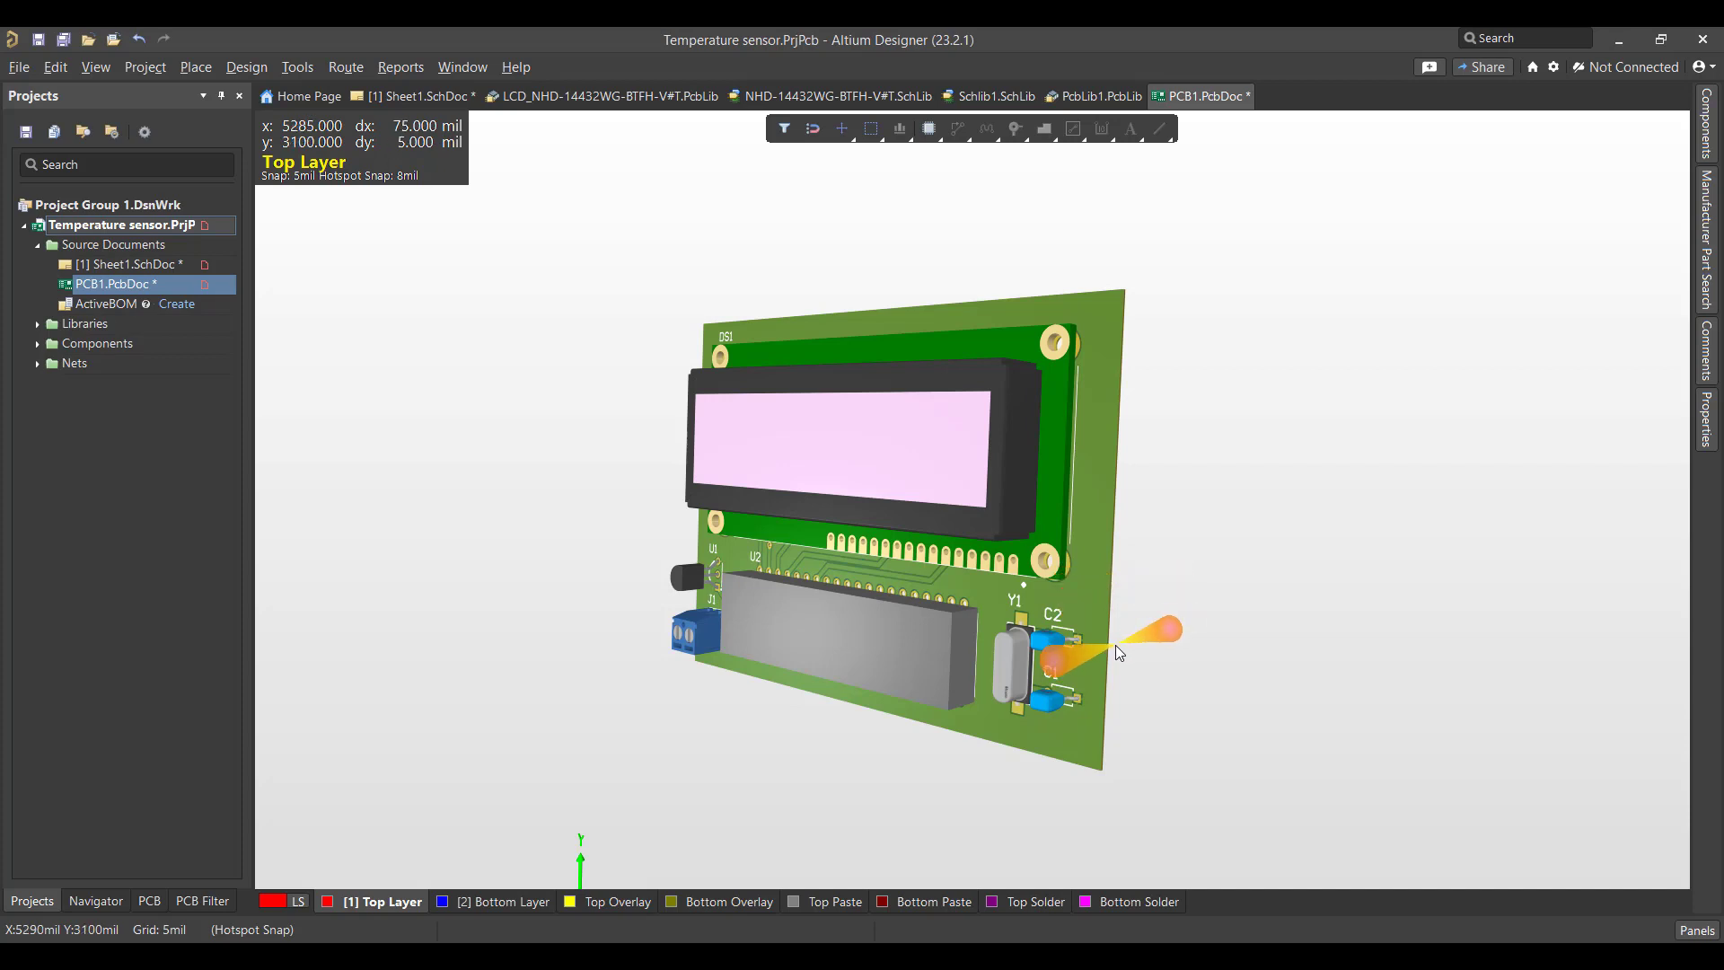
Step: Orbit the finished temperature-sensor board in 3D to view it from another angle
{"action": "right_click_drag", "start_coordinate": [1030, 586], "coordinate": [1098, 486]}
{"action": "key", "text": "shift"}
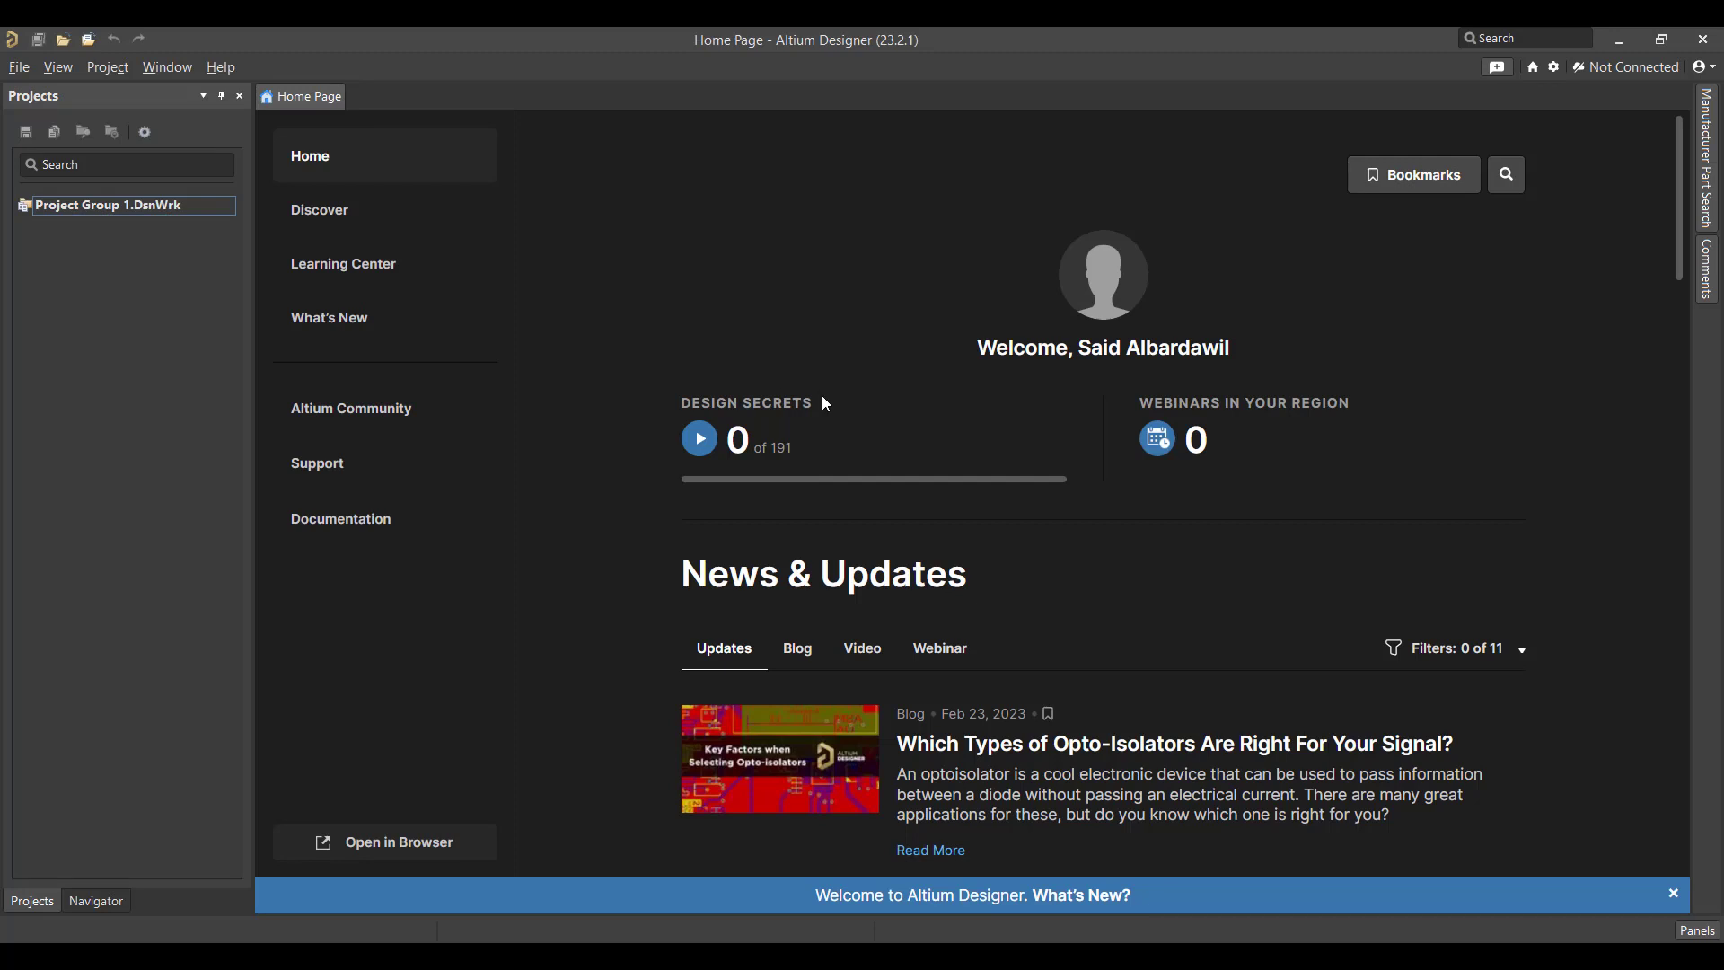
Step: Create a new PCB project named Temperature sensor stored in Desktop\NEW\7
{"action": "left_click", "coordinate": [19, 68]}
{"action": "mouse_move", "coordinate": [68, 94]}
{"action": "left_click", "coordinate": [356, 105]}
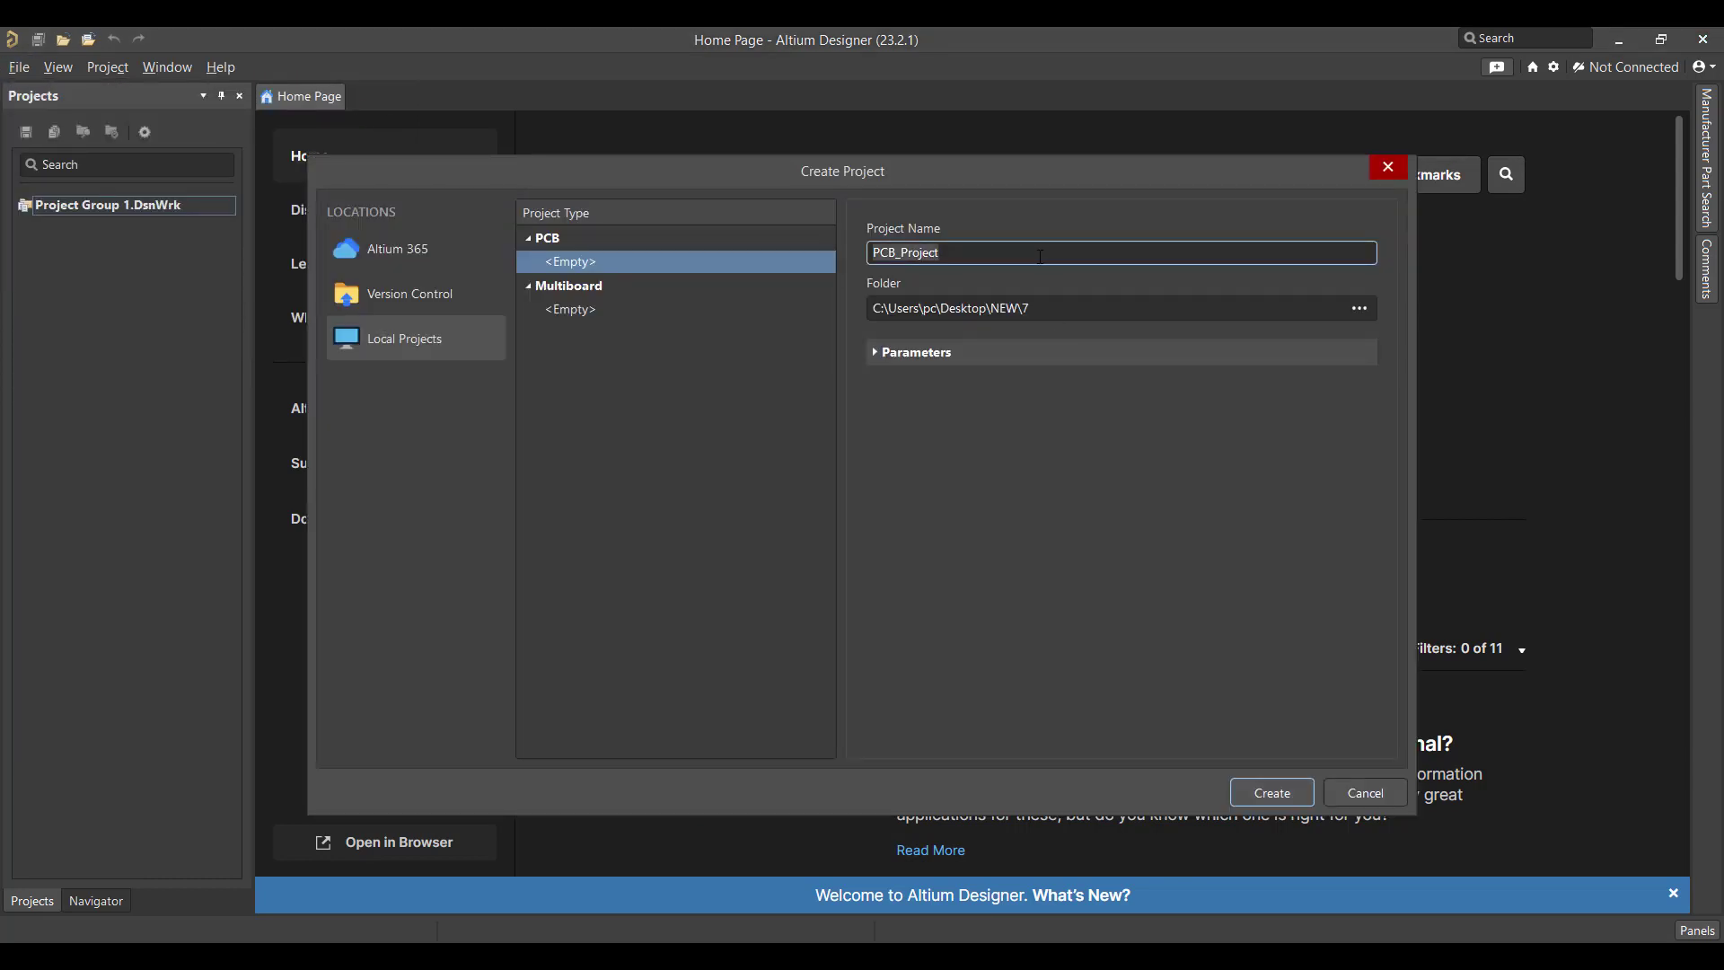
{"action": "type", "text": "Temperature sensor"}
{"action": "left_click", "coordinate": [1359, 308]}
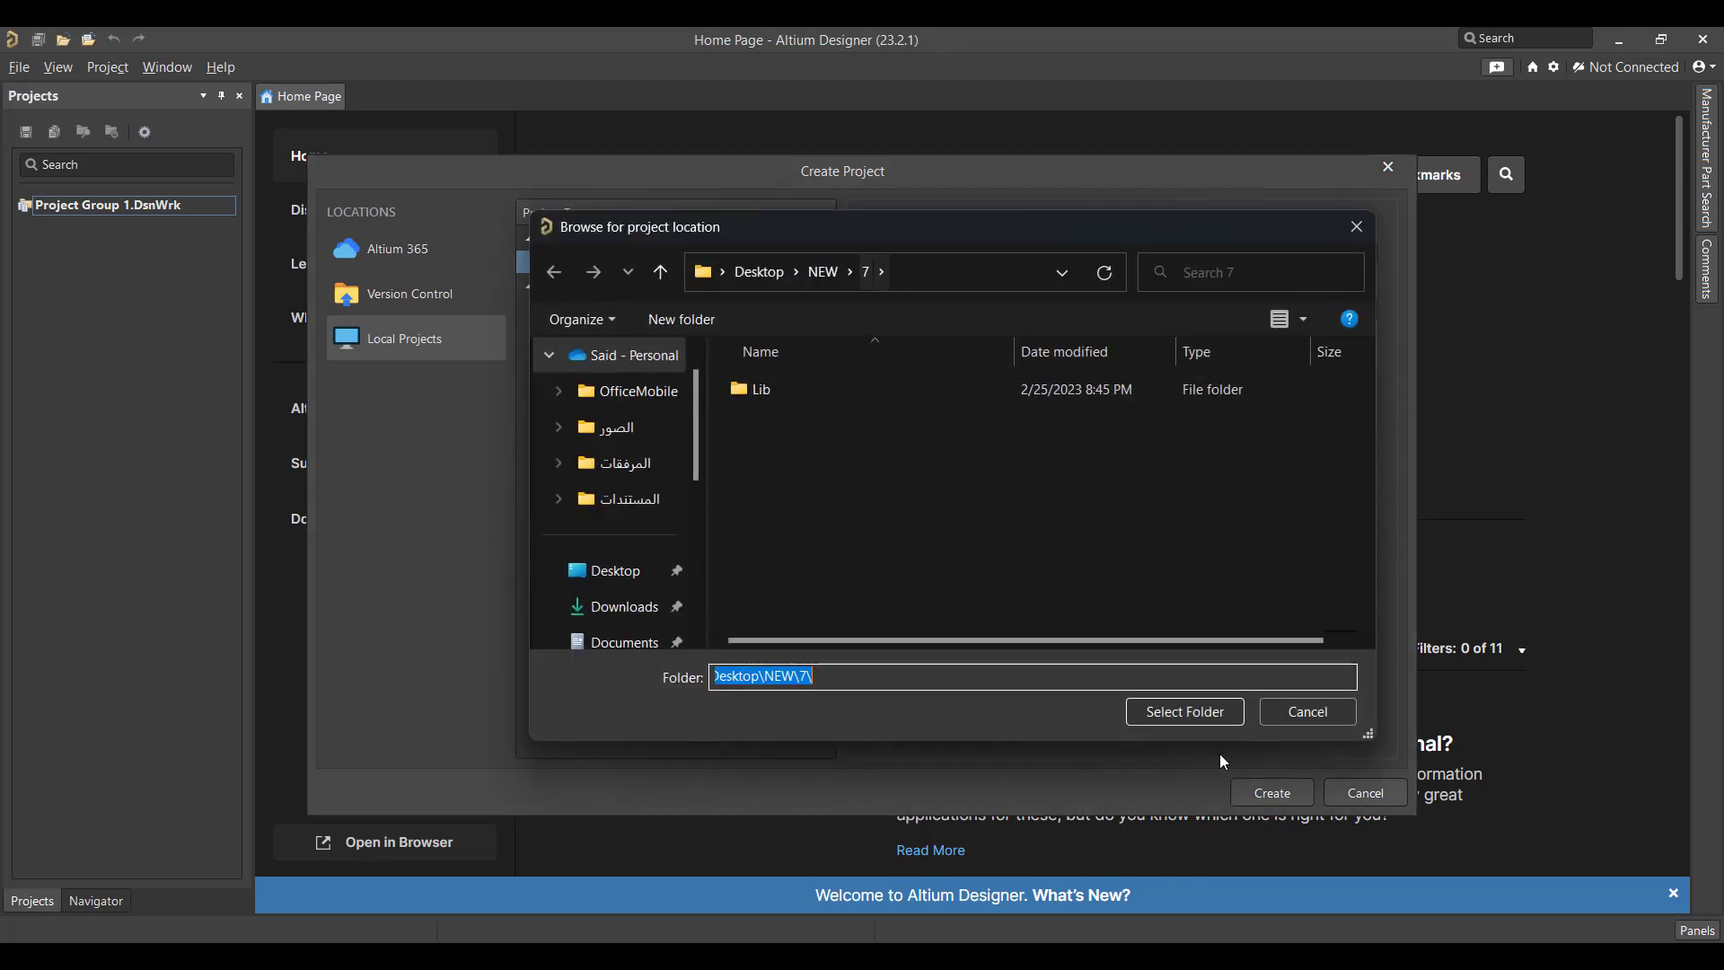
{"action": "left_click", "coordinate": [1184, 709]}
{"action": "left_click", "coordinate": [1262, 791]}
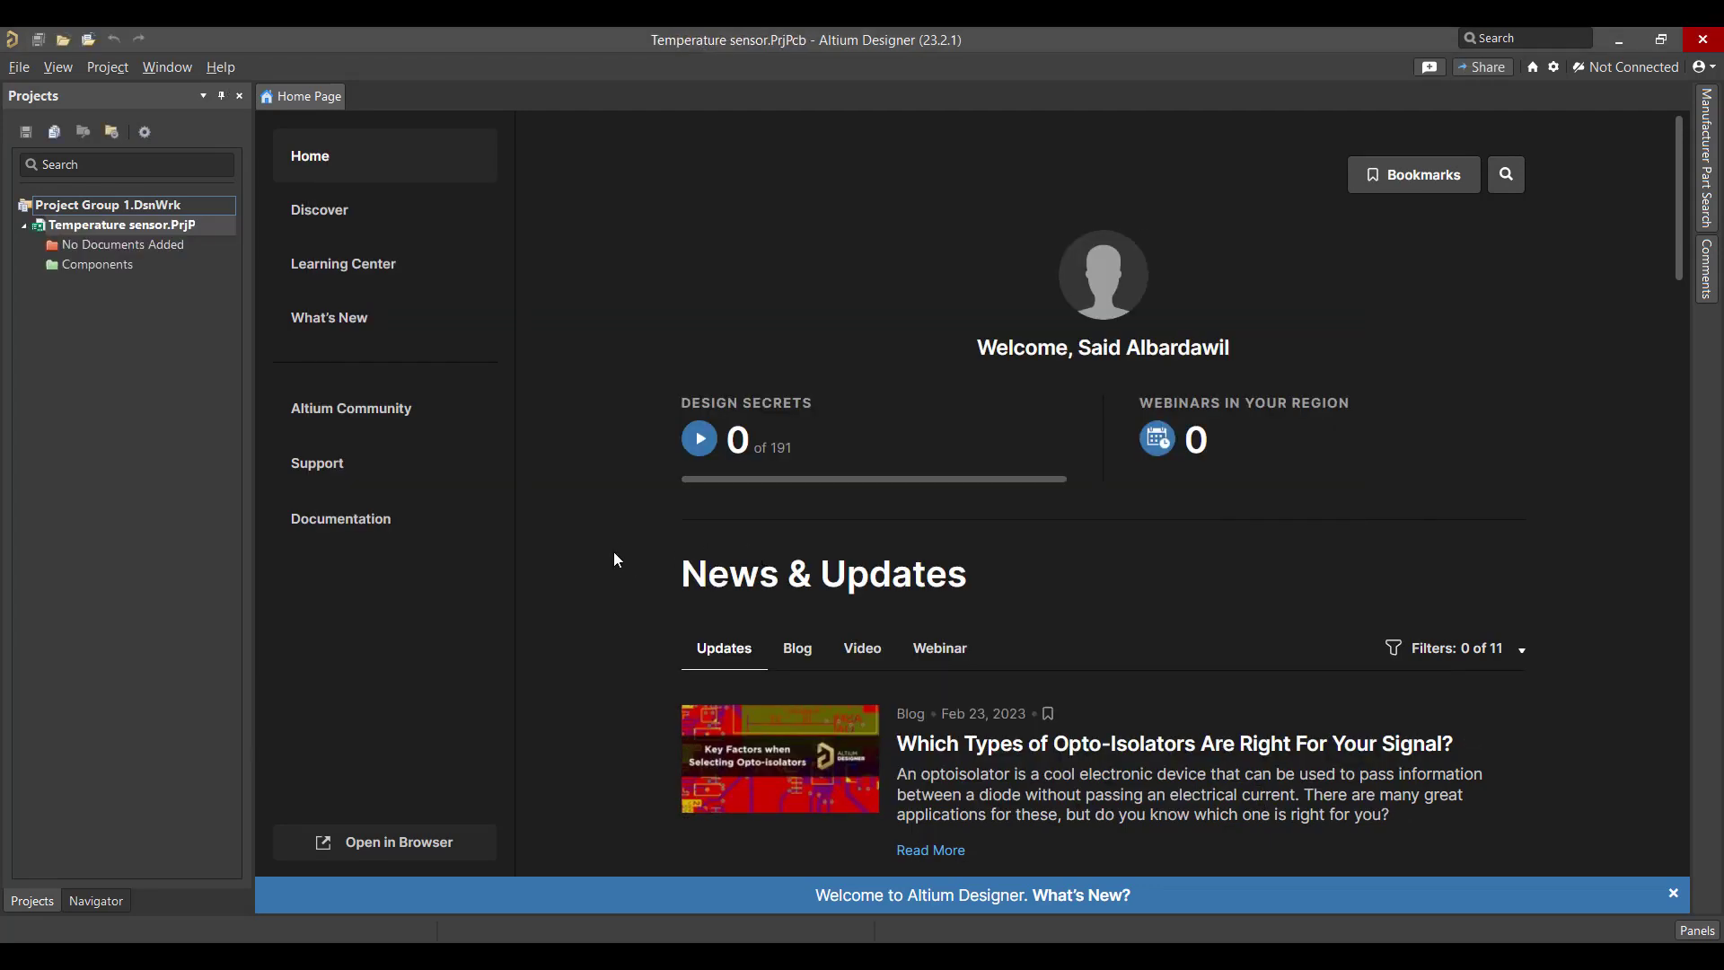
Step: Add a new schematic sheet and a new PCB document to the Temperature sensor project
{"action": "right_click", "coordinate": [104, 225]}
{"action": "mouse_move", "coordinate": [200, 269]}
{"action": "left_click", "coordinate": [551, 270]}
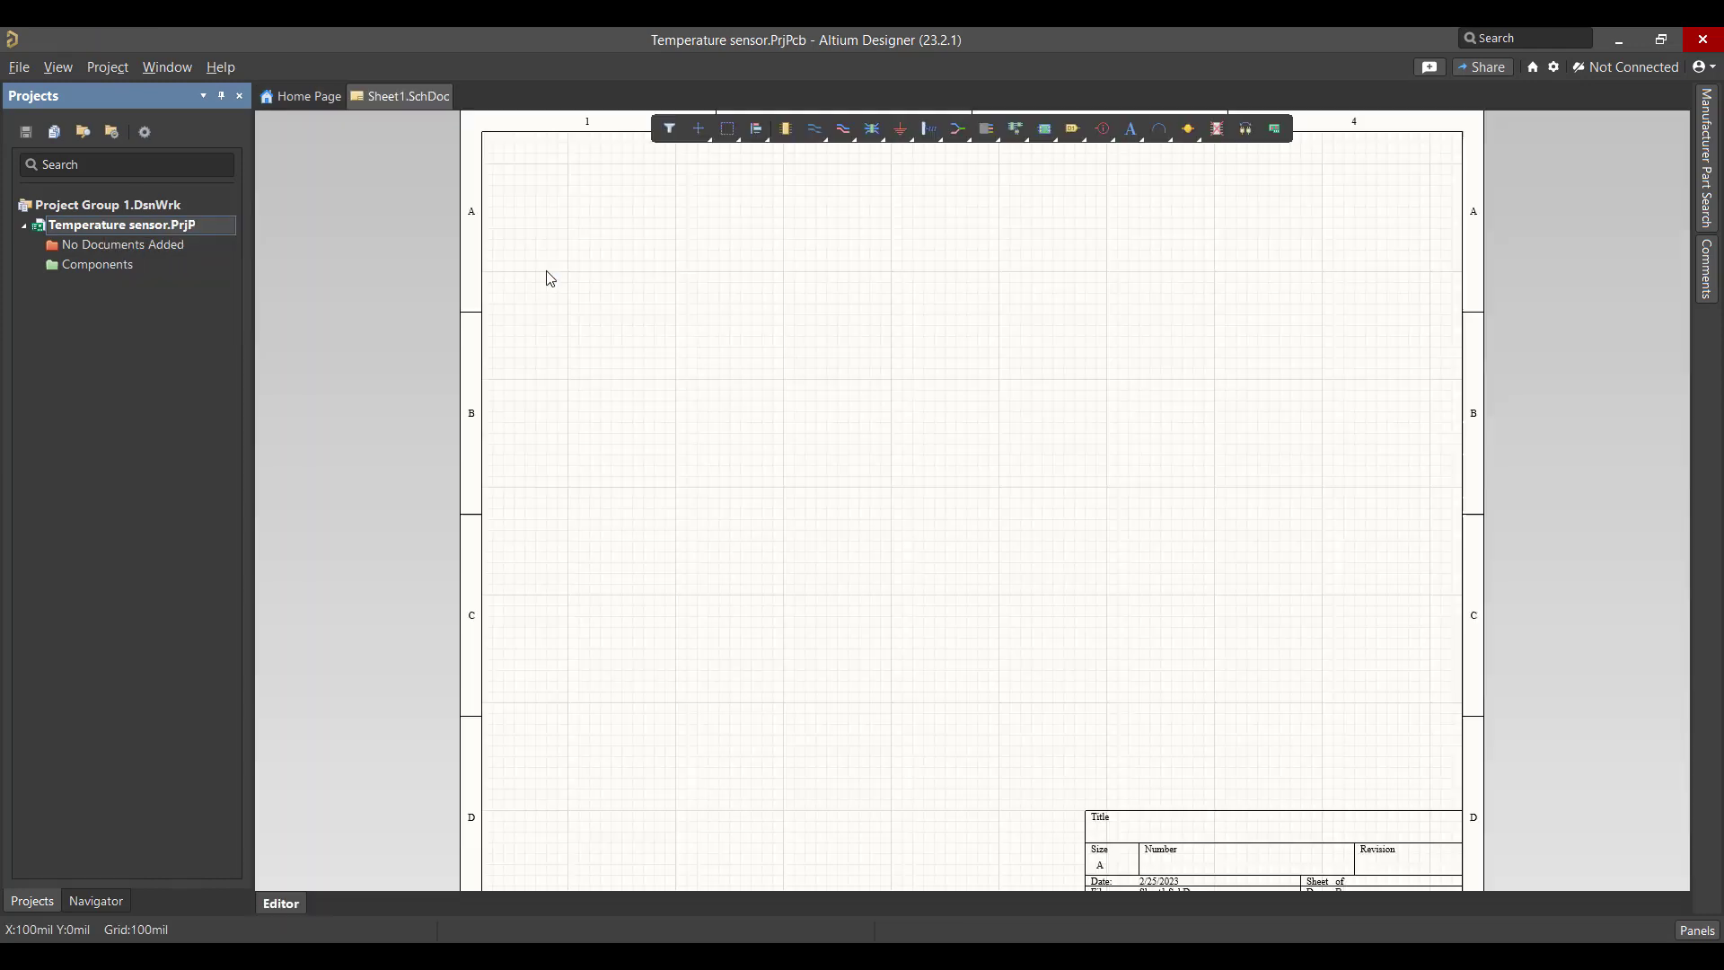
{"action": "right_click", "coordinate": [126, 225]}
{"action": "mouse_move", "coordinate": [220, 273]}
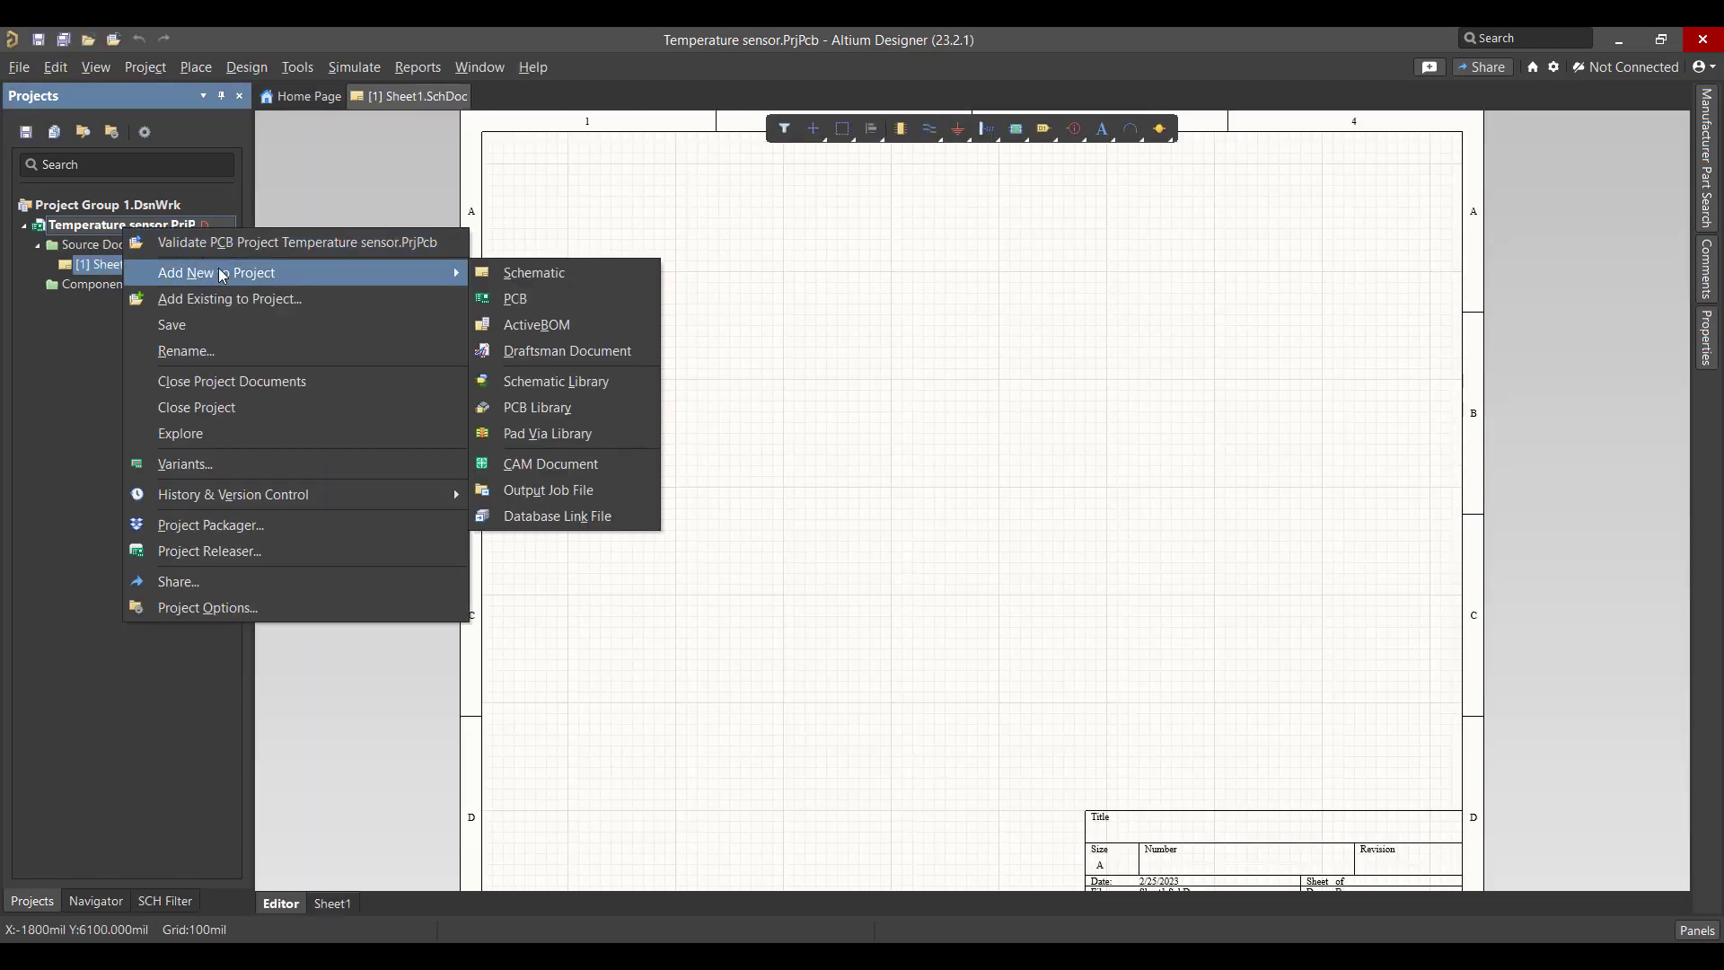
{"action": "left_click", "coordinate": [529, 298]}
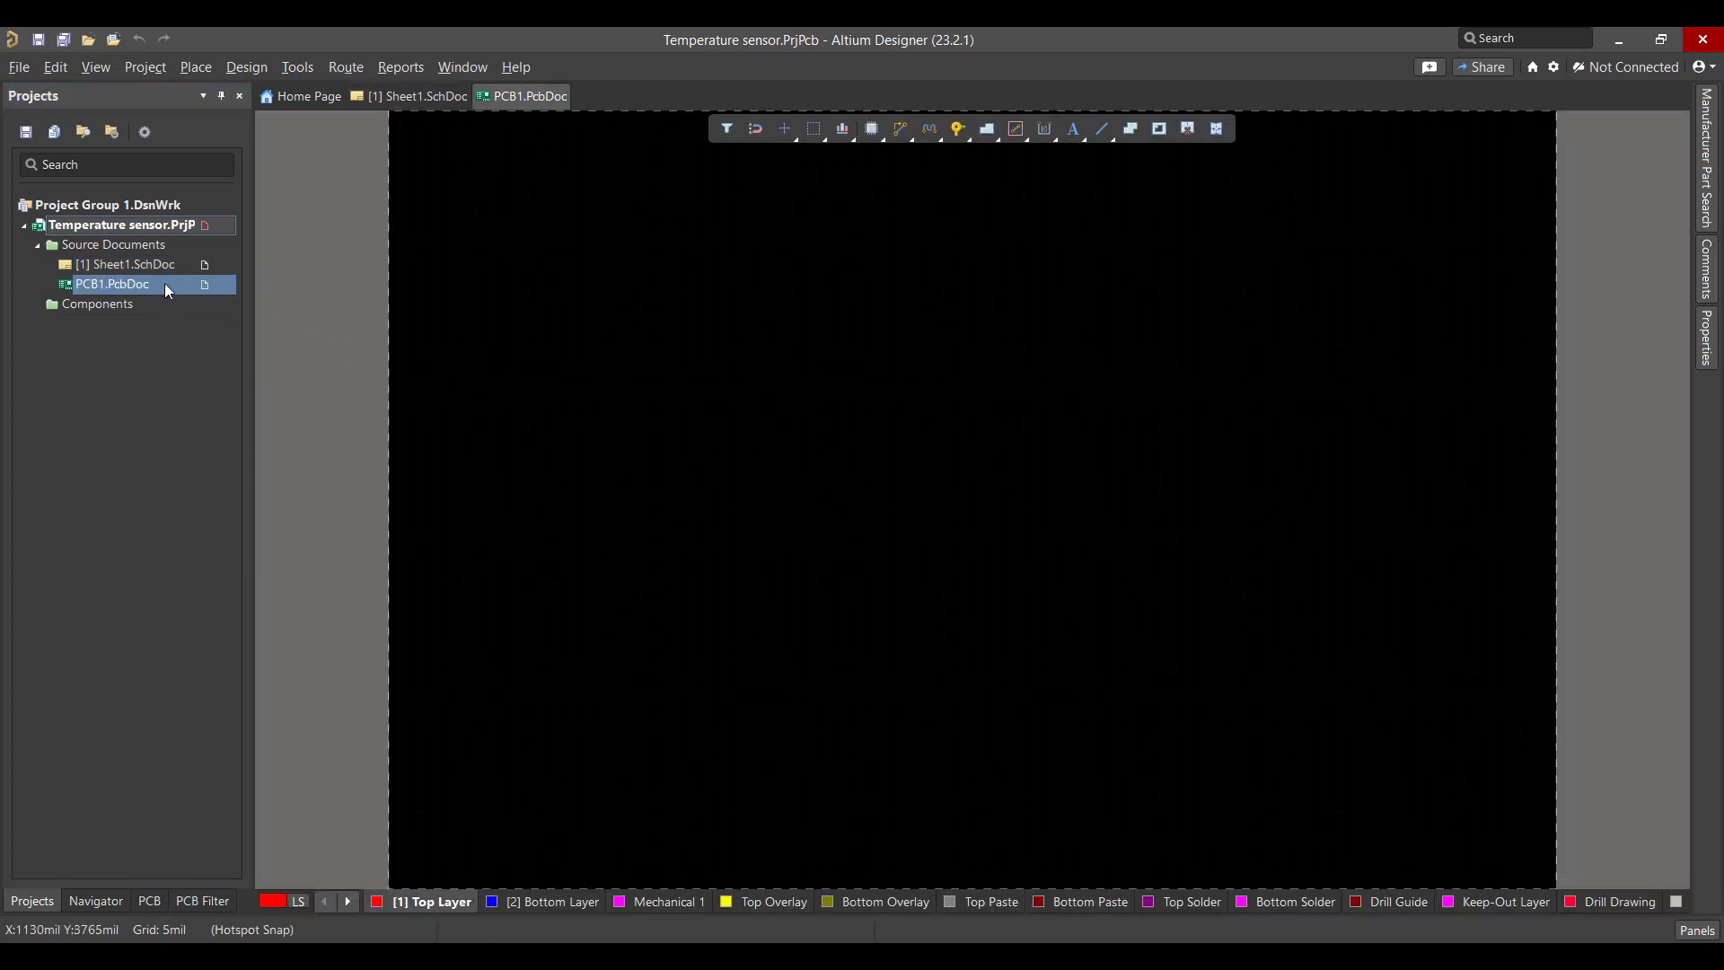
Step: Save Sheet1.SchDoc and PCB1.PcbDoc into the project folder
{"action": "left_click", "coordinate": [148, 266]}
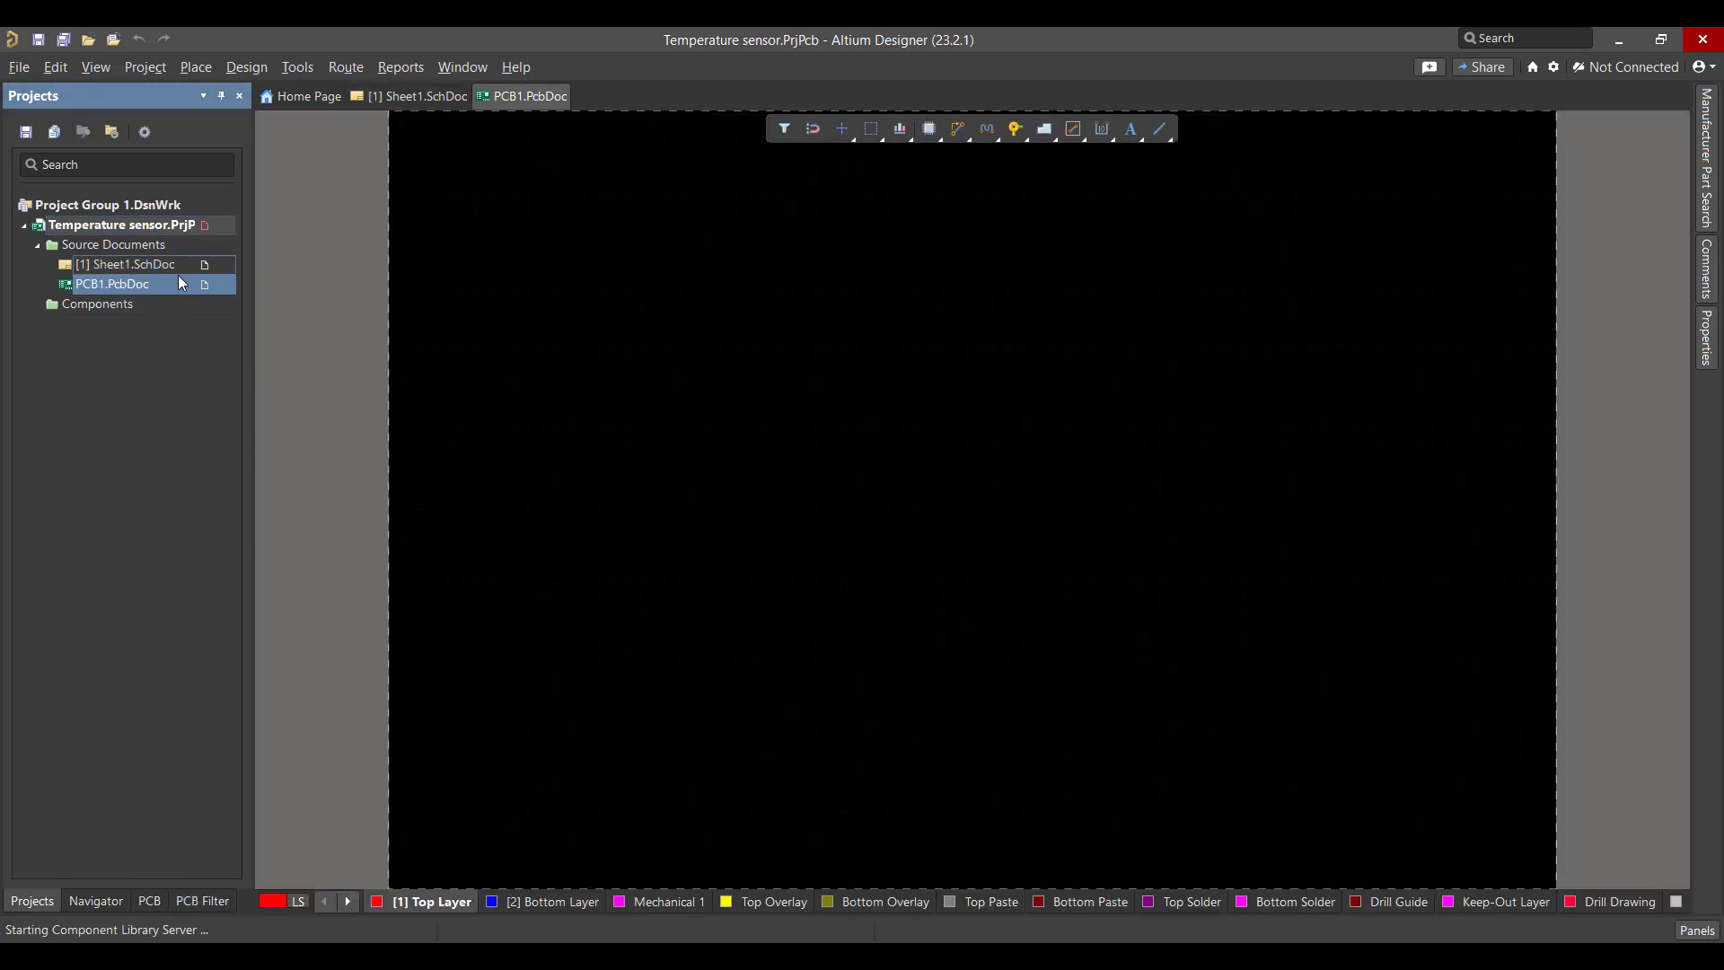
{"action": "right_click", "coordinate": [162, 267]}
{"action": "left_click", "coordinate": [238, 312]}
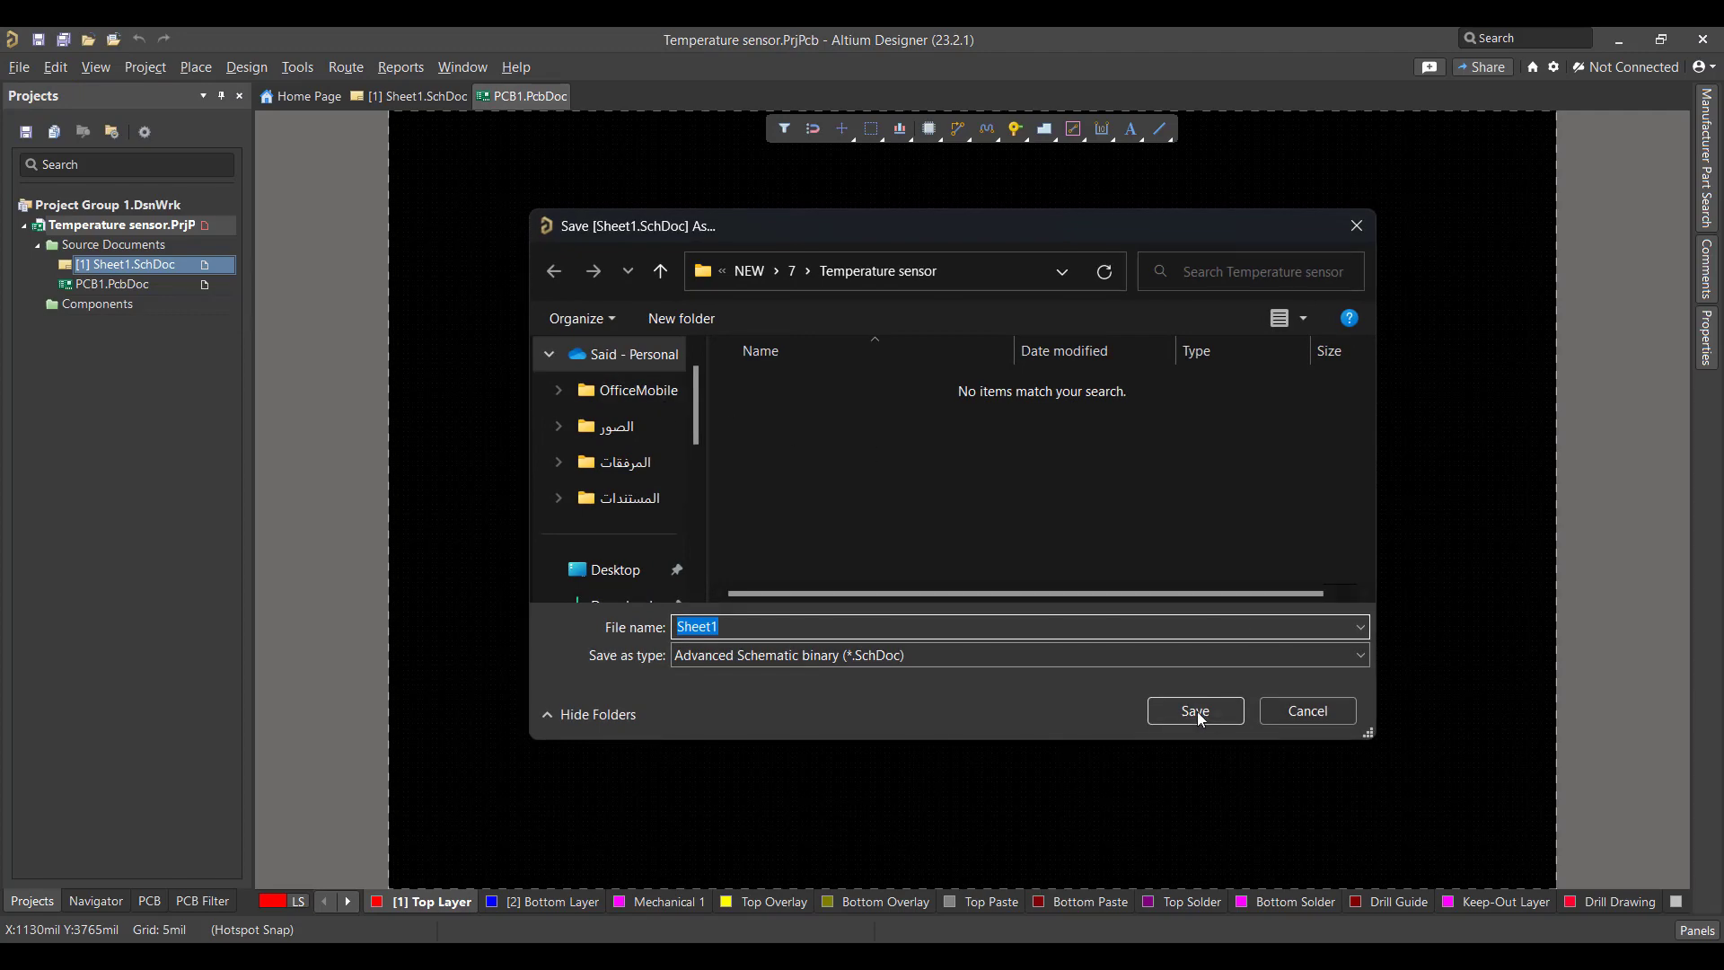
{"action": "left_click", "coordinate": [1195, 711]}
{"action": "left_click", "coordinate": [100, 283]}
{"action": "right_click", "coordinate": [129, 284]}
{"action": "left_click", "coordinate": [208, 327]}
{"action": "left_click", "coordinate": [1208, 711]}
{"action": "left_click", "coordinate": [918, 640]}
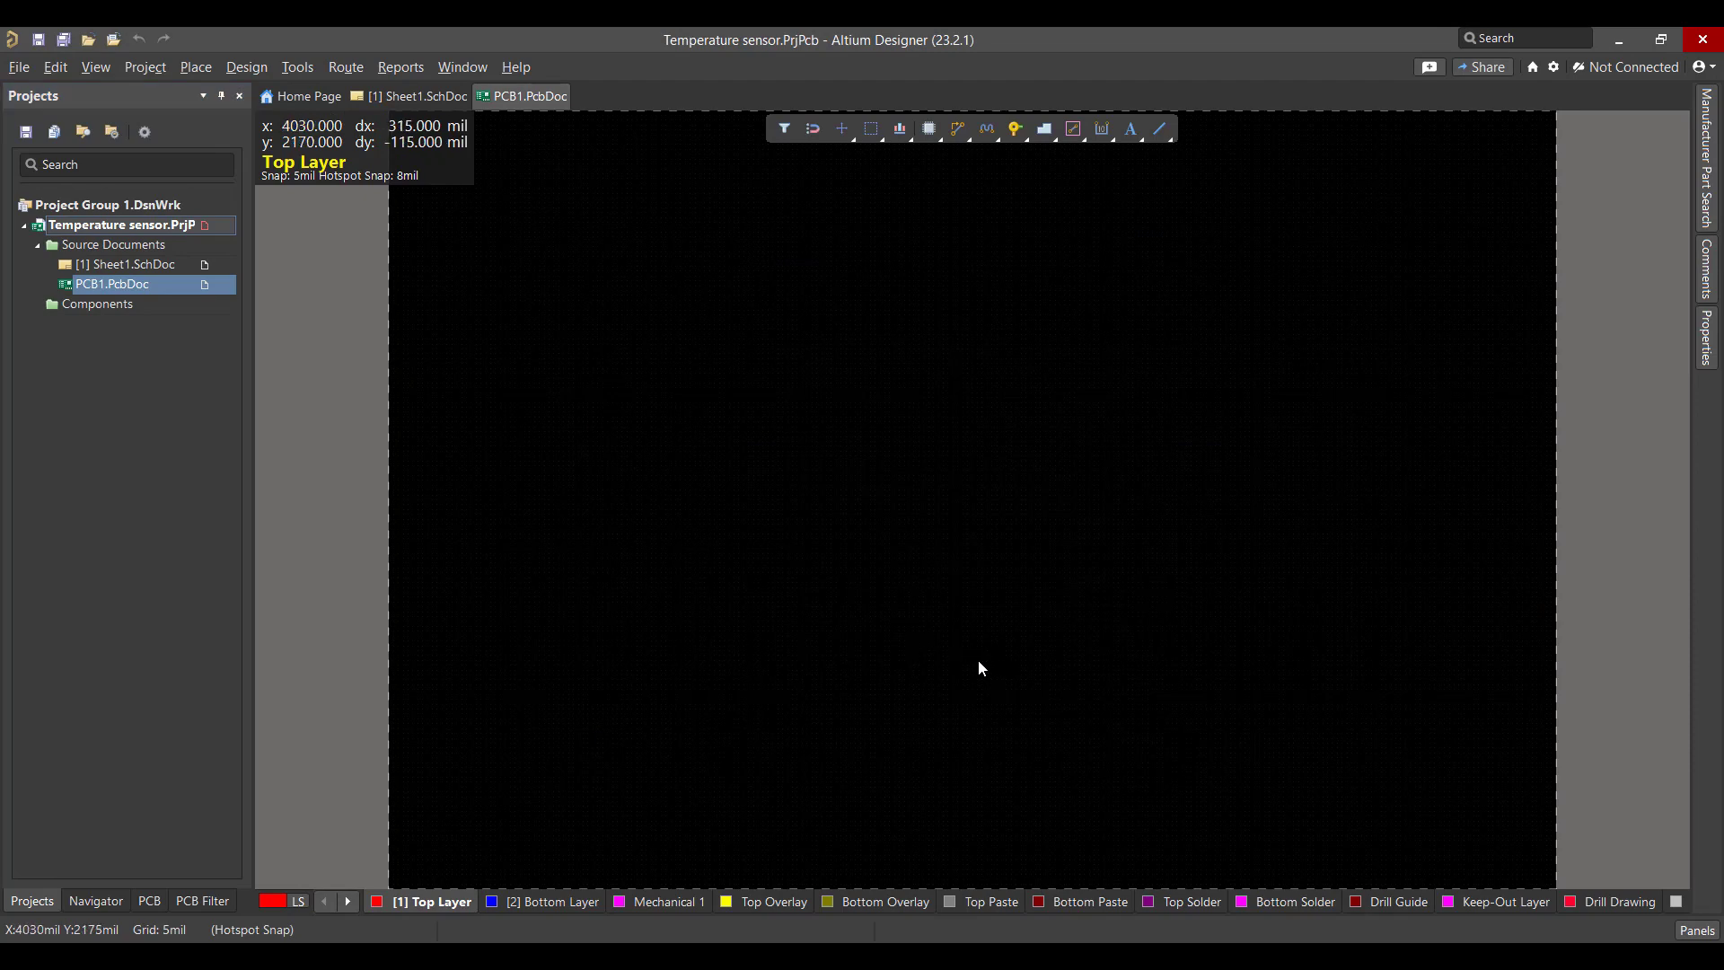
Step: Open Sheet1.SchDoc and zoom into the PIC16F877/LM35/LCD reference circuit image in Photos
{"action": "double_click", "coordinate": [124, 266]}
{"action": "key", "text": "alt+Tab"}
{"action": "scroll", "coordinate": [427, 535], "scroll_direction": "up", "scroll_amount": 2}
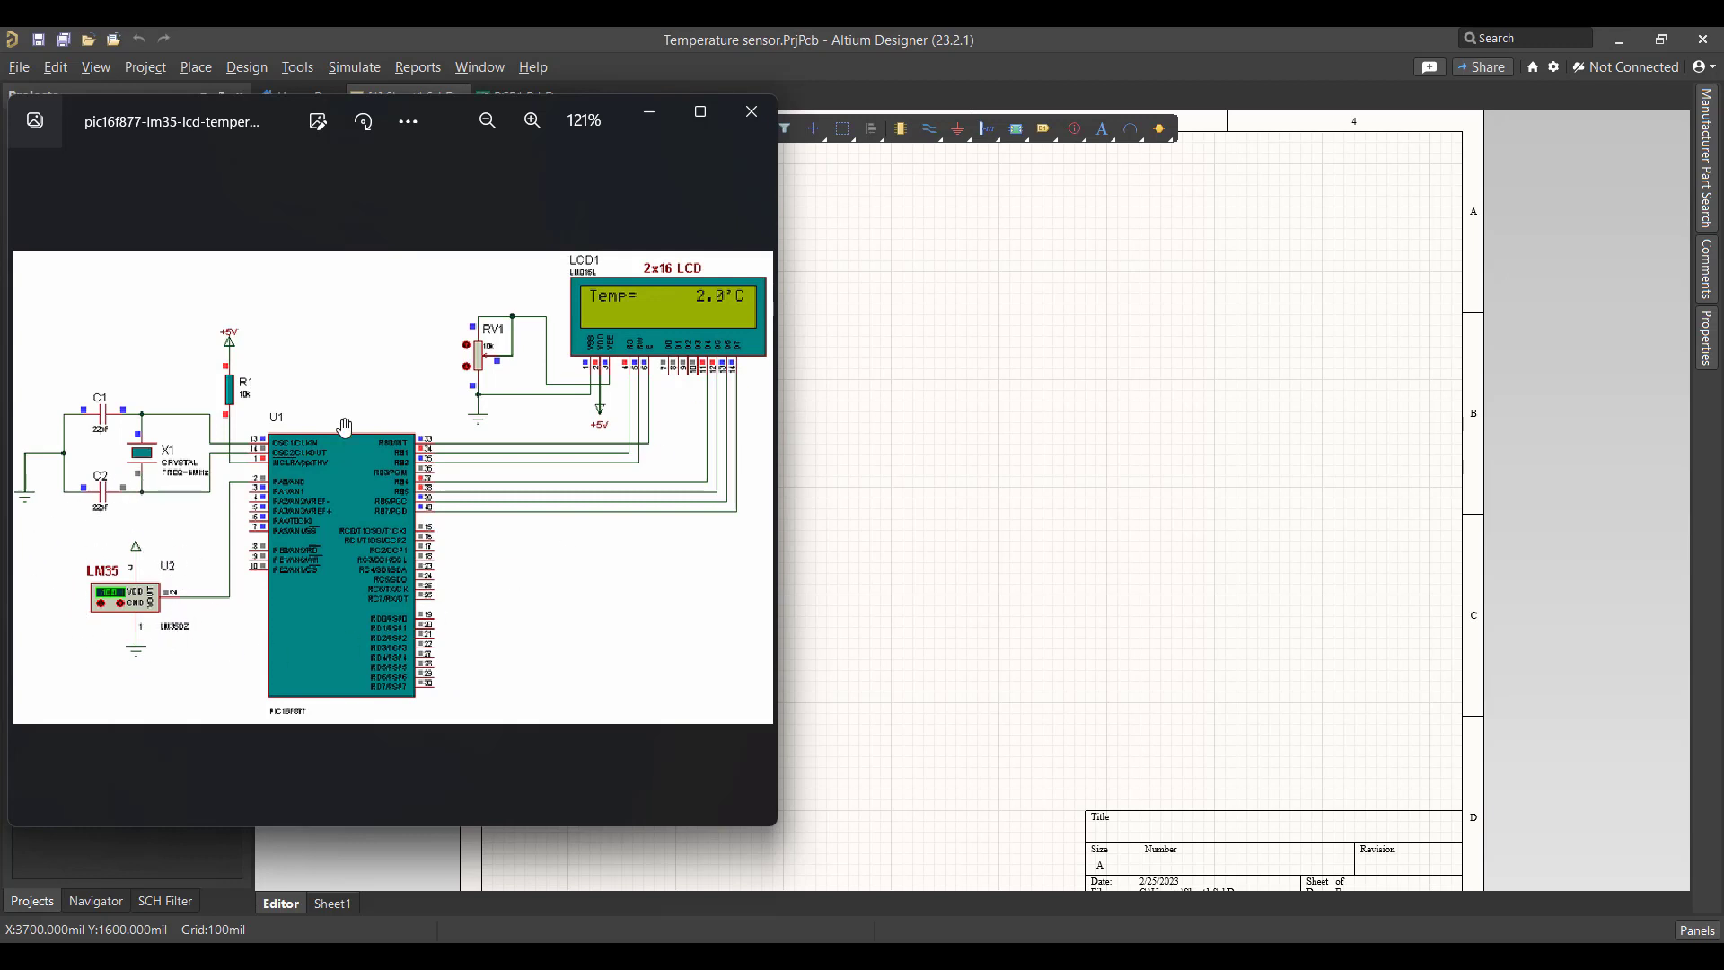
Step: Search parts for 'PIC 16F' and place a PIC16F877A-I/P near the top centre of Sheet1
{"action": "left_click", "coordinate": [651, 119]}
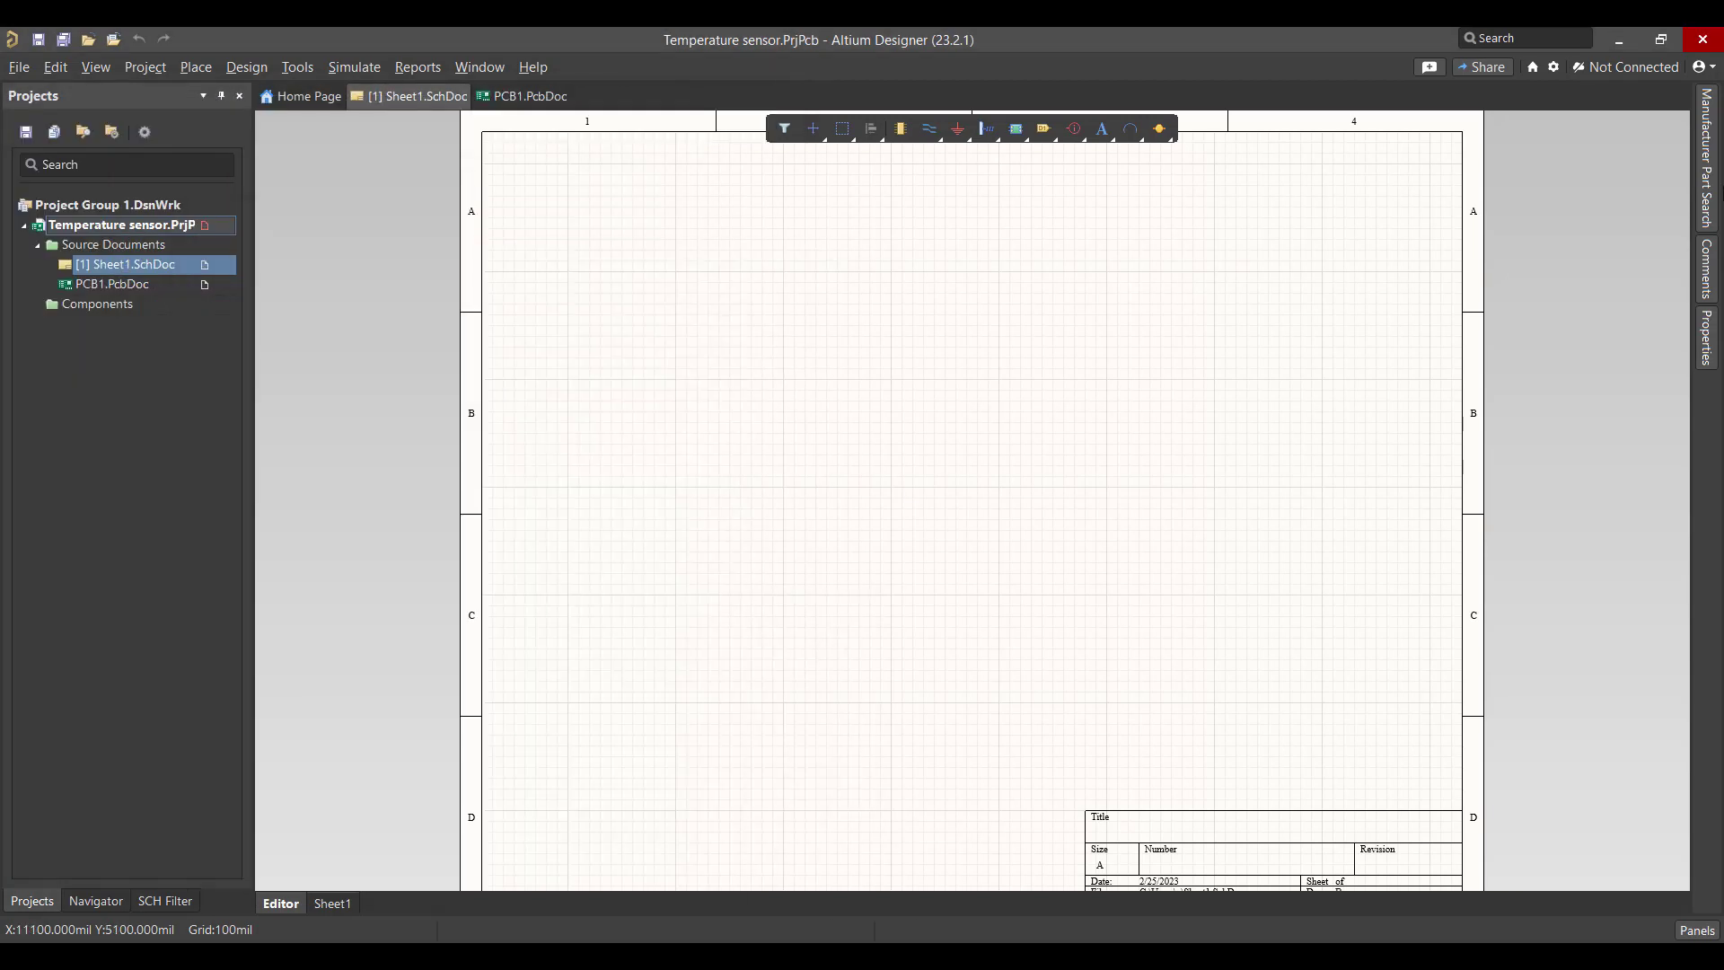
{"action": "left_click", "coordinate": [1710, 169]}
{"action": "left_click", "coordinate": [1508, 196]}
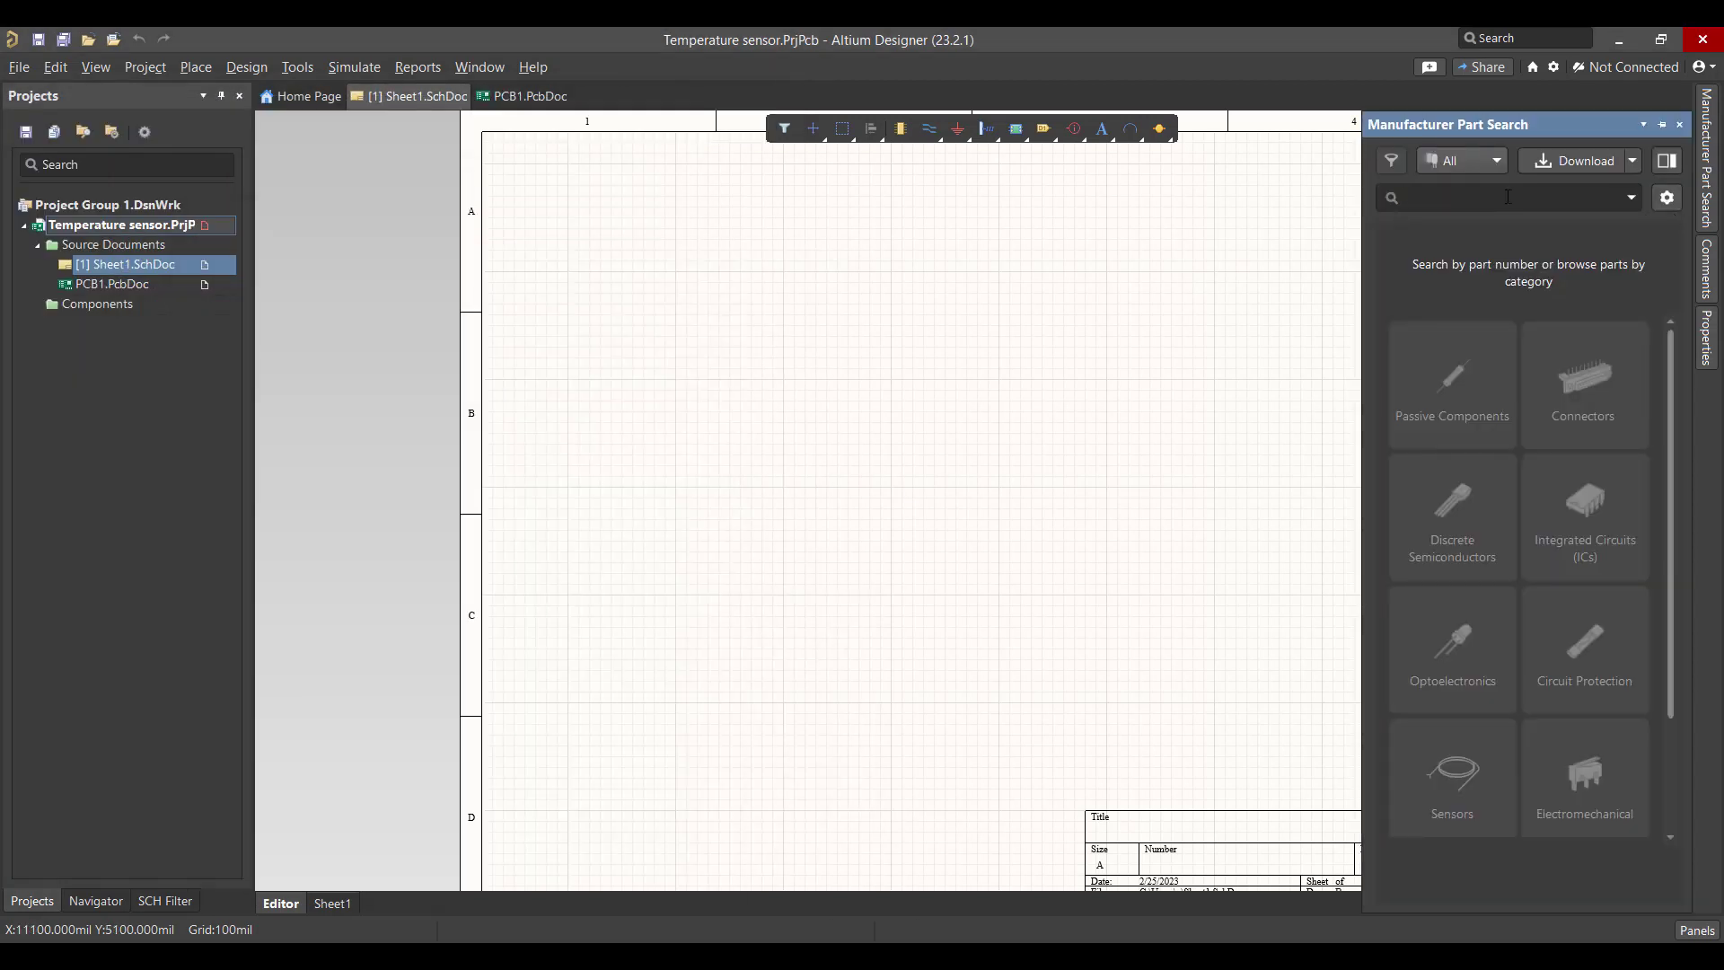
{"action": "type", "text": "PIC 16F877"}
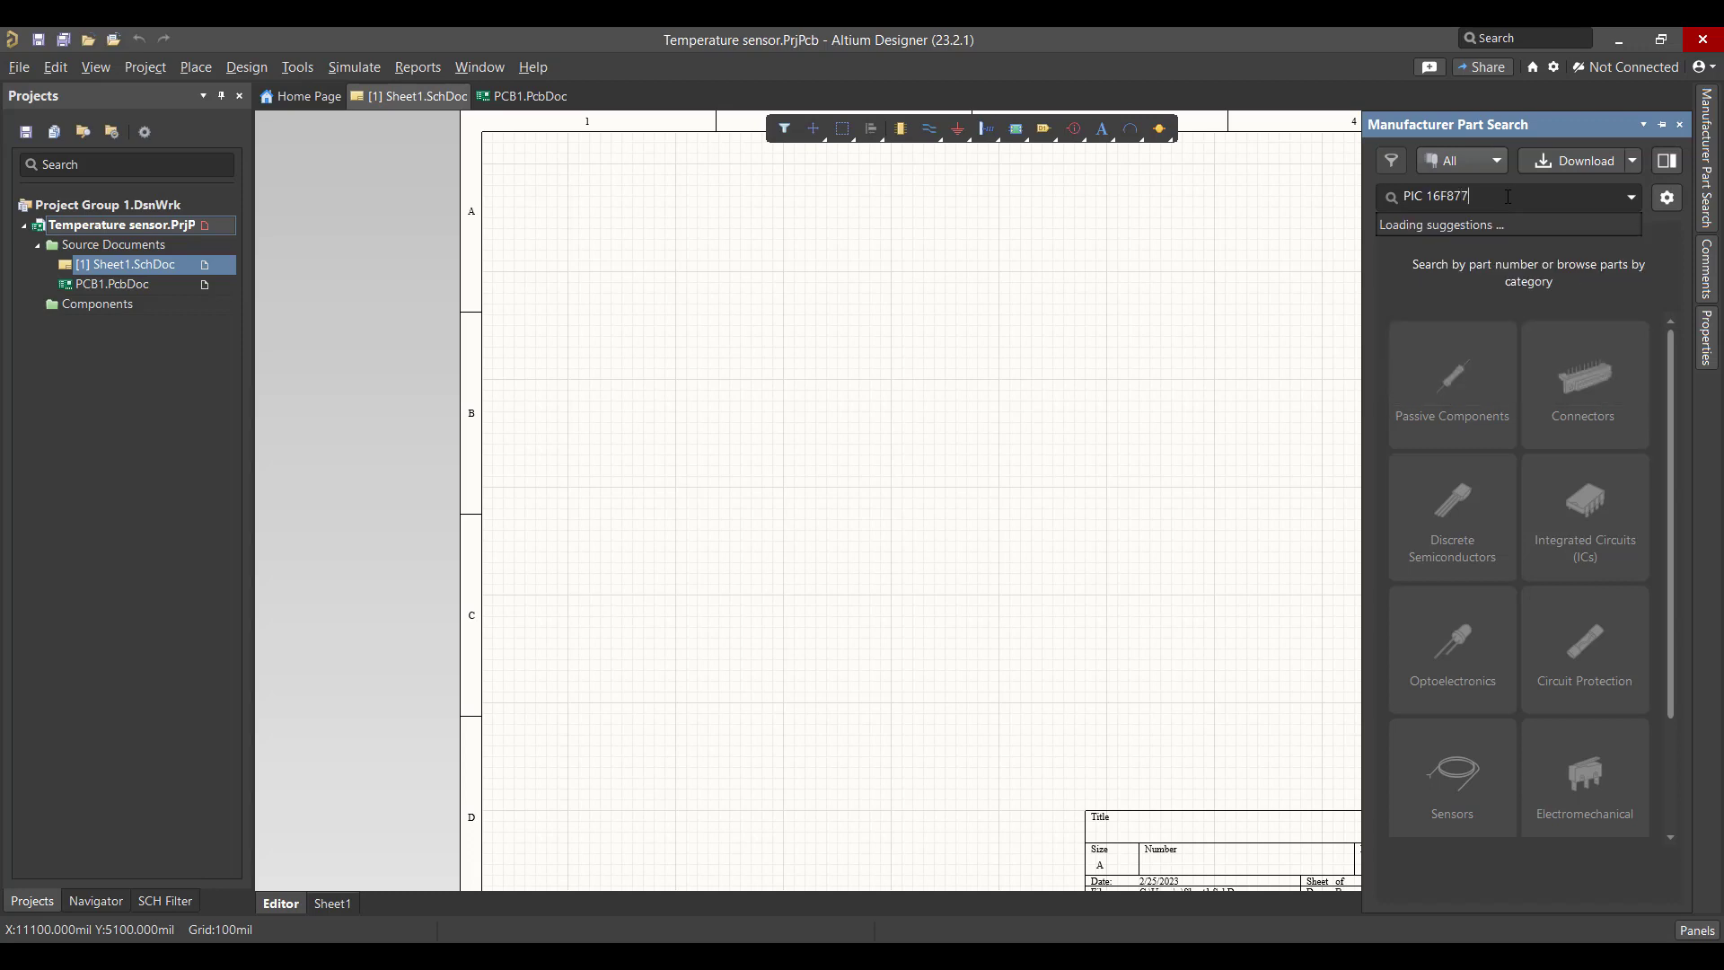
{"action": "key", "text": "Return"}
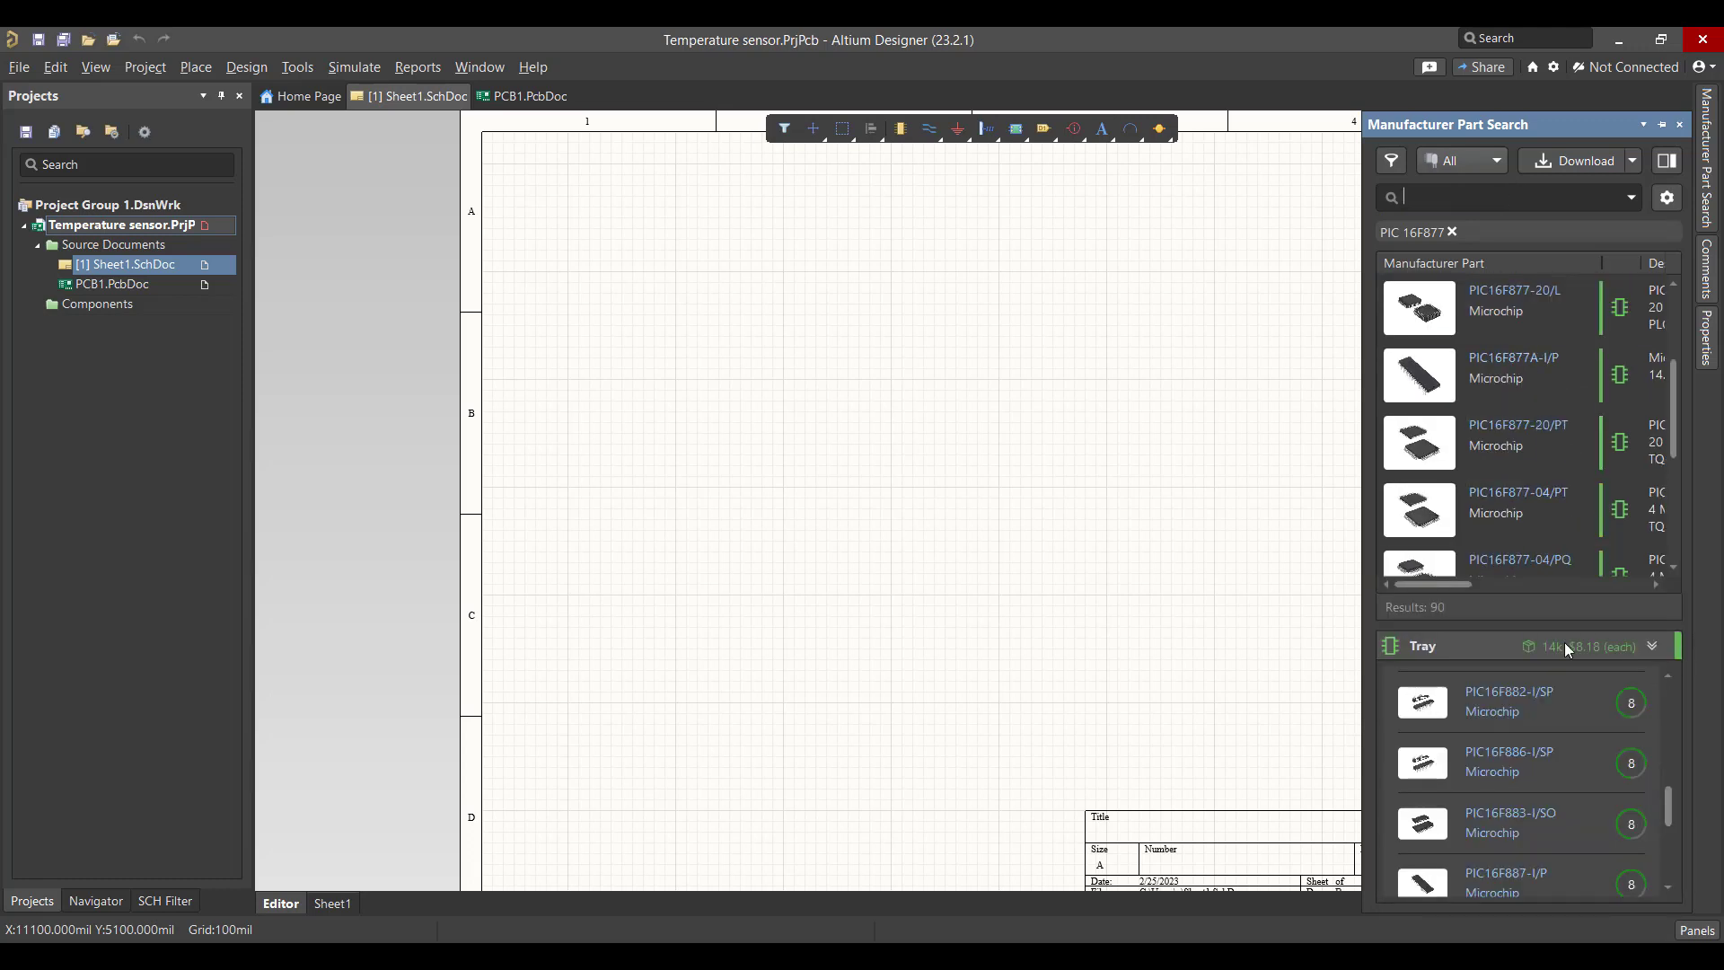
{"action": "left_click", "coordinate": [1652, 645]}
{"action": "scroll", "coordinate": [1548, 563], "scroll_direction": "down", "scroll_amount": 3}
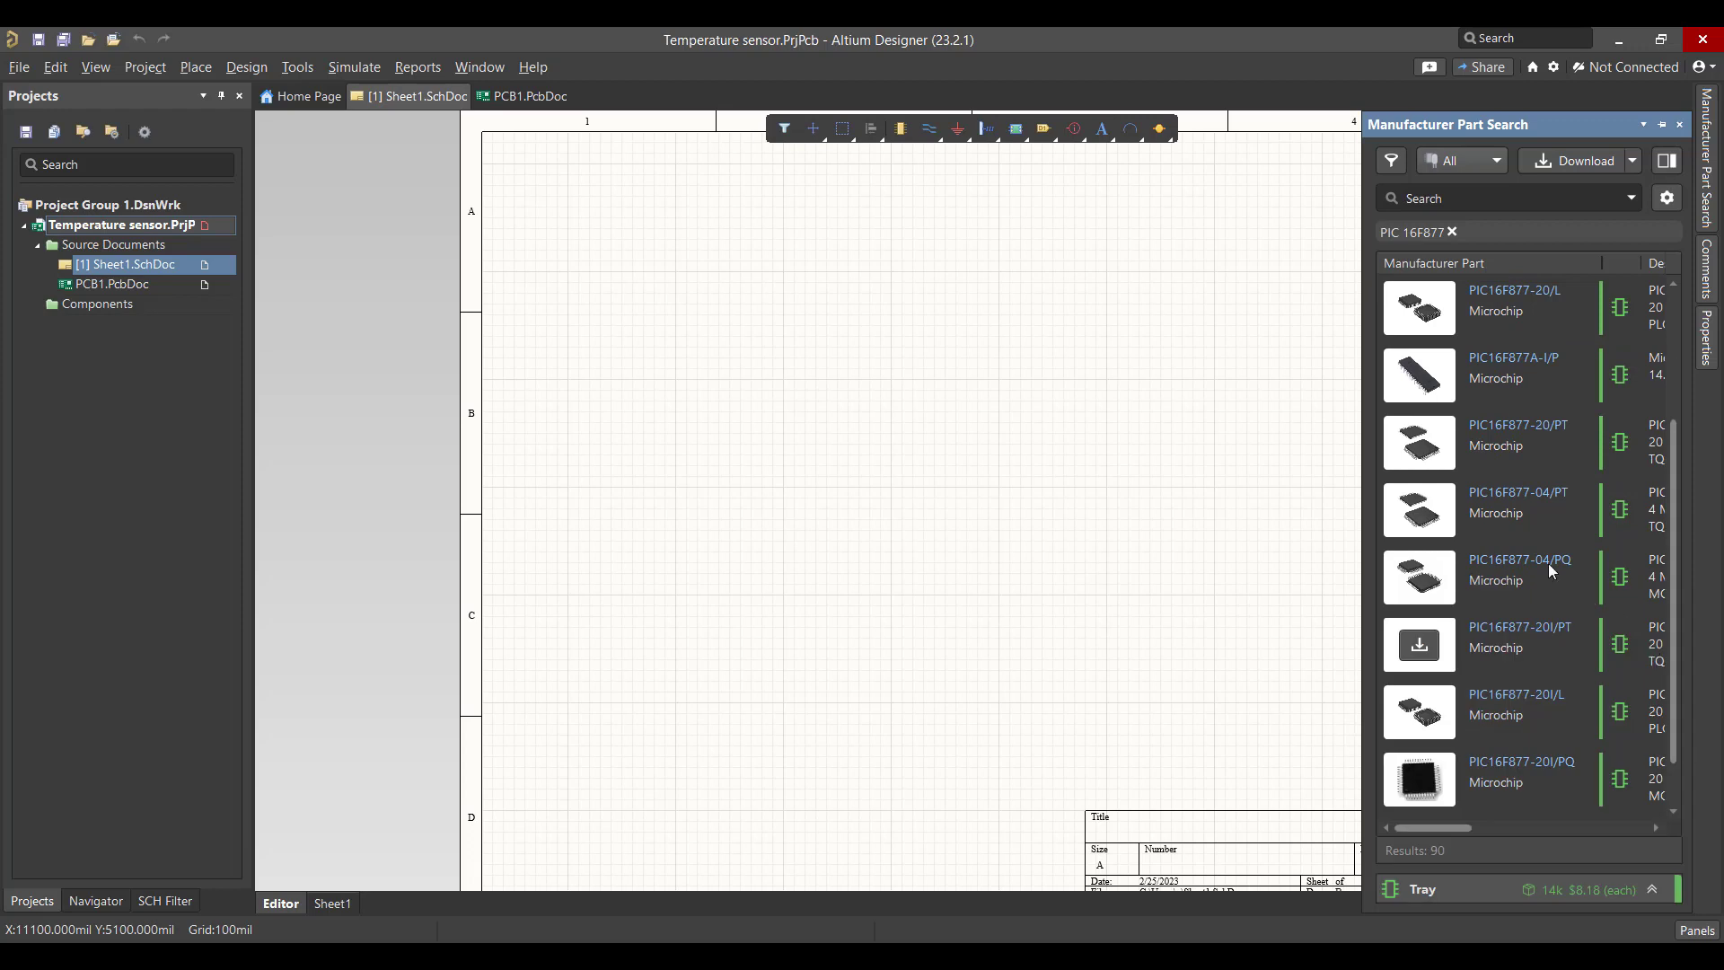
{"action": "right_click", "coordinate": [1478, 374]}
{"action": "left_click", "coordinate": [1376, 446]}
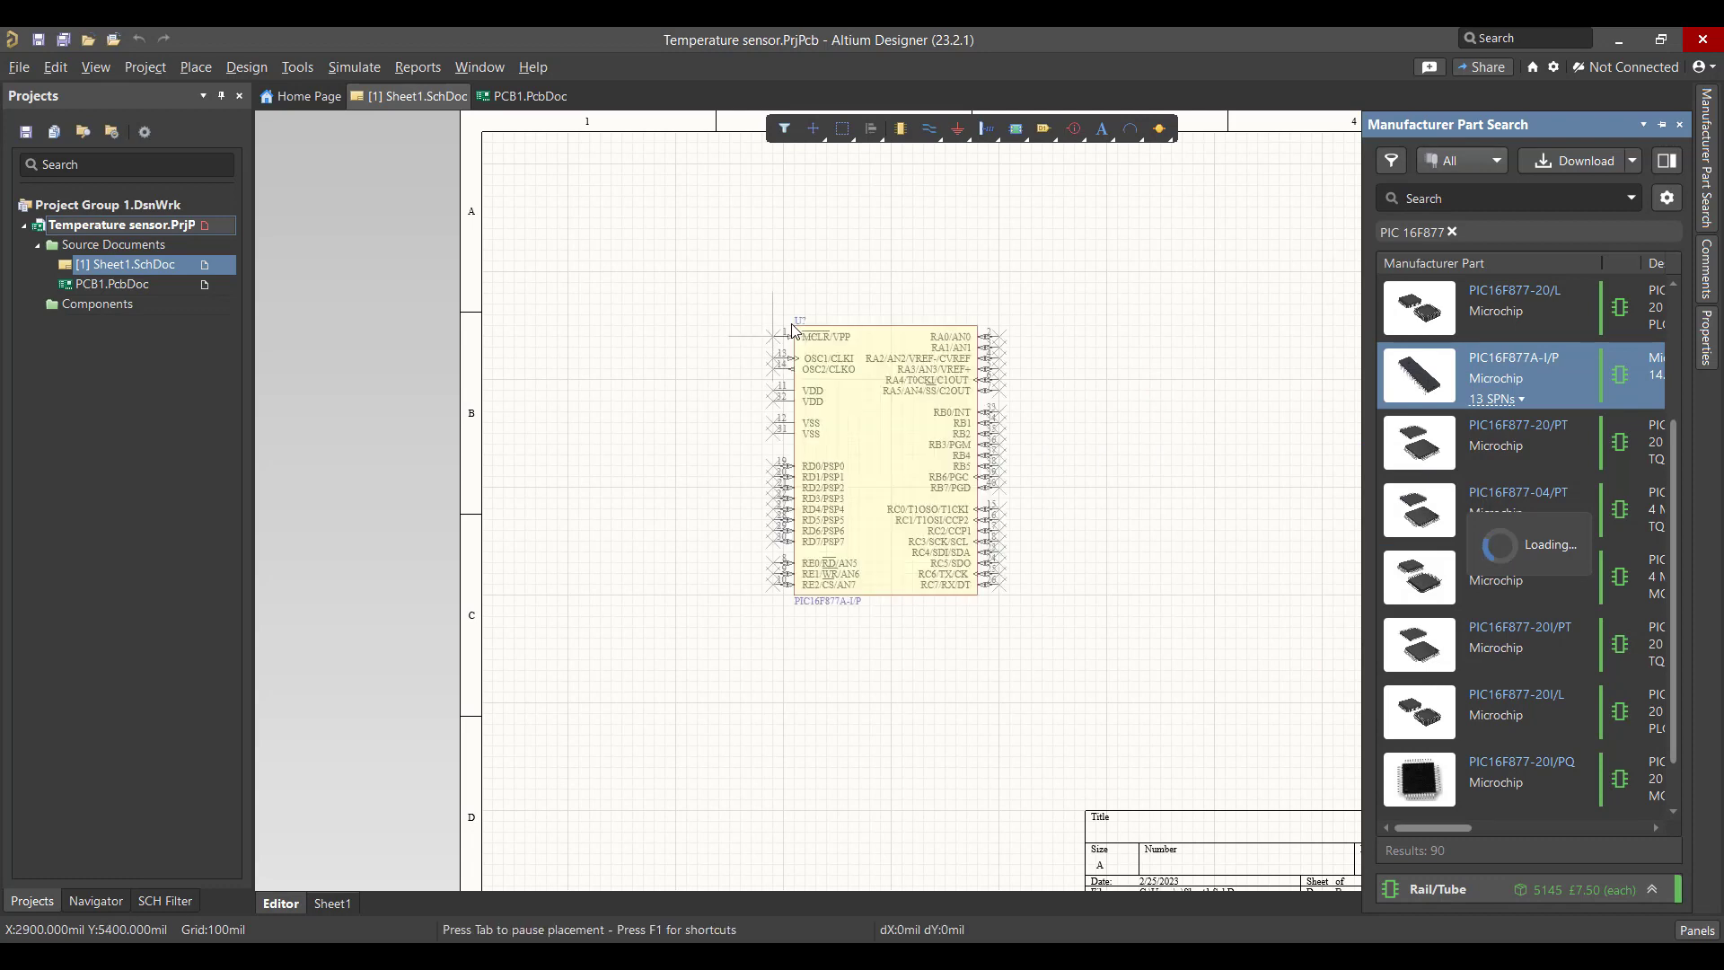
{"action": "left_click", "coordinate": [728, 295]}
Step: Search for crystals and place an ABLS-8.000MHZ-B2-T crystal beside the PIC's OSC1/OSC2 pins
{"action": "mouse_move", "coordinate": [1710, 189]}
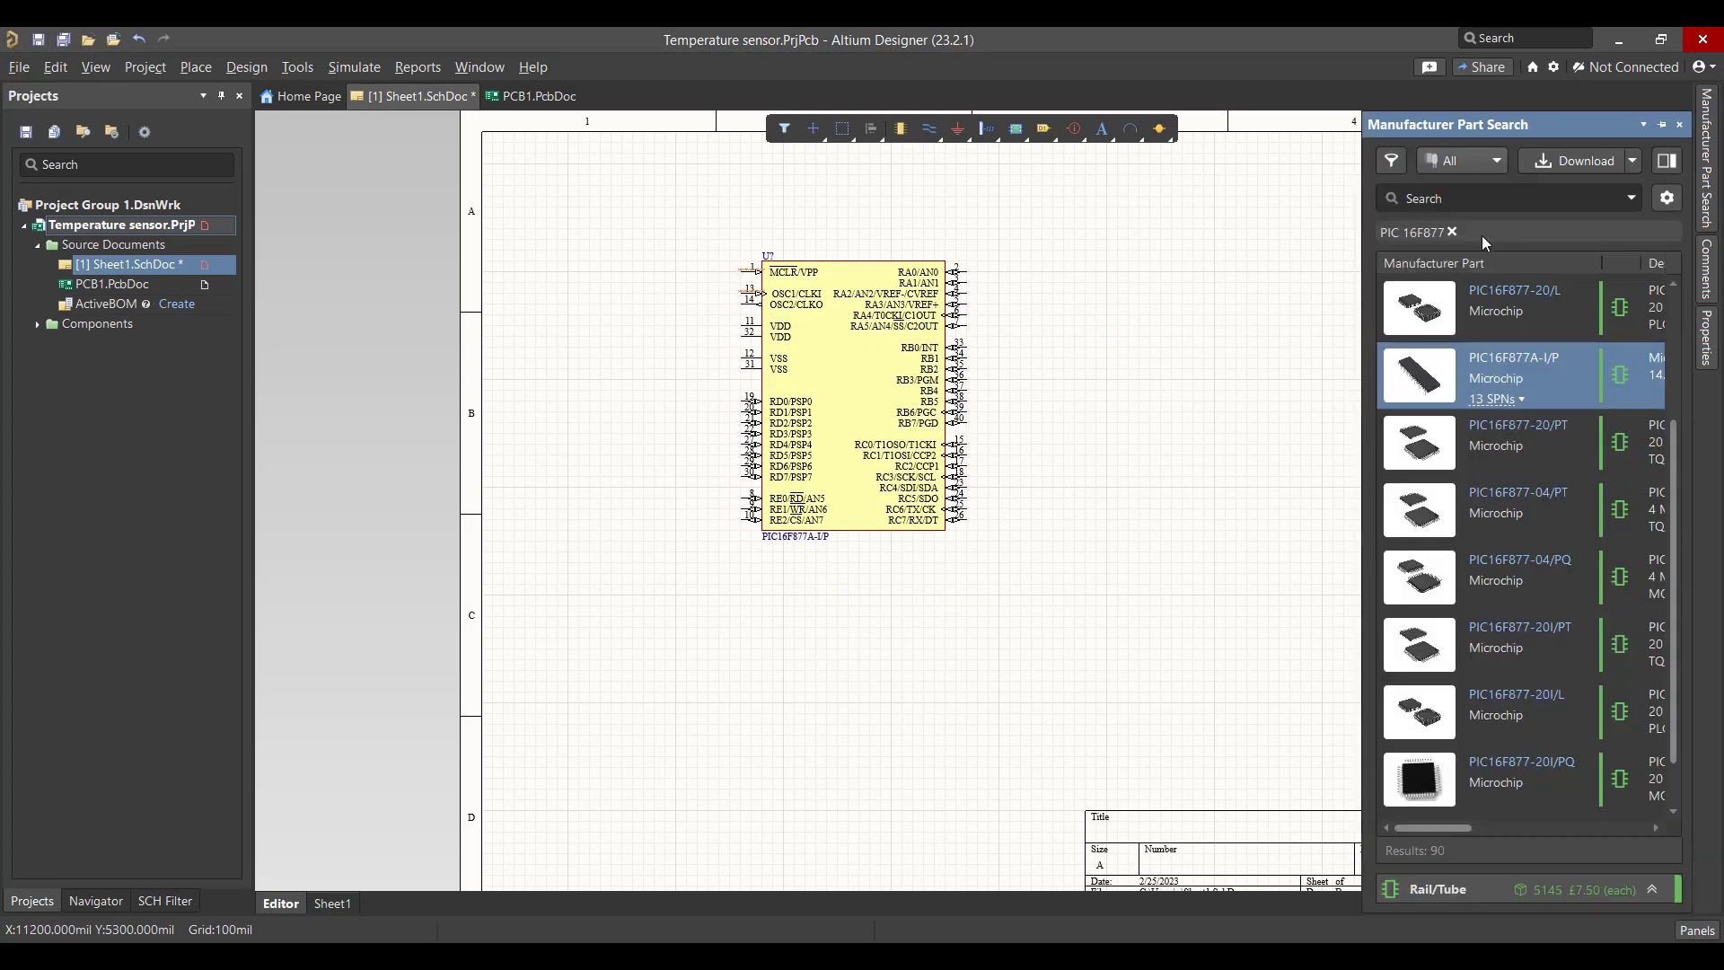
{"action": "left_click", "coordinate": [1467, 196]}
{"action": "type", "text": "Cryst"}
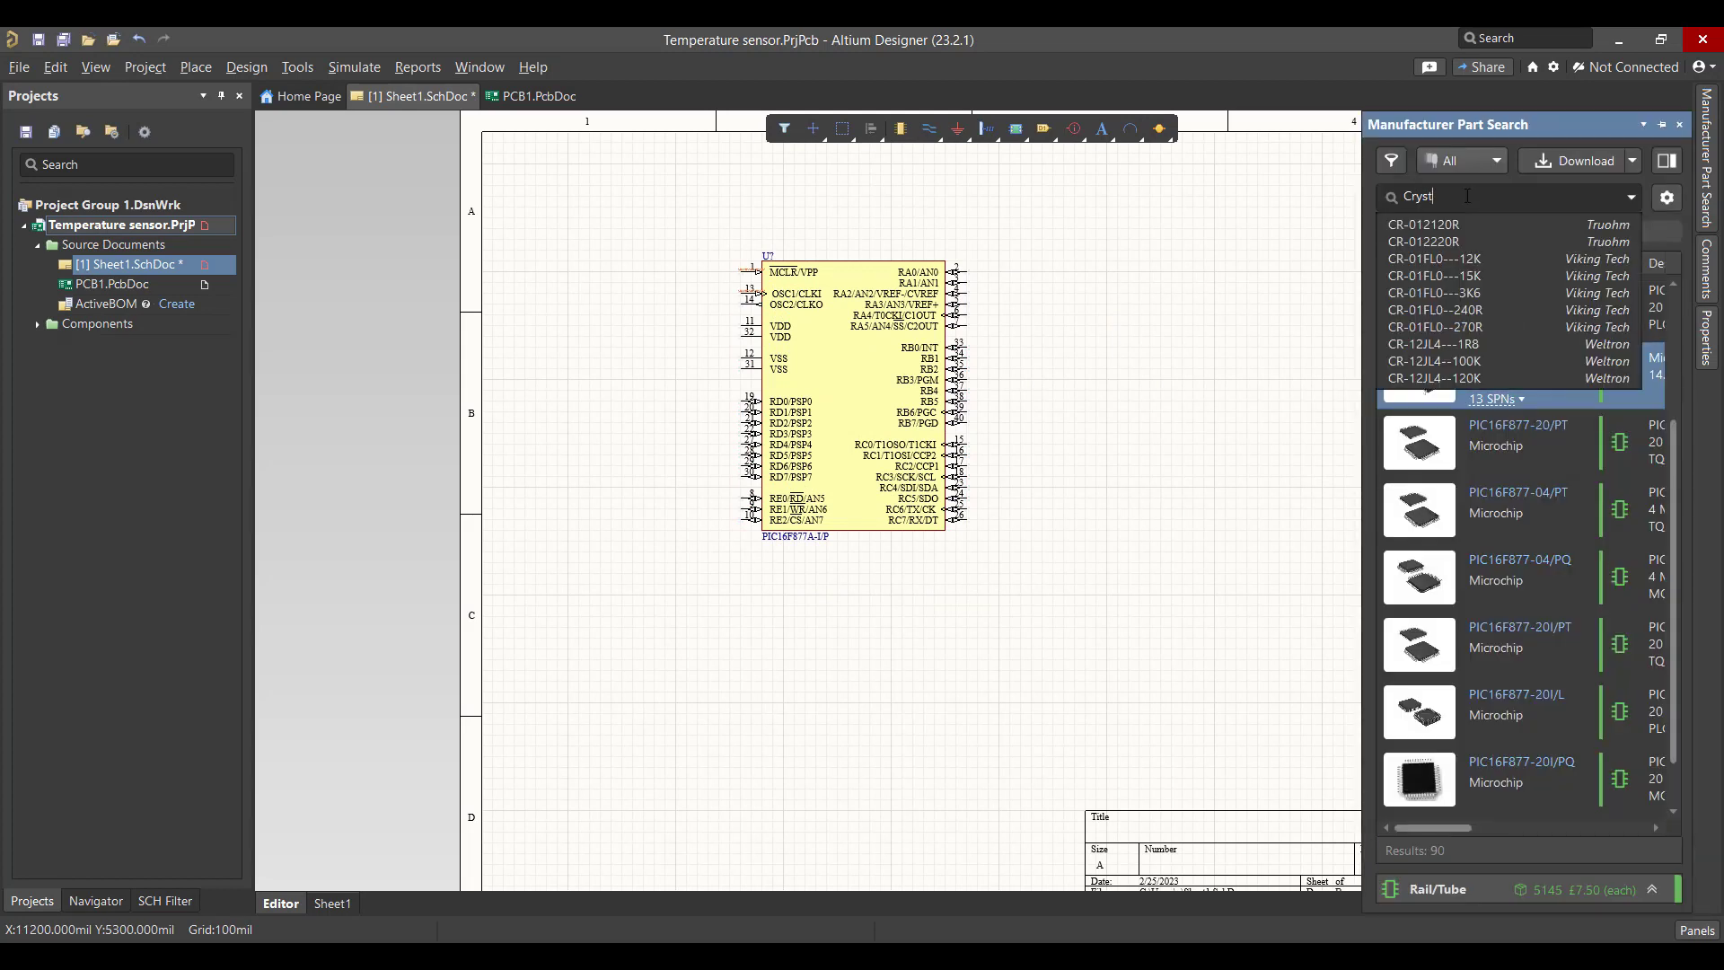
{"action": "type", "text": "at+"}
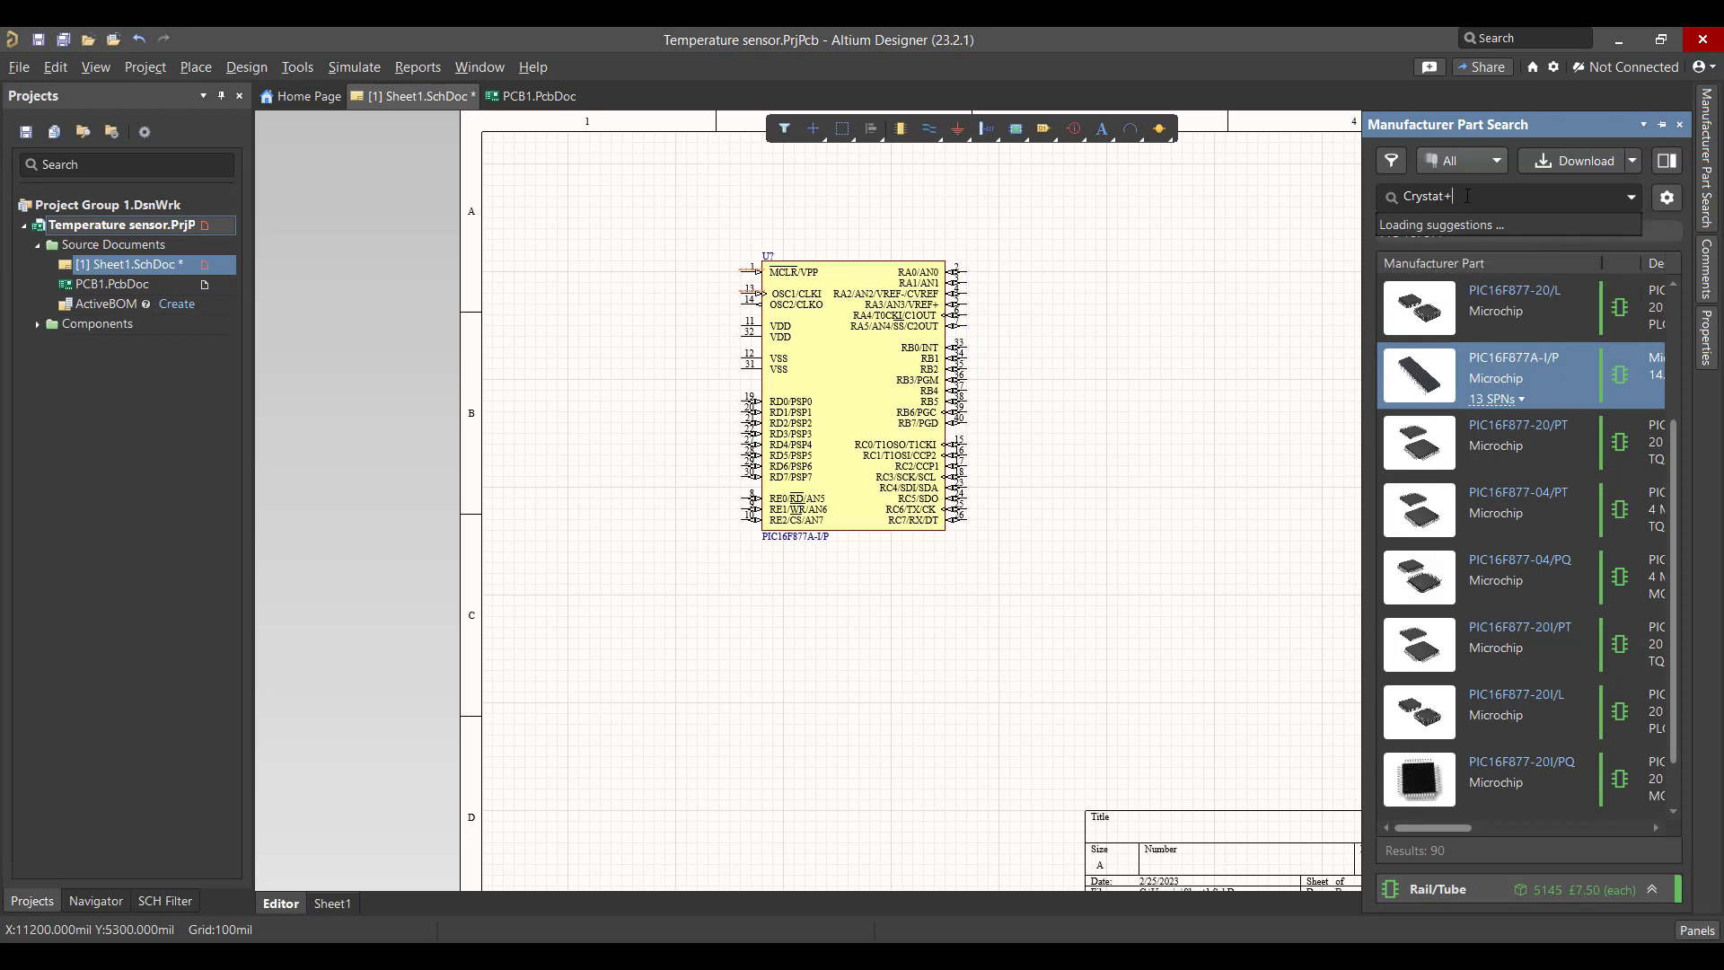
{"action": "key", "text": "Return"}
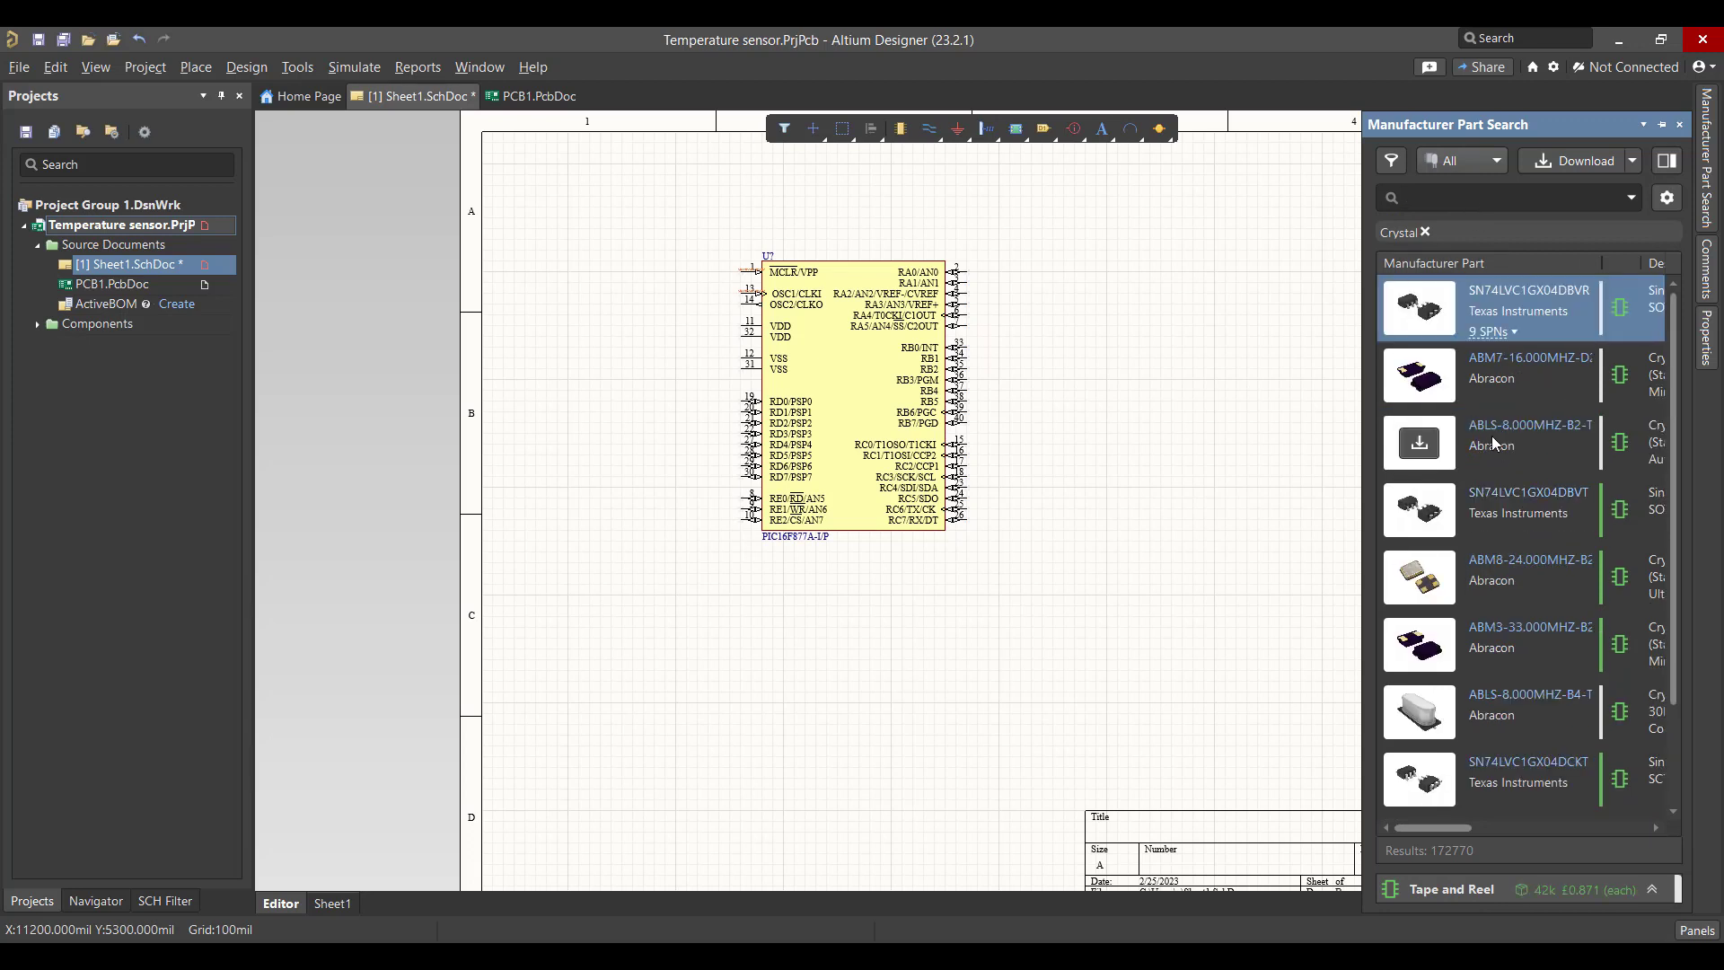
{"action": "right_click", "coordinate": [1493, 442]}
{"action": "left_click", "coordinate": [1343, 508]}
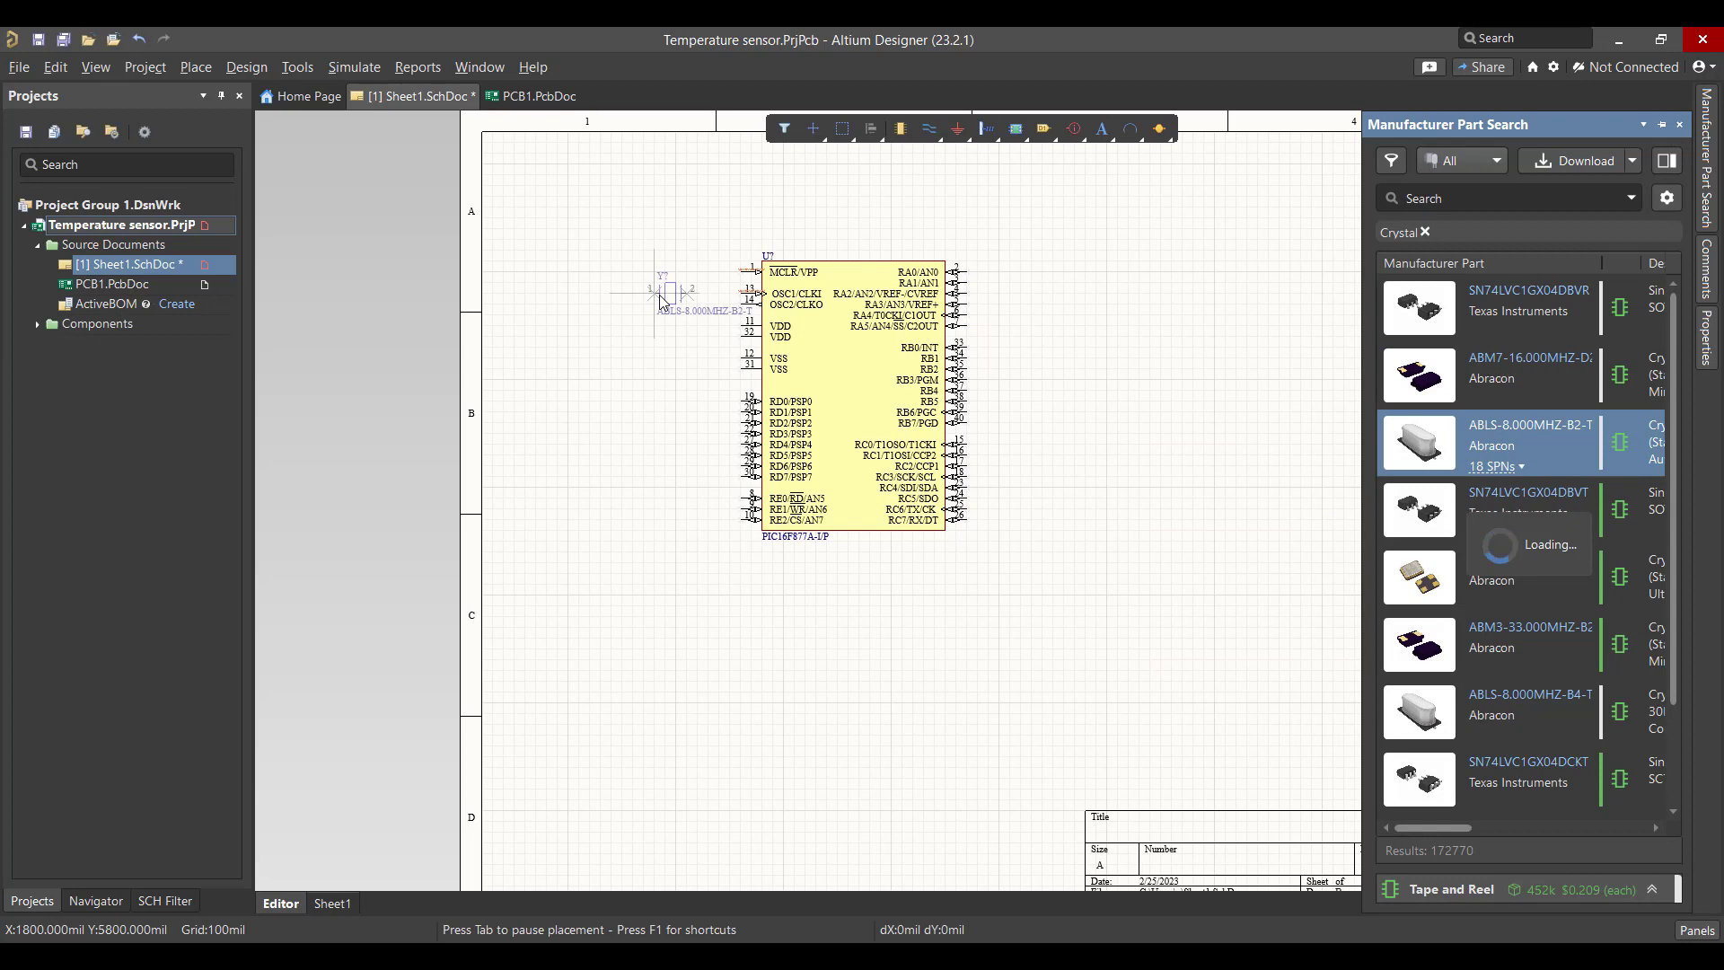
{"action": "left_click", "coordinate": [664, 311]}
{"action": "right_click", "coordinate": [664, 311]}
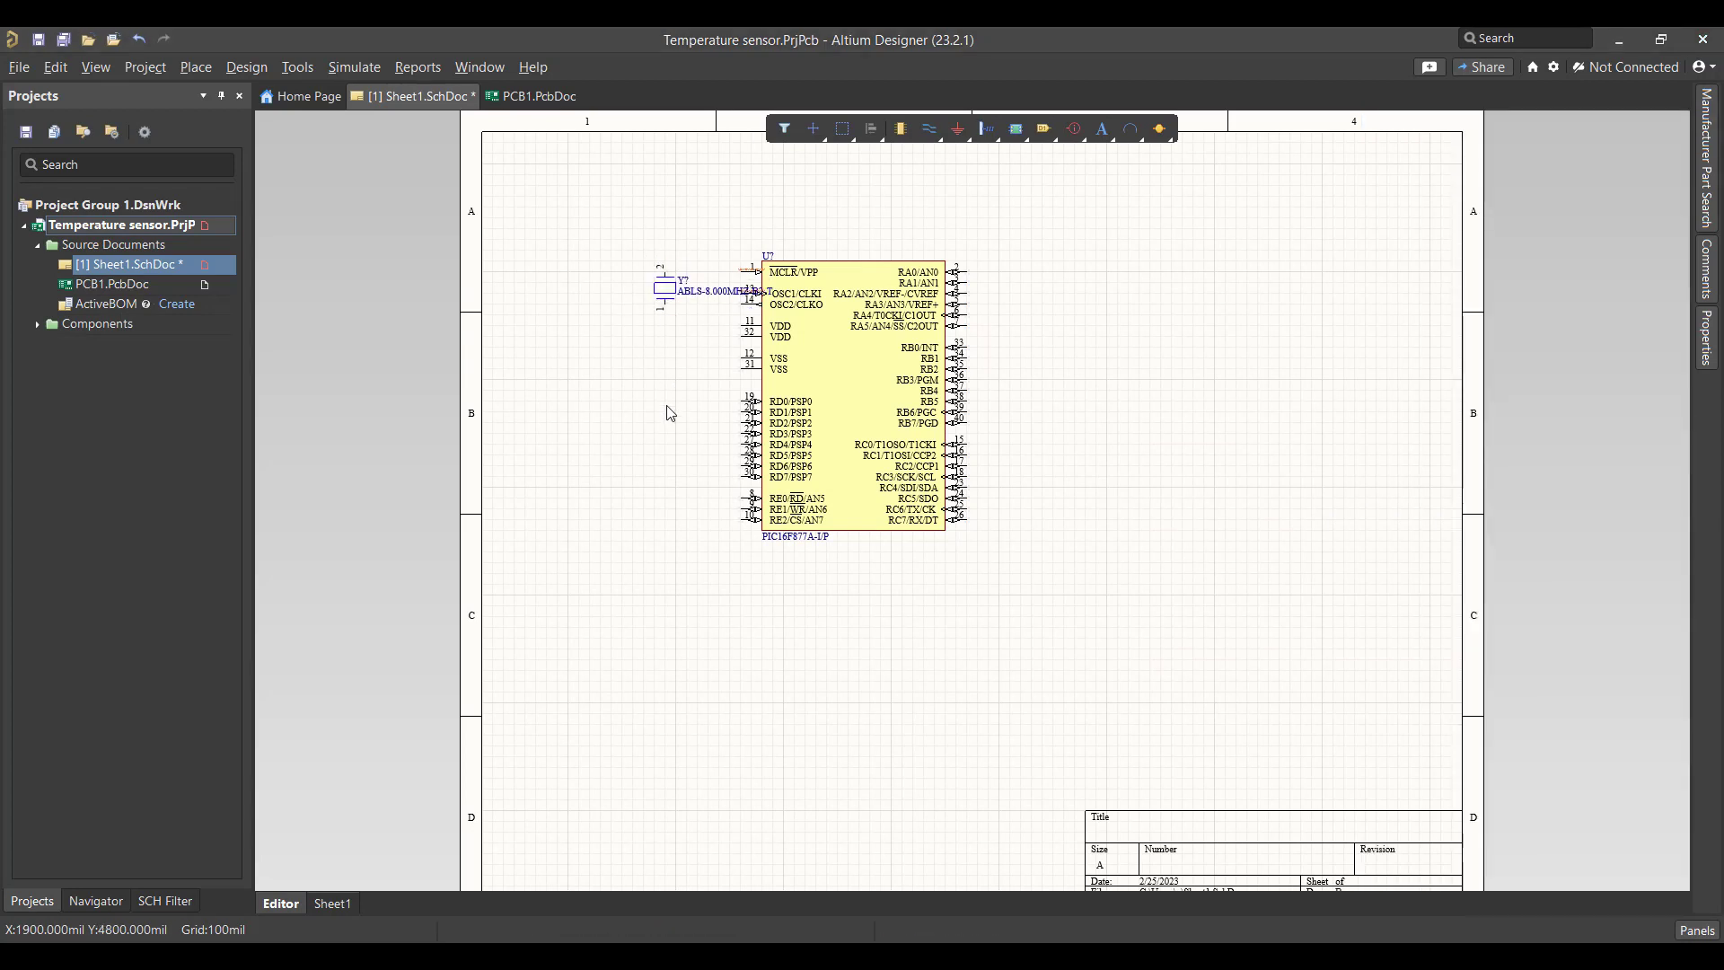
Step: Search for 22pF capacitors and filter the results to through-hole parts
{"action": "left_click", "coordinate": [1706, 157]}
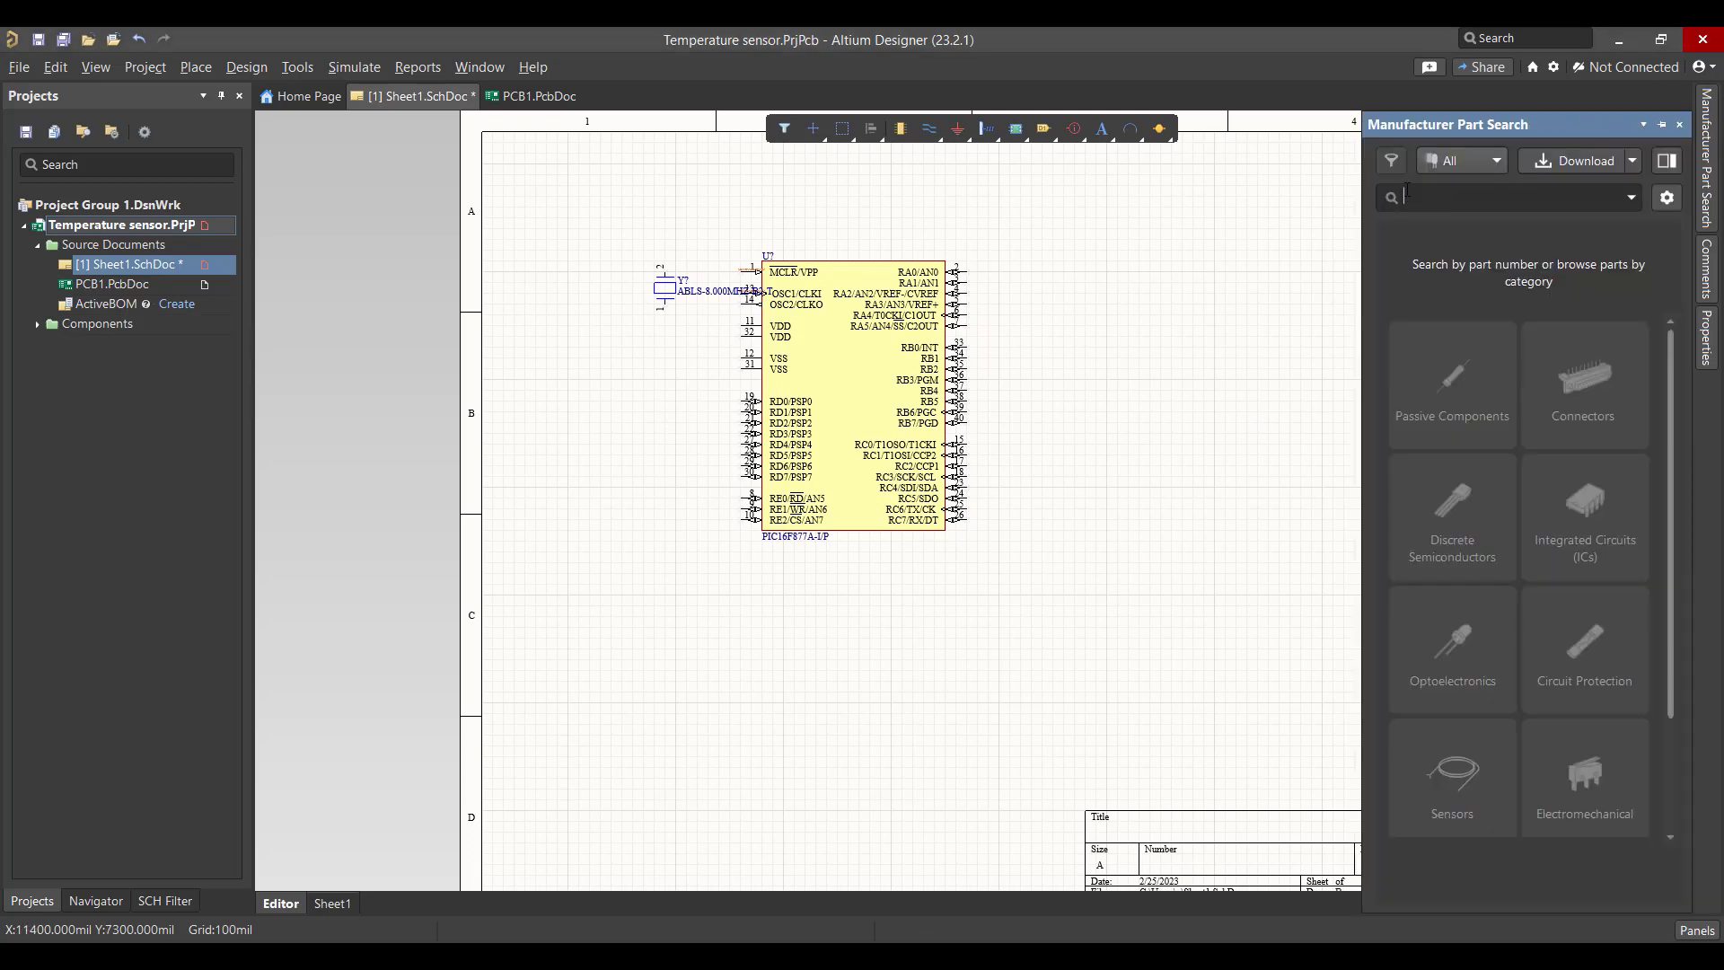
{"action": "type", "text": "22pF"}
{"action": "key", "text": "Return"}
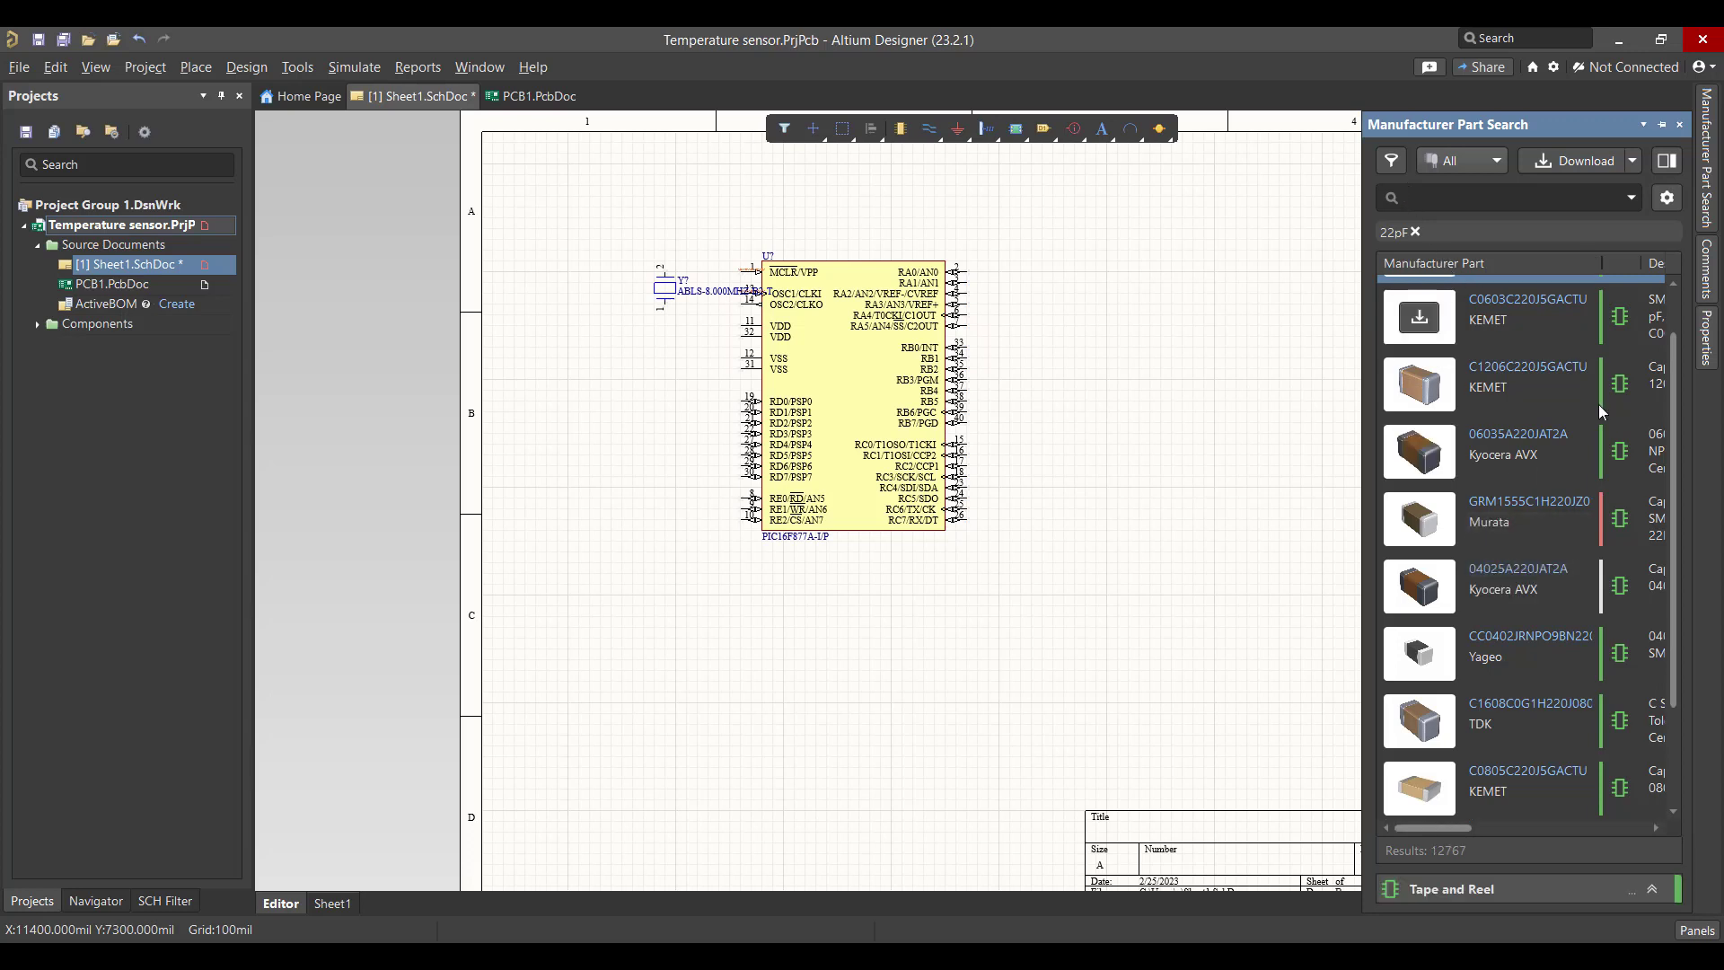
{"action": "left_click", "coordinate": [1394, 163]}
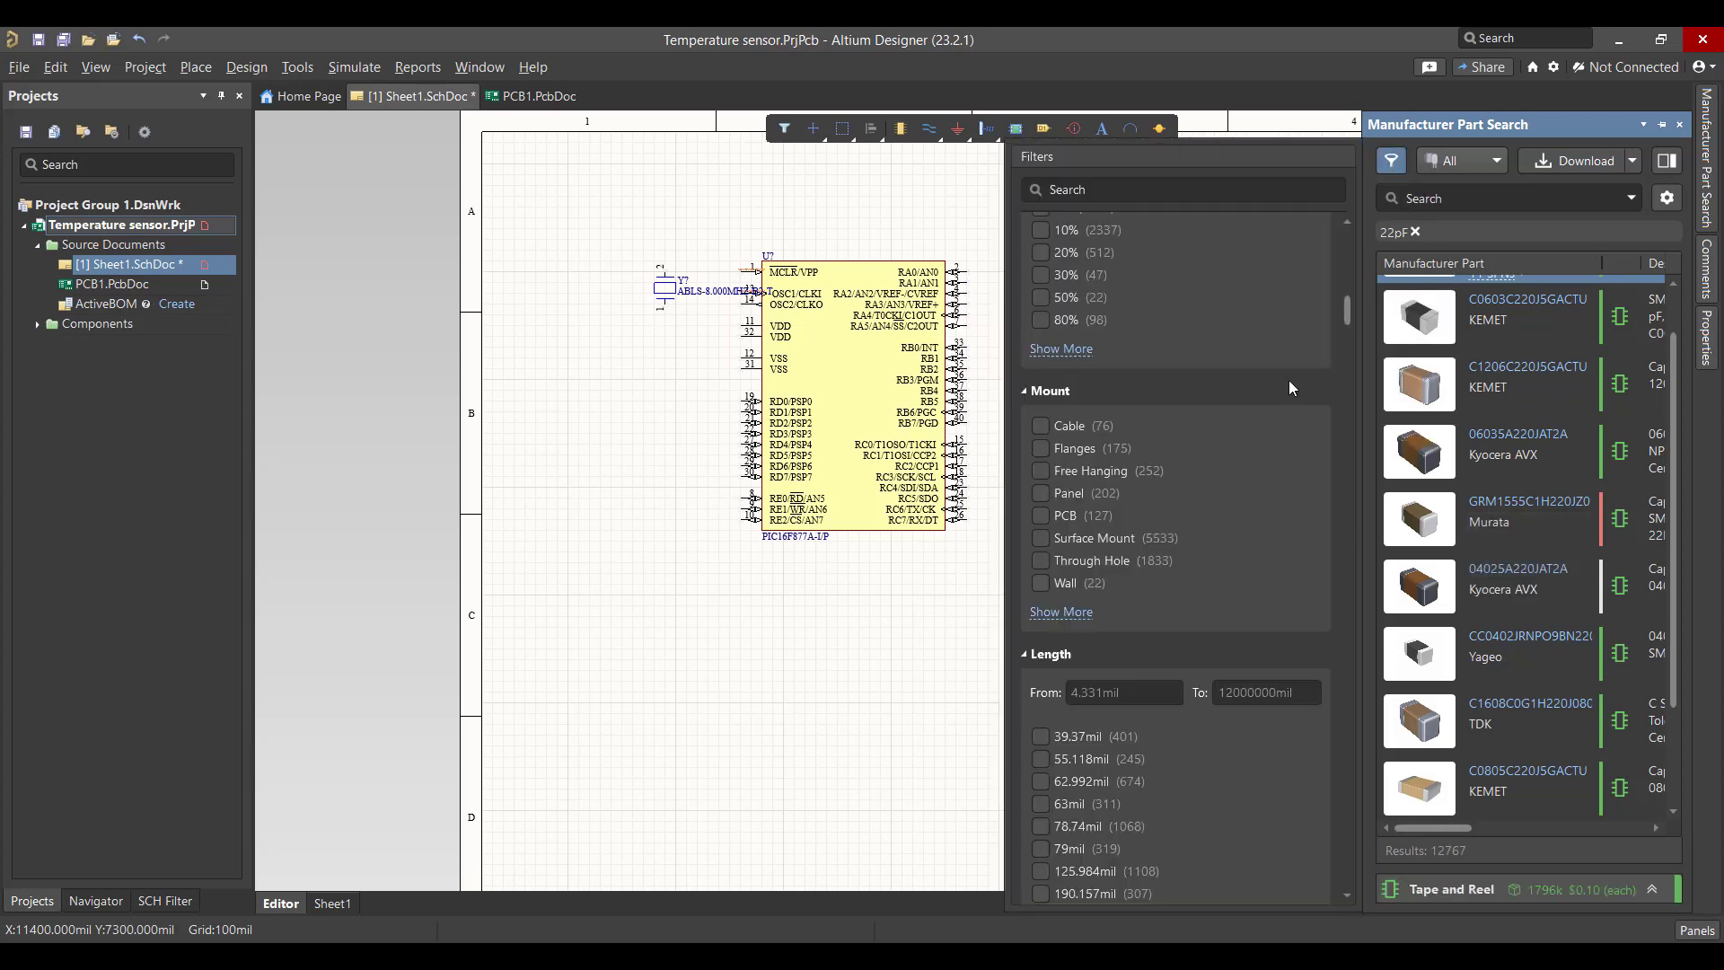
{"action": "scroll", "coordinate": [1289, 380], "scroll_direction": "down", "scroll_amount": 1}
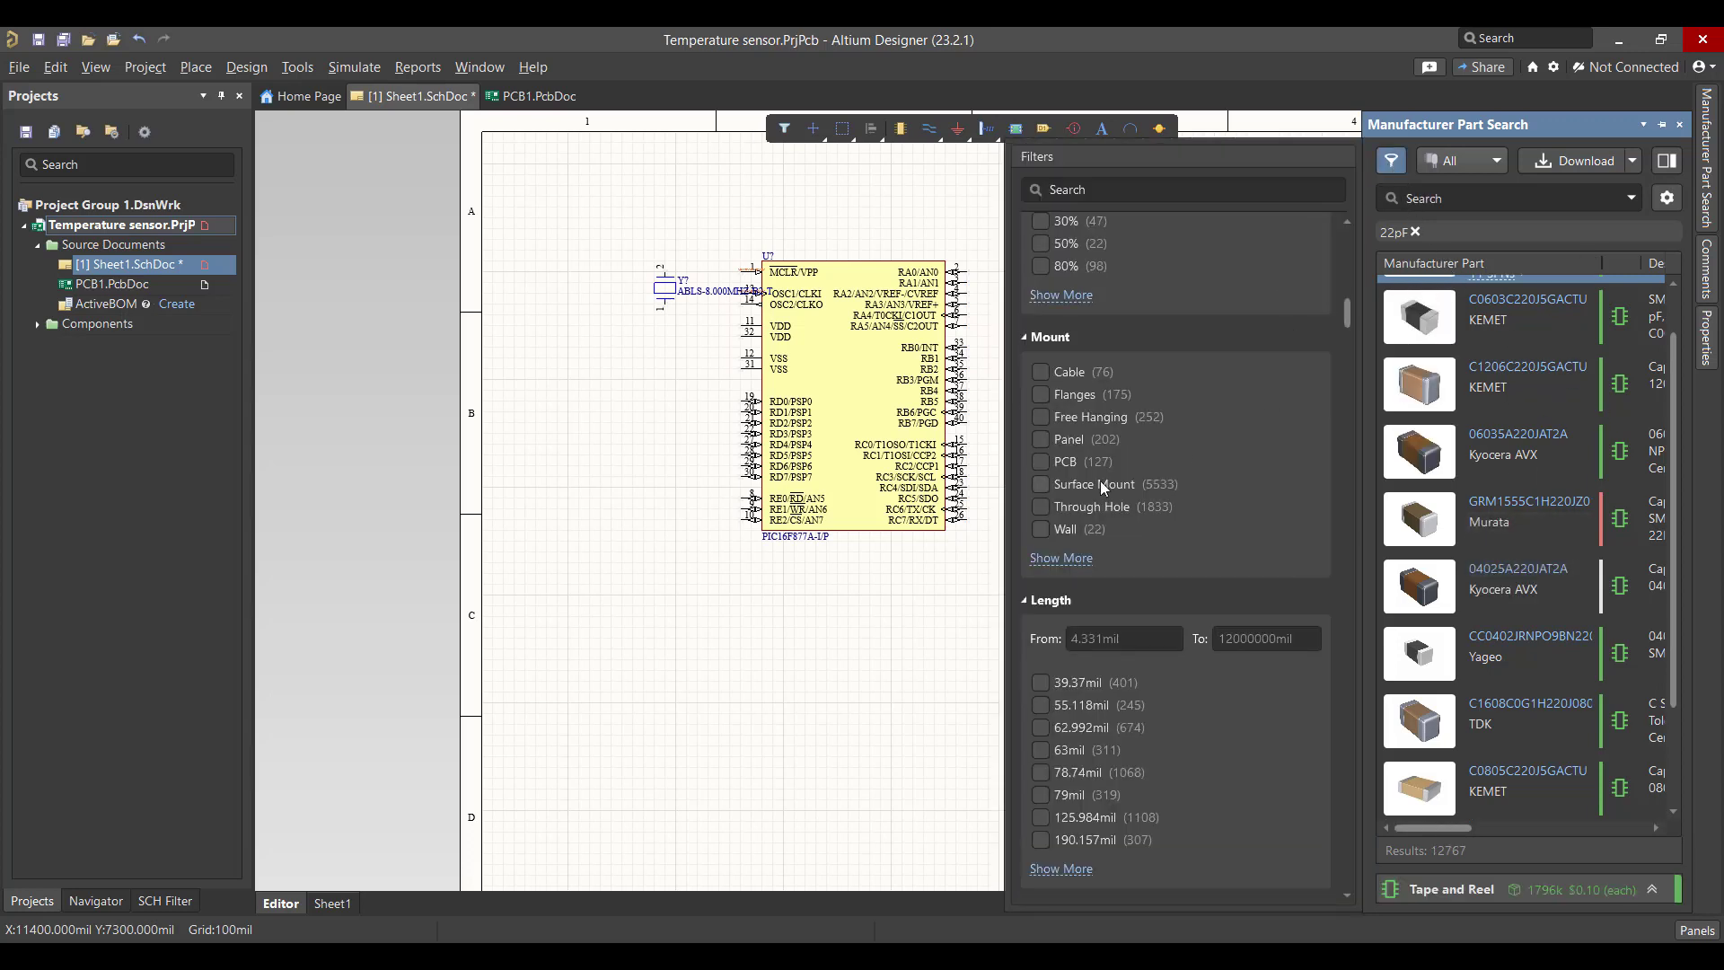
{"action": "left_click", "coordinate": [1042, 508]}
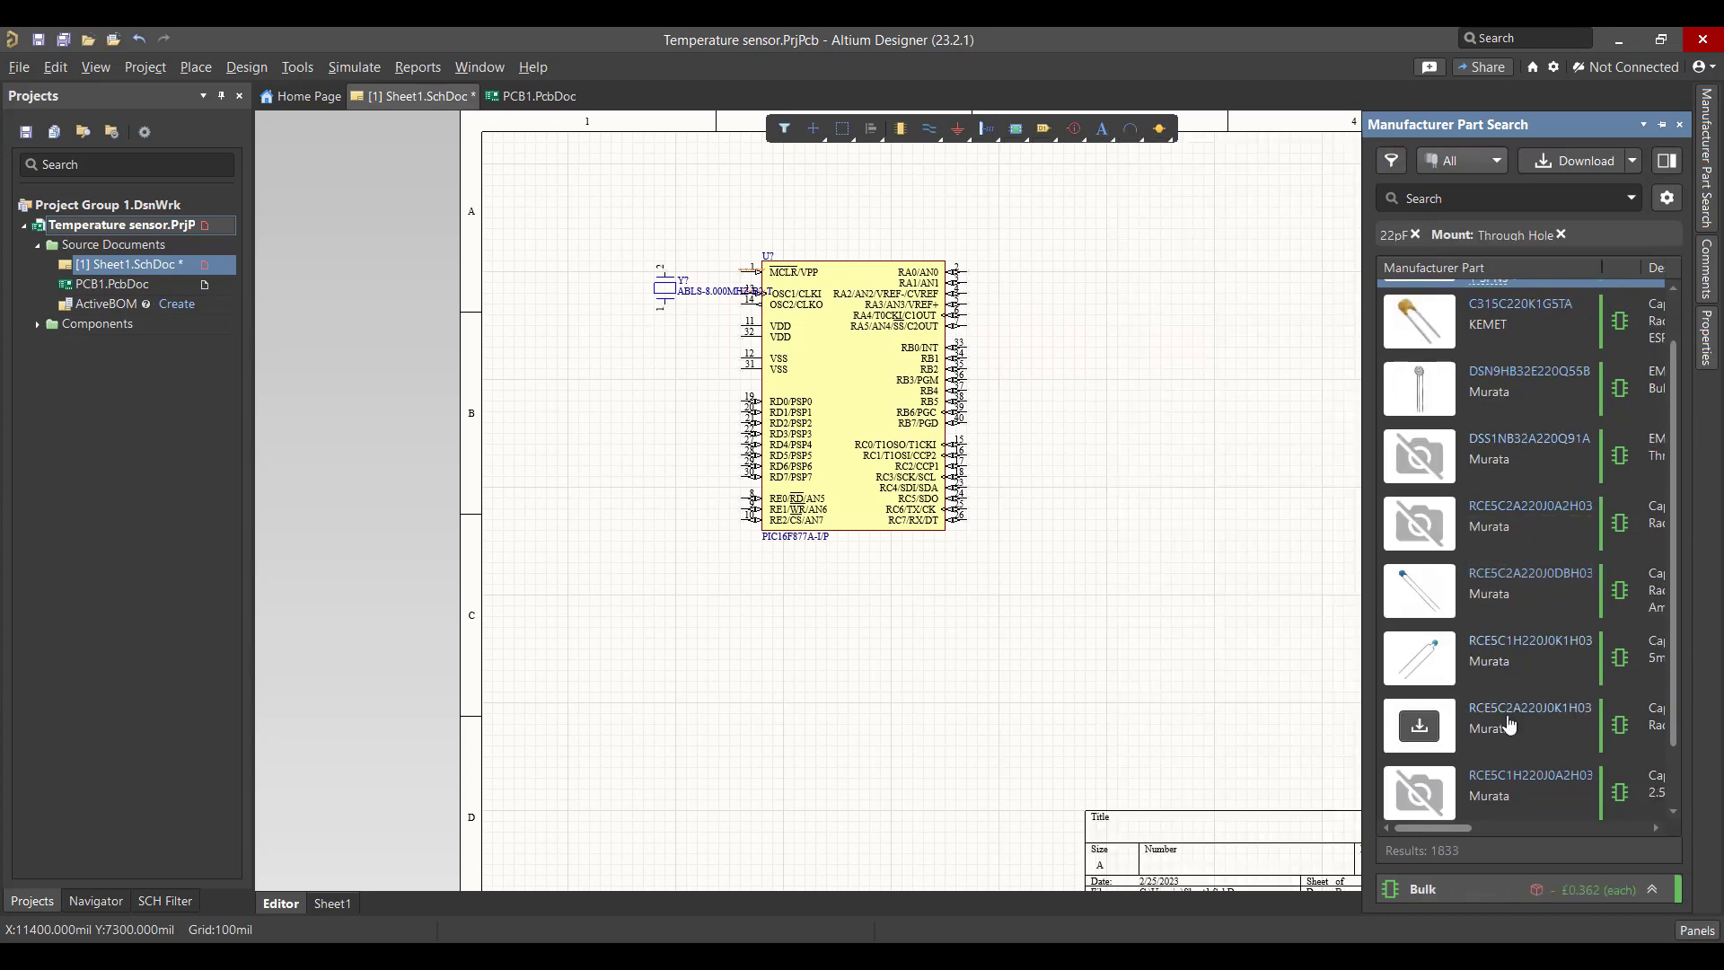
Step: Place two RCE5C2A220J0K1H03 22 pF capacitors beside the crystal
{"action": "right_click", "coordinate": [1509, 726]}
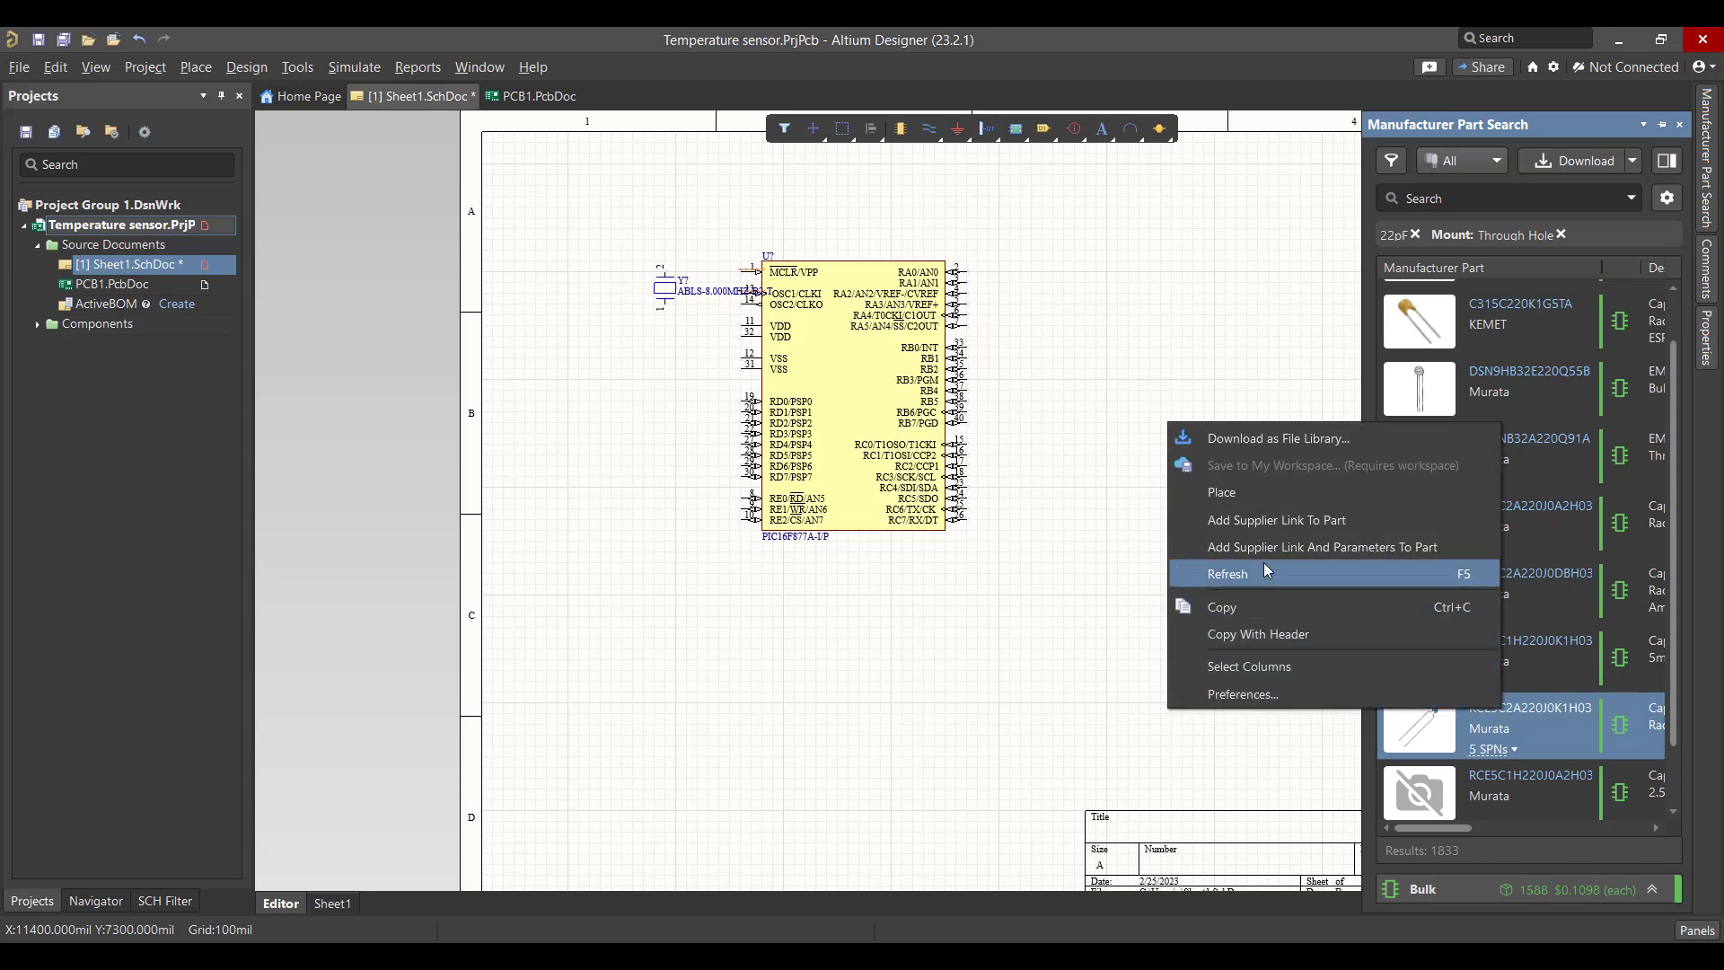
{"action": "left_click", "coordinate": [1253, 490]}
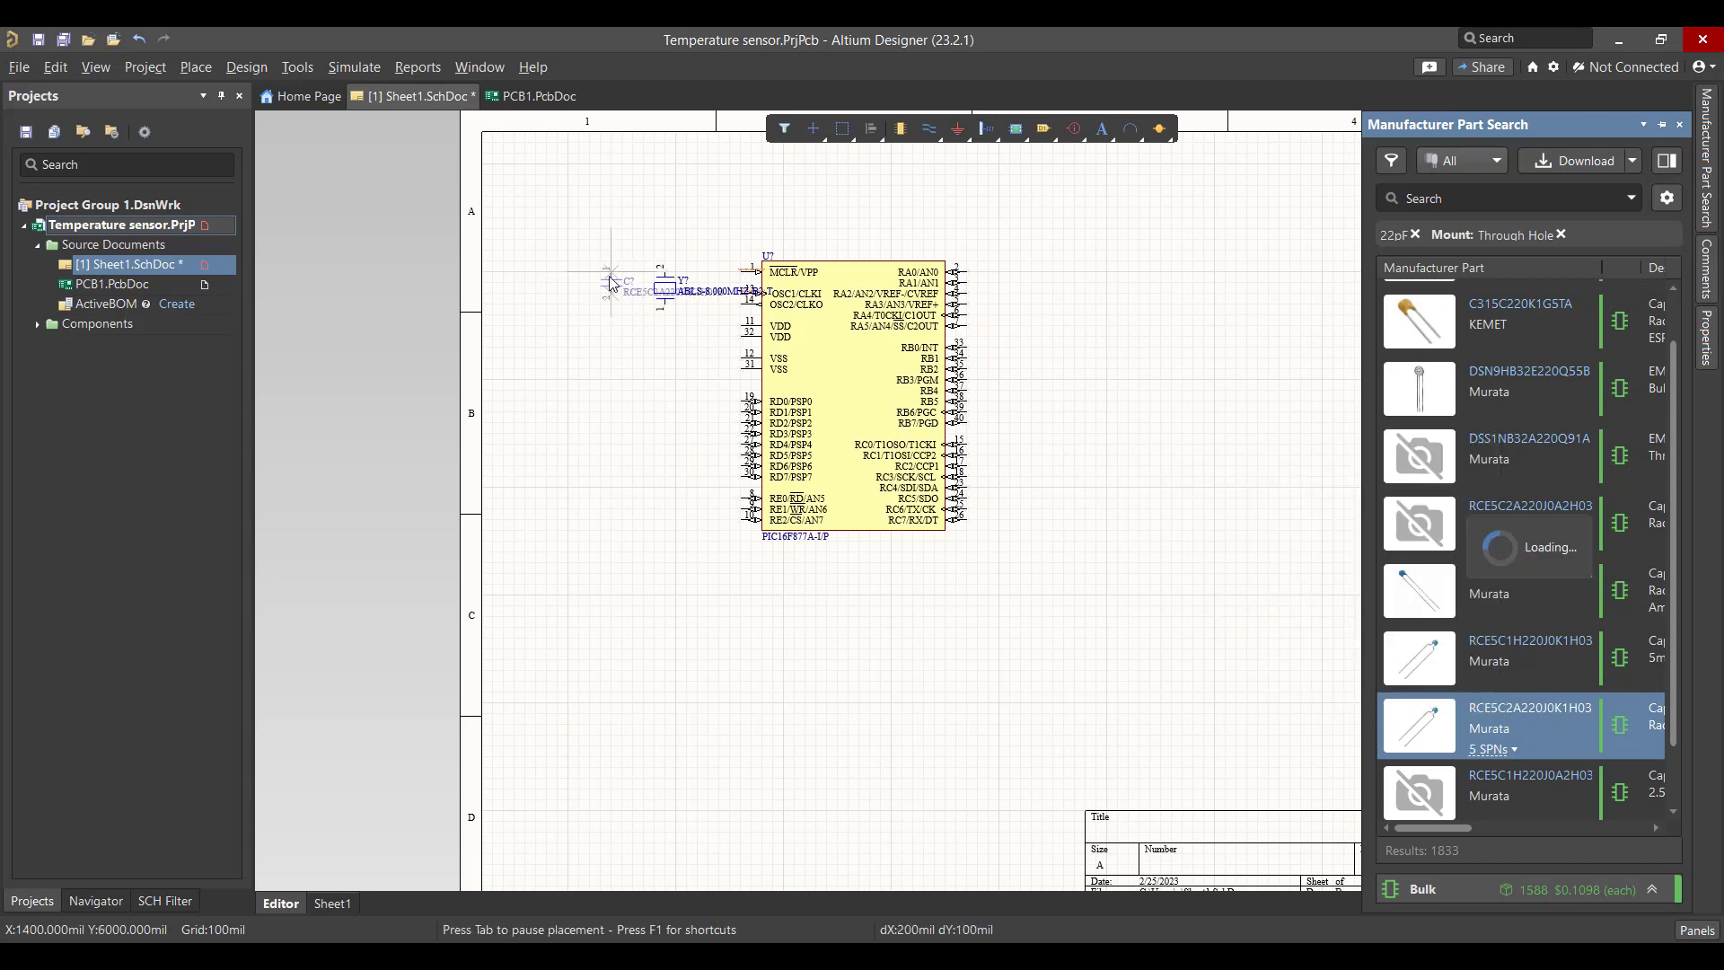
{"action": "left_click", "coordinate": [601, 277]}
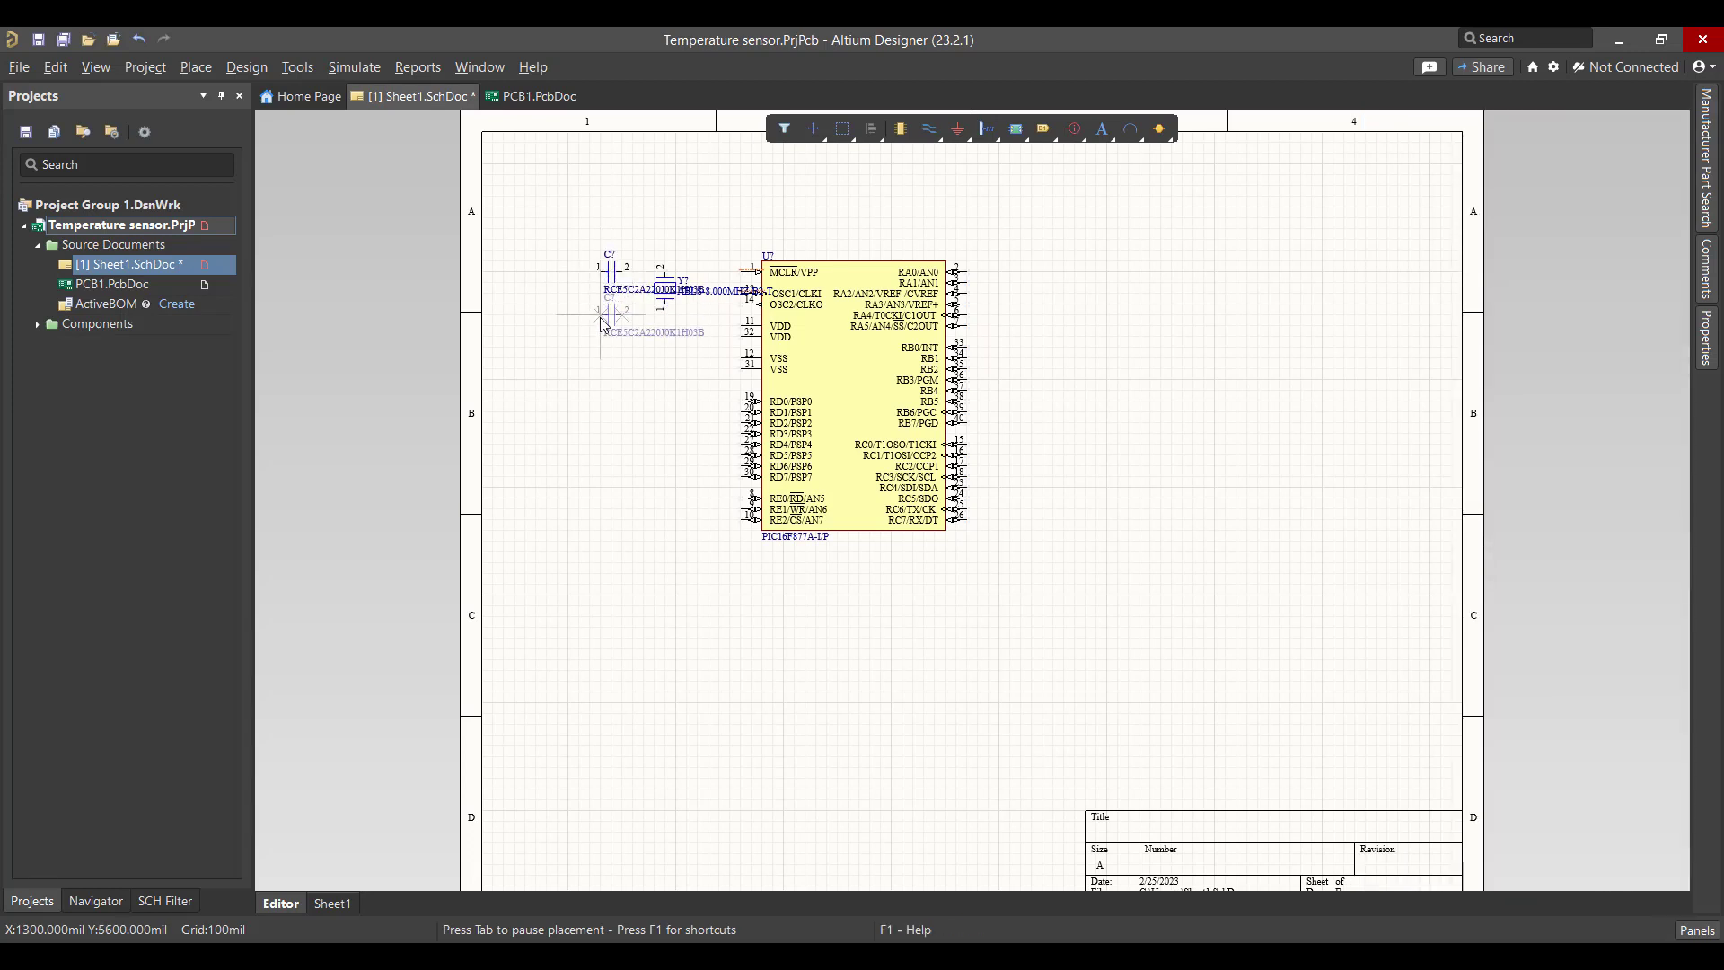
{"action": "left_click", "coordinate": [601, 319]}
{"action": "key", "text": "Escape"}
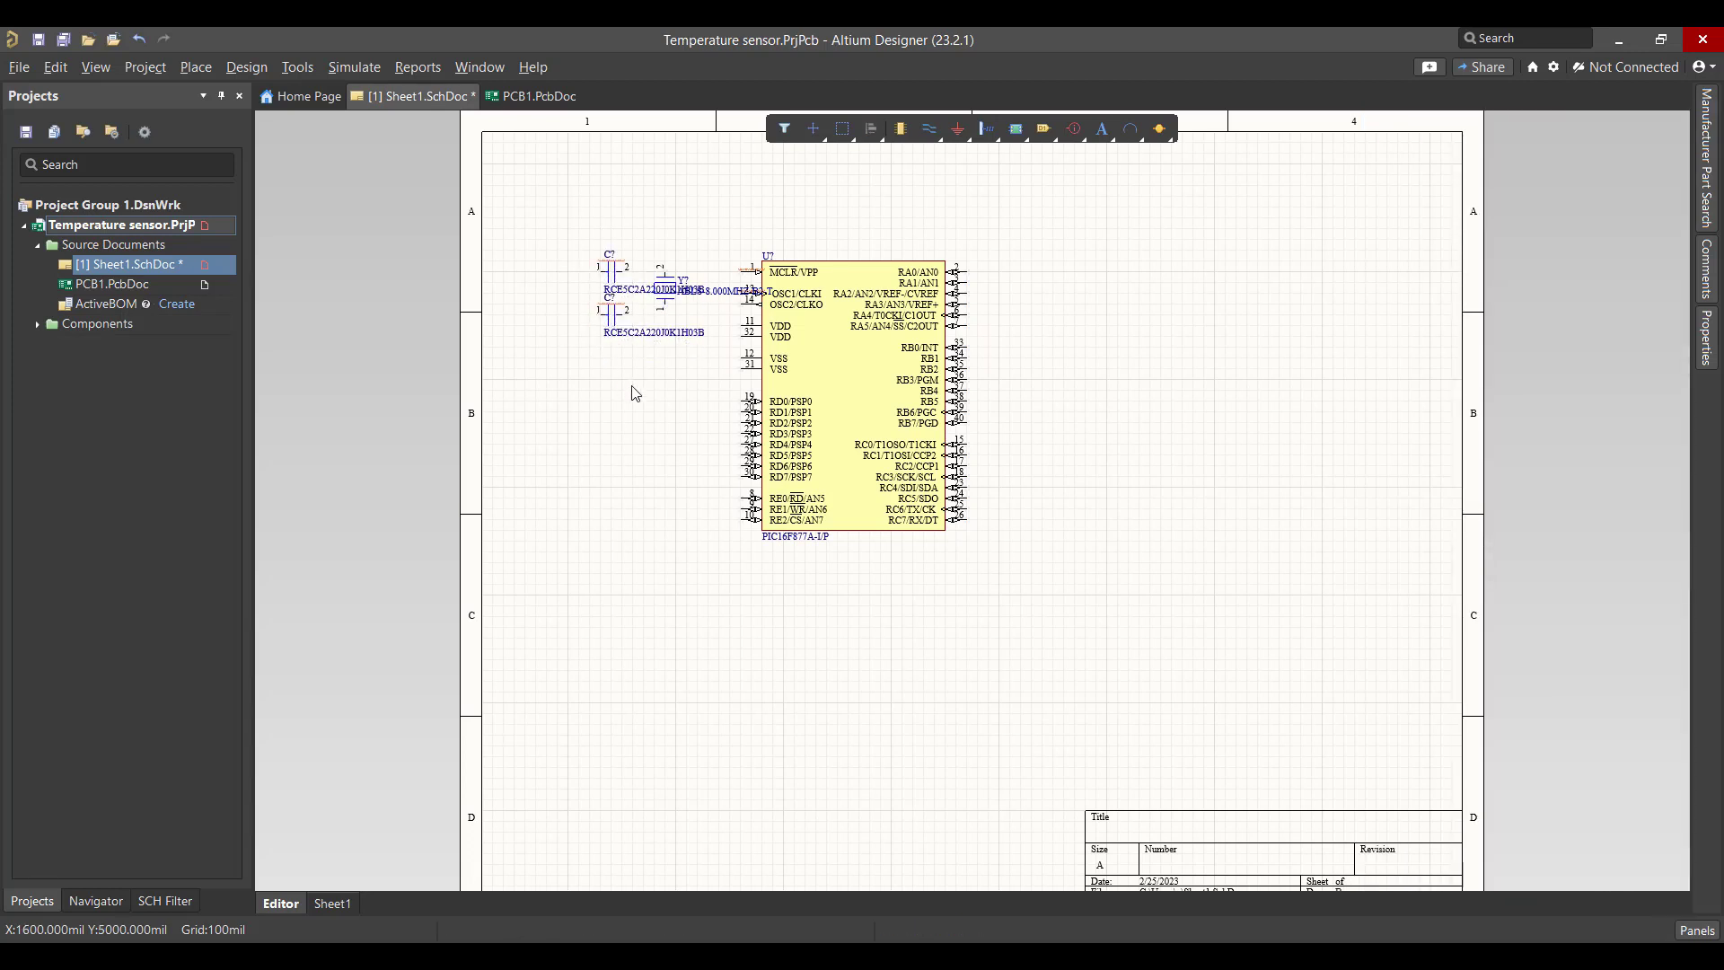
{"action": "left_click", "coordinate": [1706, 179]}
Step: Clear the search filters, search LM35, and place an LM35DZ/NOPB right of the PIC
{"action": "left_click", "coordinate": [1560, 233]}
{"action": "left_click", "coordinate": [1415, 234]}
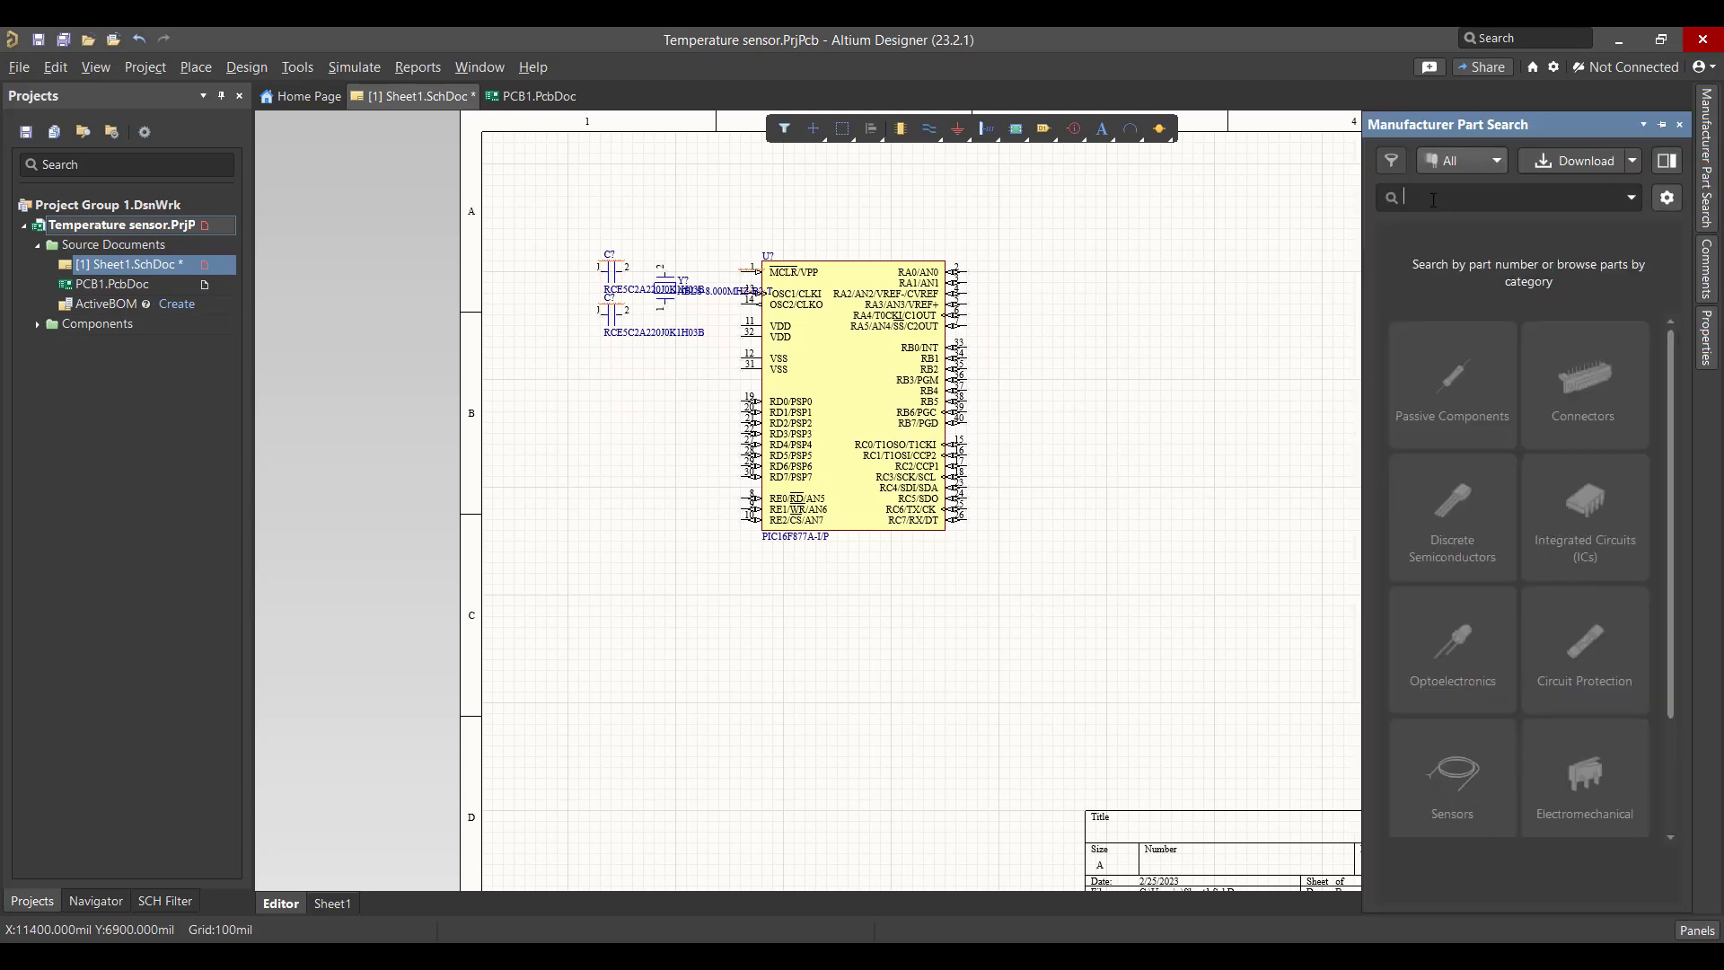
{"action": "left_click", "coordinate": [1433, 200]}
{"action": "type", "text": "LM35"}
{"action": "key", "text": "Return"}
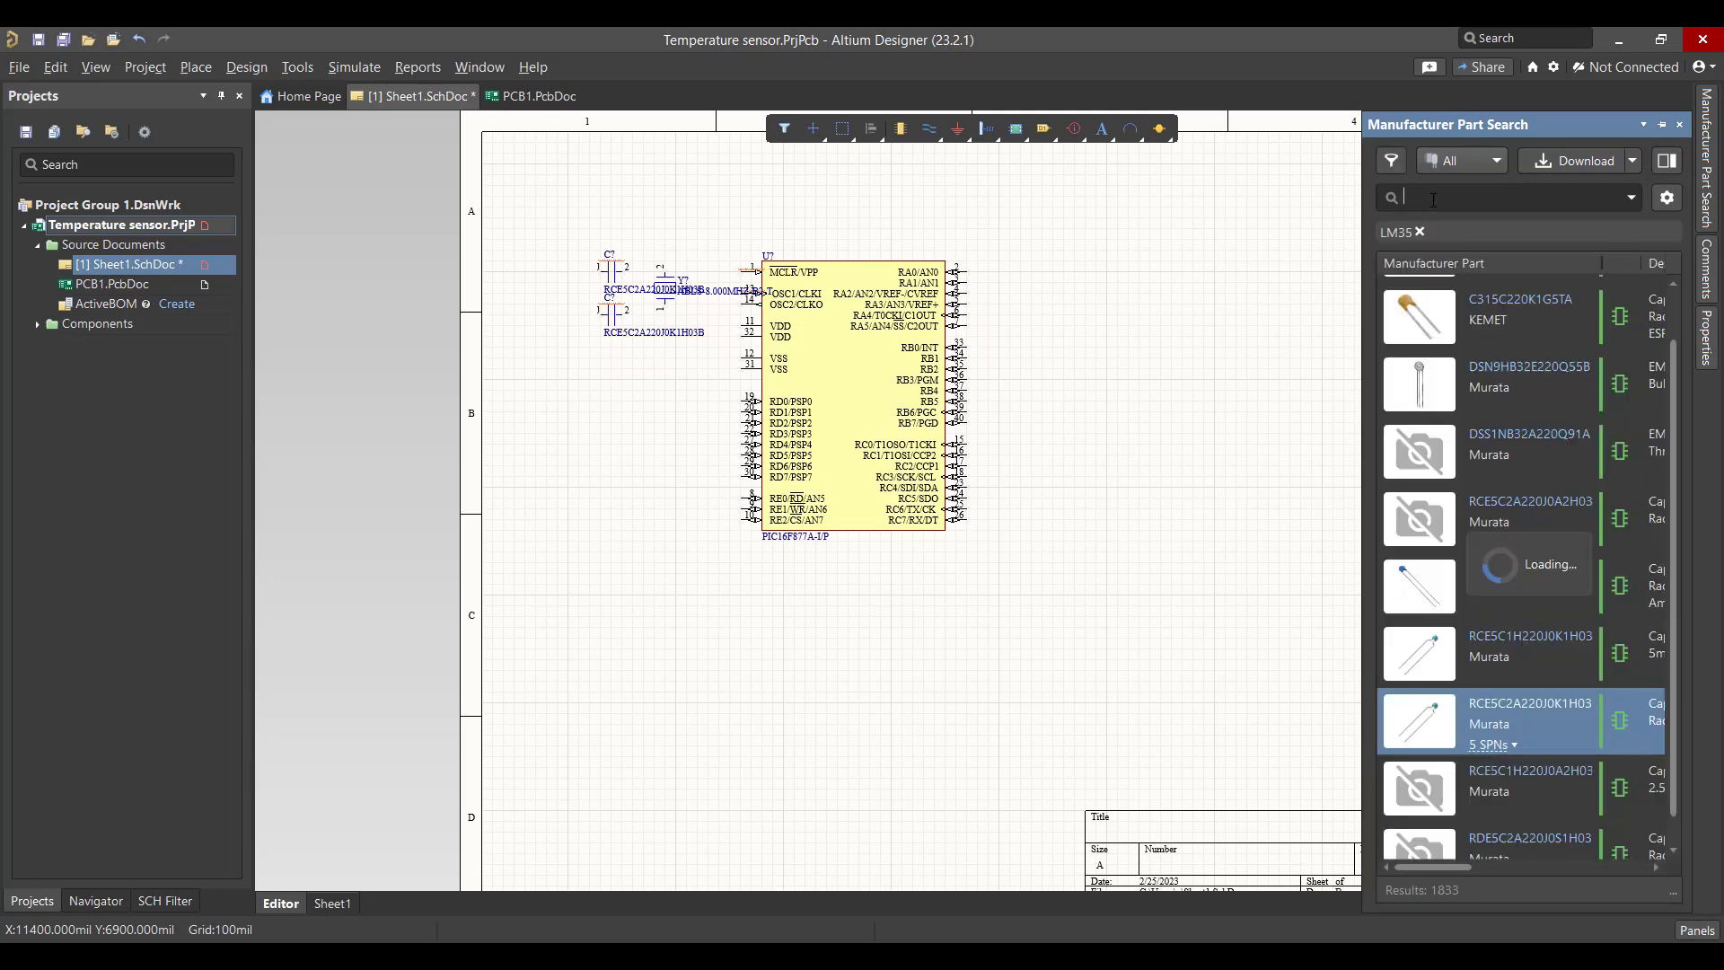
{"action": "scroll", "coordinate": [1520, 445], "scroll_direction": "down", "scroll_amount": 1}
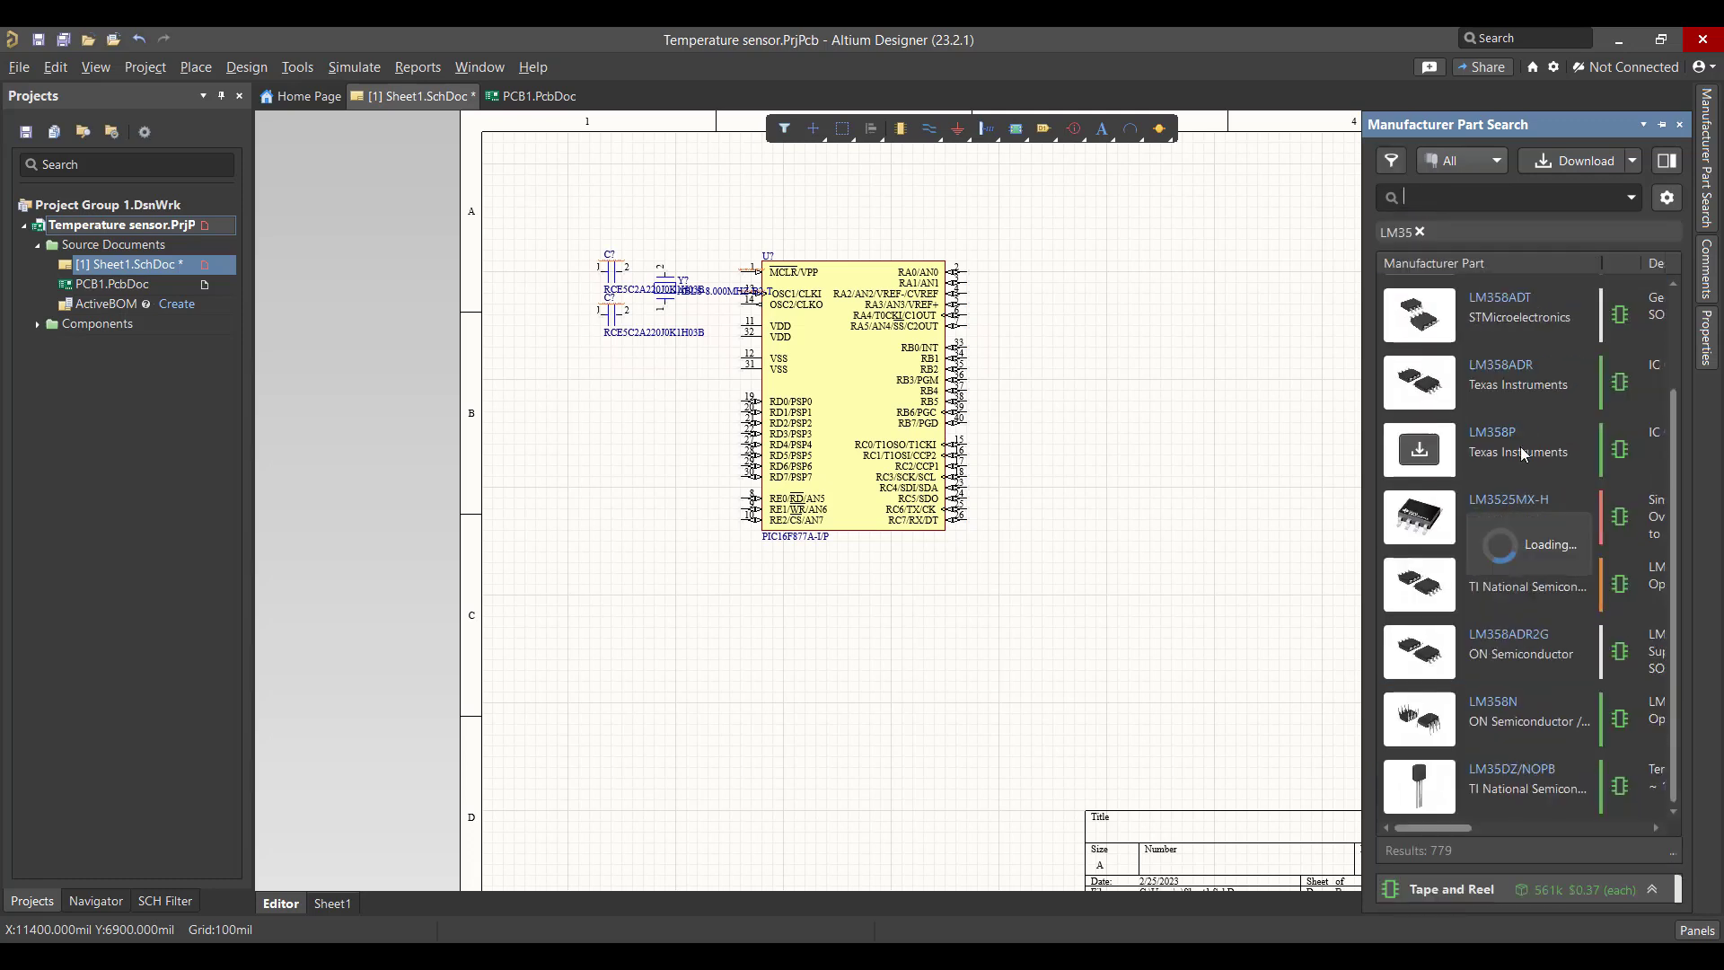
{"action": "right_click", "coordinate": [1521, 777]}
{"action": "left_click", "coordinate": [1279, 557]}
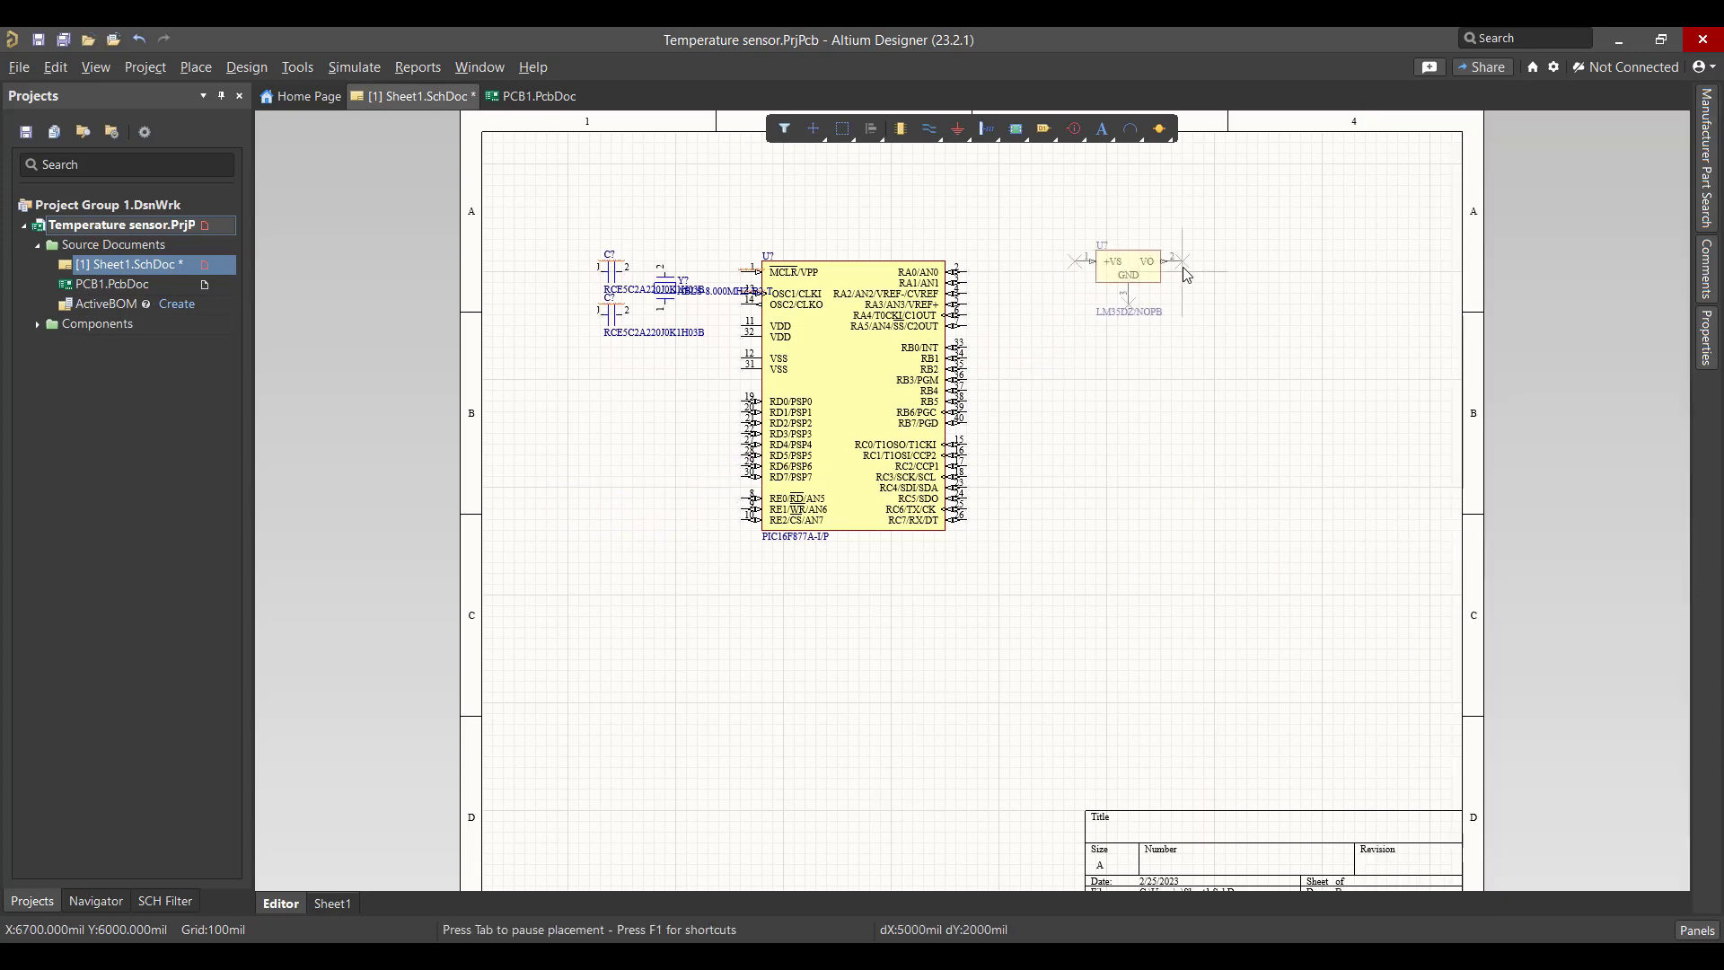
{"action": "left_click", "coordinate": [1178, 273]}
{"action": "key", "text": "Escape"}
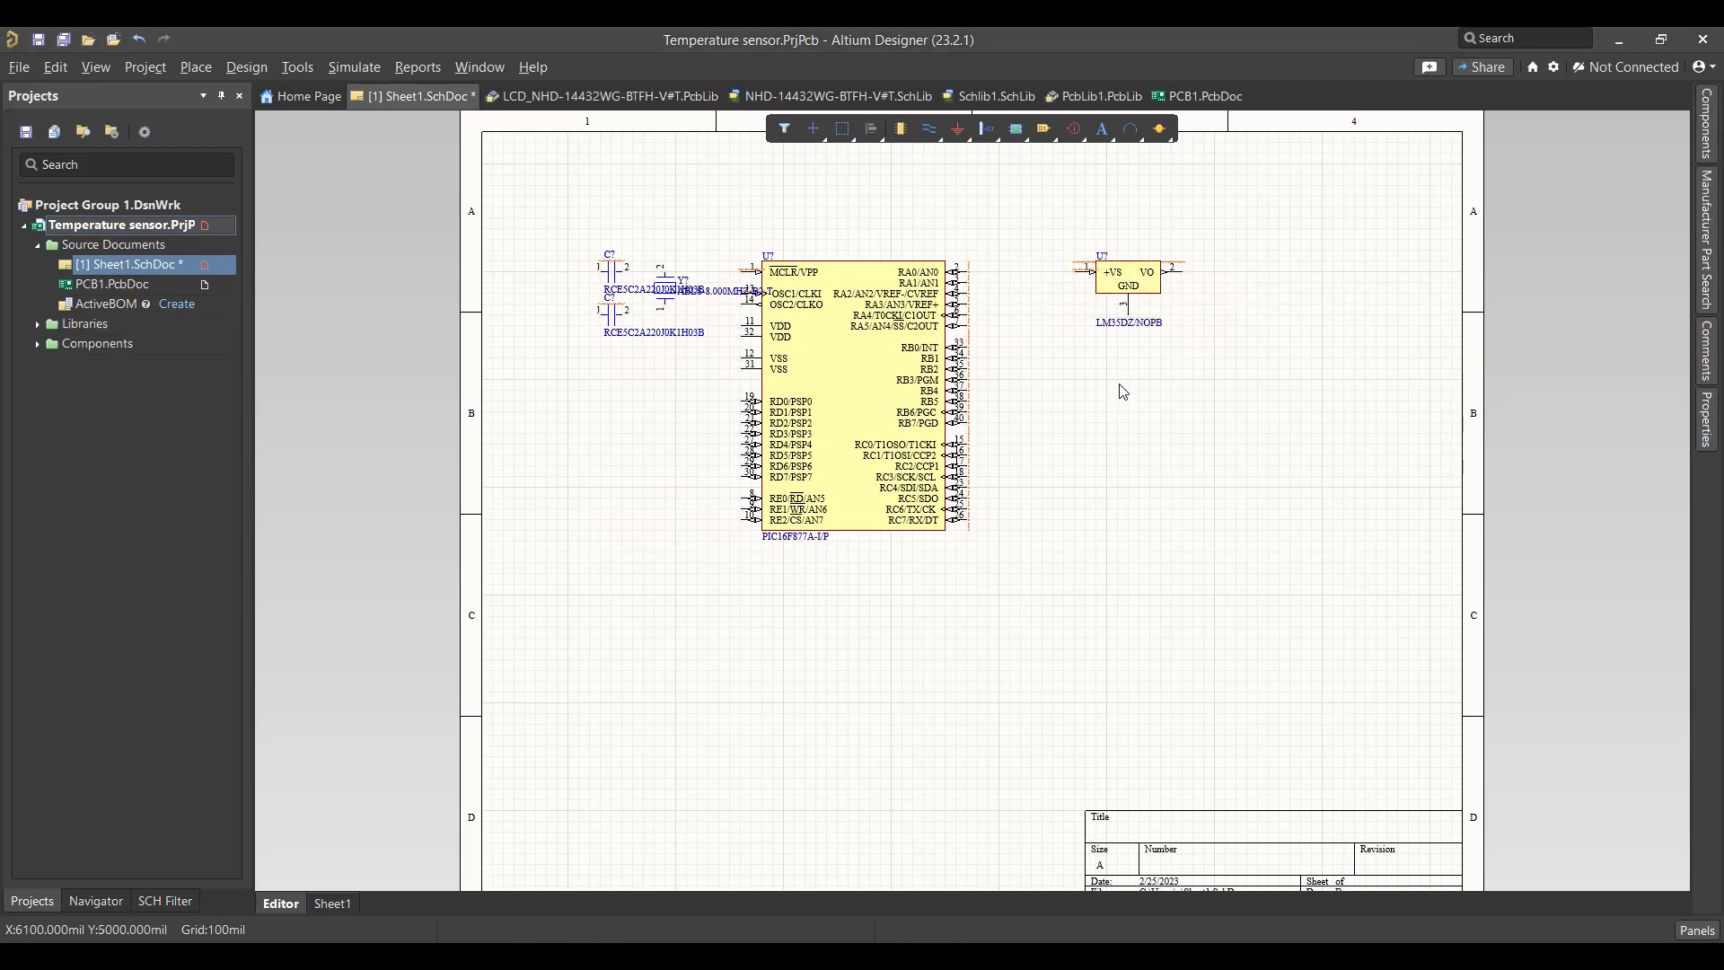
Step: Place the NHD-14432WG-BTFH-V#T graphic LCD from the Components panel below the LM35
{"action": "left_click", "coordinate": [1706, 135]}
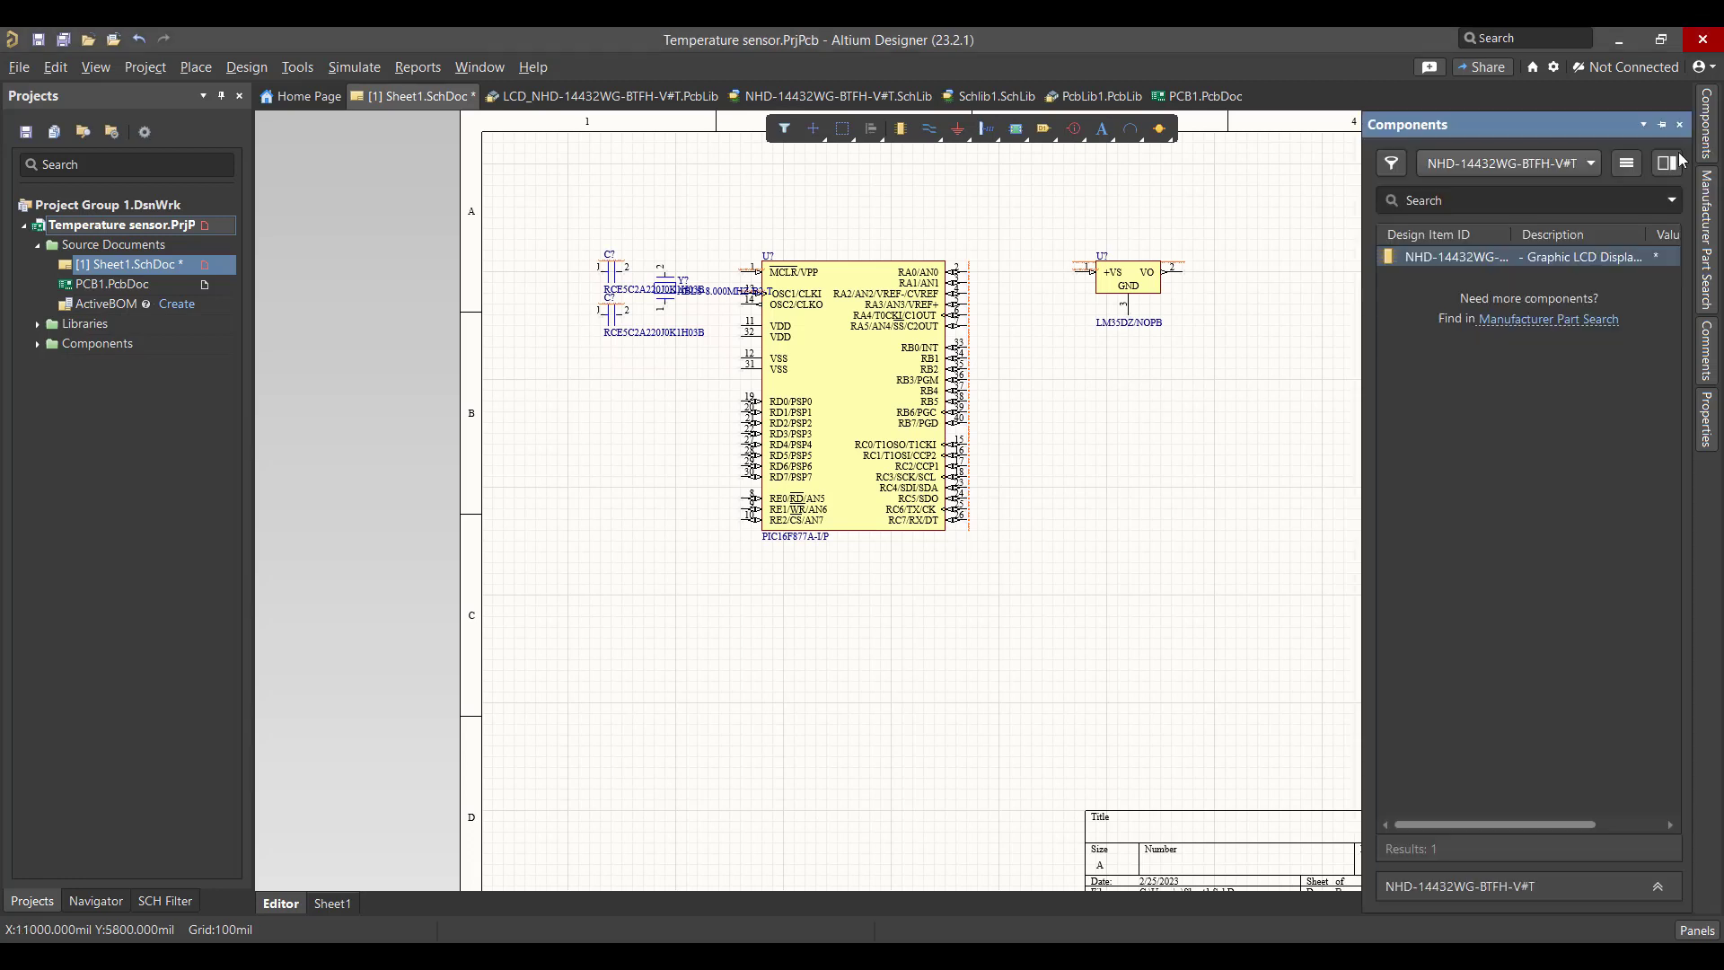
{"action": "left_click", "coordinate": [1555, 162]}
{"action": "left_click", "coordinate": [1548, 224]}
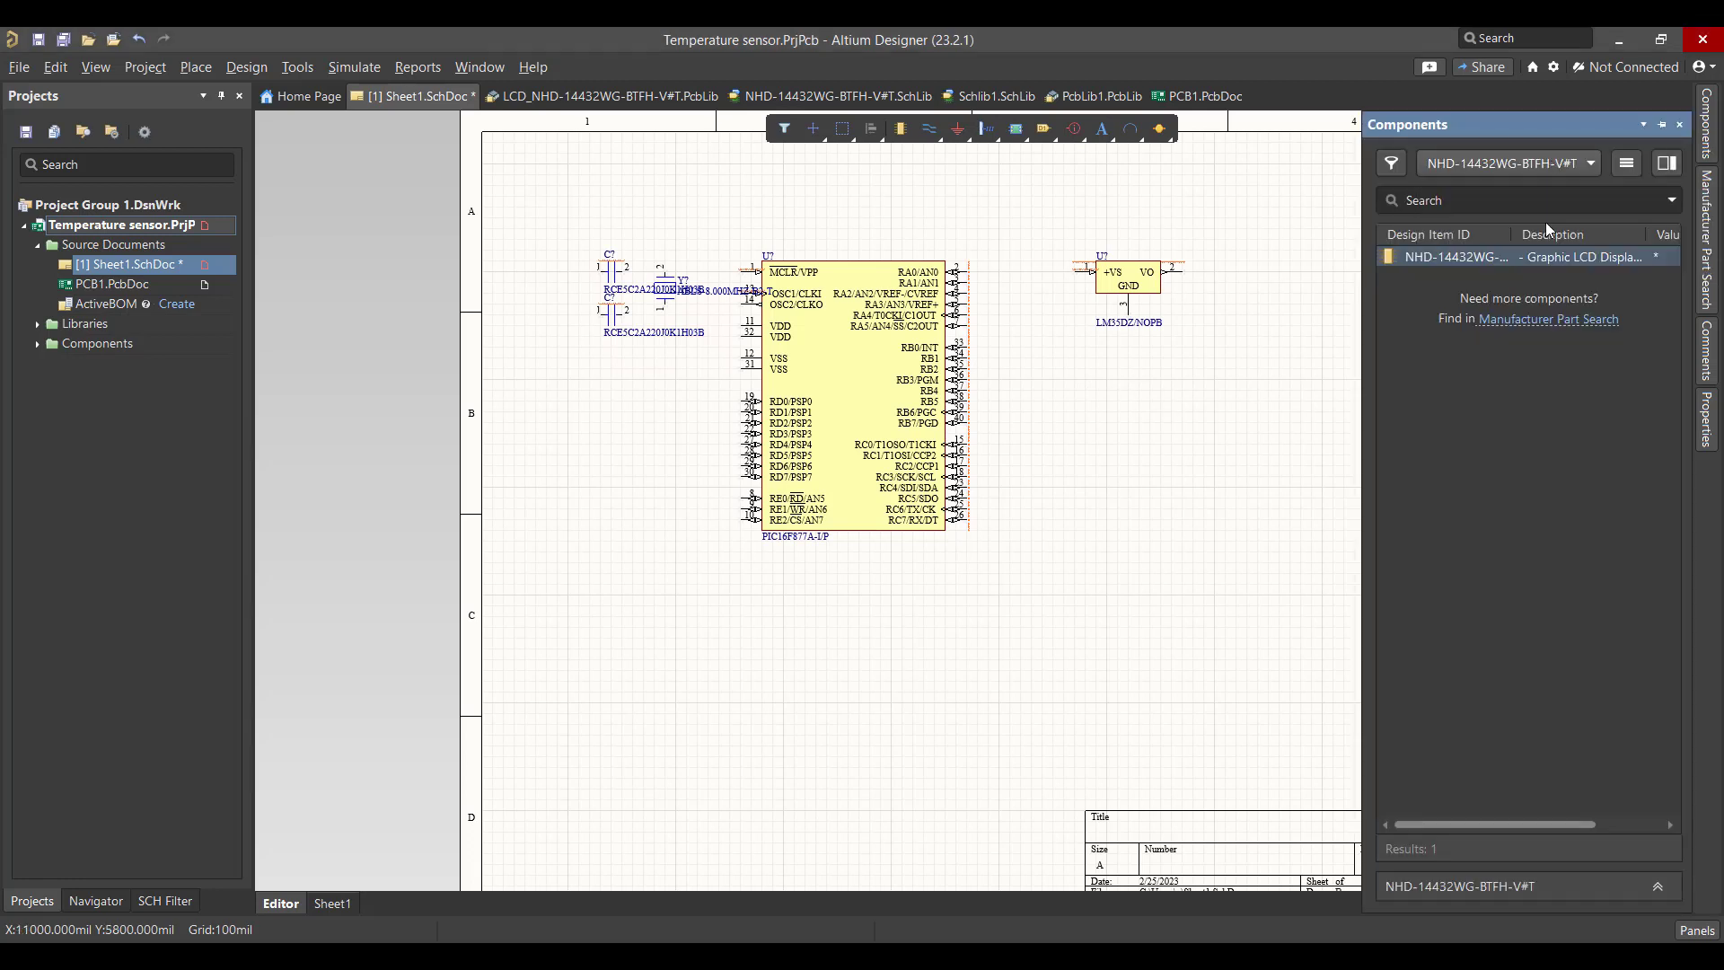
{"action": "left_click", "coordinate": [1501, 264]}
{"action": "left_click_drag", "start_coordinate": [1501, 266], "coordinate": [1089, 412]}
{"action": "left_click", "coordinate": [1353, 463]}
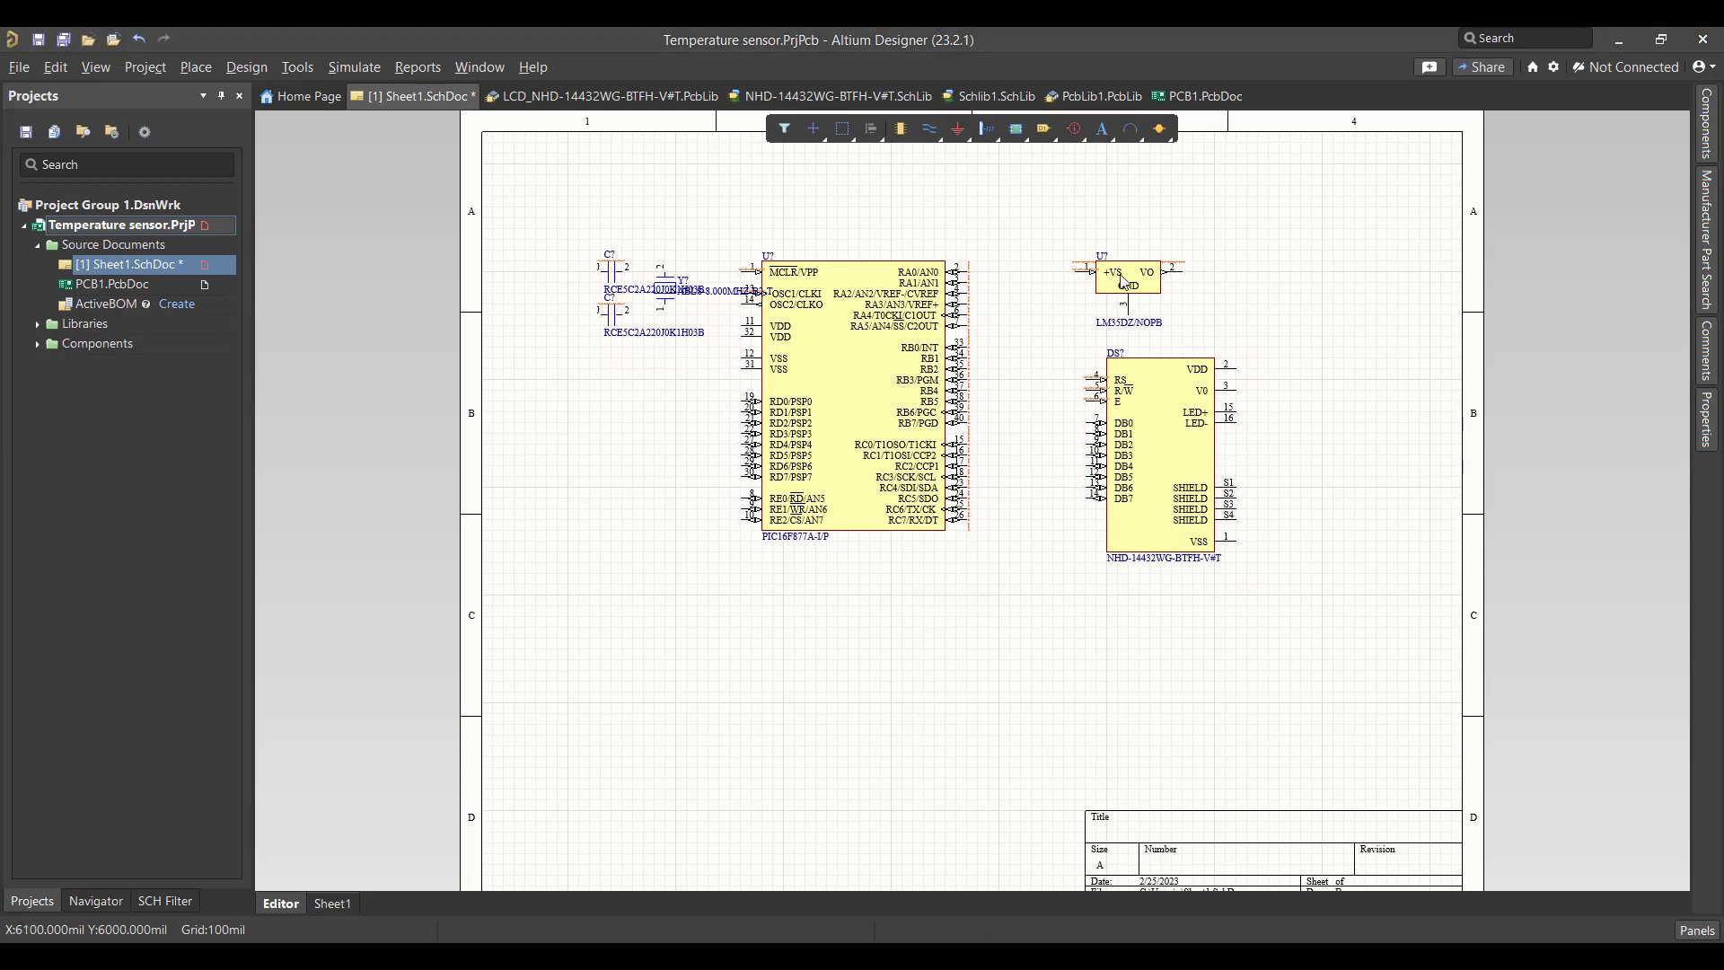
Step: Move the LM35 higher and add a GND port on its ground pin
{"action": "left_click_drag", "start_coordinate": [1122, 281], "coordinate": [1068, 217]}
{"action": "left_click", "coordinate": [958, 129]}
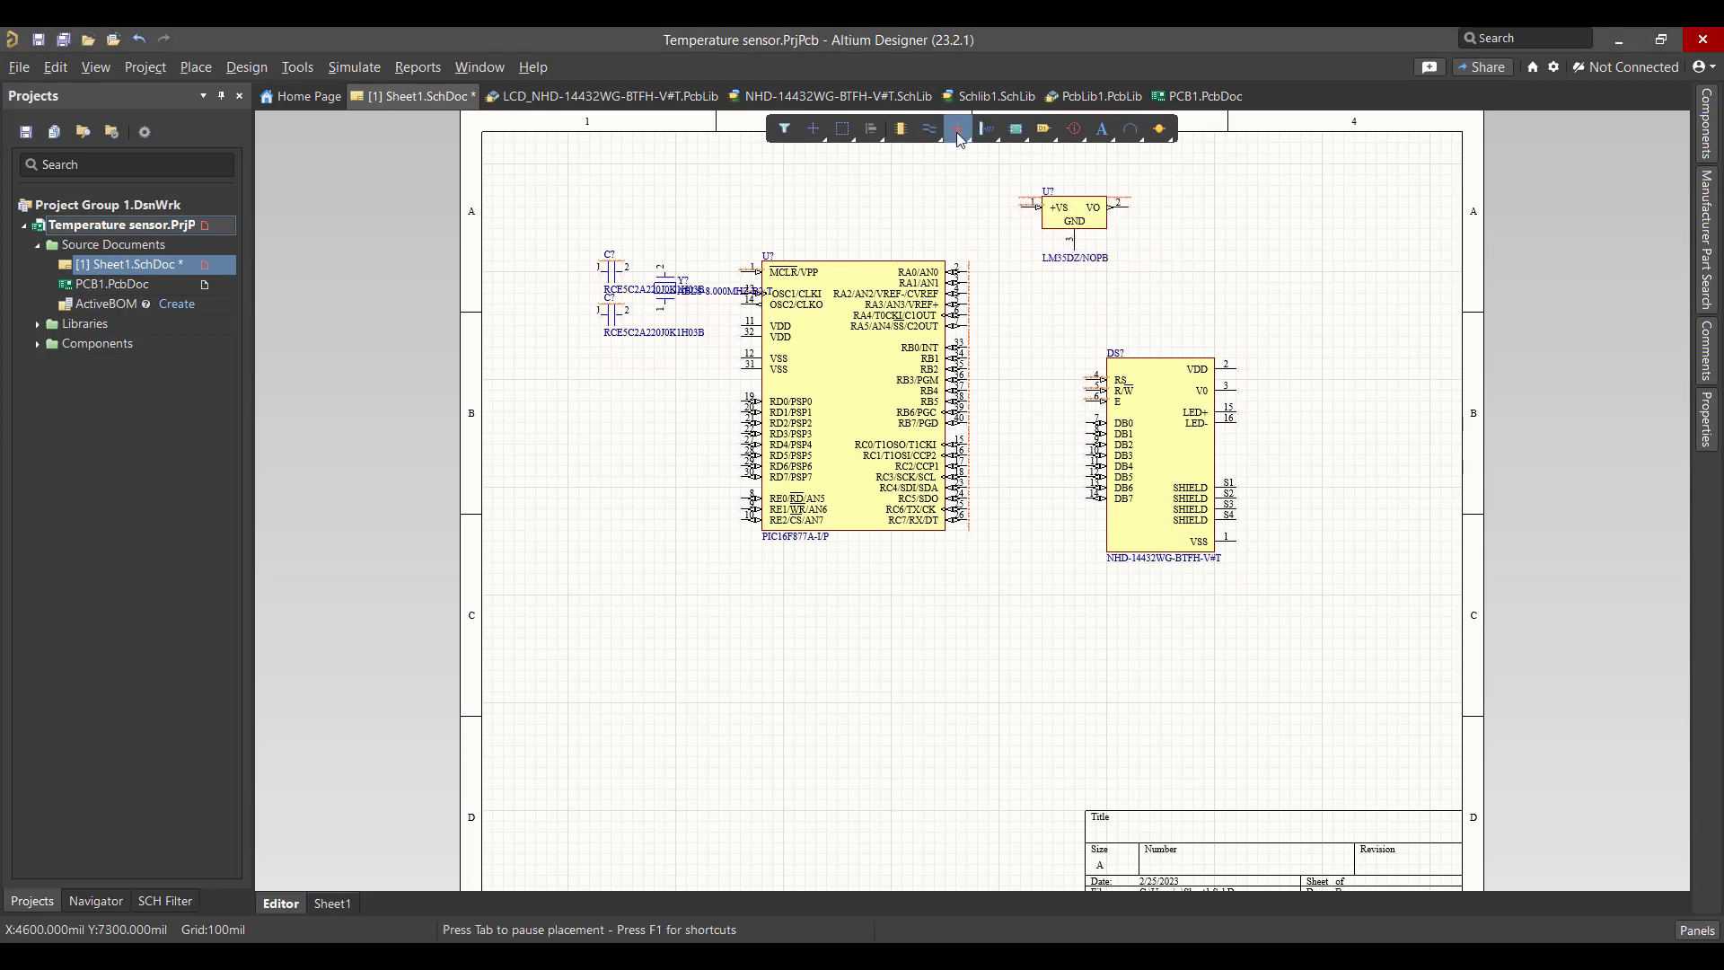
{"action": "left_click", "coordinate": [1074, 251]}
Step: Place GND ports on the LCD's V0 and VSS pins, the PIC's VSS and the load capacitors
{"action": "left_click", "coordinate": [1237, 391]}
{"action": "left_click", "coordinate": [1237, 538]}
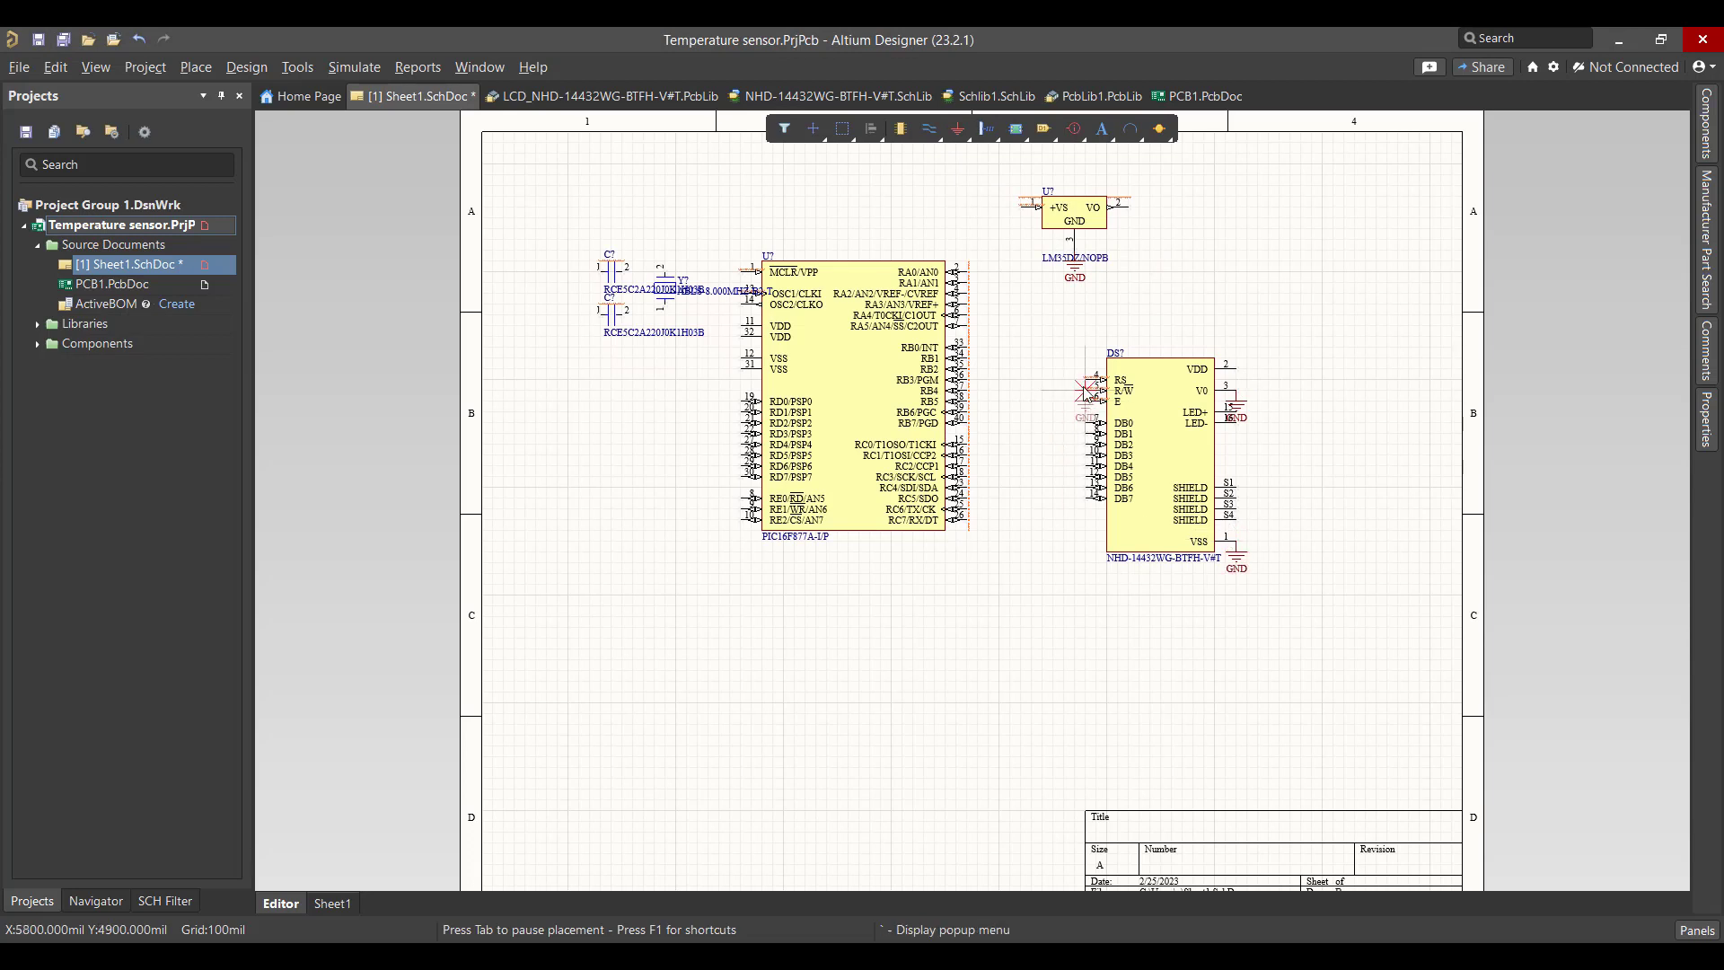
{"action": "left_click", "coordinate": [1085, 388]}
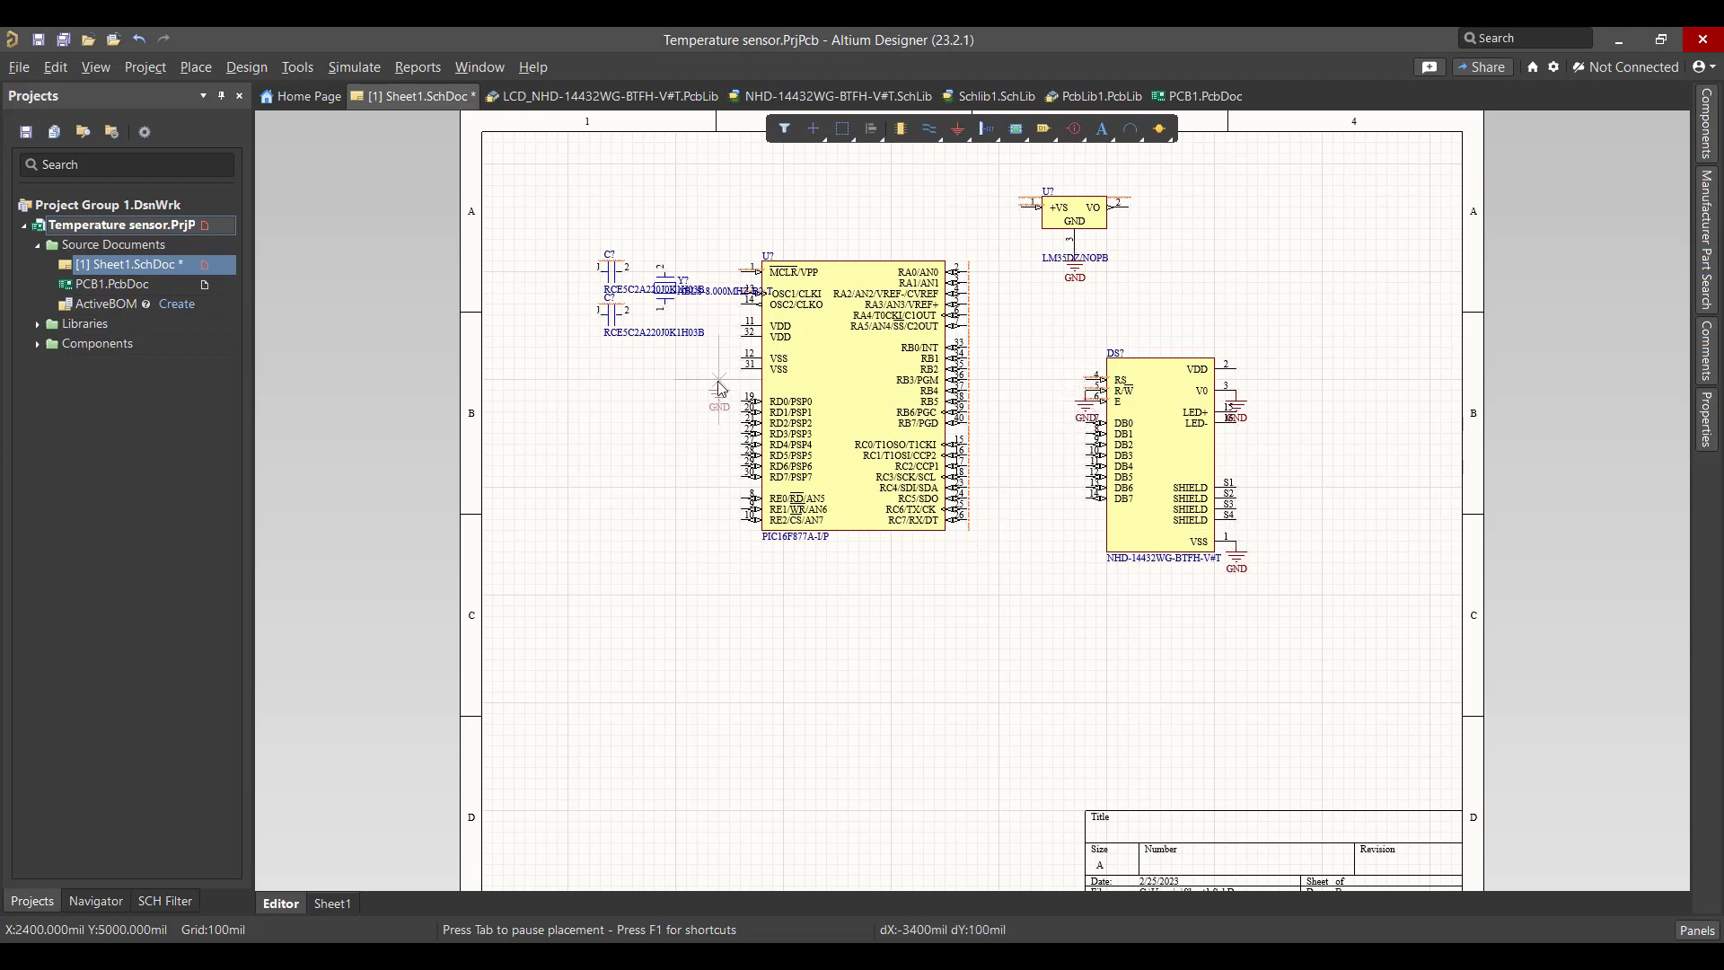
{"action": "left_click", "coordinate": [752, 380]}
{"action": "left_click", "coordinate": [547, 332]}
{"action": "key", "text": "Escape"}
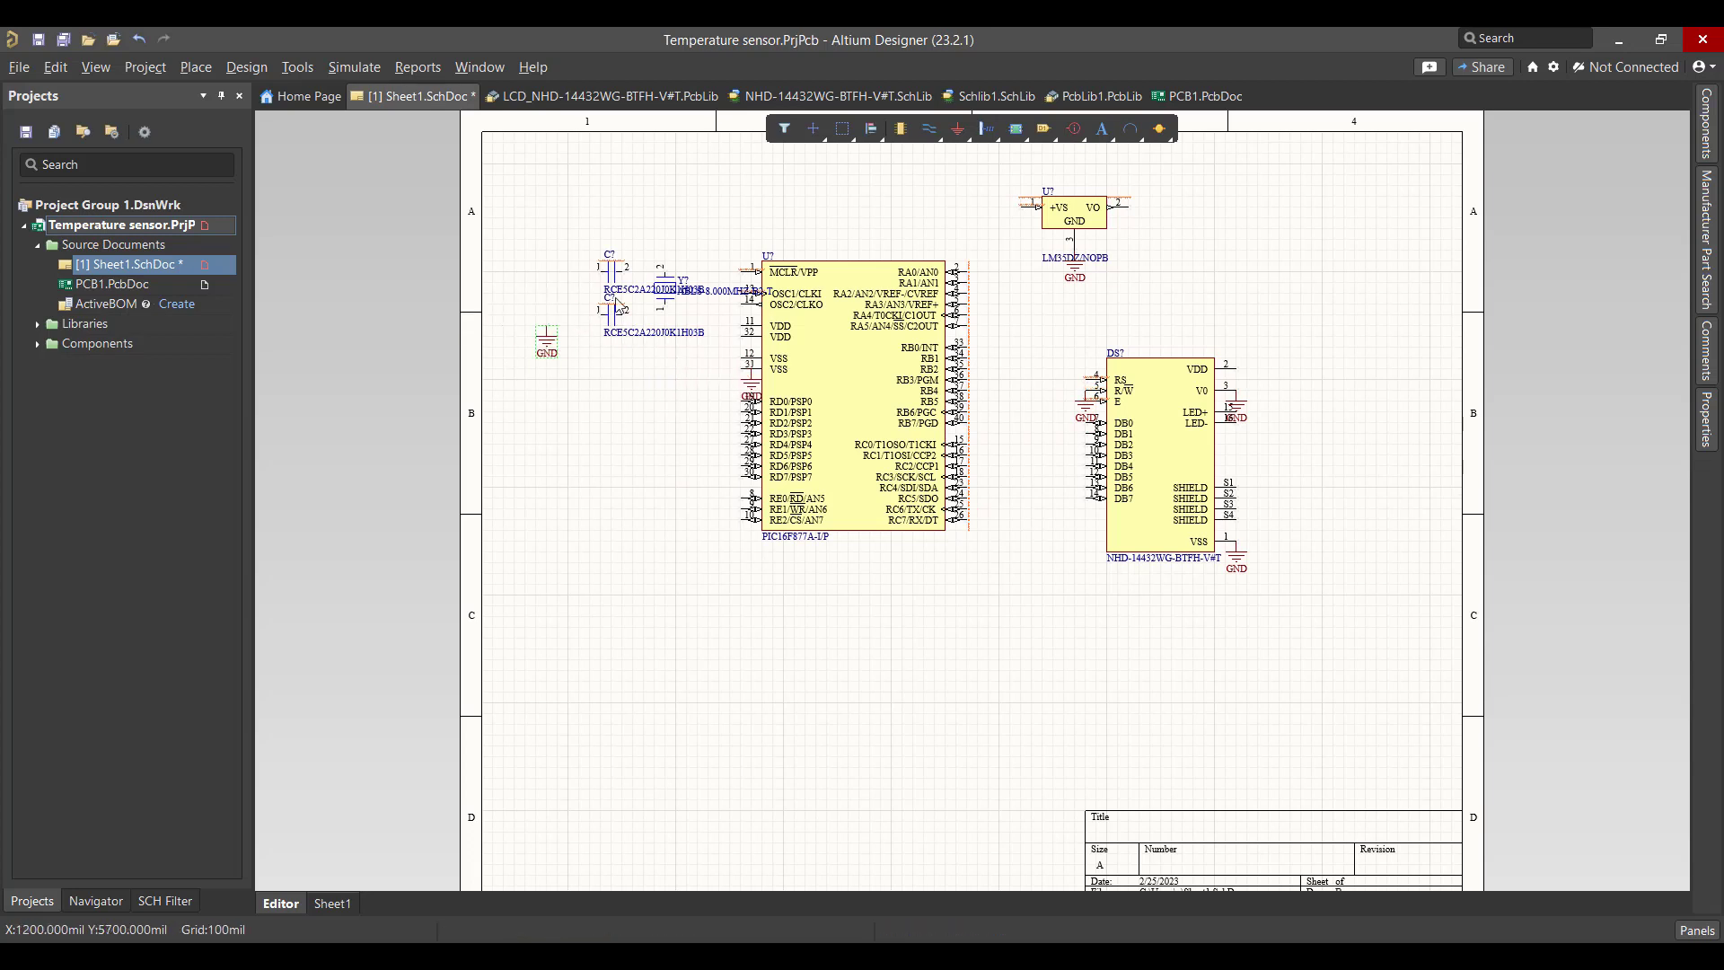
Step: Wire both capacitors' left pins to ground and the lower capacitor through the crystal to OSC1
{"action": "key", "text": "ctrl+w"}
{"action": "left_click", "coordinate": [579, 274]}
{"action": "left_click", "coordinate": [579, 316]}
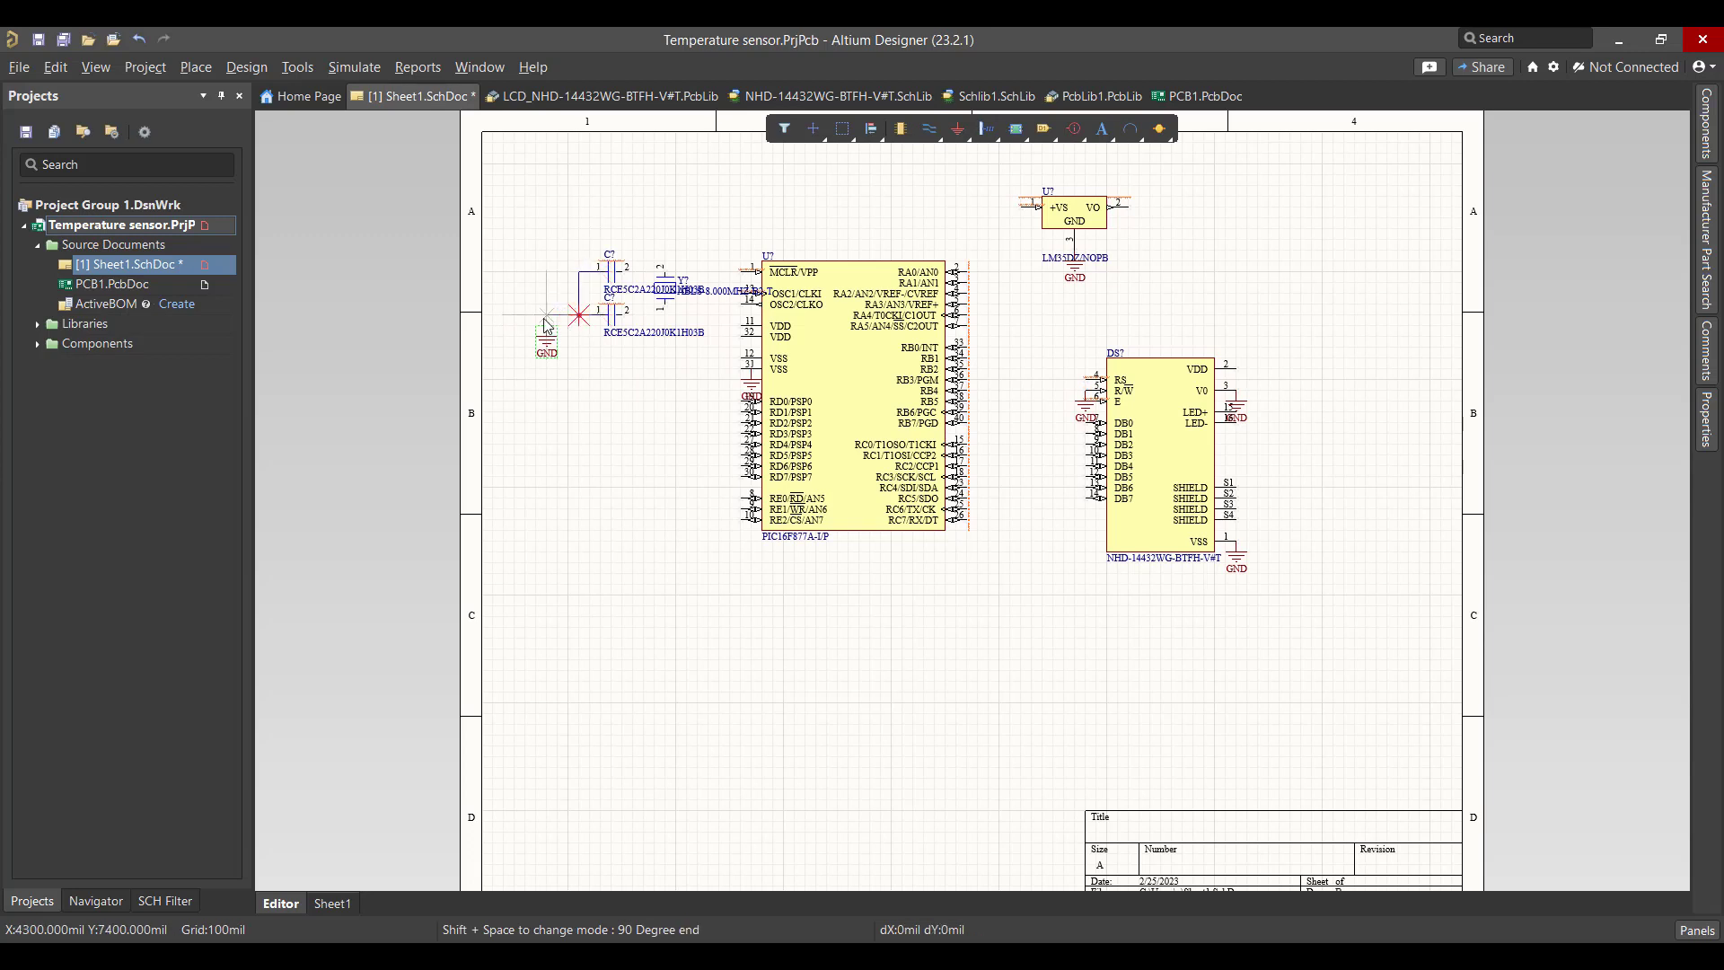
{"action": "left_click", "coordinate": [547, 327]}
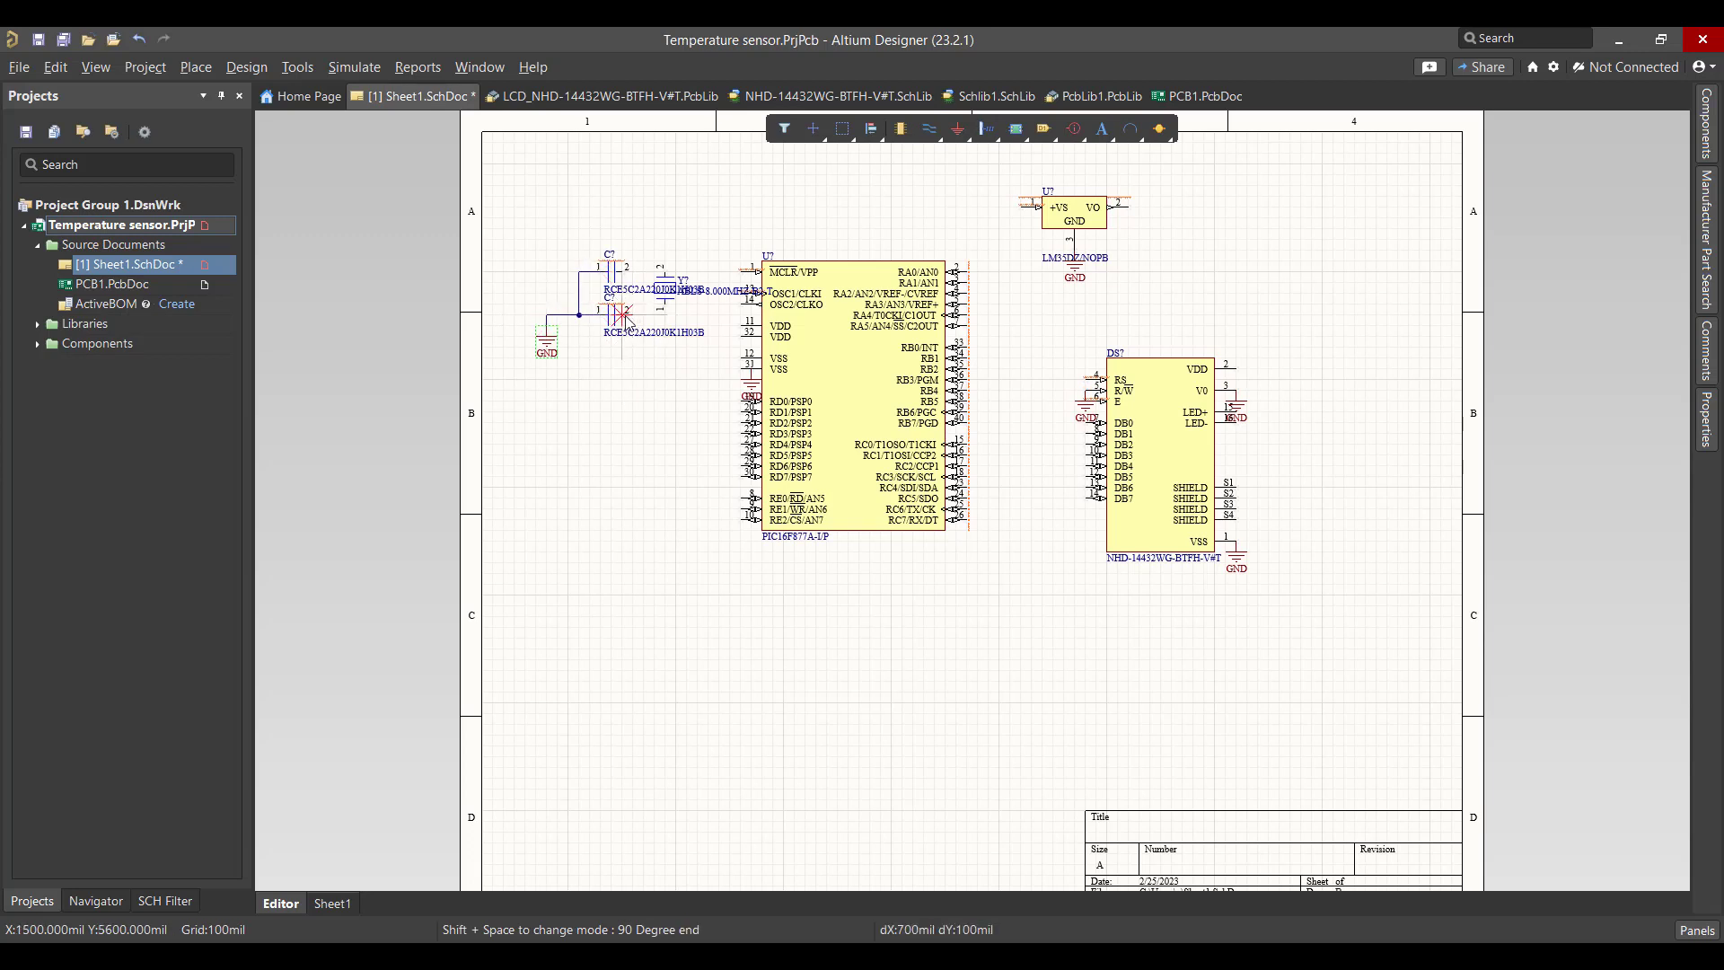
{"action": "left_click", "coordinate": [666, 310]}
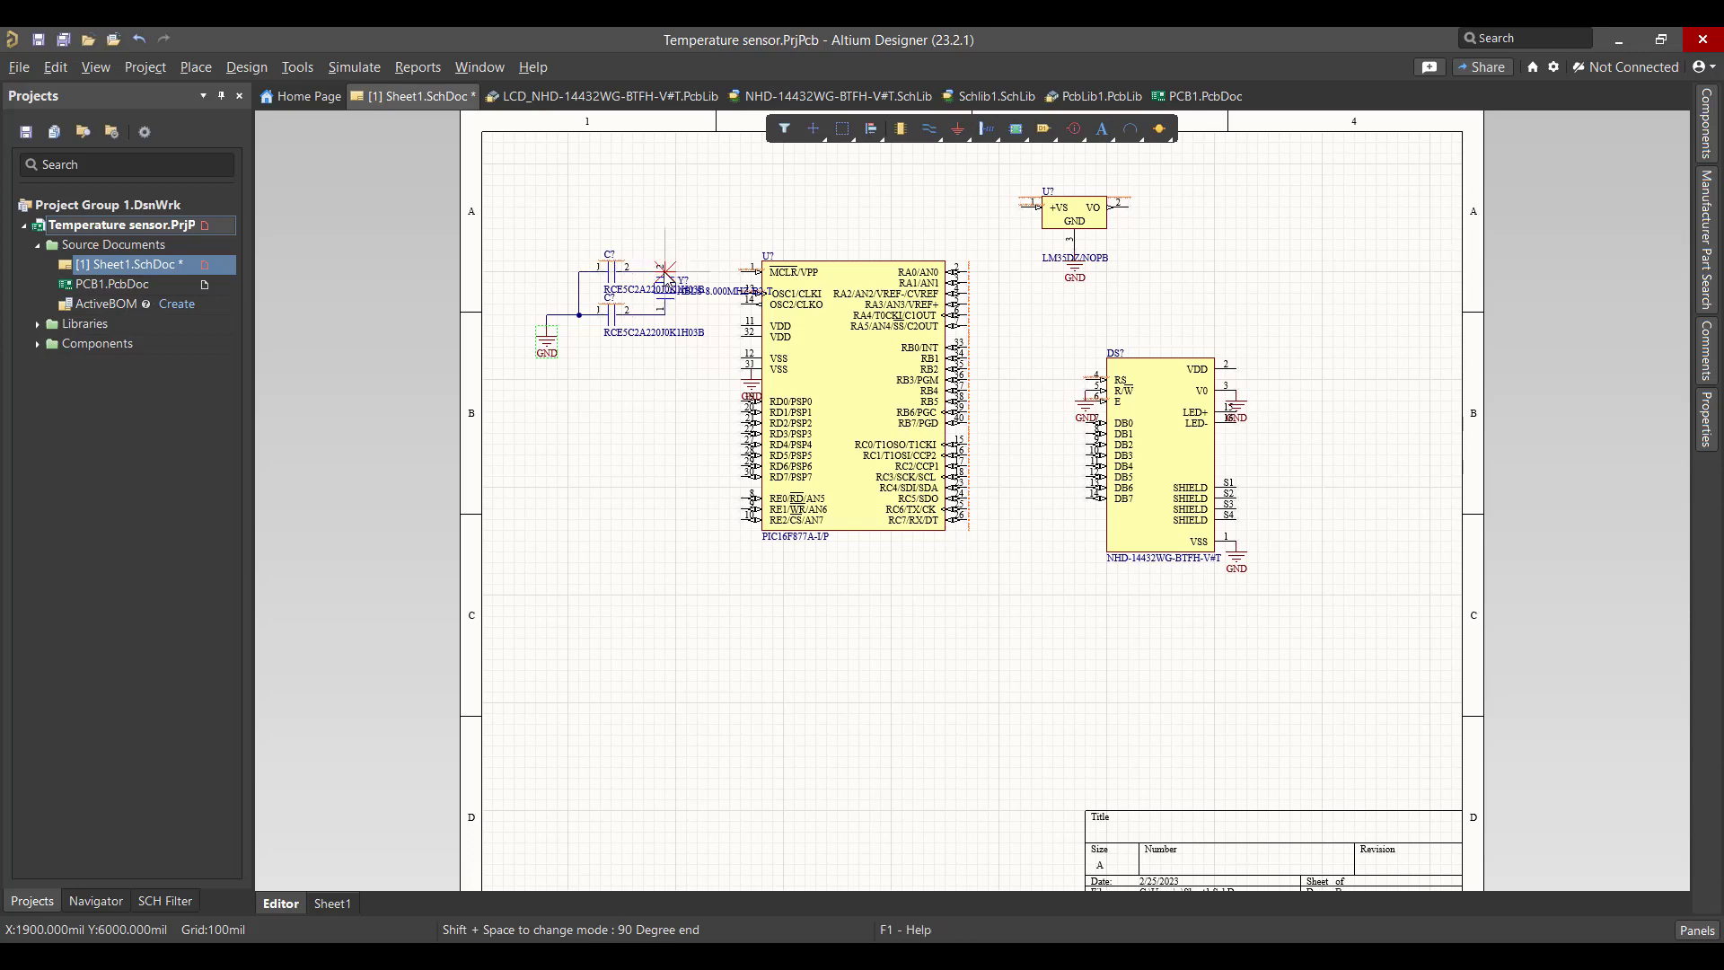
{"action": "left_click", "coordinate": [712, 290]}
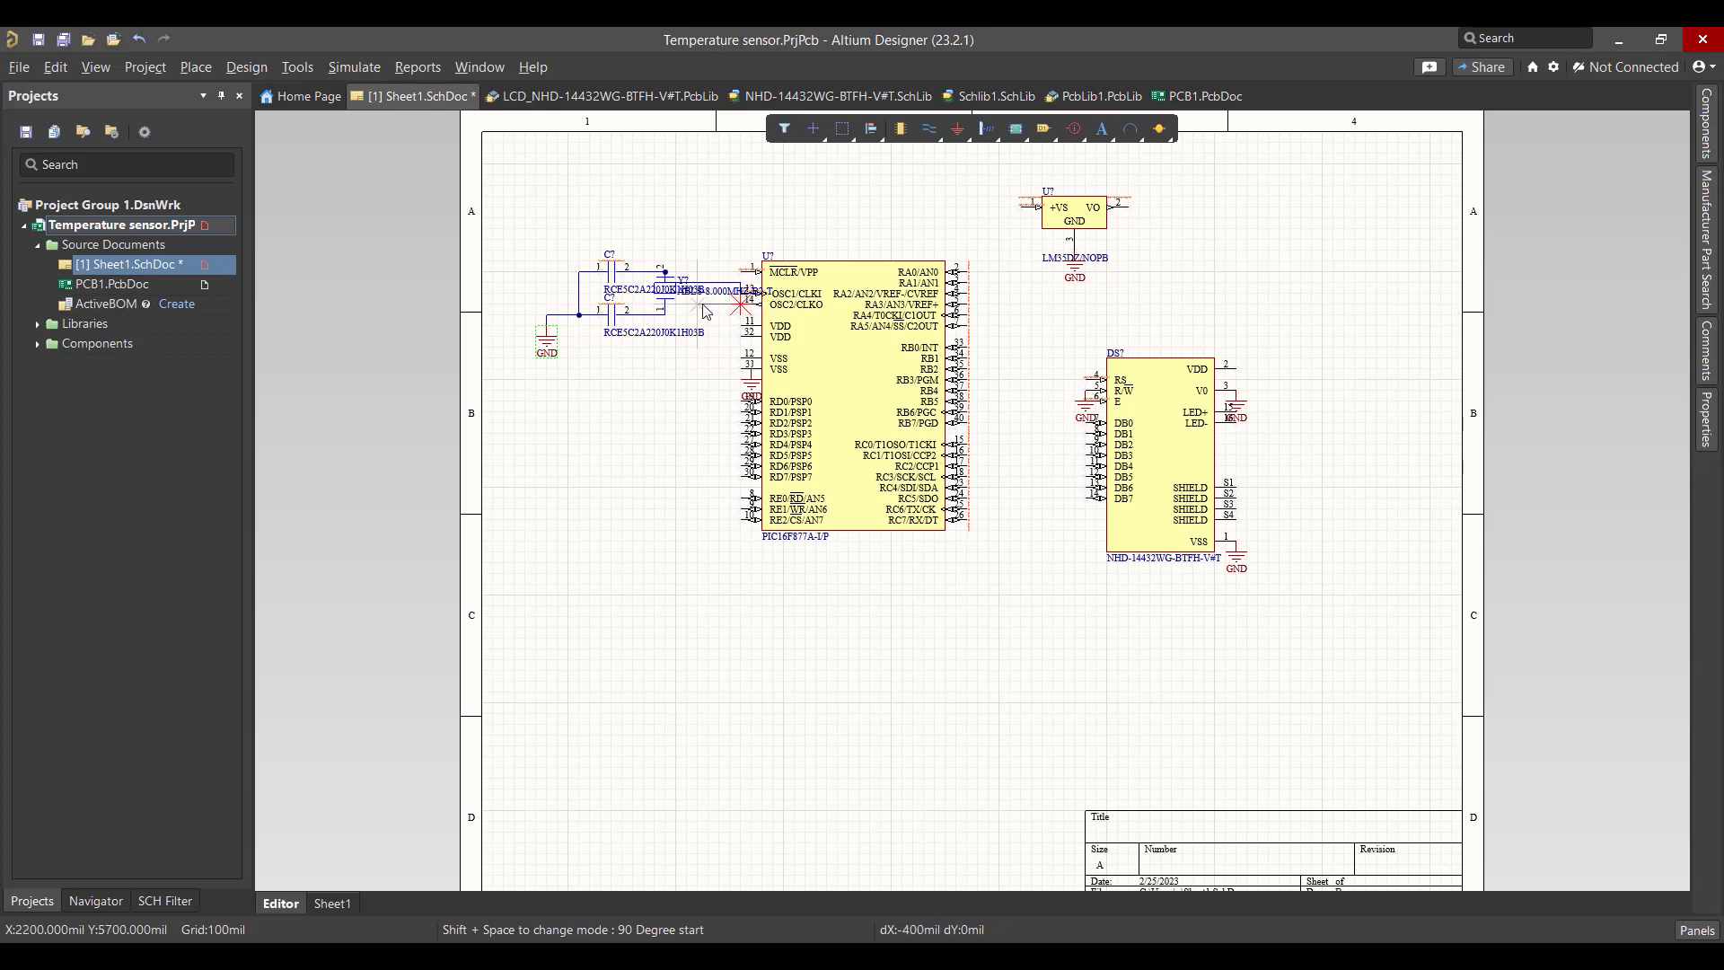
{"action": "key", "text": "Escape"}
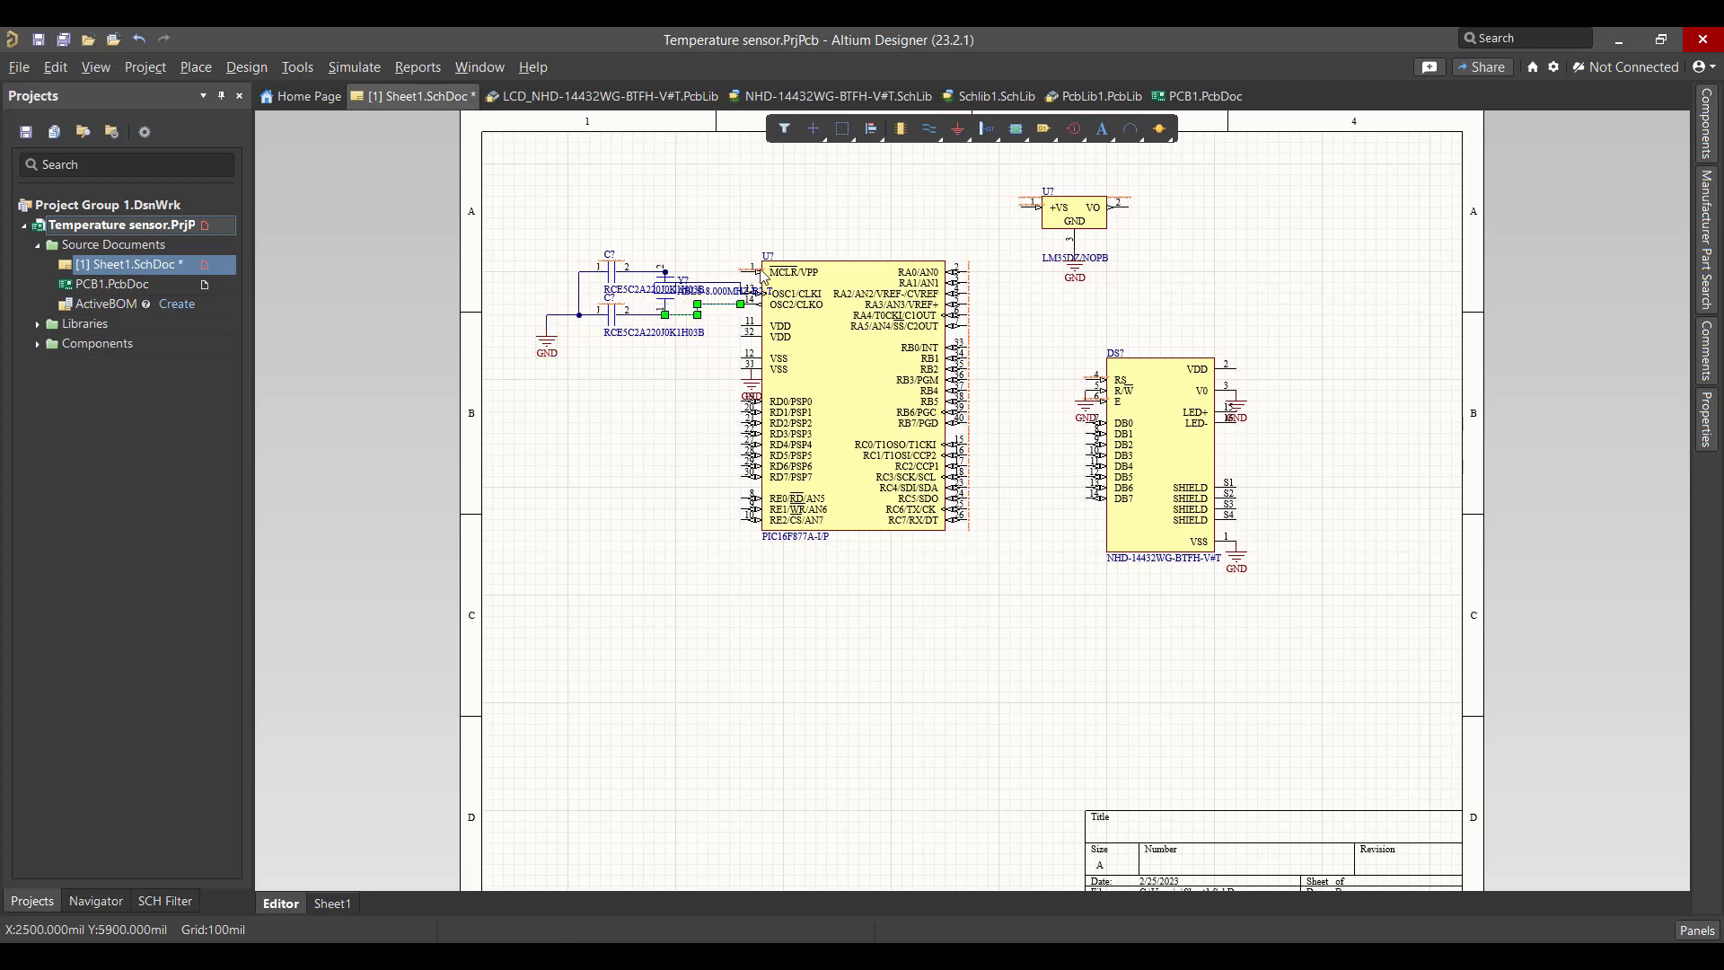
Step: Place VCC power ports on the PIC's MCLR pin and the LM35's +VS pin
{"action": "left_click", "coordinate": [958, 128]}
{"action": "left_click", "coordinate": [1005, 177]}
{"action": "left_click", "coordinate": [743, 279]}
{"action": "left_click", "coordinate": [1023, 214]}
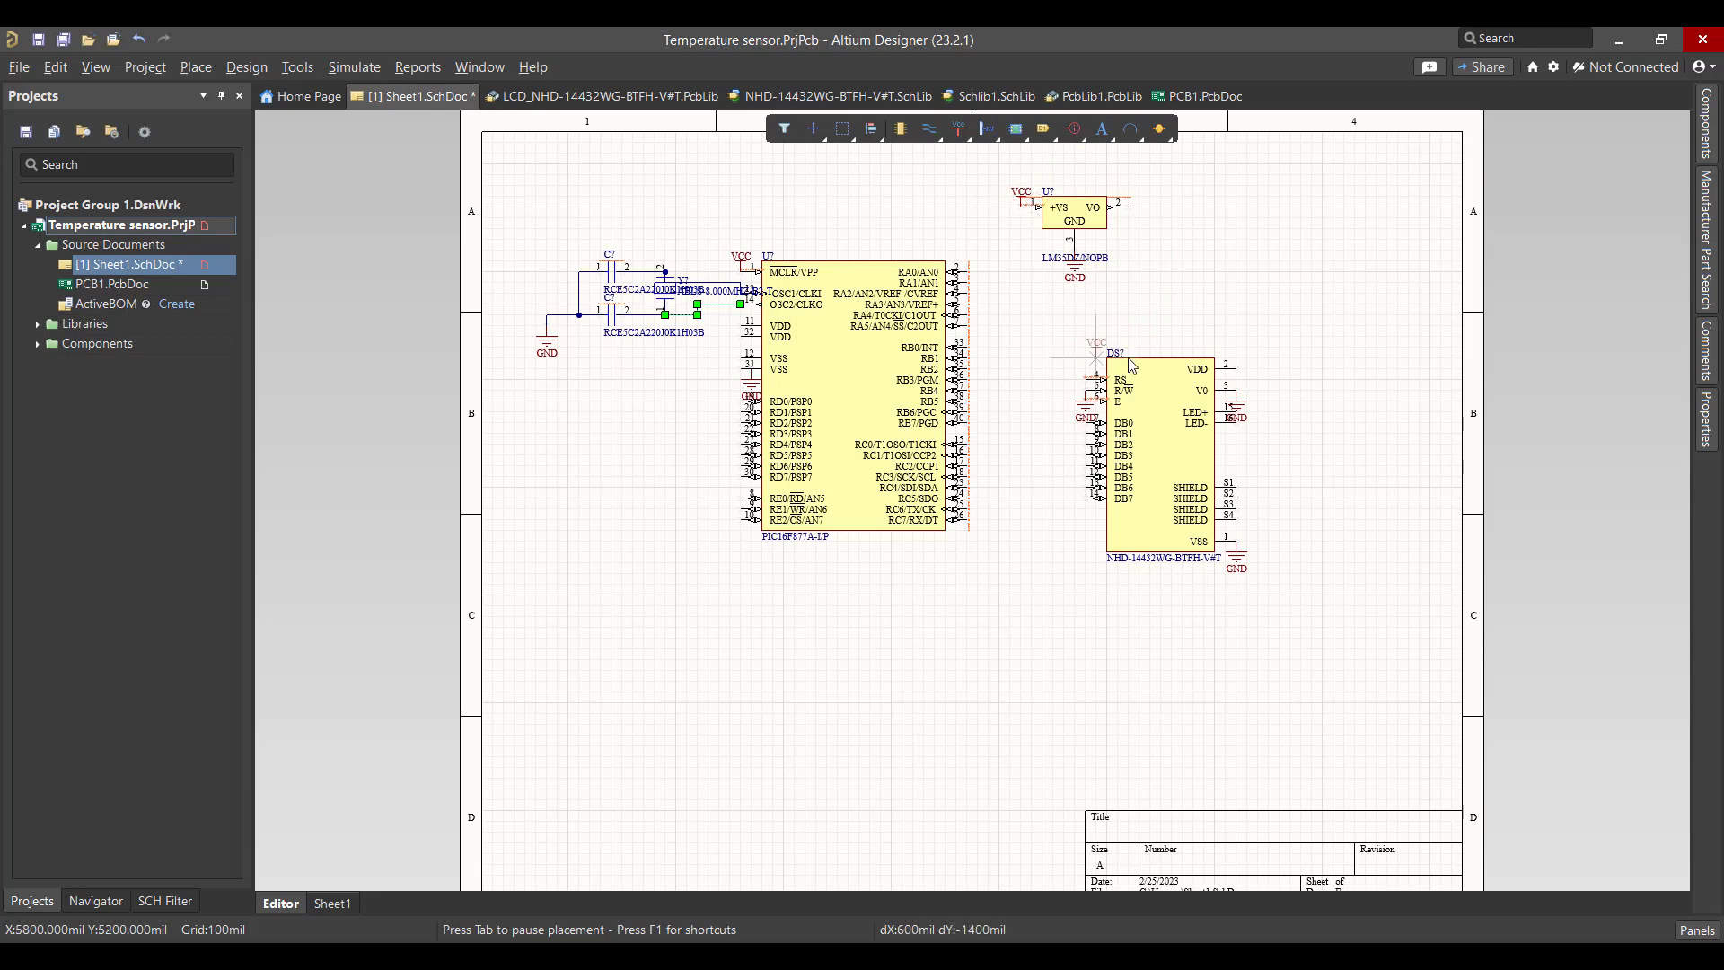
Step: Put VCC on the LCD's VDD pin and wire the LM35 VO output to RA0/AN0
{"action": "left_click", "coordinate": [1237, 371]}
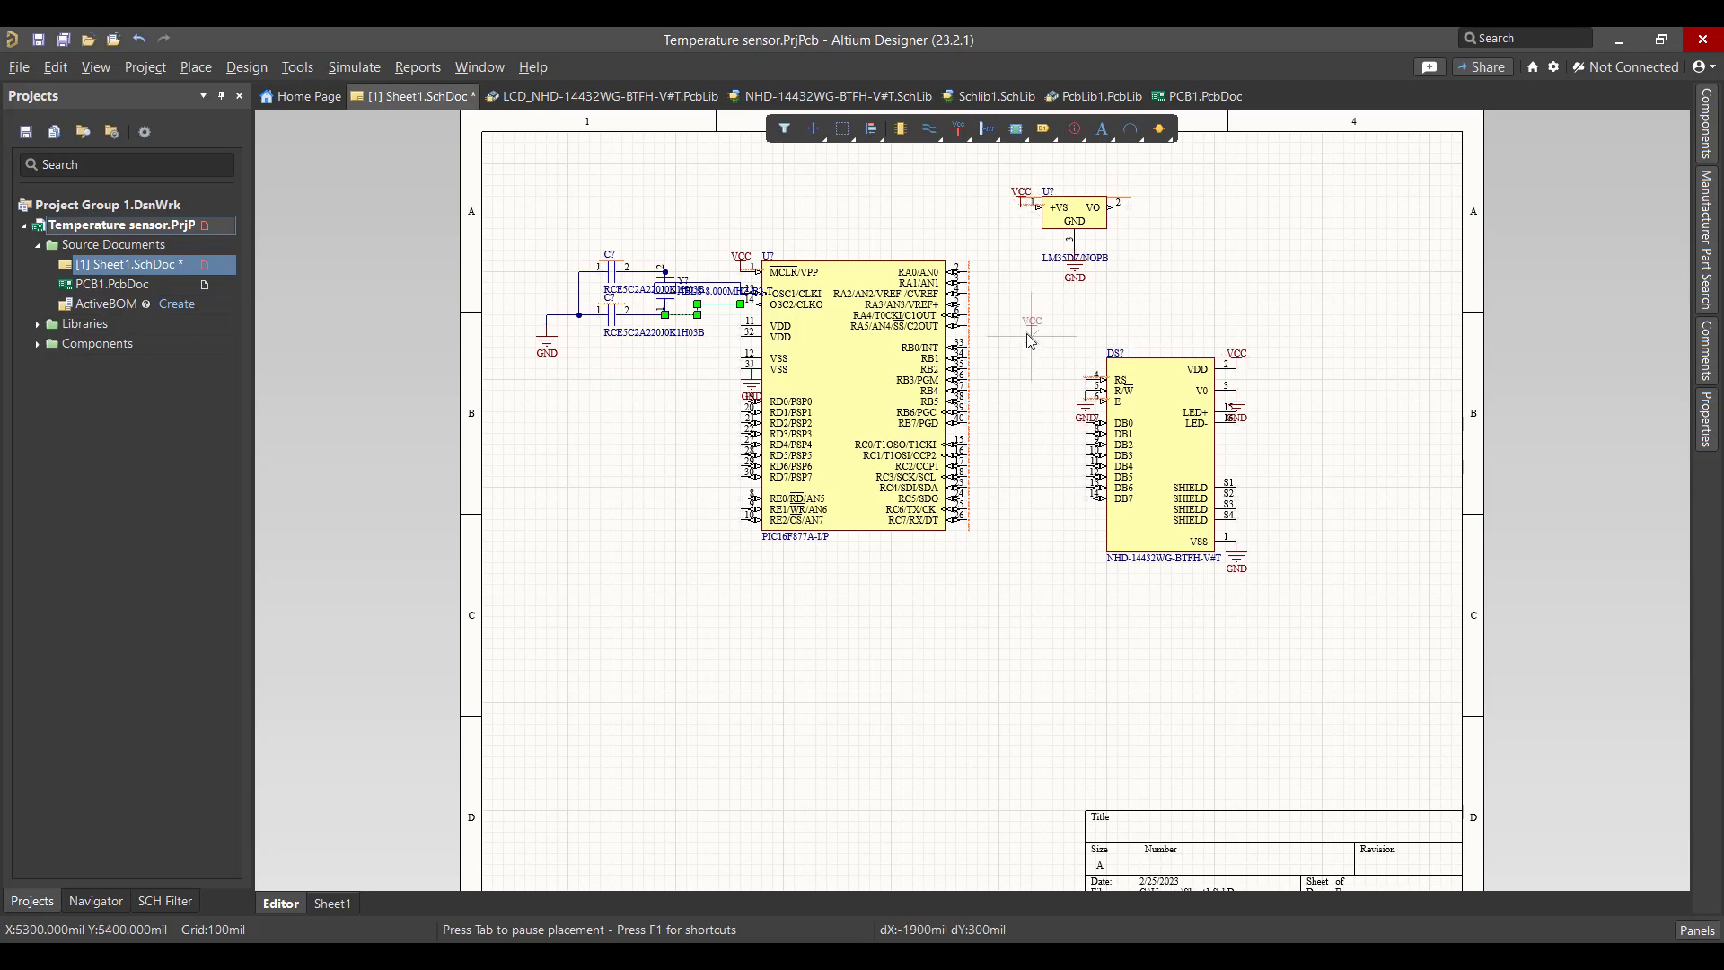
{"action": "key", "text": "Escape"}
{"action": "left_click", "coordinate": [872, 135]}
{"action": "left_click", "coordinate": [1127, 206]}
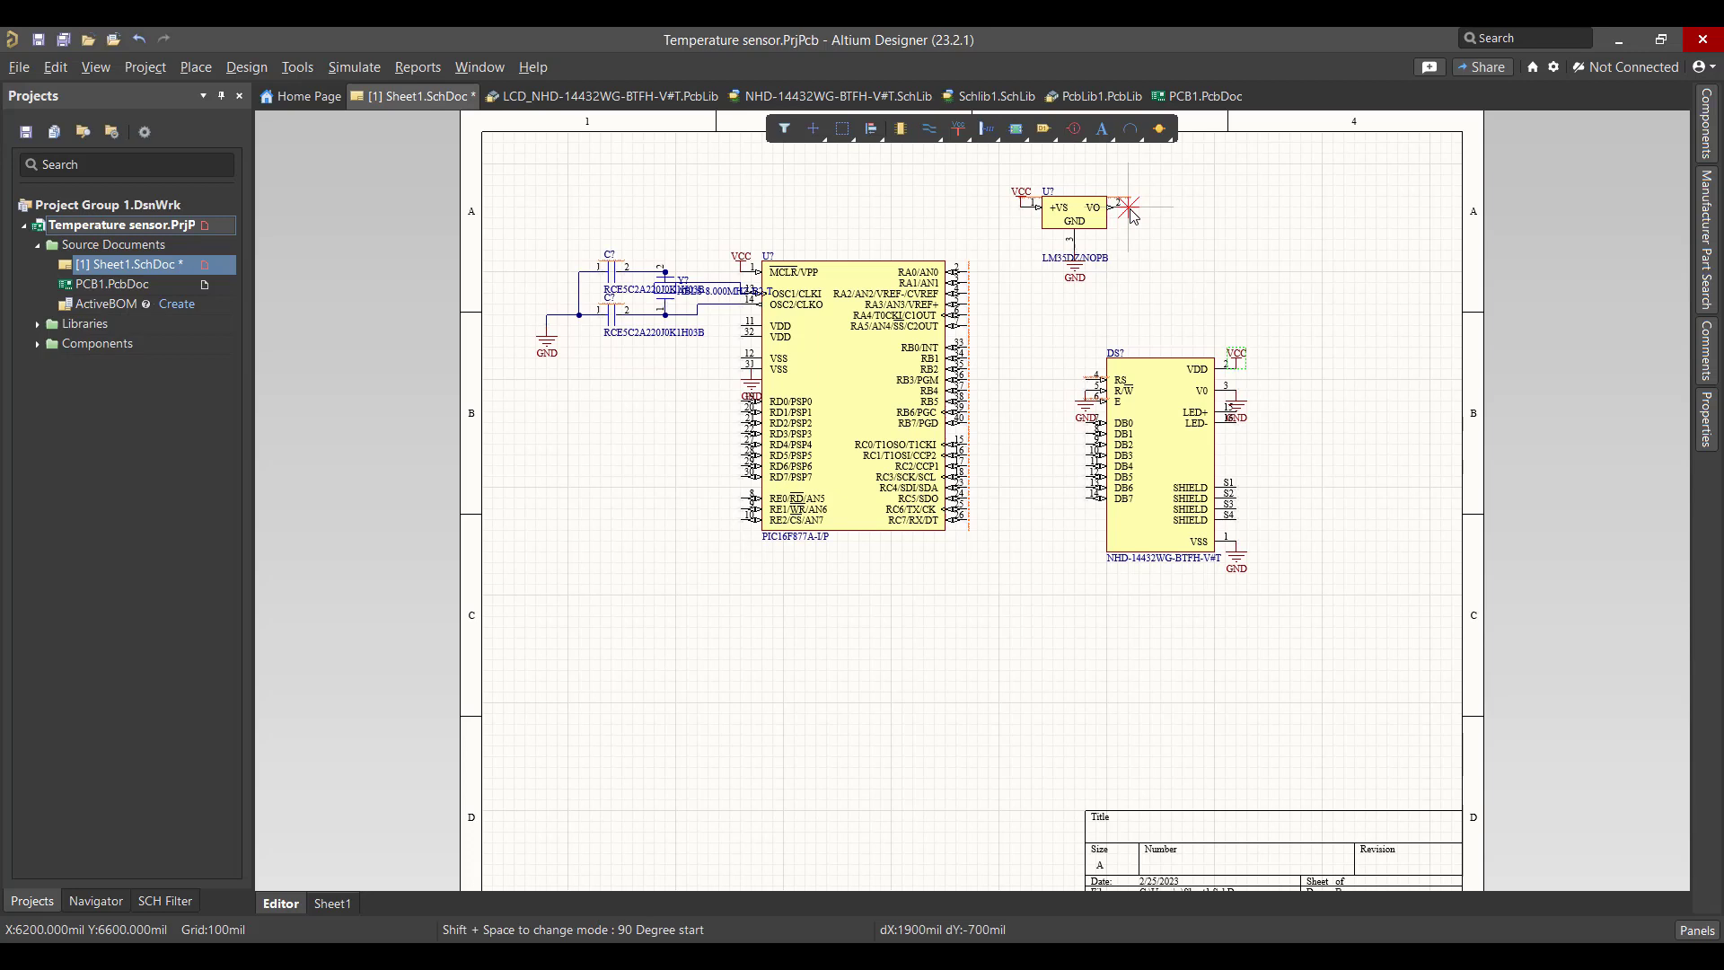
{"action": "left_click", "coordinate": [973, 270]}
{"action": "right_click", "coordinate": [1125, 328]}
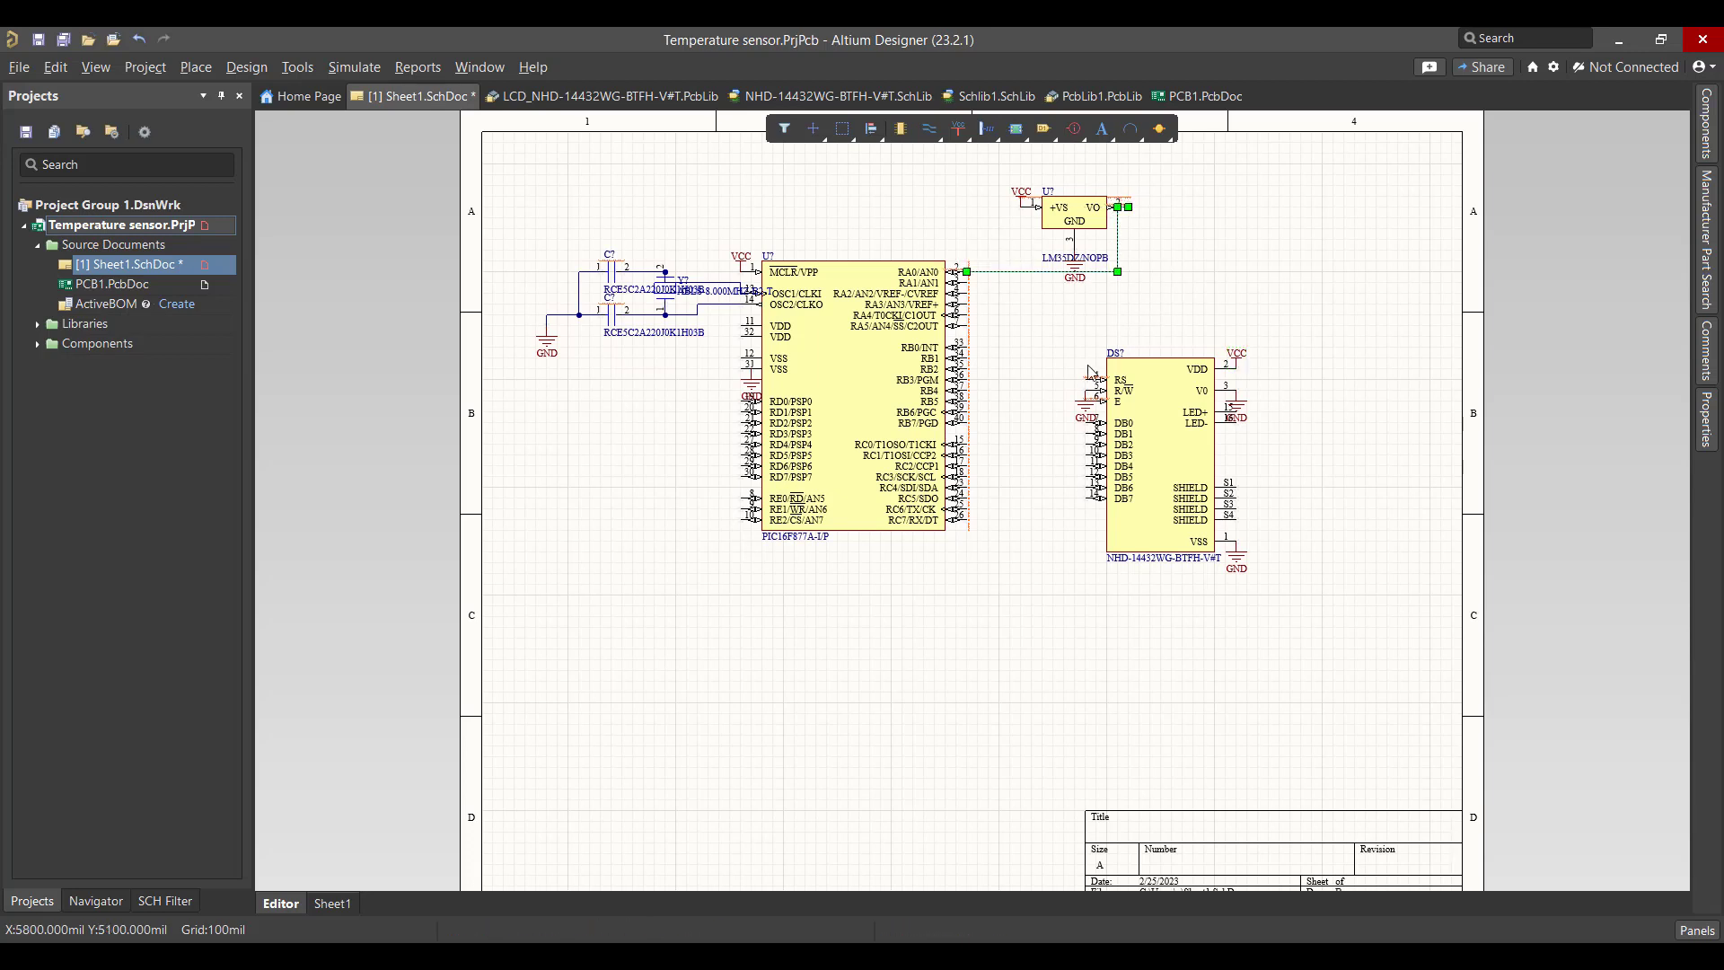
Step: Move the LCD up-left and the LM35 slightly left, then wire LCD DB7 to RB7
{"action": "left_click_drag", "start_coordinate": [1088, 479], "coordinate": [1067, 404]}
{"action": "left_click_drag", "start_coordinate": [1028, 212], "coordinate": [1005, 202]}
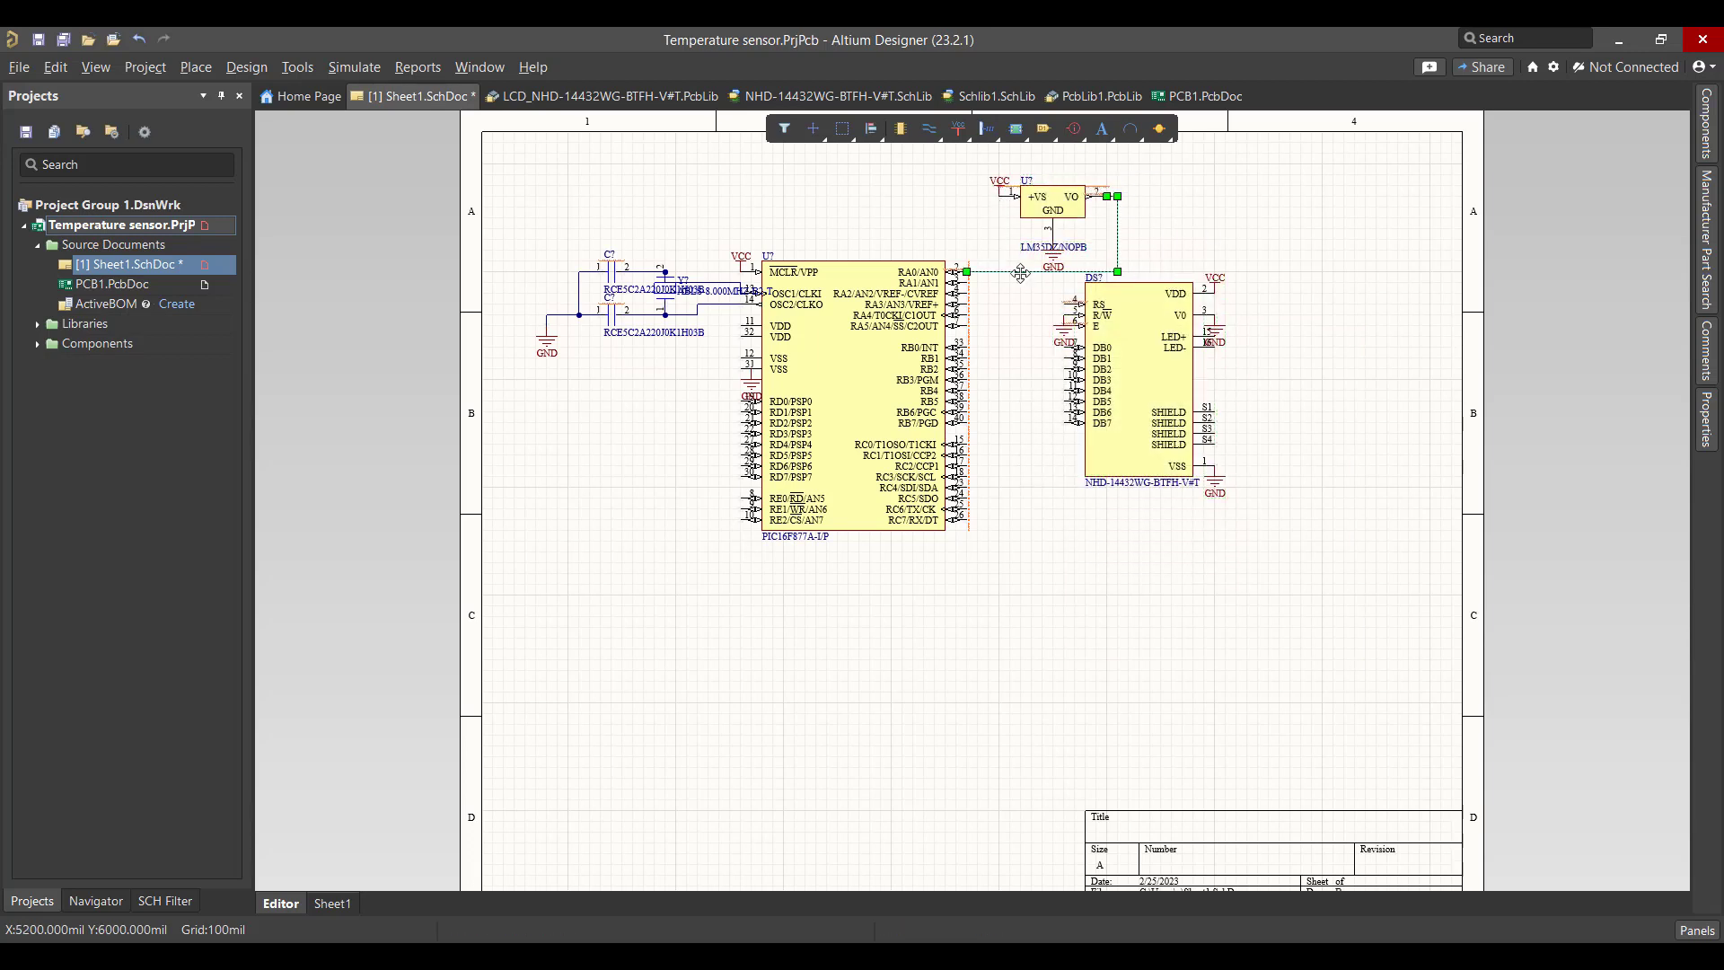
{"action": "left_click", "coordinate": [929, 129]}
{"action": "left_click", "coordinate": [1064, 422]}
{"action": "left_click", "coordinate": [967, 422]}
Step: Wire LCD data pins DB6 through DB2 to the PIC's RB6 through RB2
{"action": "left_click", "coordinate": [1065, 413]}
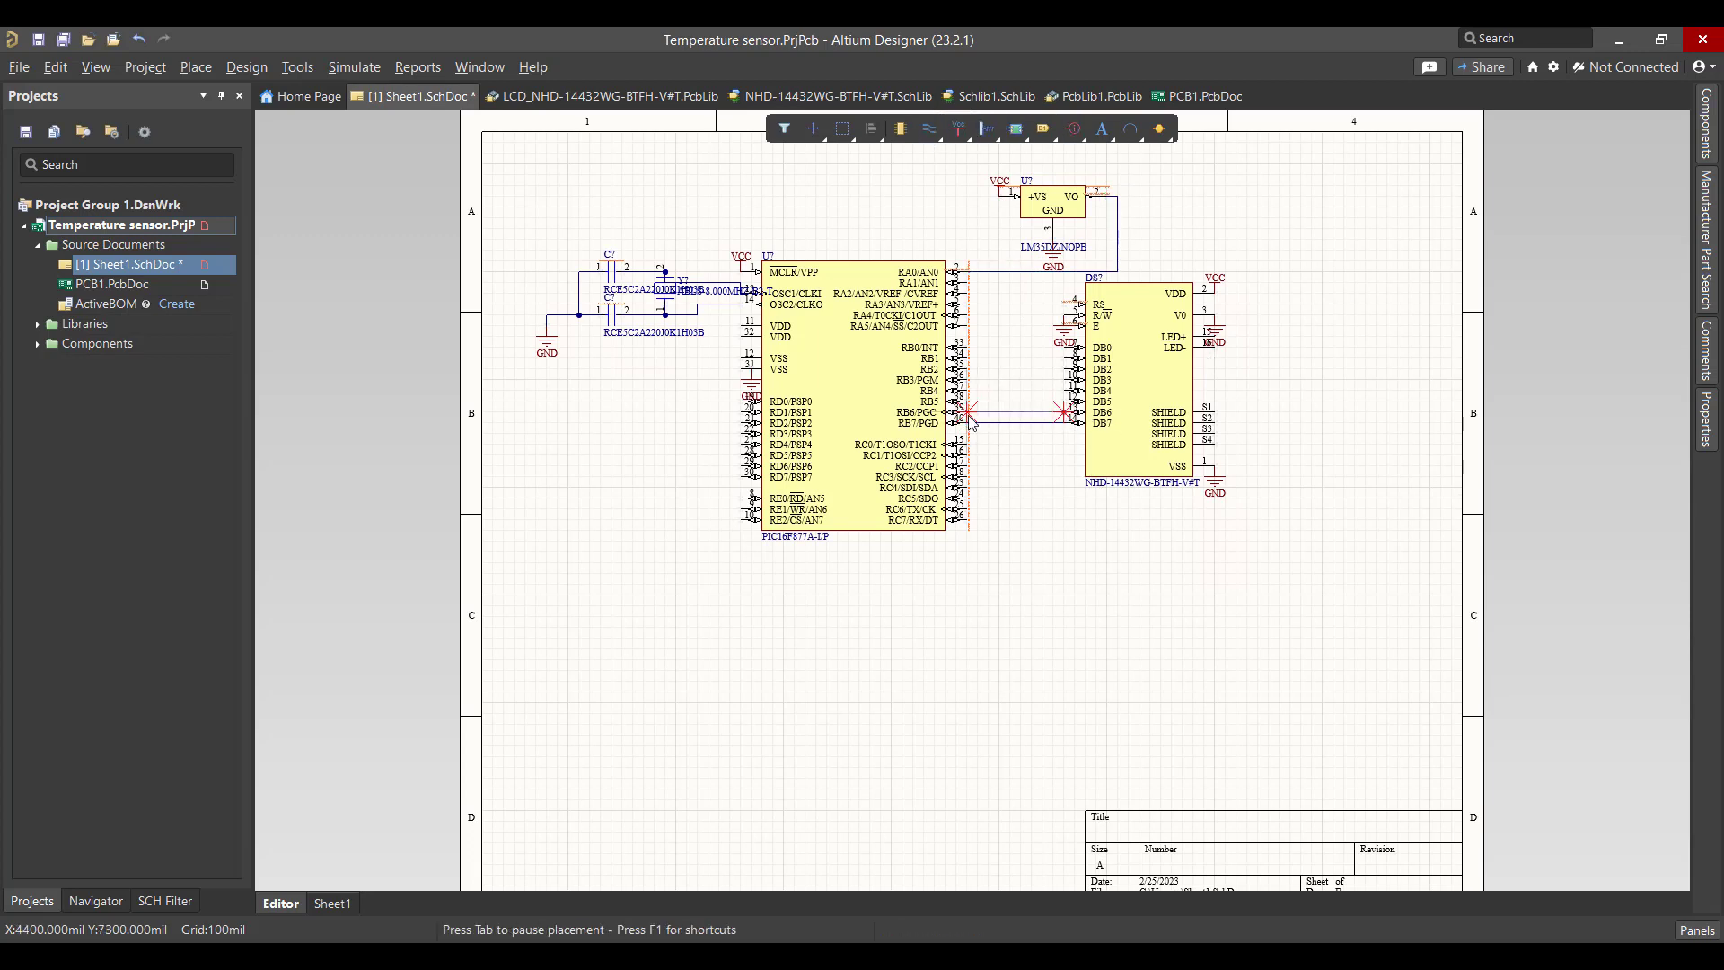
{"action": "left_click", "coordinate": [968, 402]}
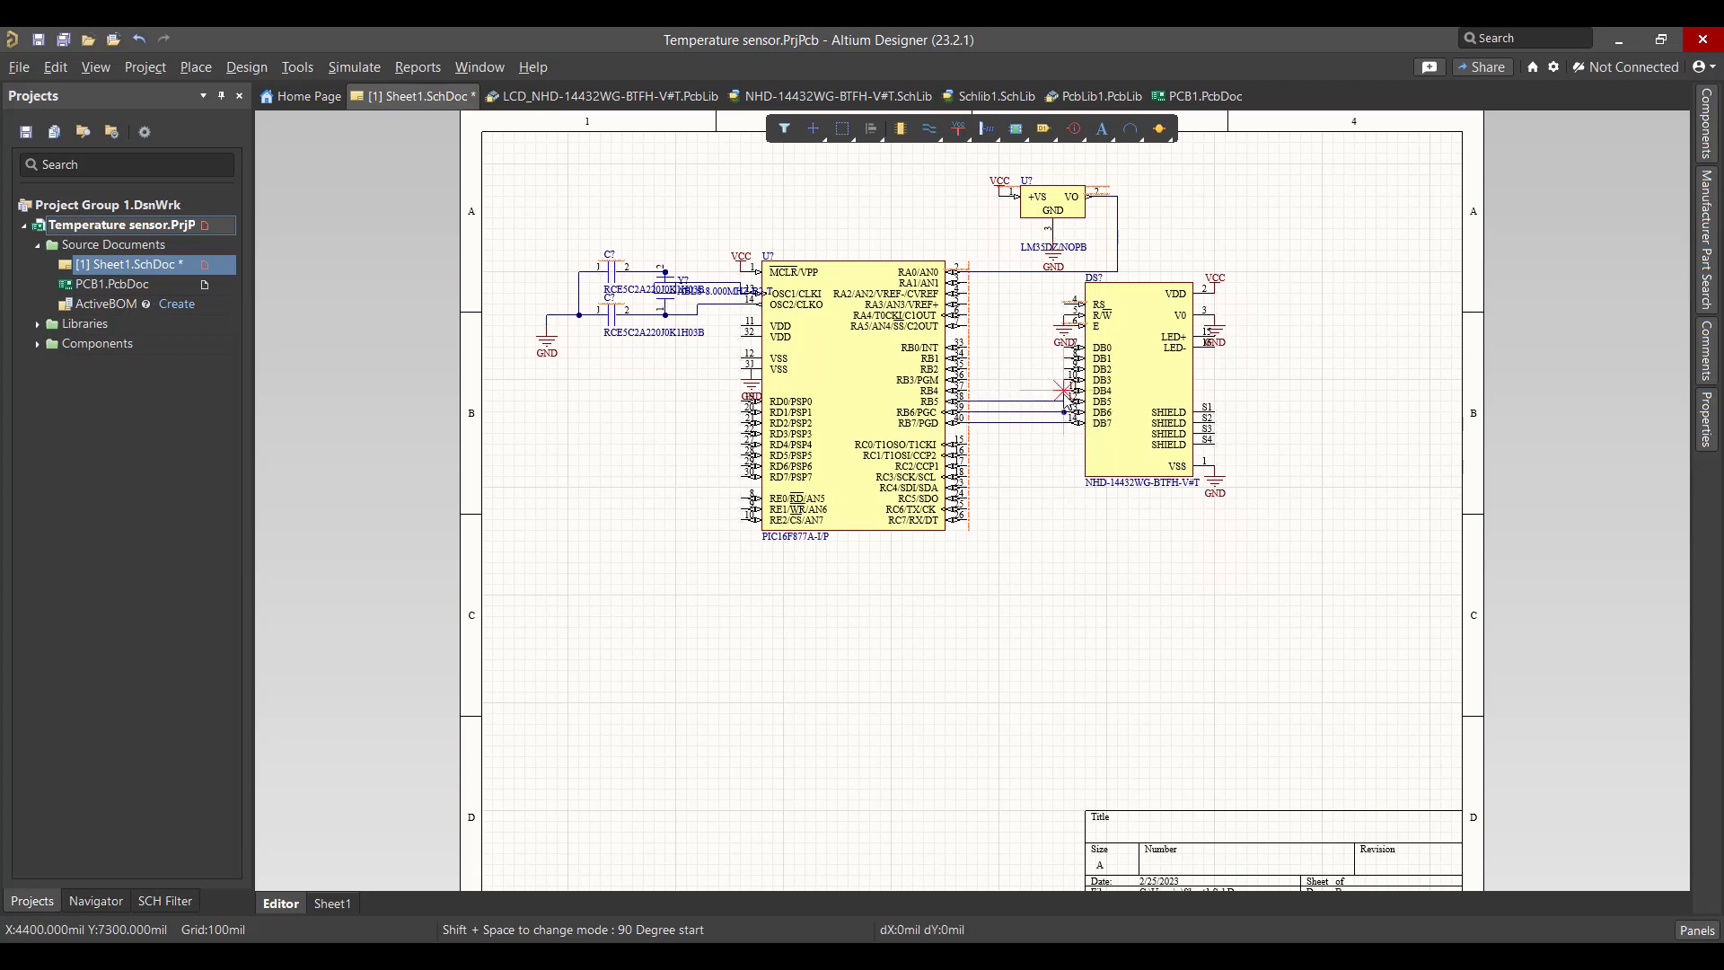
{"action": "left_click", "coordinate": [969, 391]}
{"action": "left_click", "coordinate": [1066, 380]}
{"action": "left_click", "coordinate": [969, 380]}
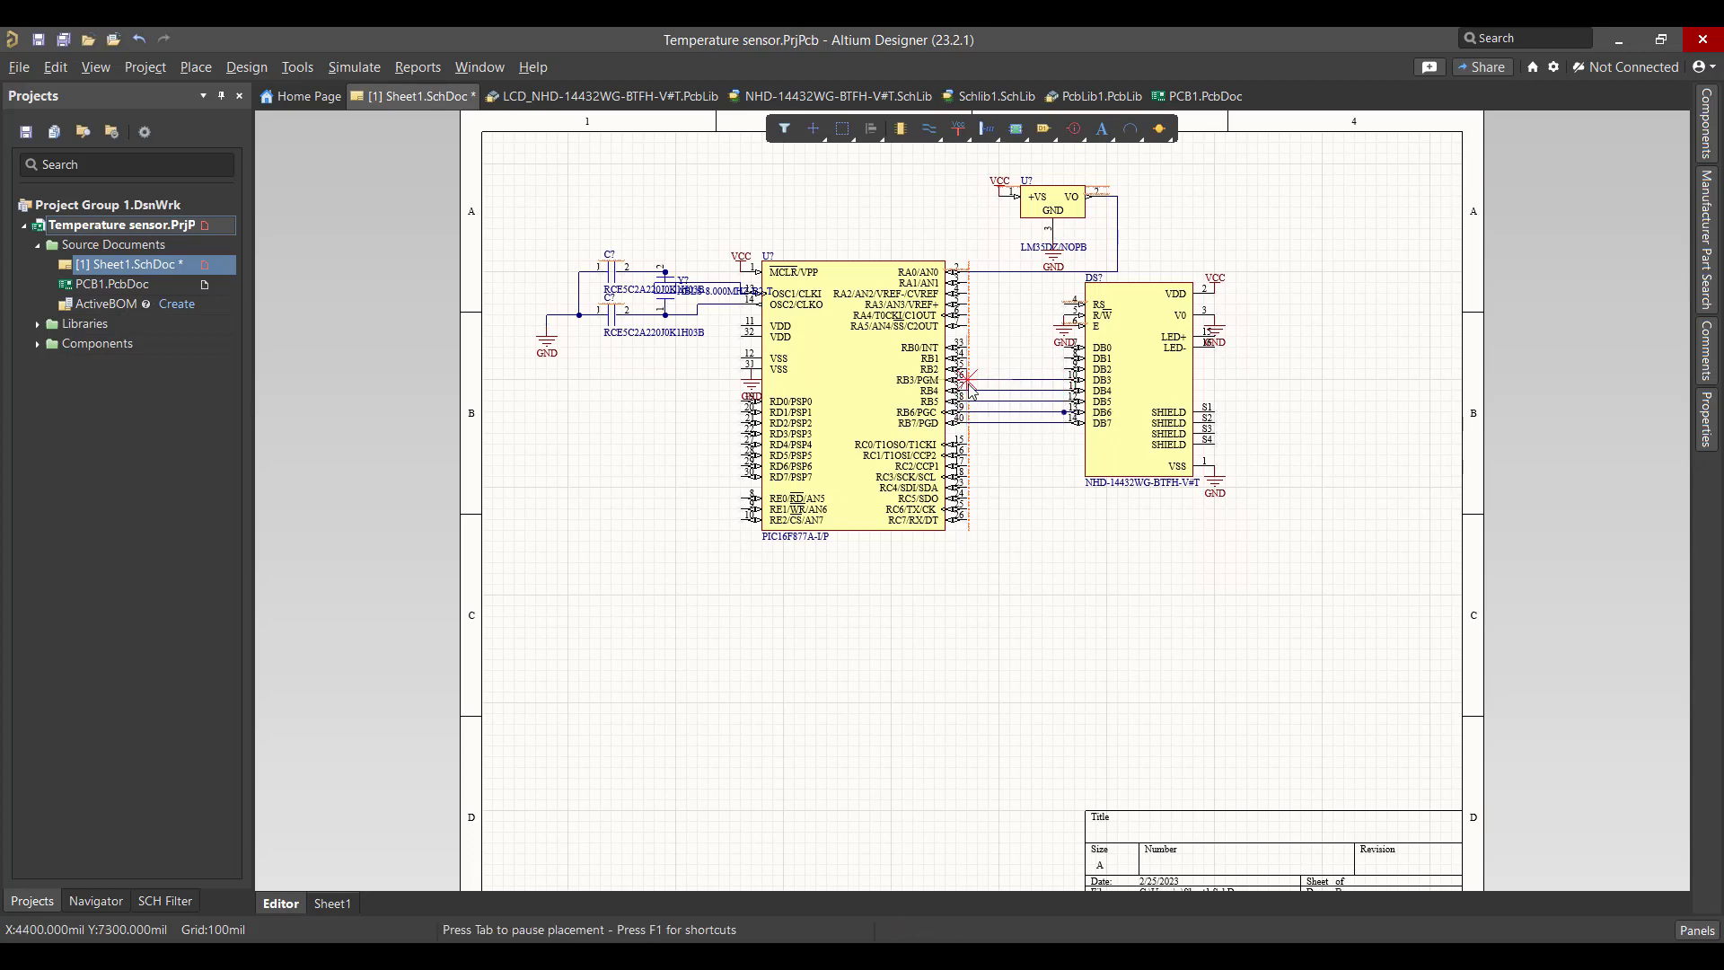
{"action": "left_click", "coordinate": [1064, 369]}
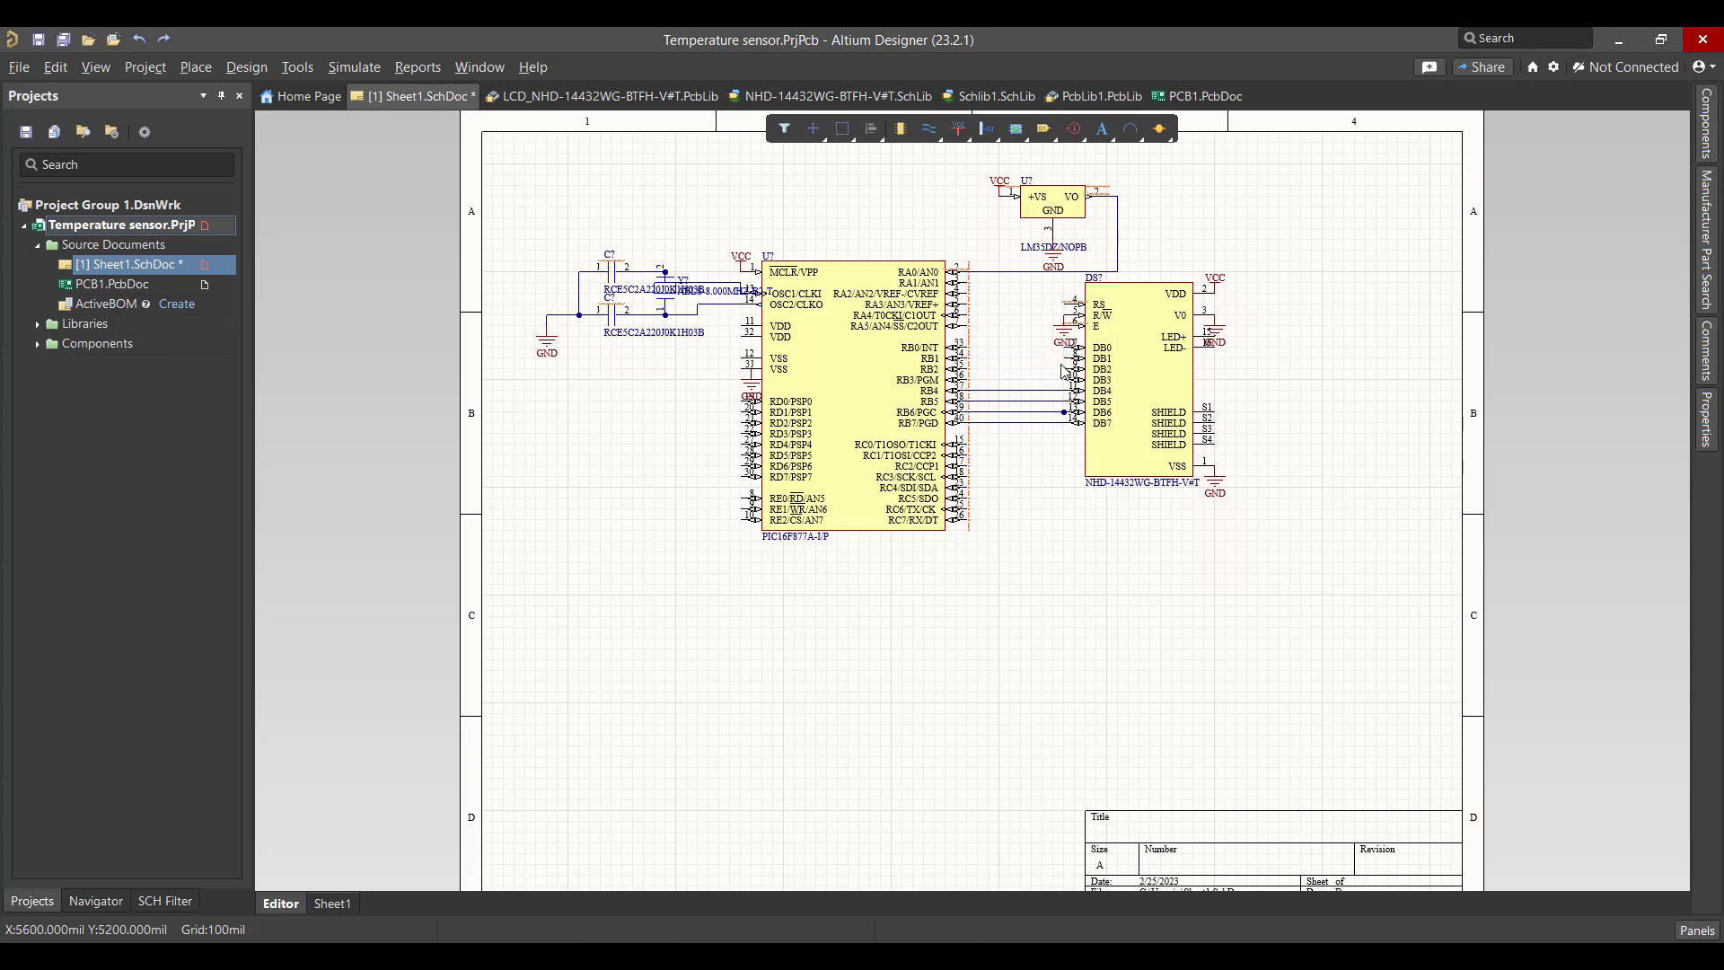
Step: Wire the PIC's RB0 to the LCD's E pin and R/W to RB1
{"action": "left_click", "coordinate": [962, 137]}
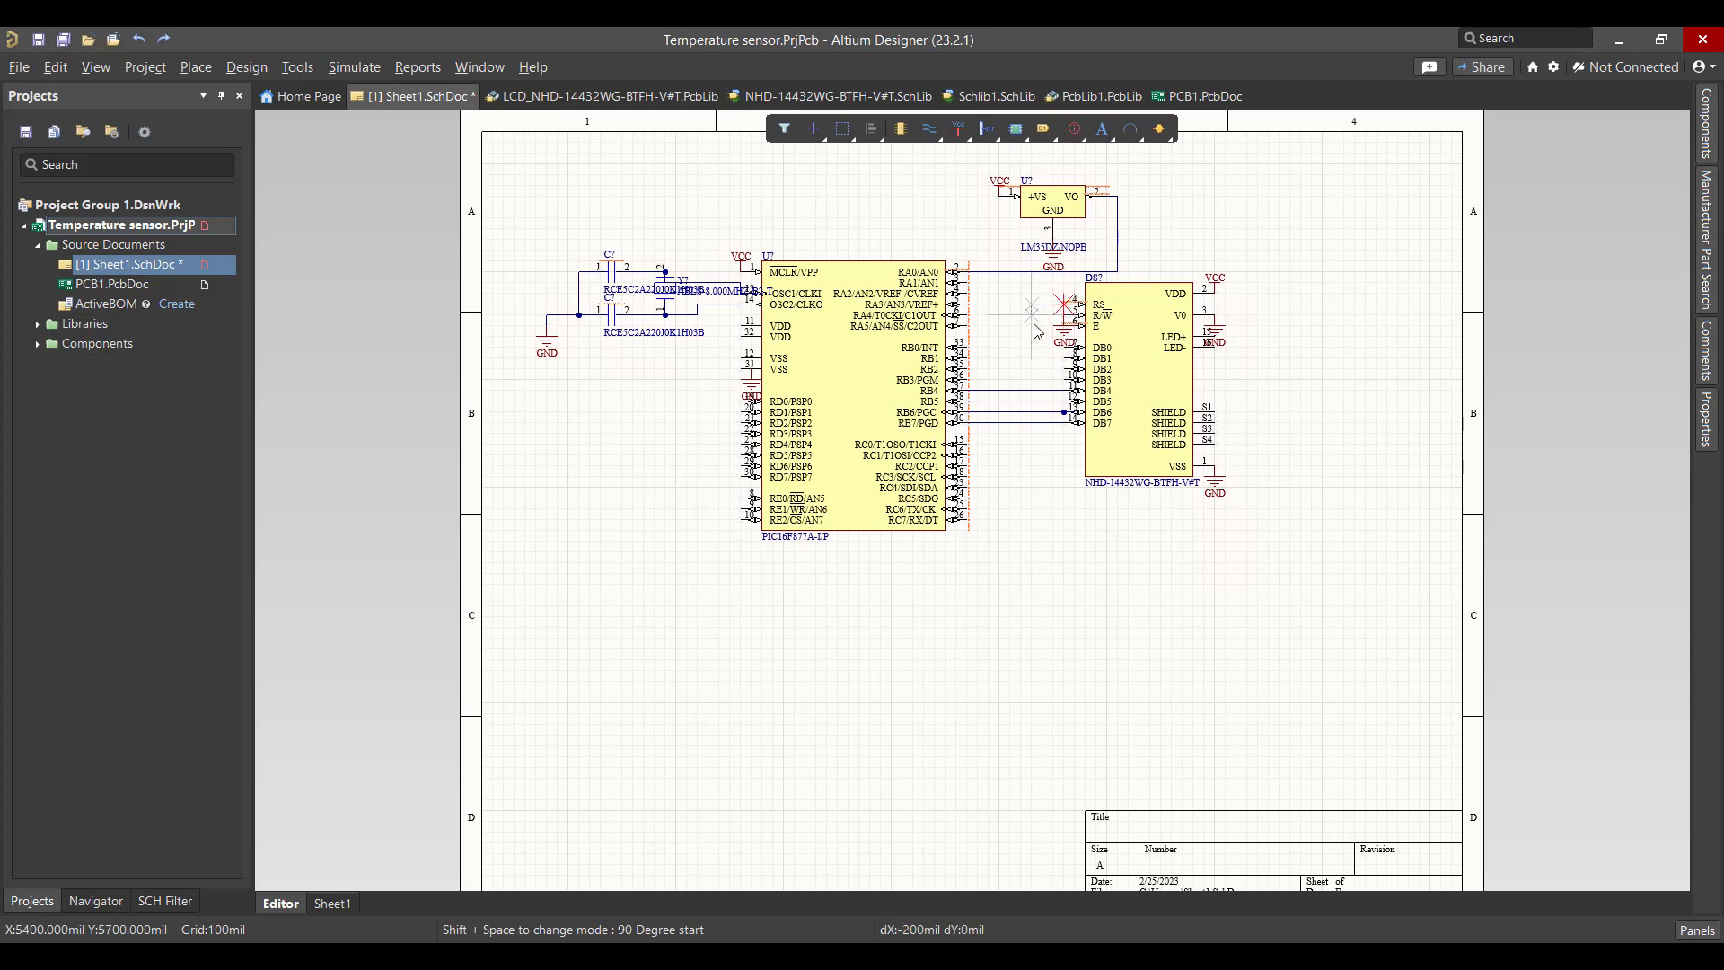
{"action": "left_click", "coordinate": [970, 347]}
{"action": "key", "text": "shift+space"}
{"action": "left_click", "coordinate": [1075, 326]}
{"action": "left_click", "coordinate": [1075, 315]}
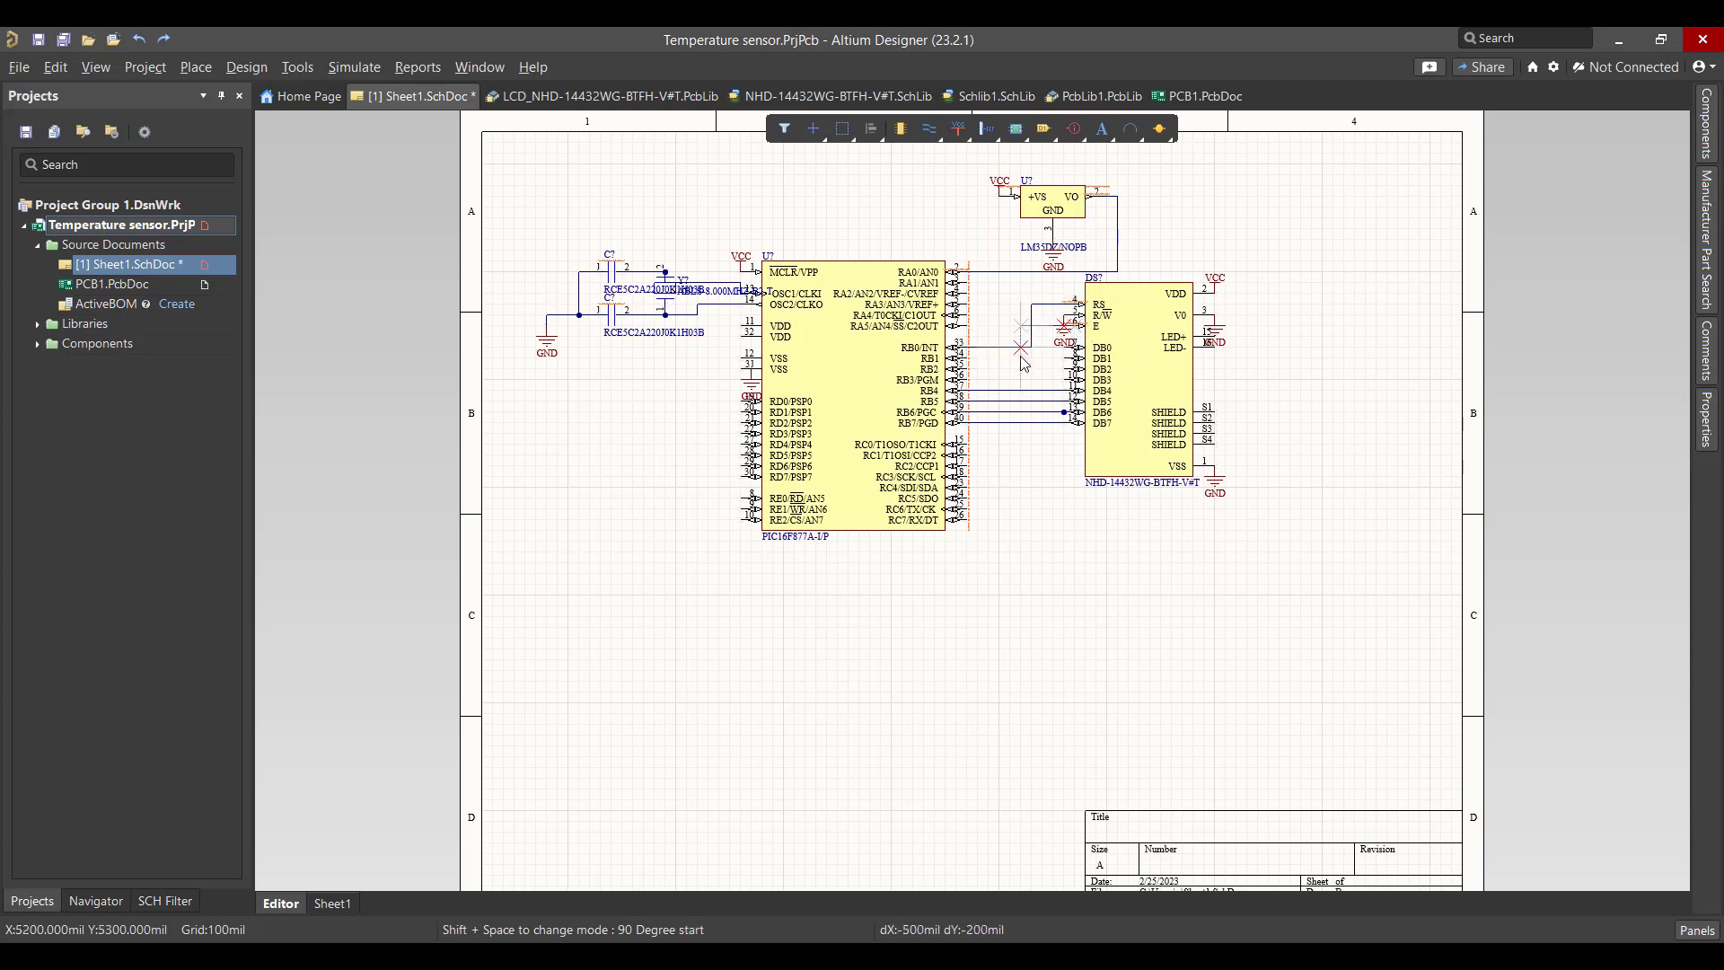
{"action": "left_click", "coordinate": [970, 358]}
{"action": "key", "text": "Escape"}
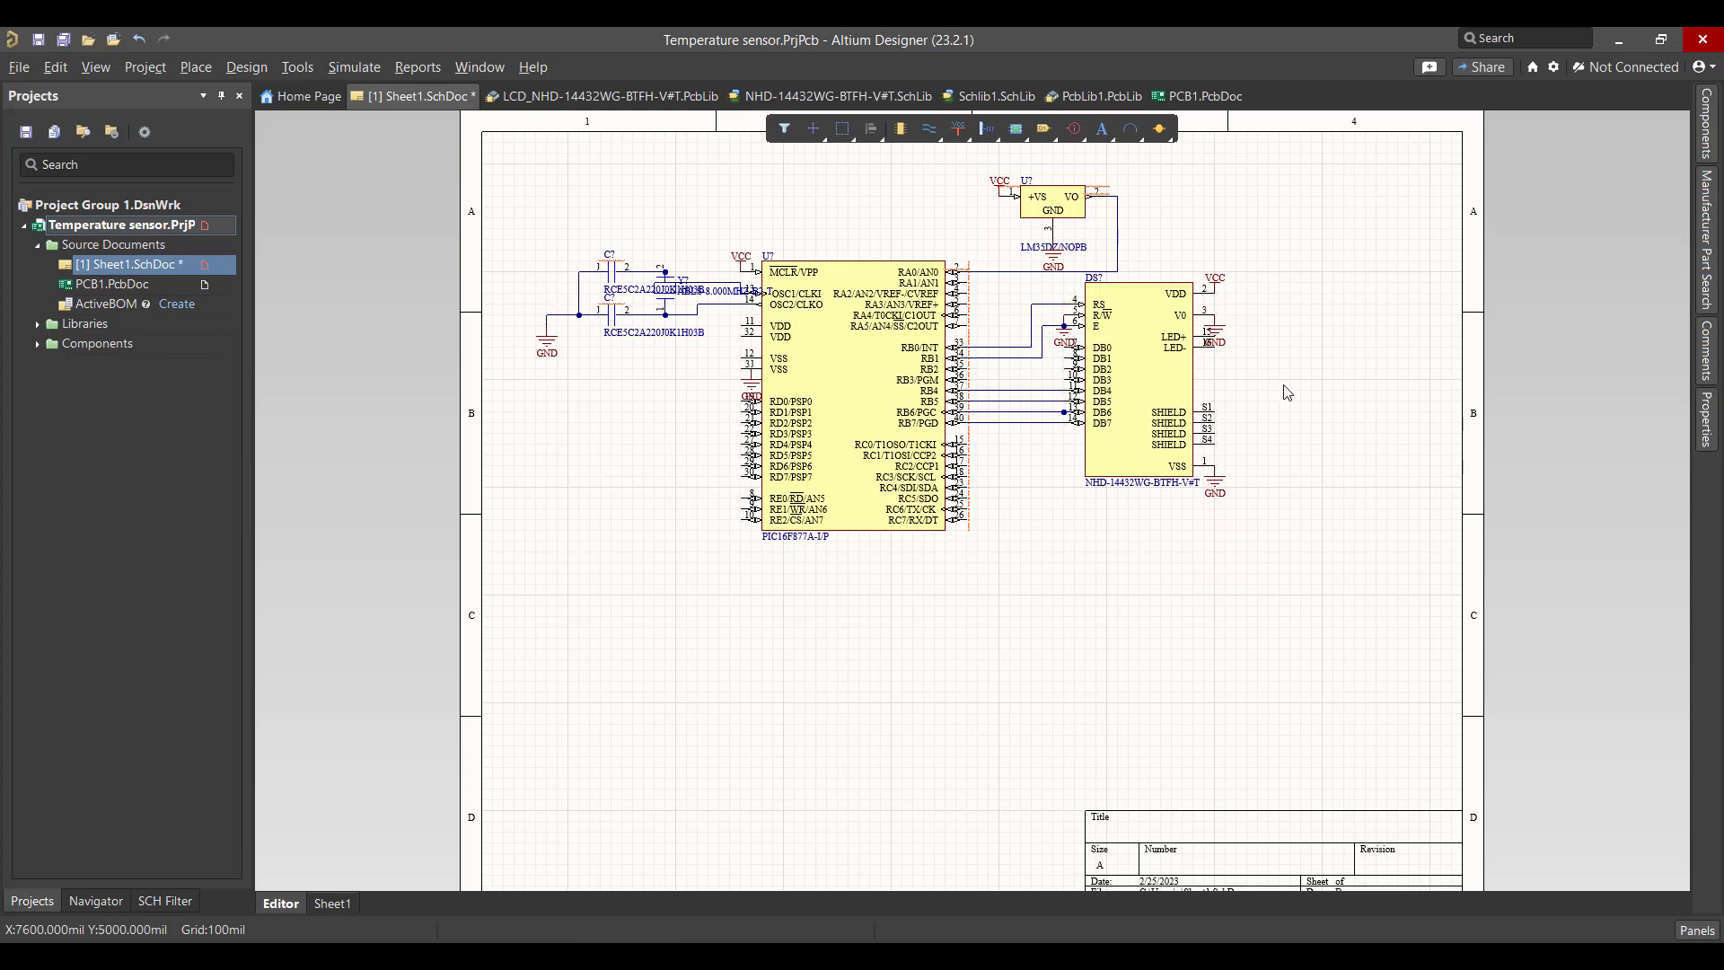
Step: Draw a wire connecting the PIC's MCLR pin to its VDD pin
{"action": "scroll", "coordinate": [1287, 393], "scroll_direction": "right", "scroll_amount": 1, "text": "shift"}
{"action": "left_click", "coordinate": [929, 128]}
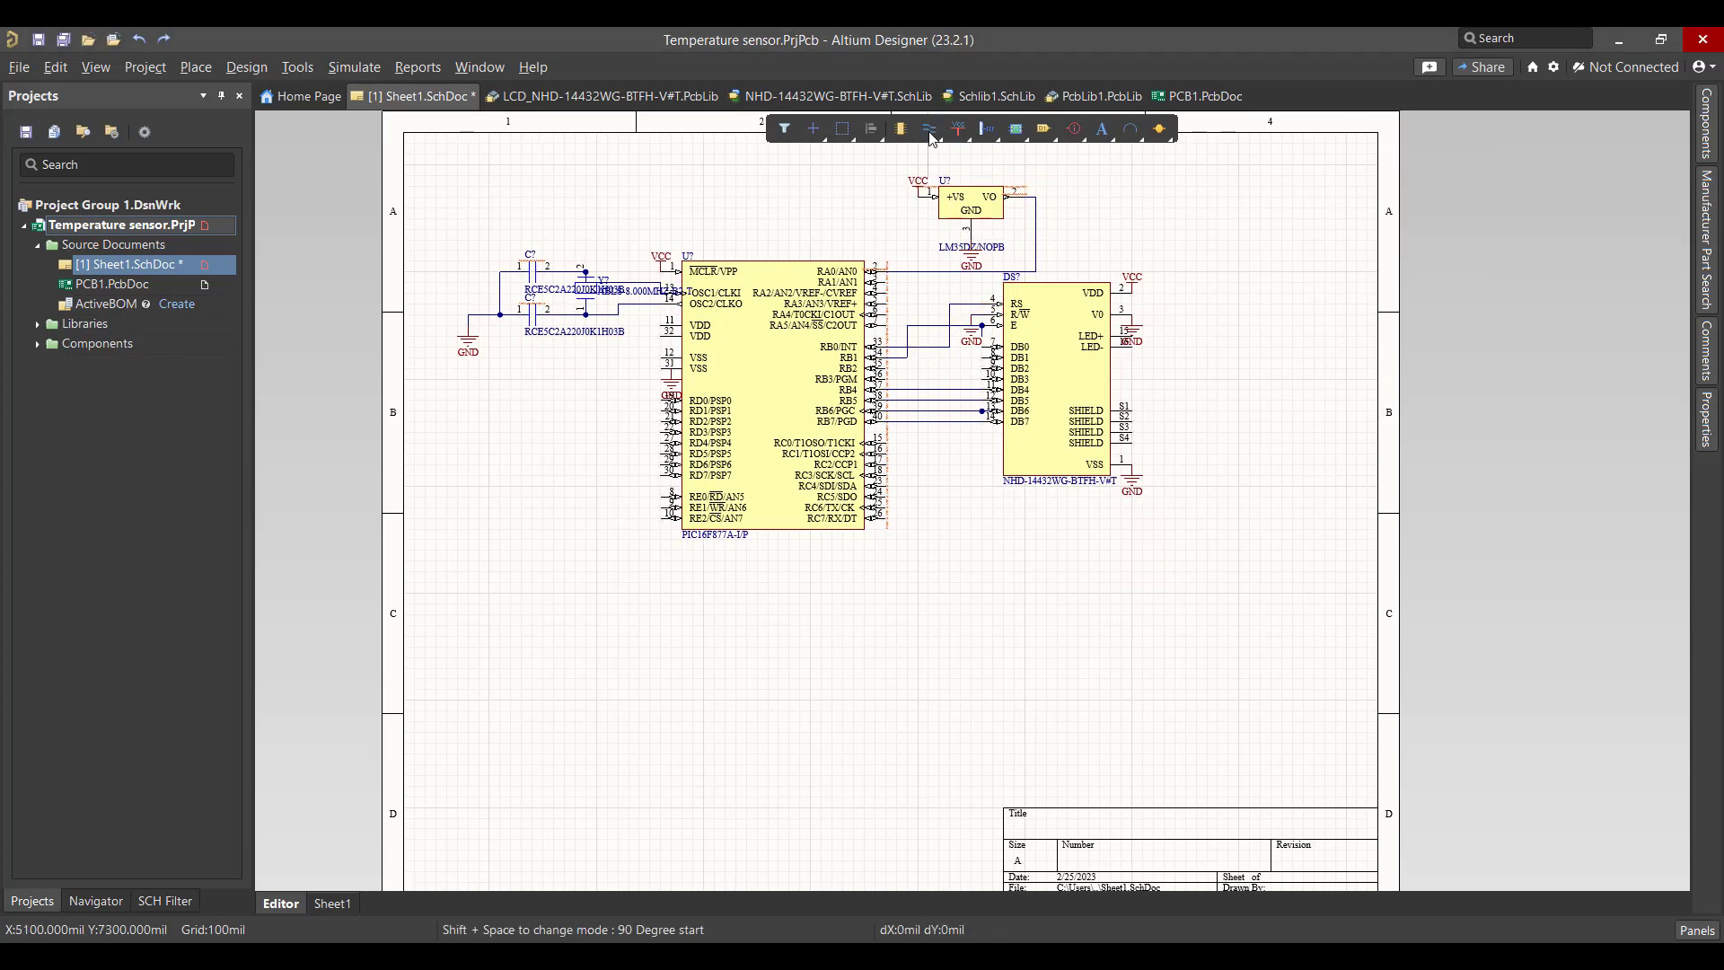
{"action": "left_click", "coordinate": [664, 270]}
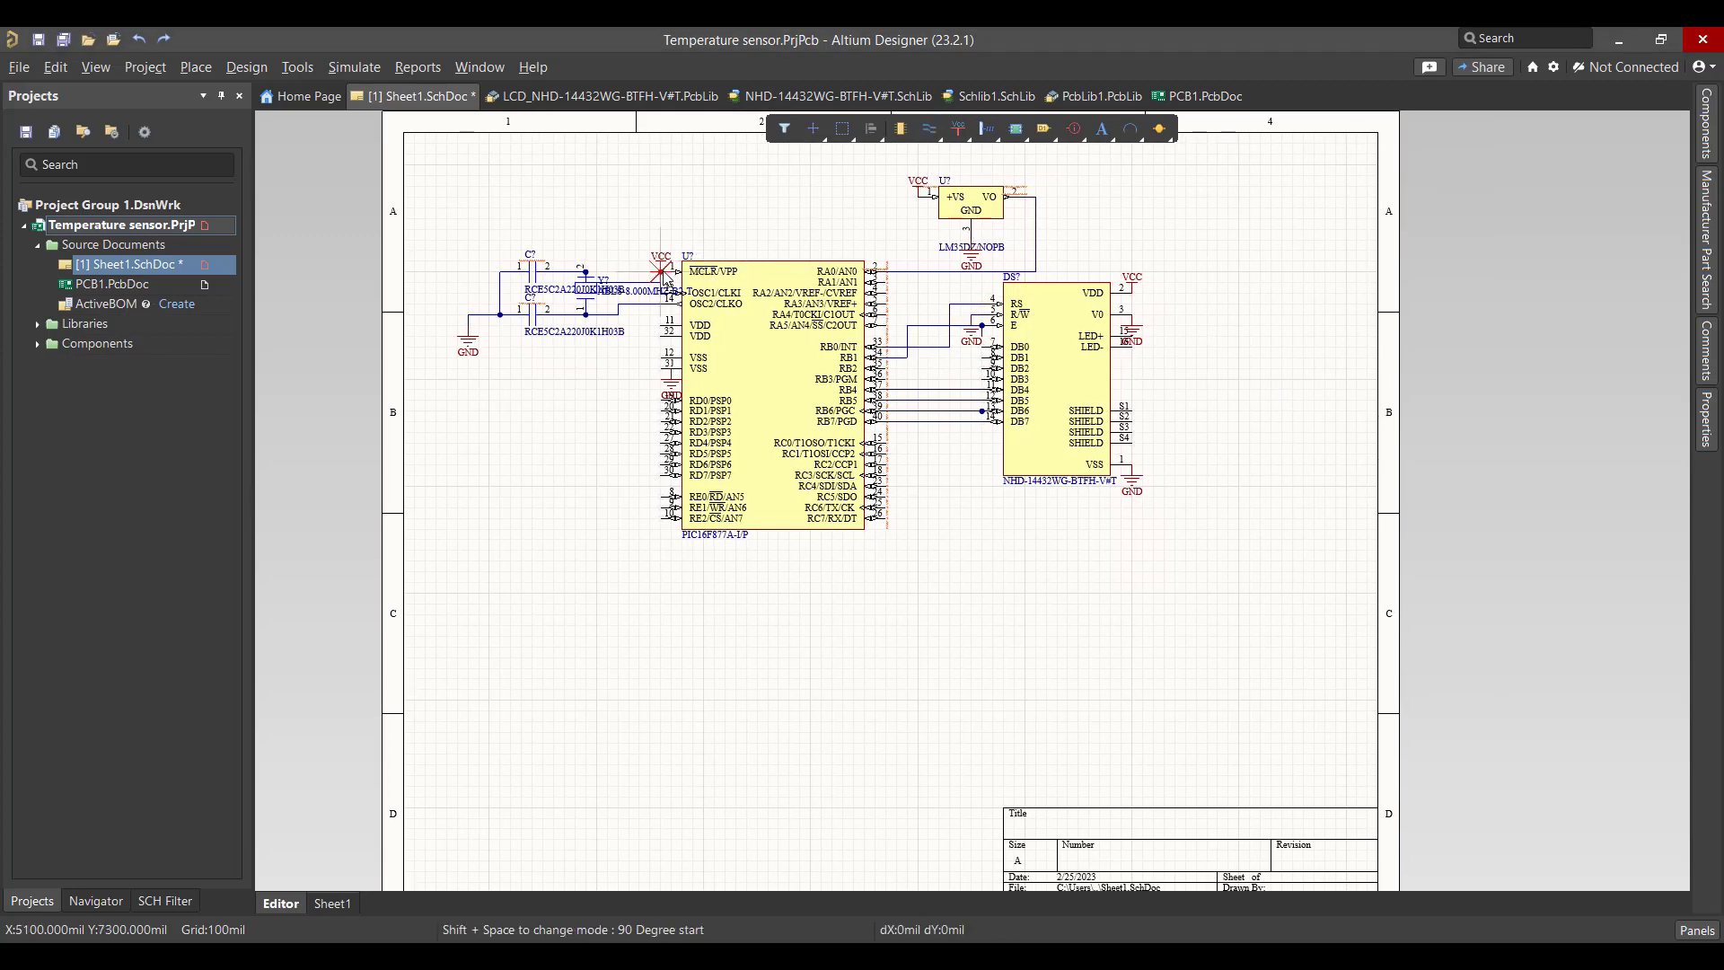
{"action": "left_click", "coordinate": [664, 336]}
{"action": "right_click", "coordinate": [661, 340]}
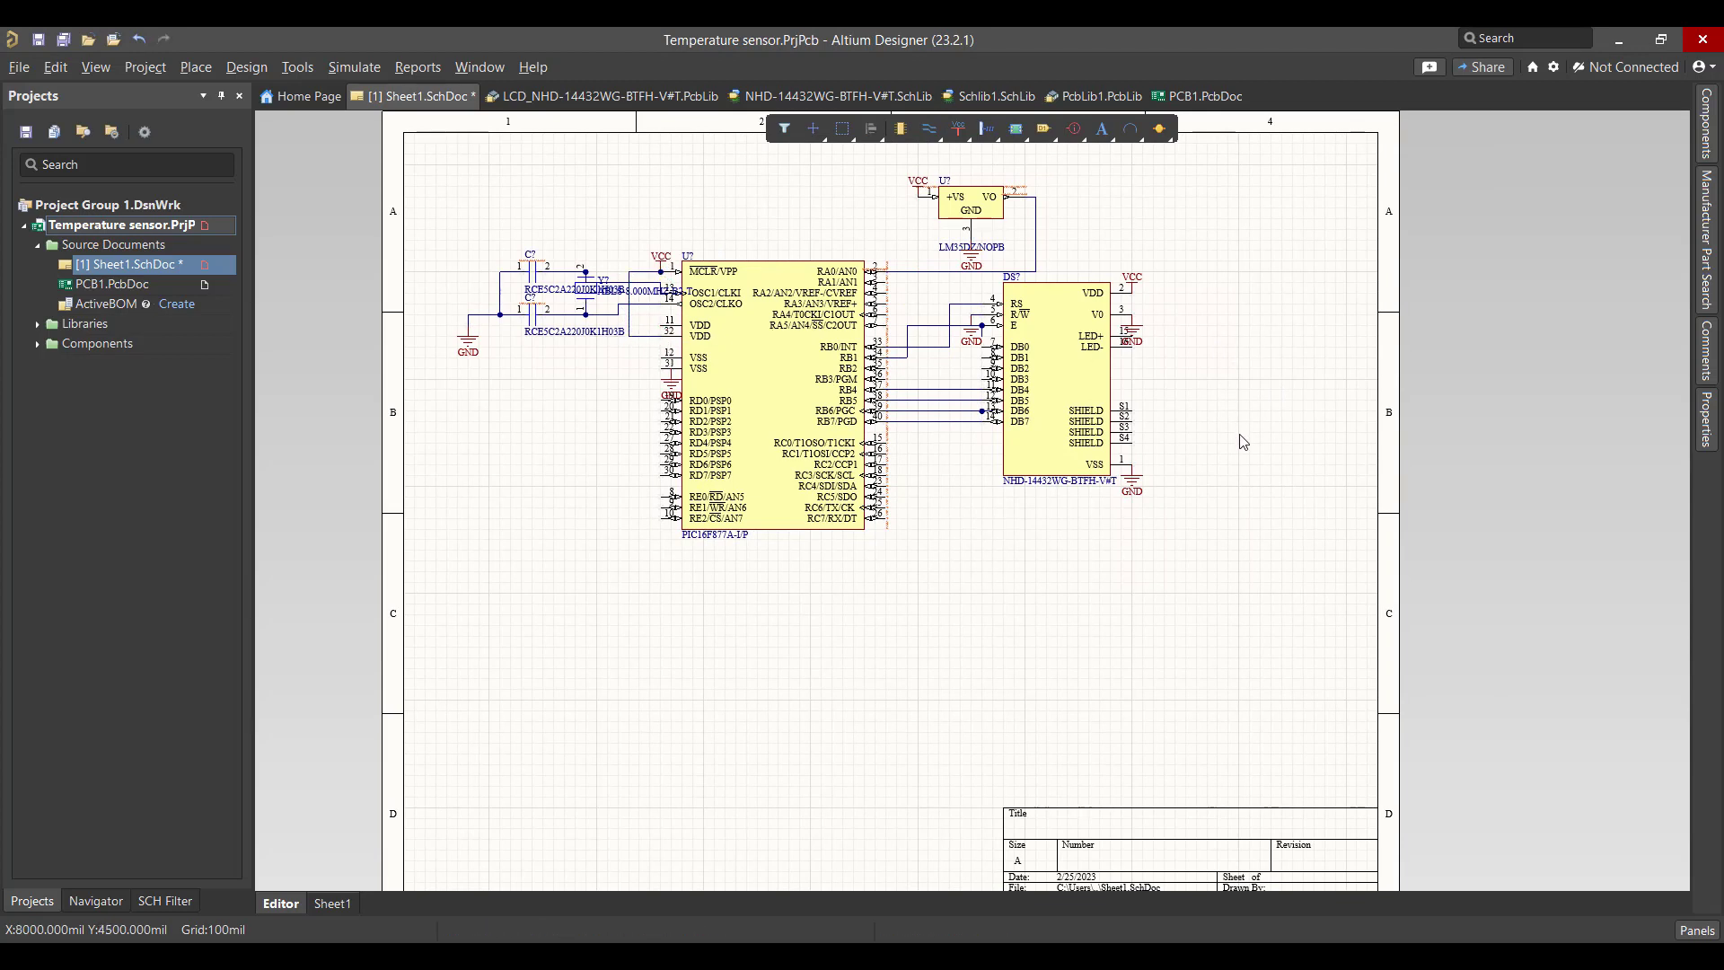
{"action": "left_click", "coordinate": [1713, 261]}
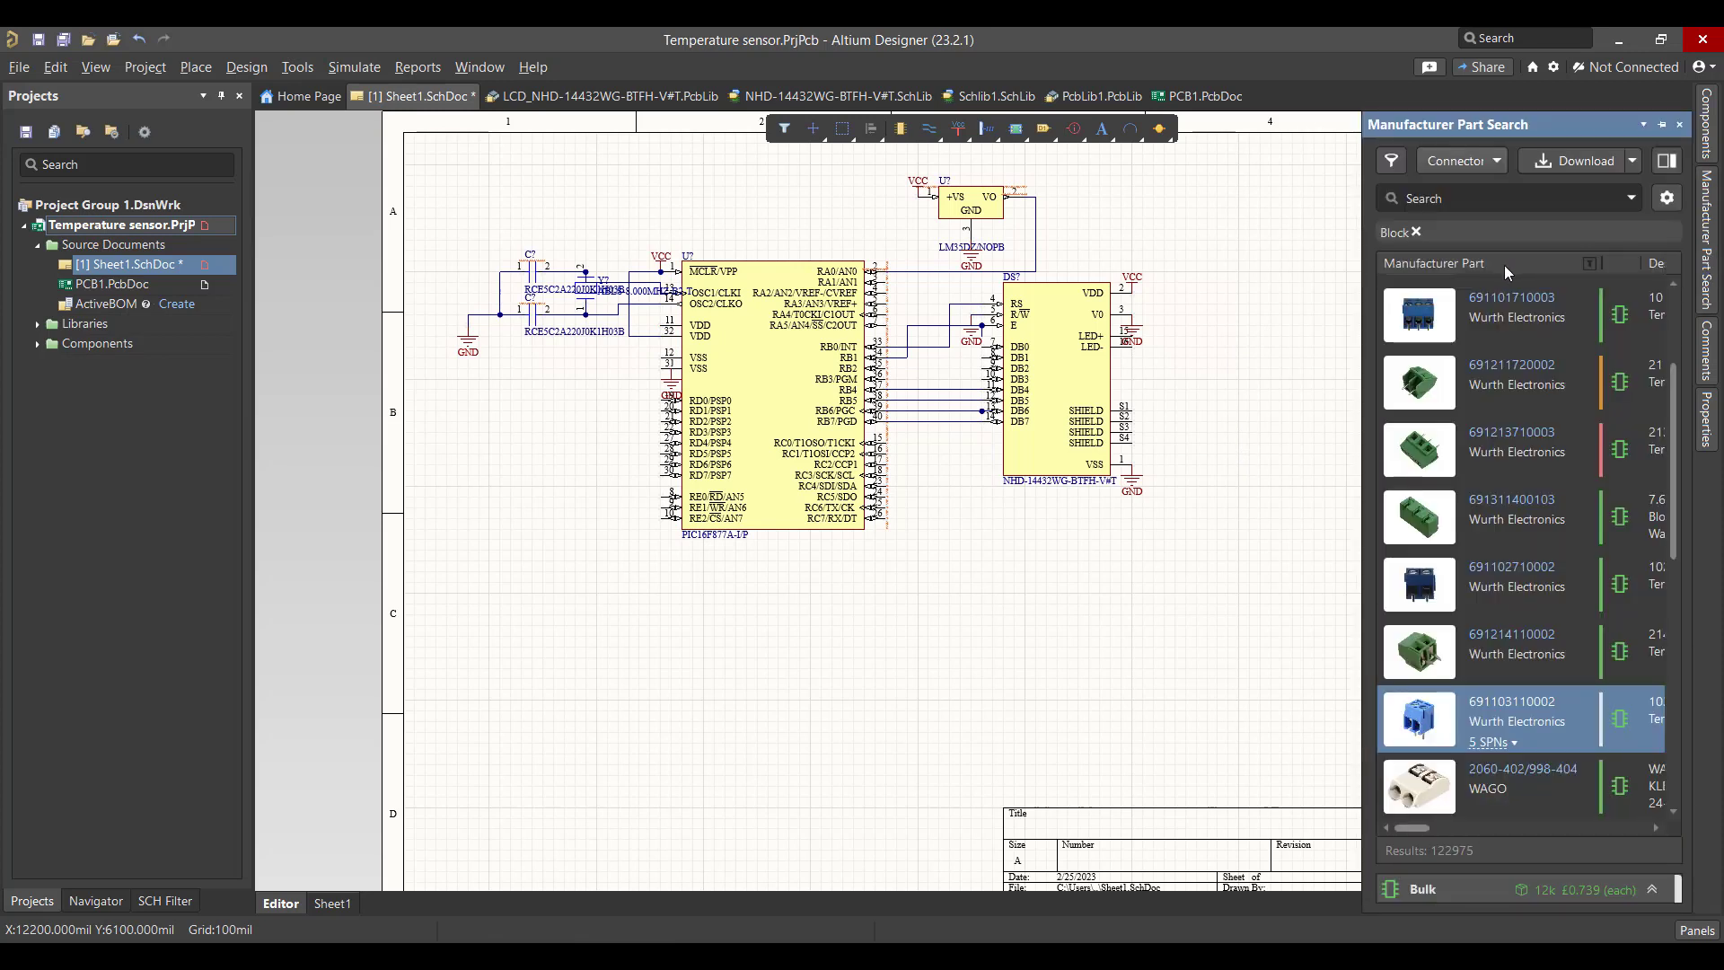
{"action": "left_click", "coordinate": [1416, 232]}
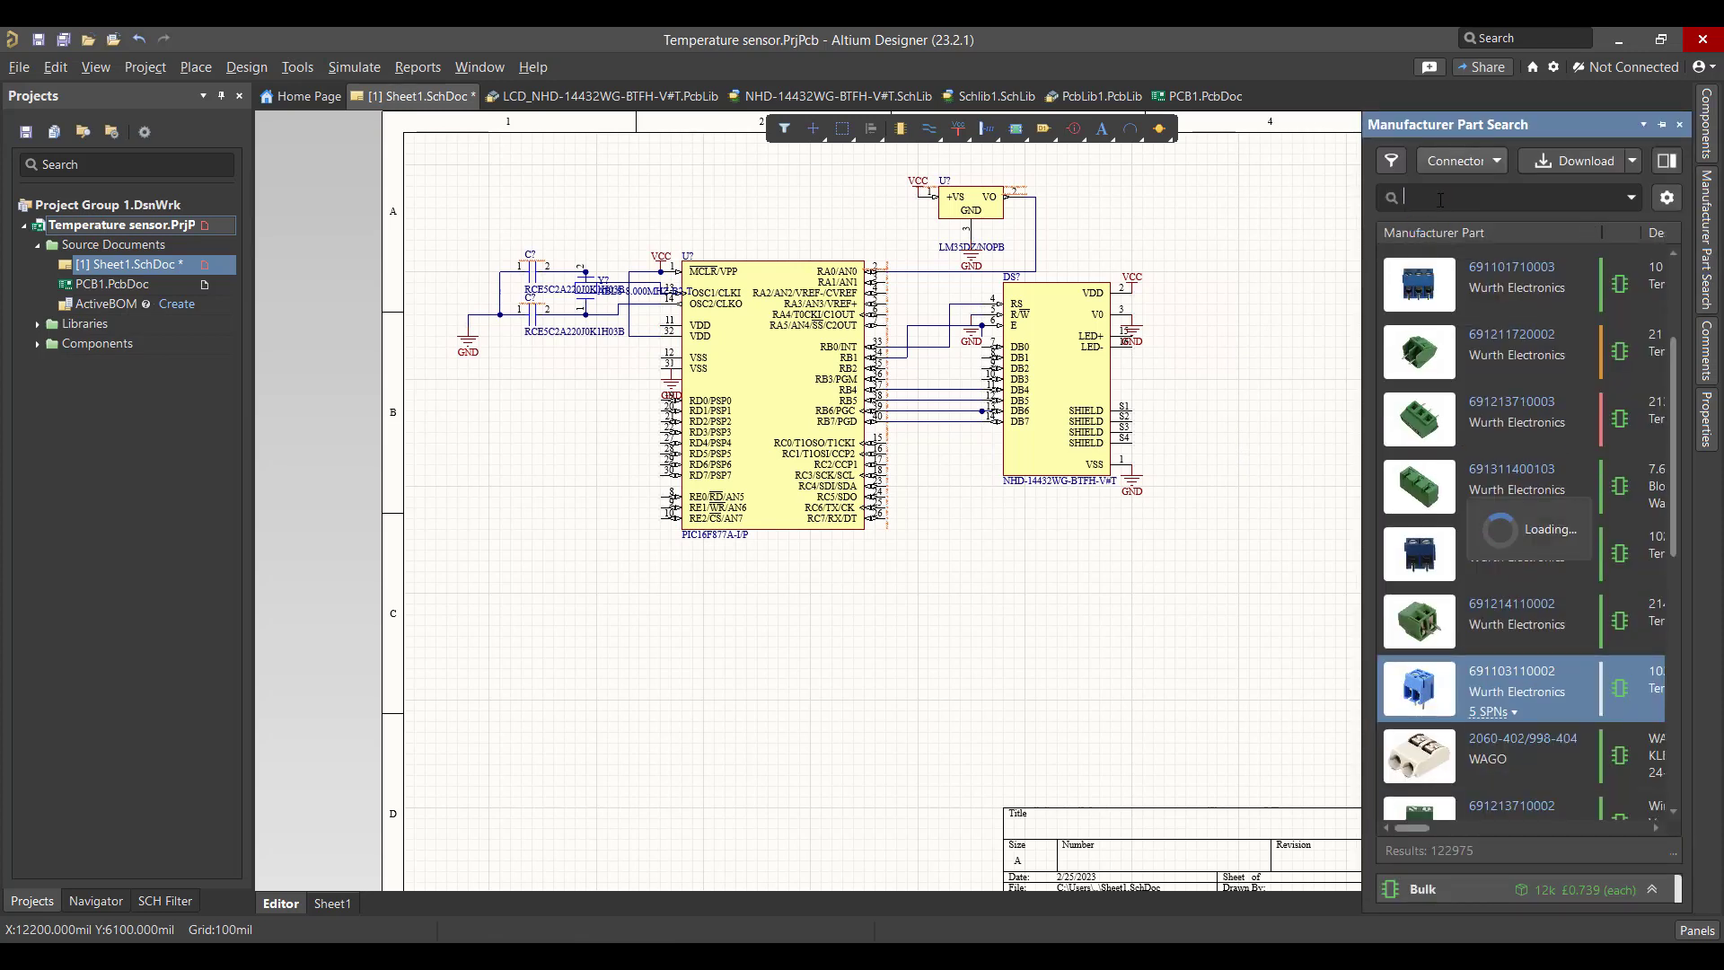
{"action": "left_click", "coordinate": [1439, 199]}
{"action": "type", "text": "Block"}
{"action": "key", "text": "Return"}
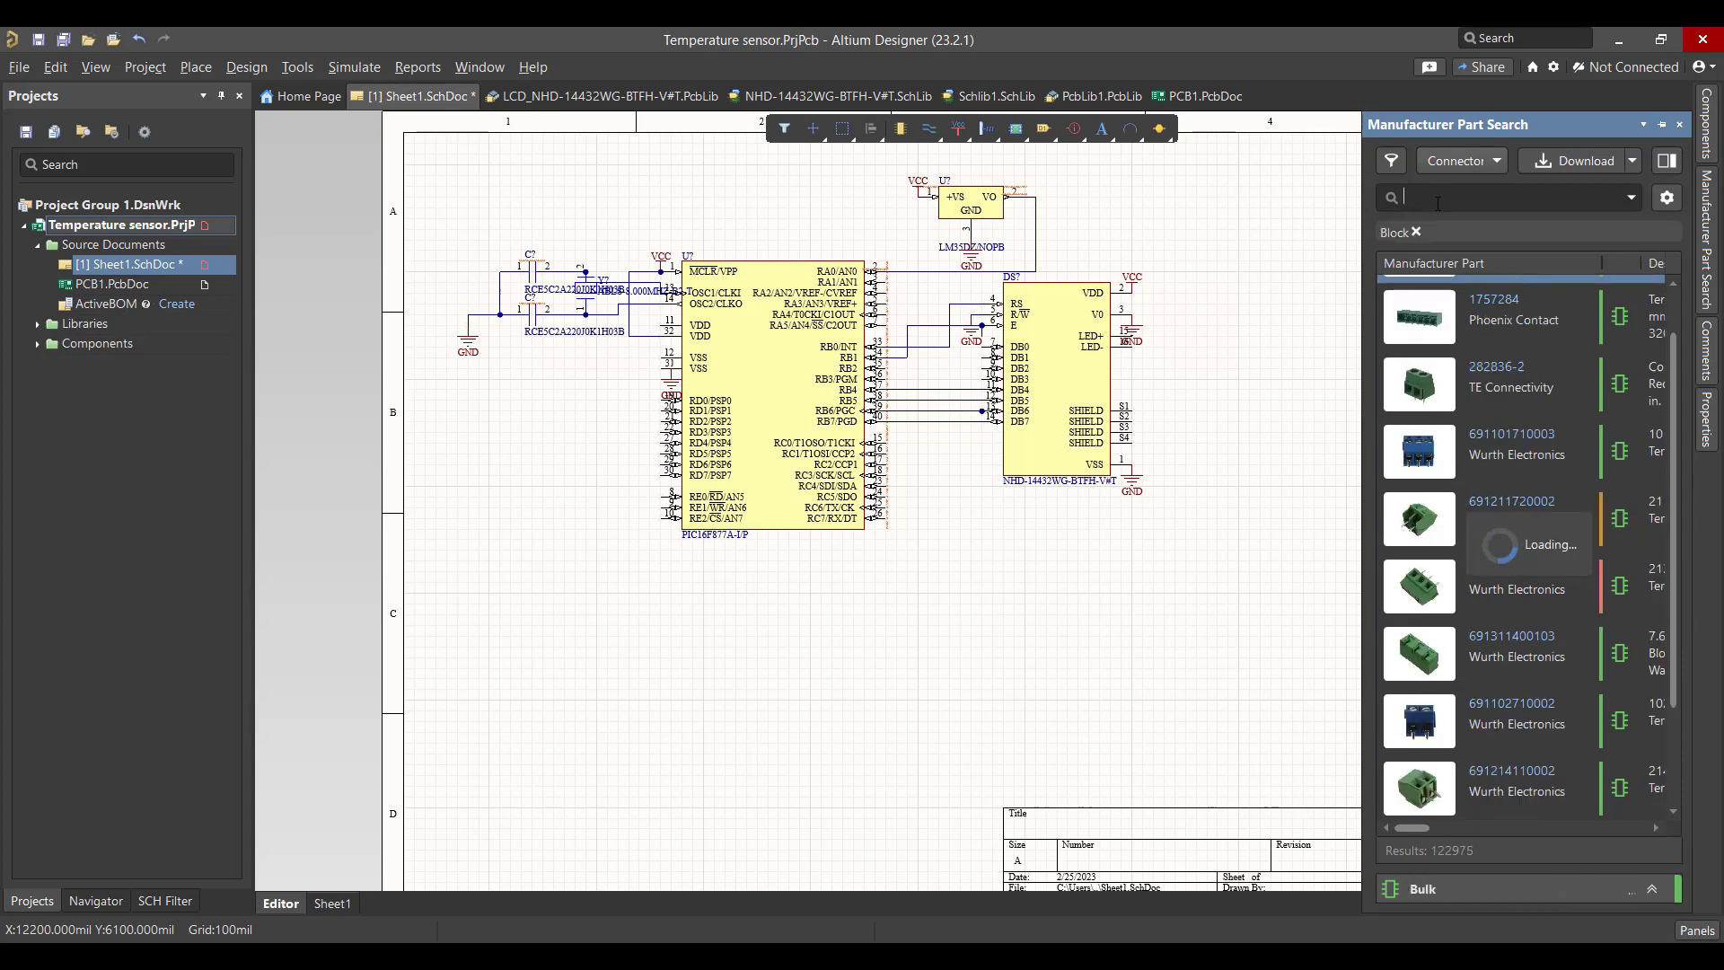
{"action": "scroll", "coordinate": [1495, 388], "scroll_direction": "down", "scroll_amount": 2}
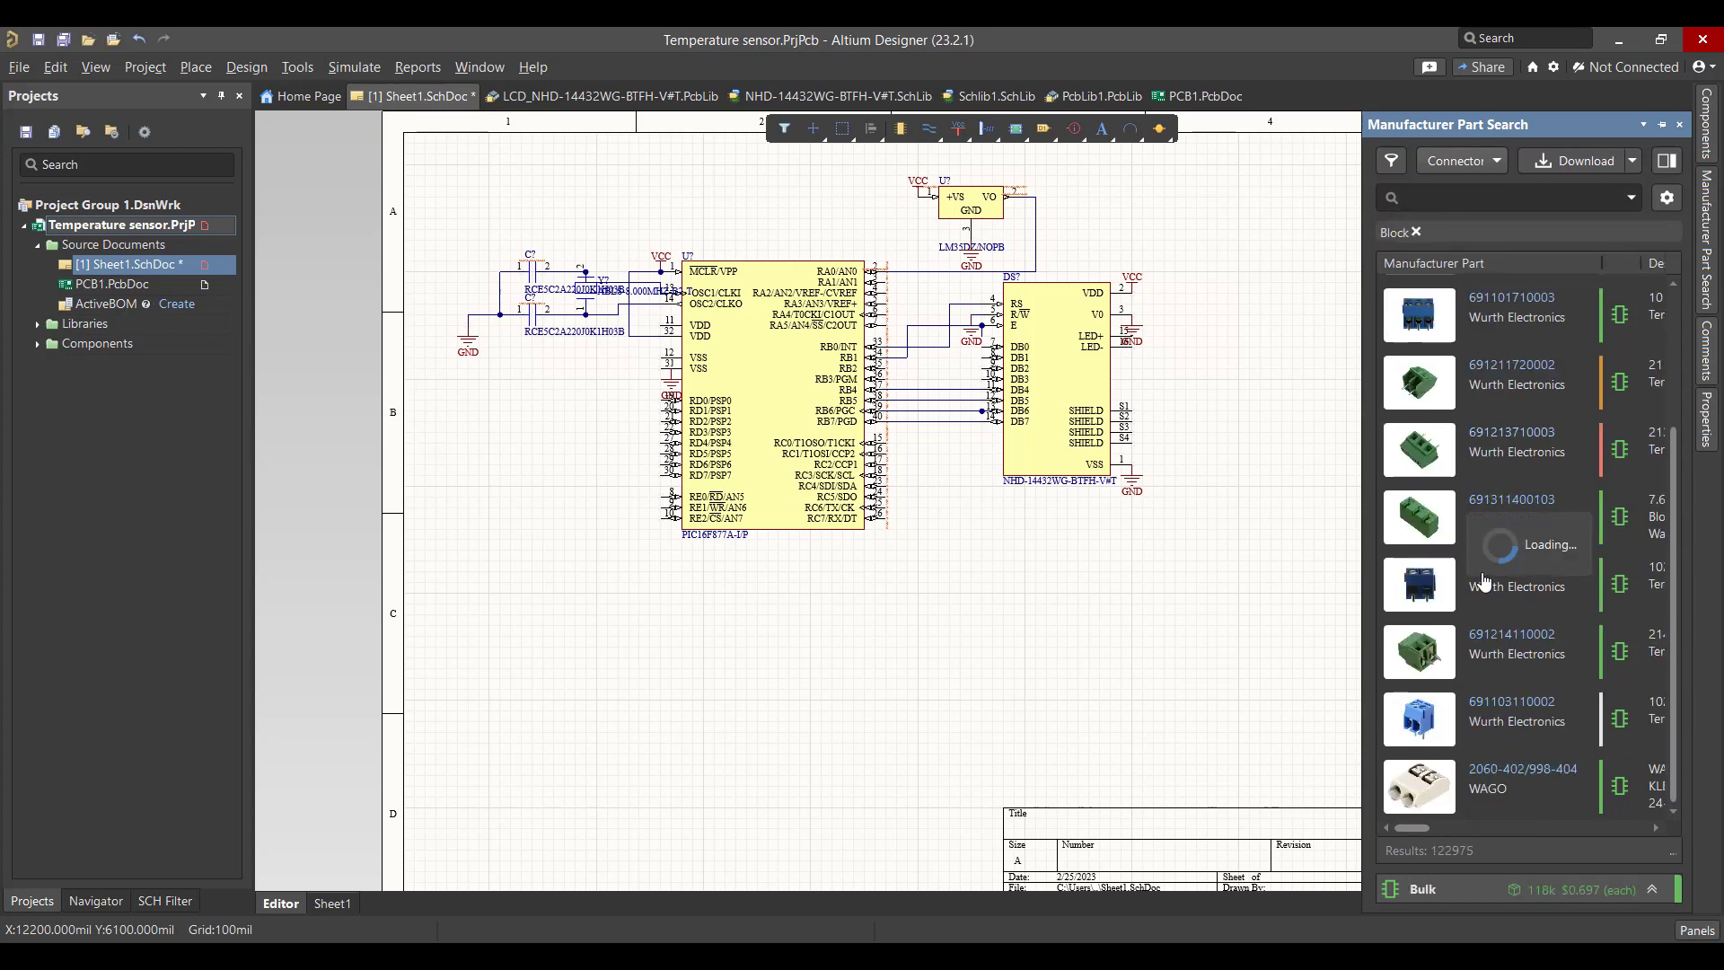
{"action": "right_click", "coordinate": [1508, 718]}
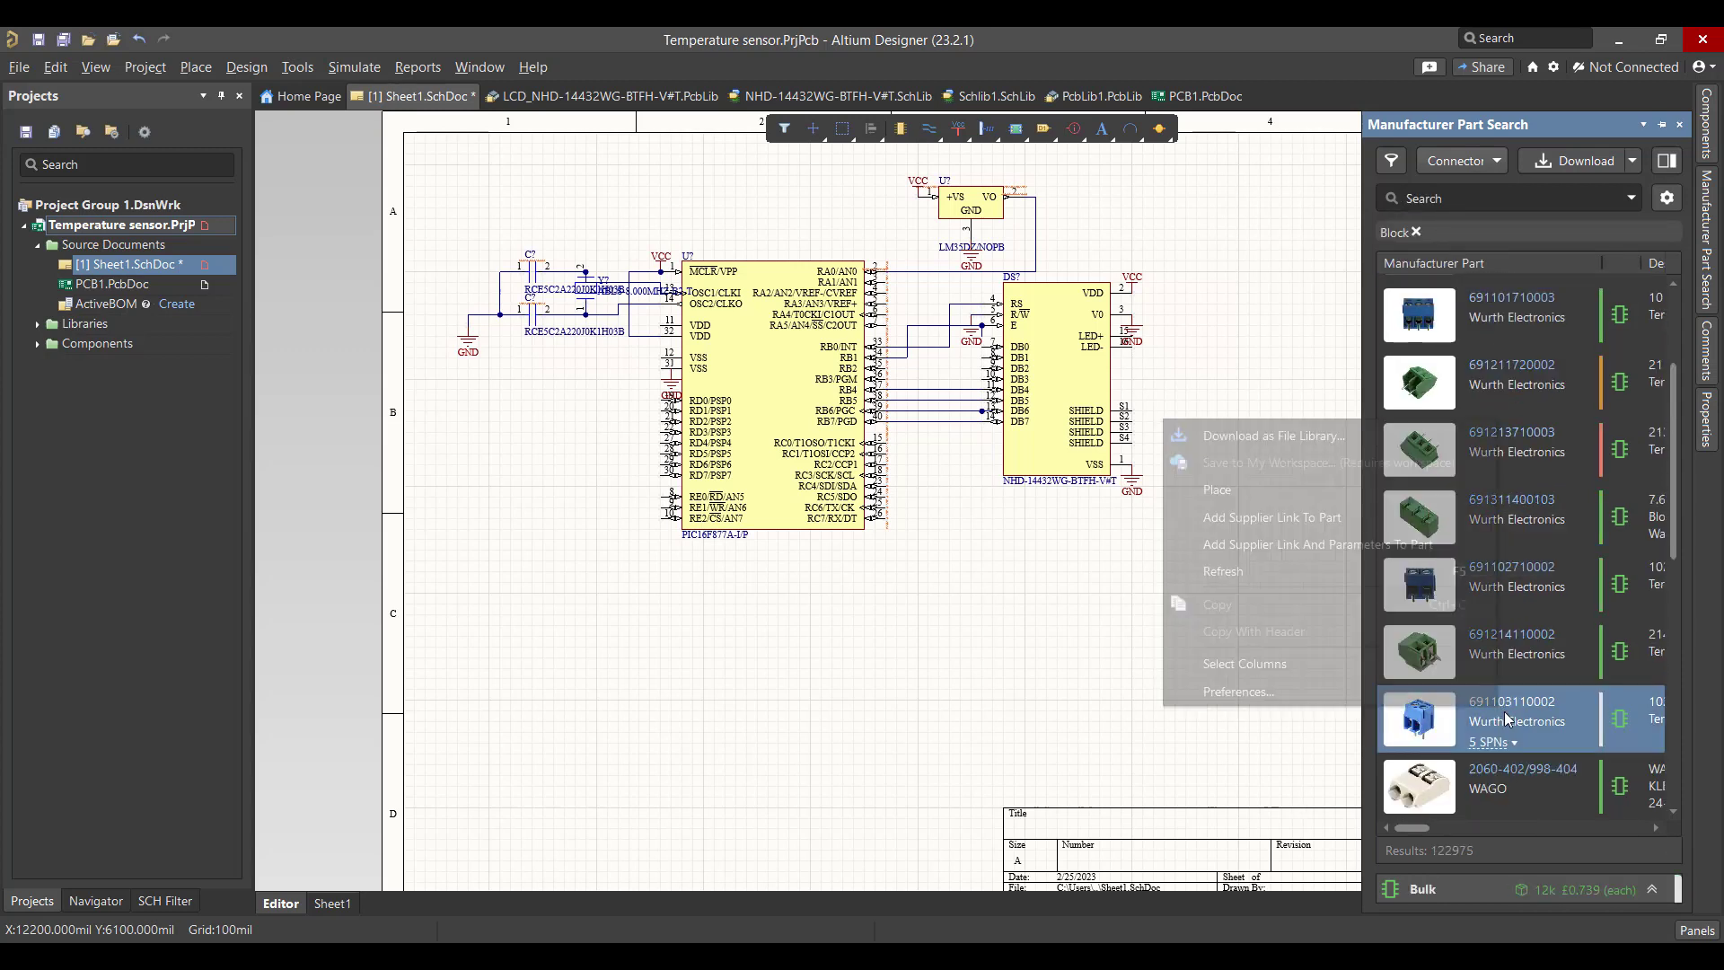
{"action": "left_click", "coordinate": [1262, 492]}
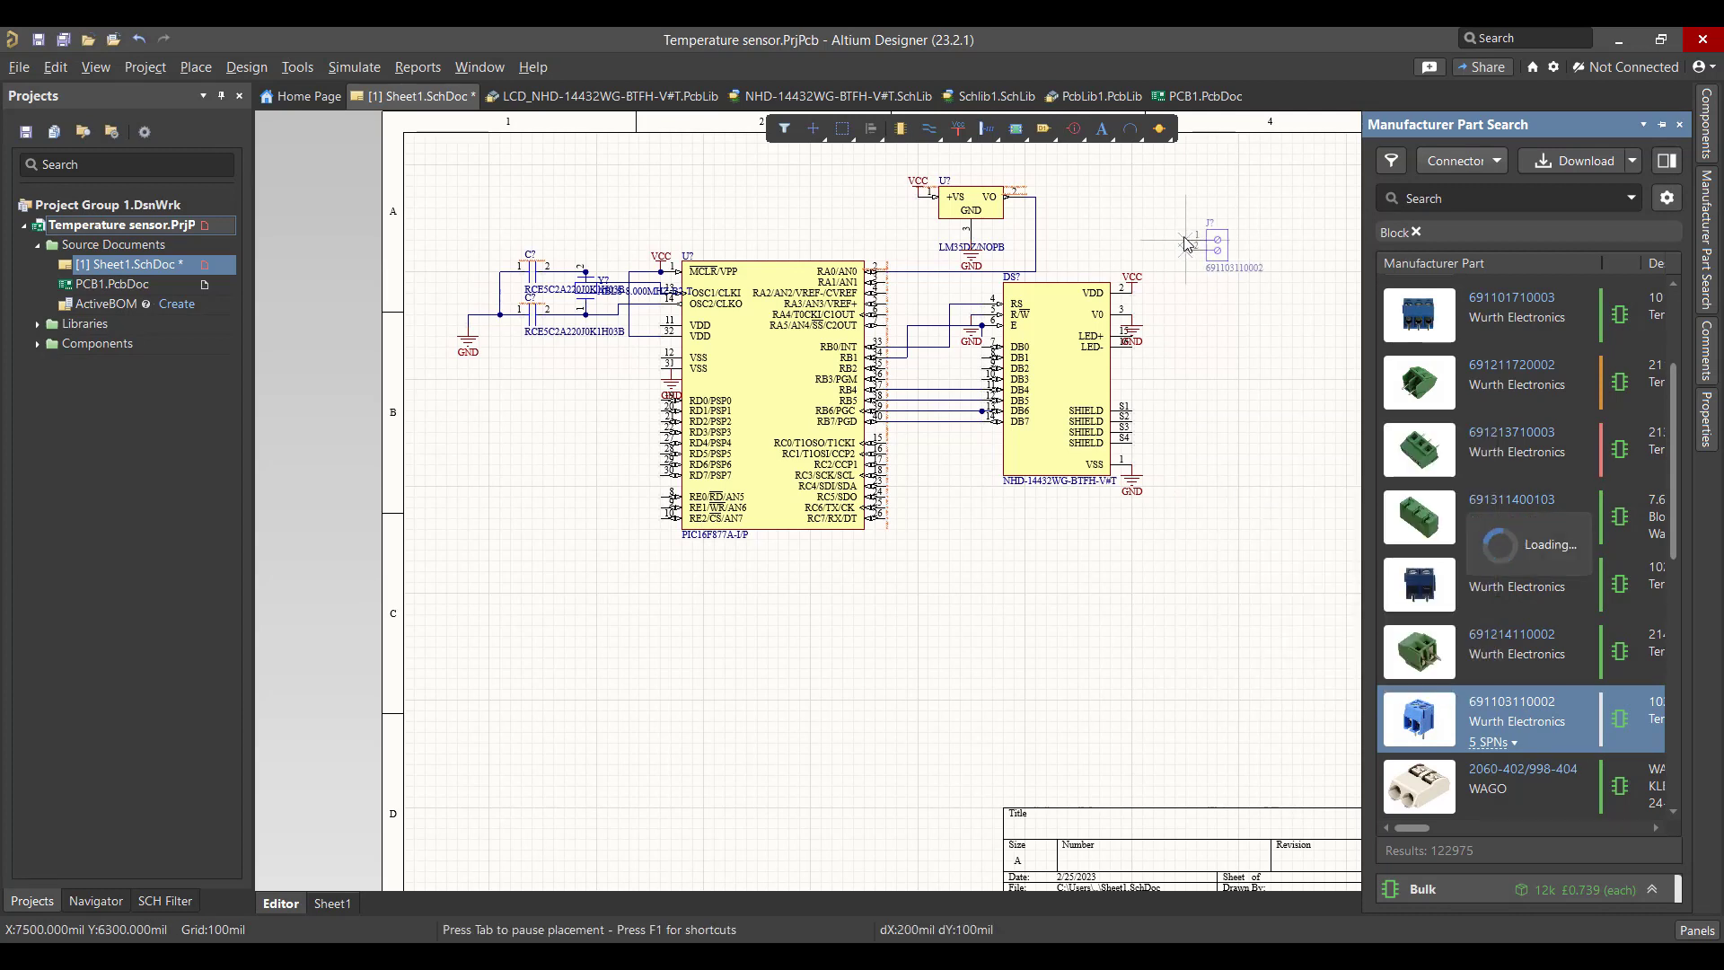
{"action": "left_click", "coordinate": [1185, 243]}
Step: Attach a VCC power port to connector pin 1 and GND to pin 2
{"action": "left_click", "coordinate": [959, 130]}
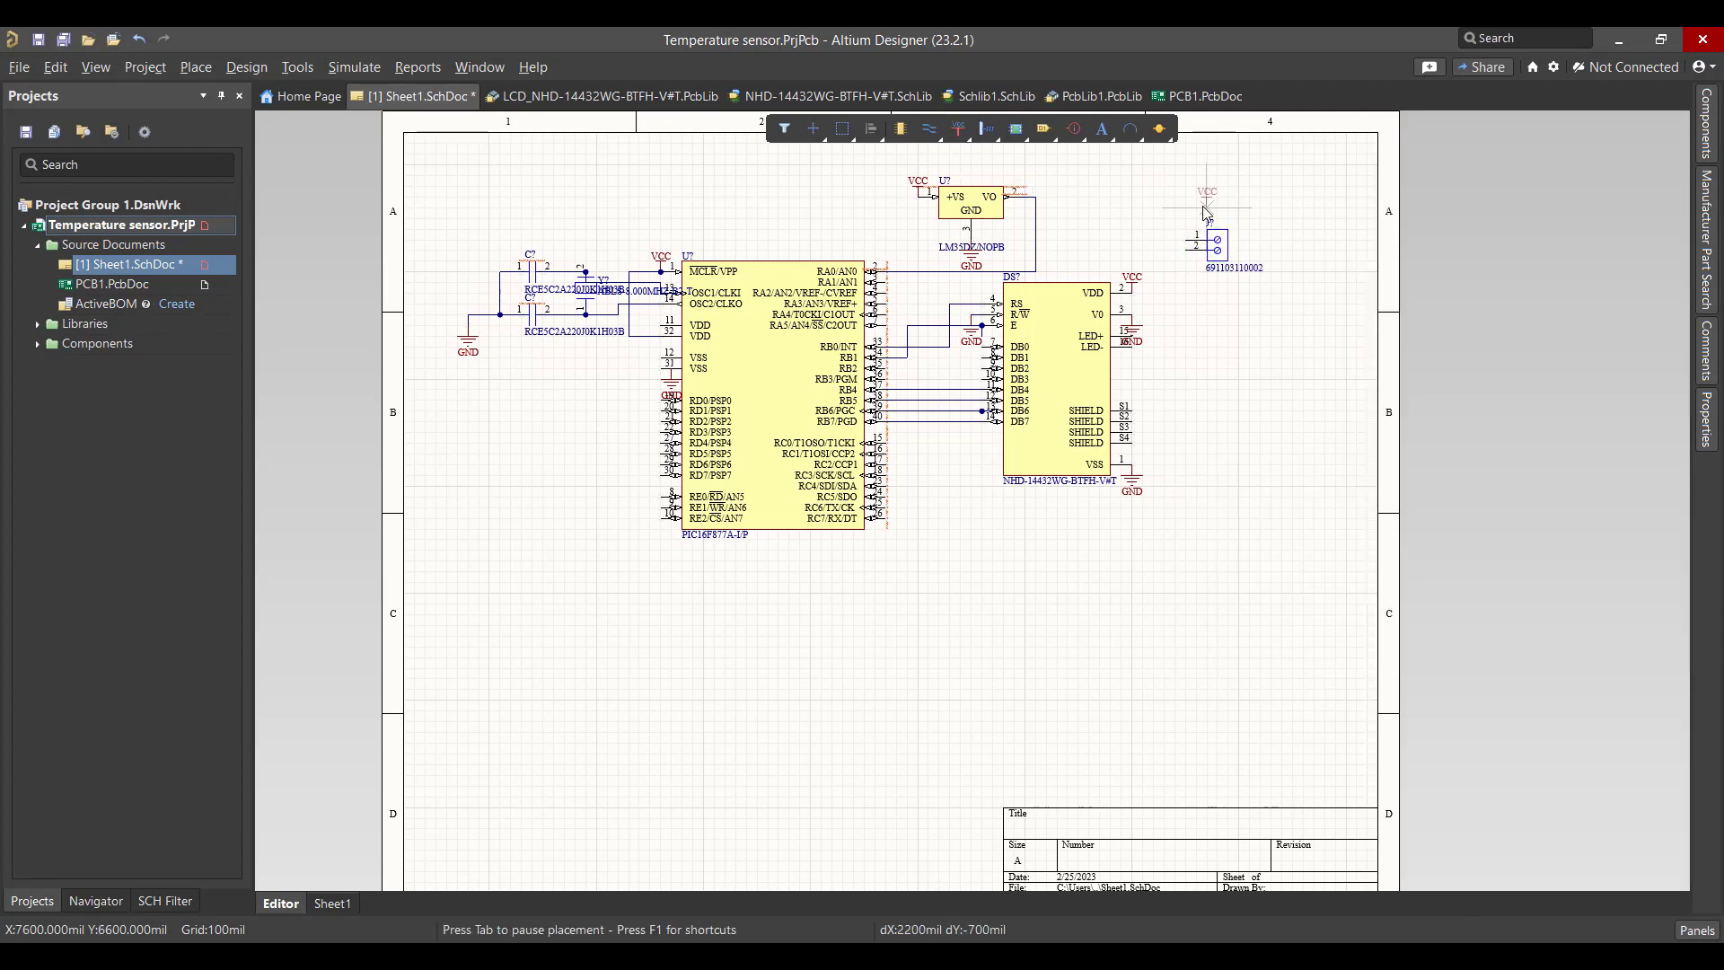
{"action": "left_click", "coordinate": [1185, 235]}
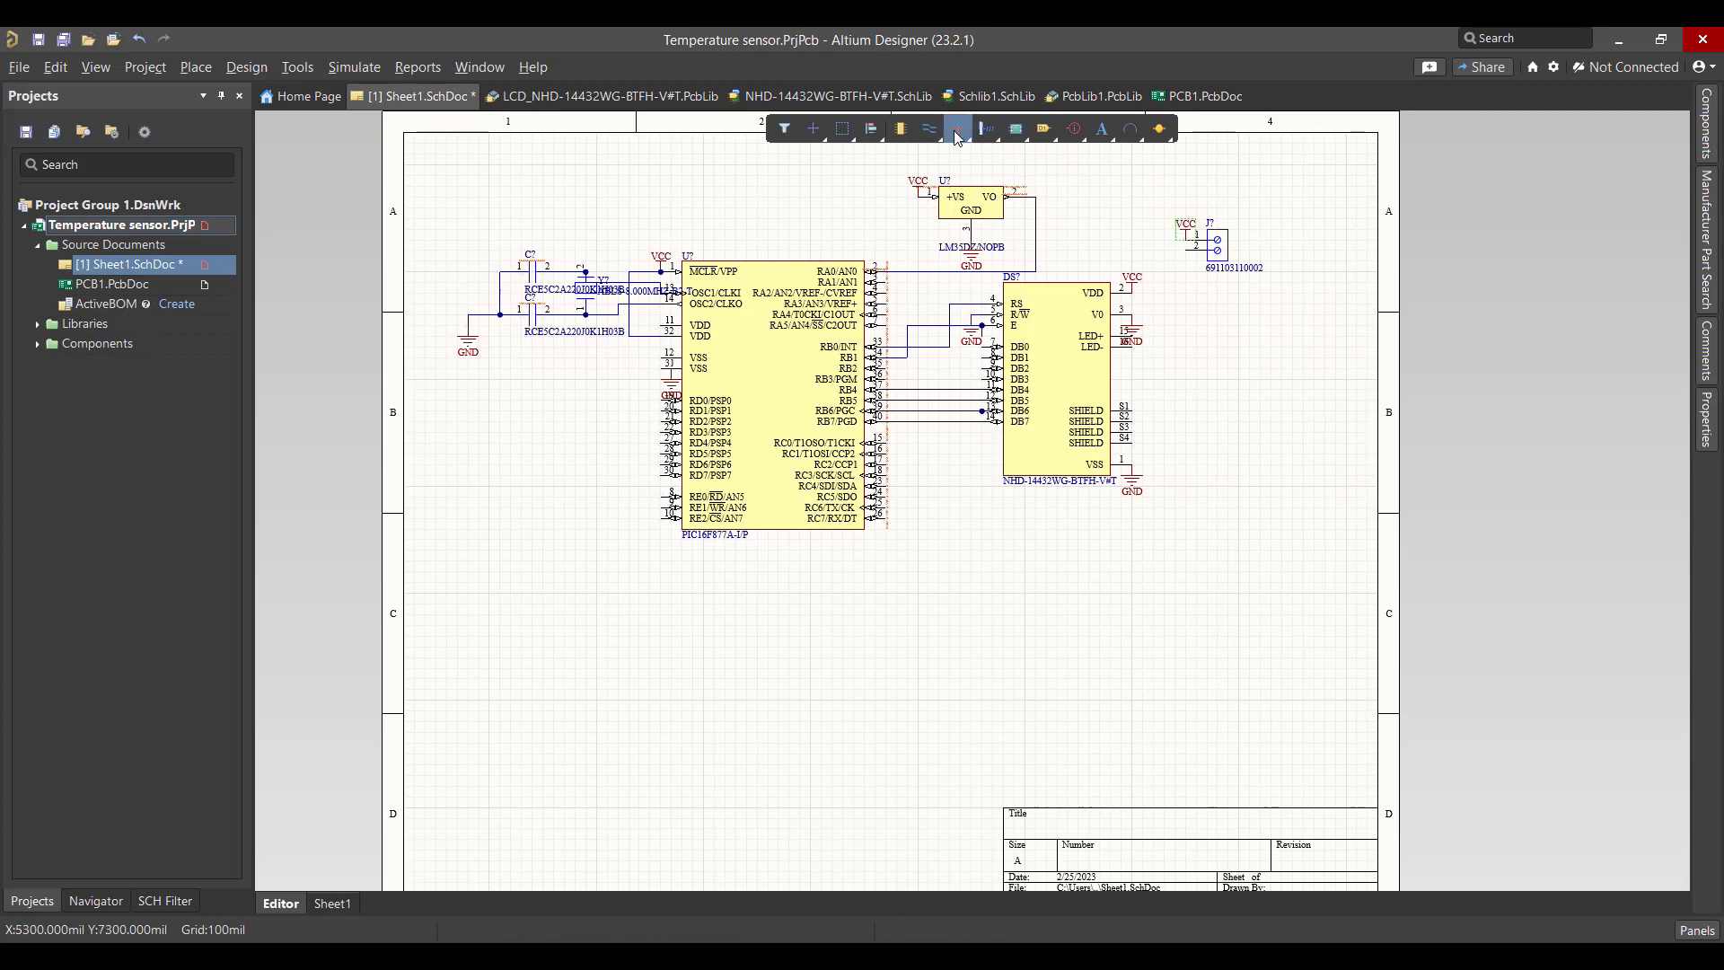
{"action": "right_click", "coordinate": [959, 130]}
{"action": "left_click", "coordinate": [1033, 159]}
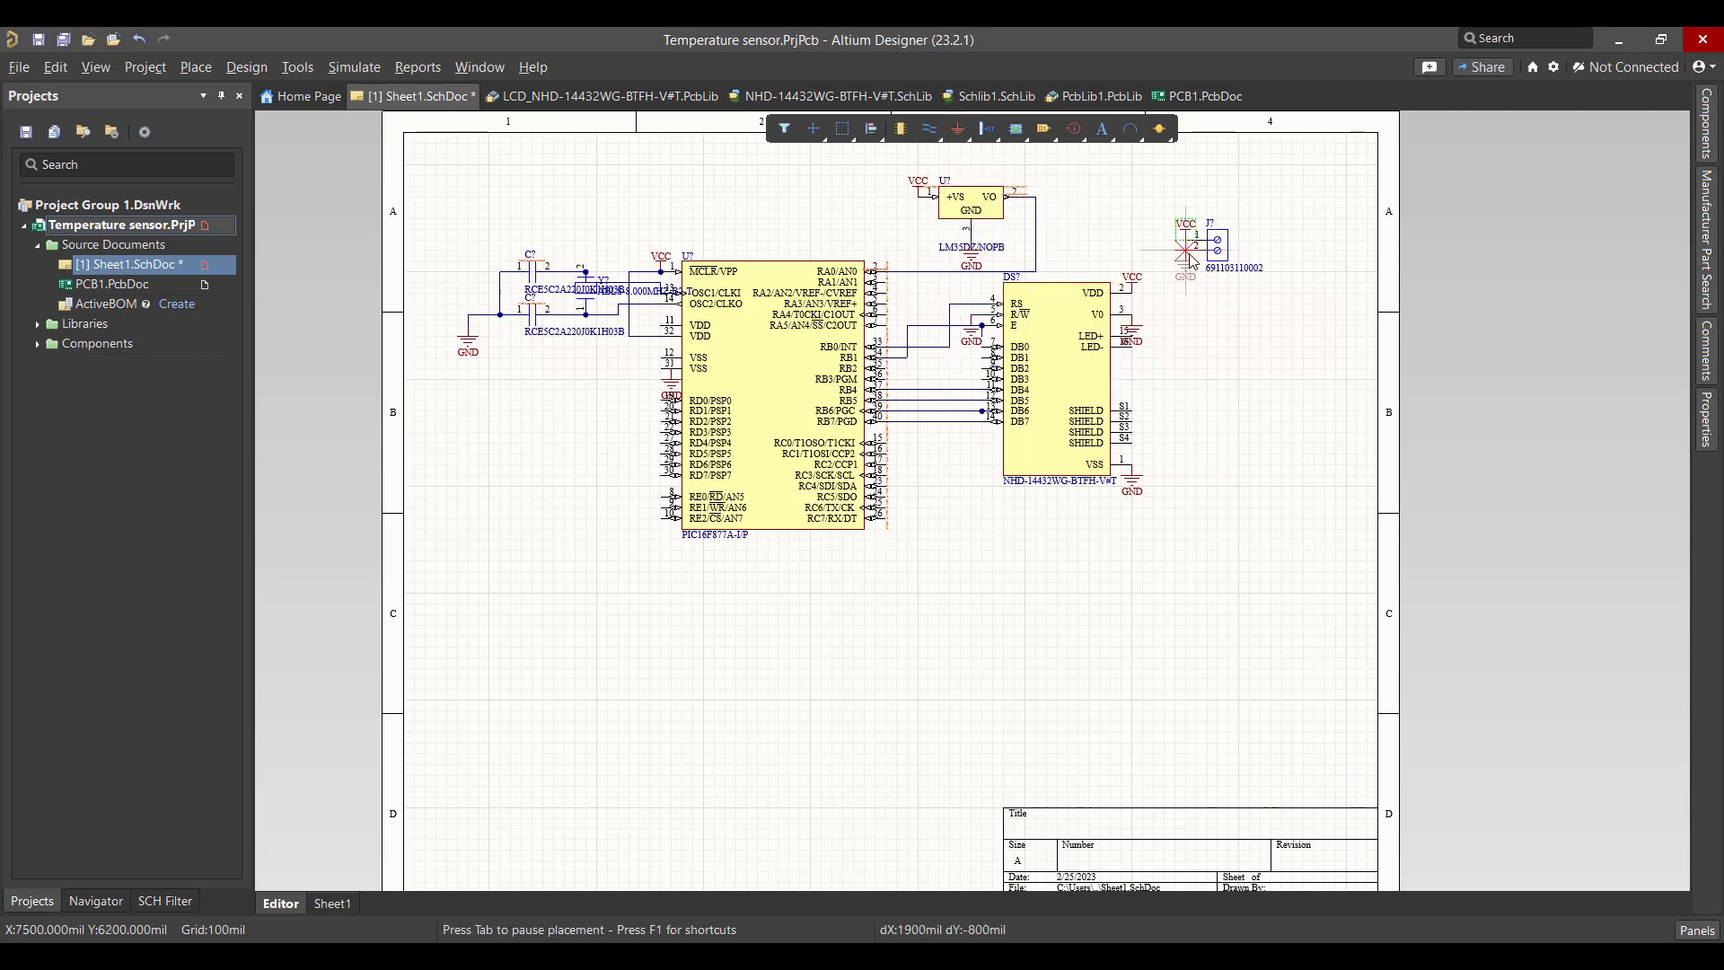
{"action": "left_click", "coordinate": [1191, 261]}
{"action": "key", "text": "Escape"}
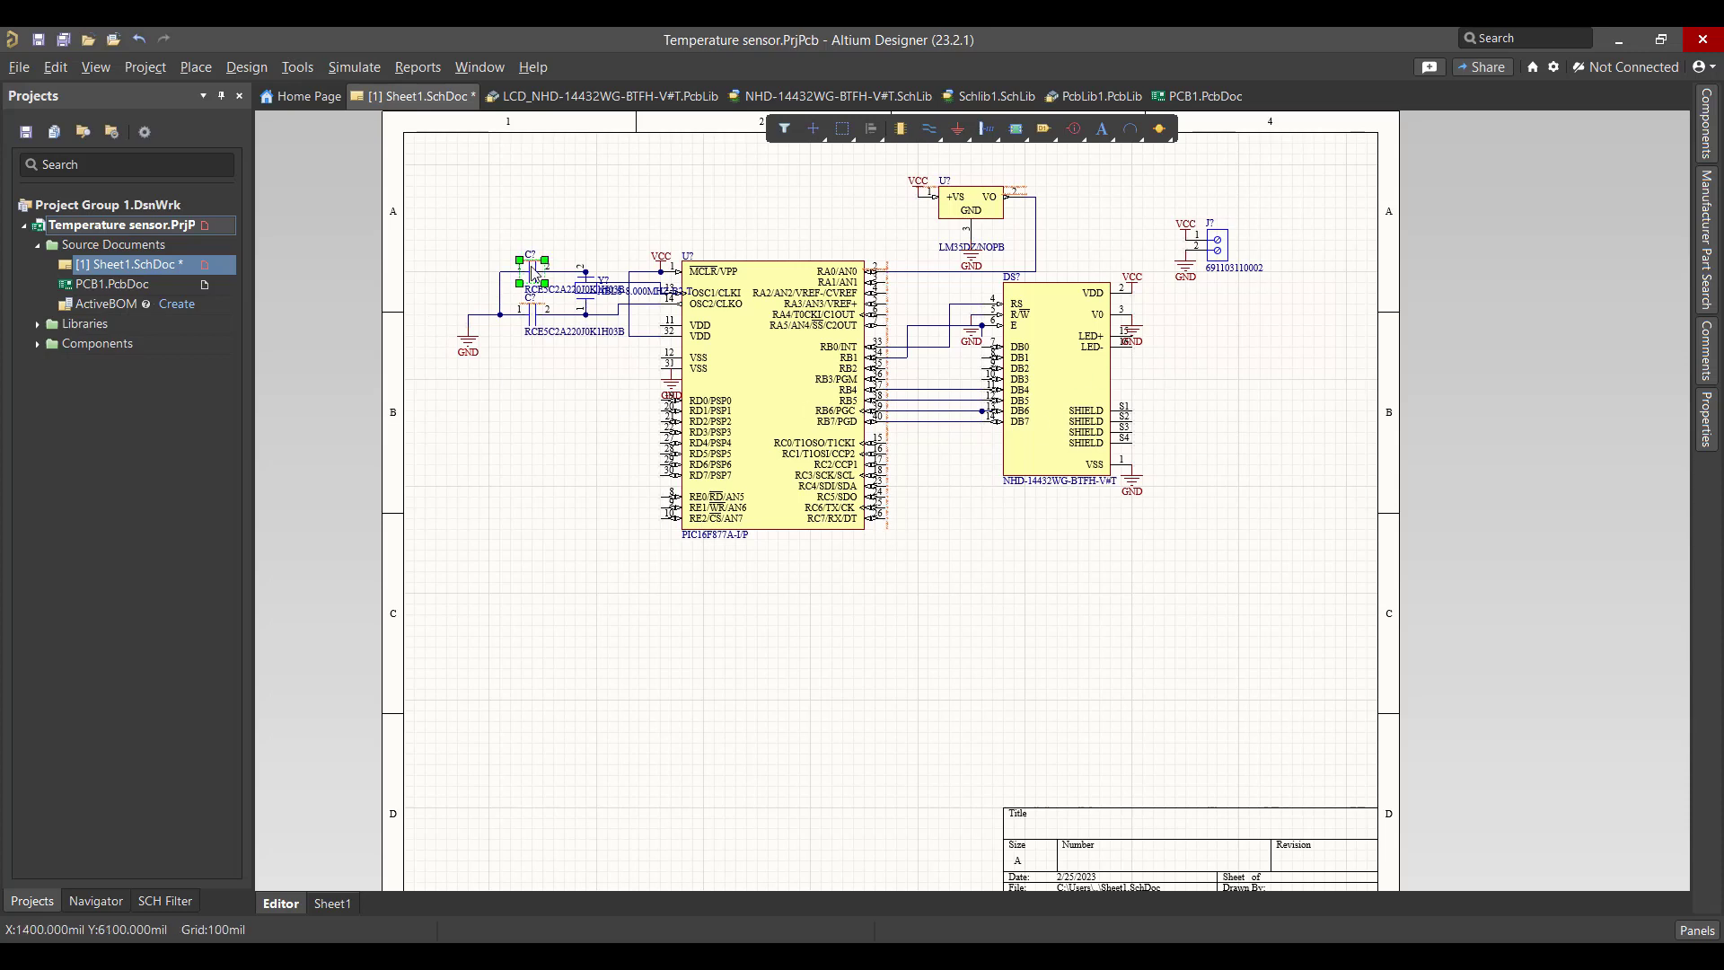
Step: Annotate the schematic and execute the change order, assigning C1, C2, DS1, J1, U1, U2, Y1
{"action": "left_click", "coordinate": [560, 330]}
{"action": "left_click", "coordinate": [299, 68]}
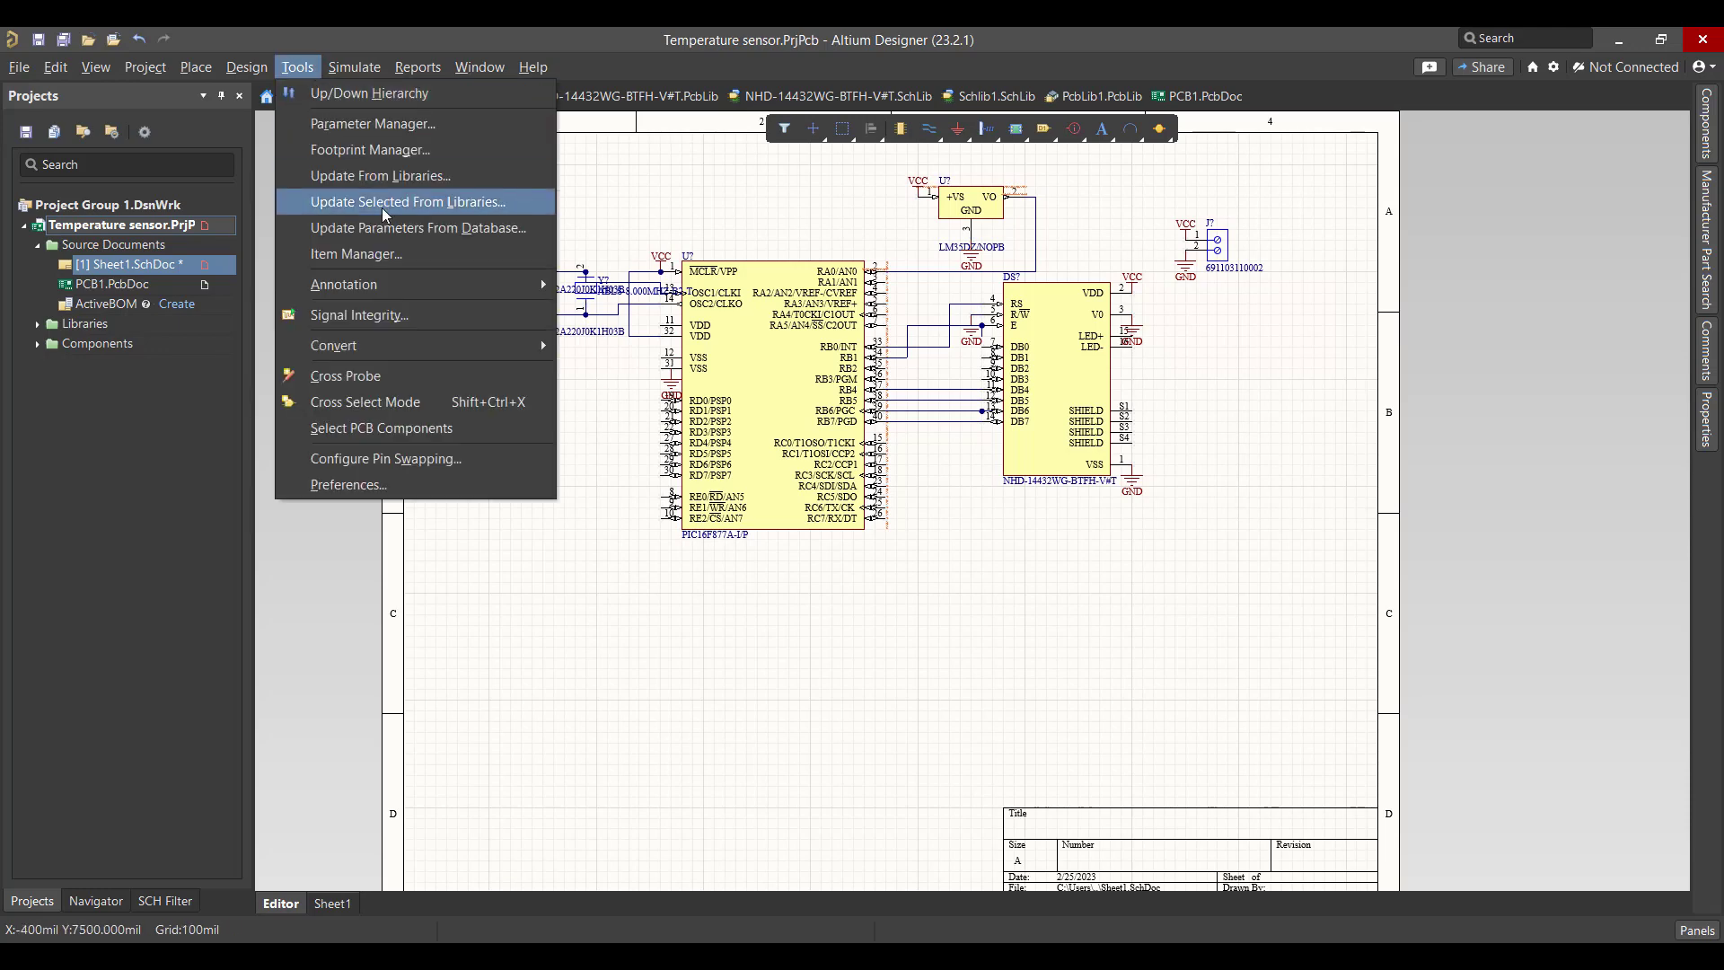
{"action": "mouse_move", "coordinate": [398, 282]}
{"action": "left_click", "coordinate": [620, 283]}
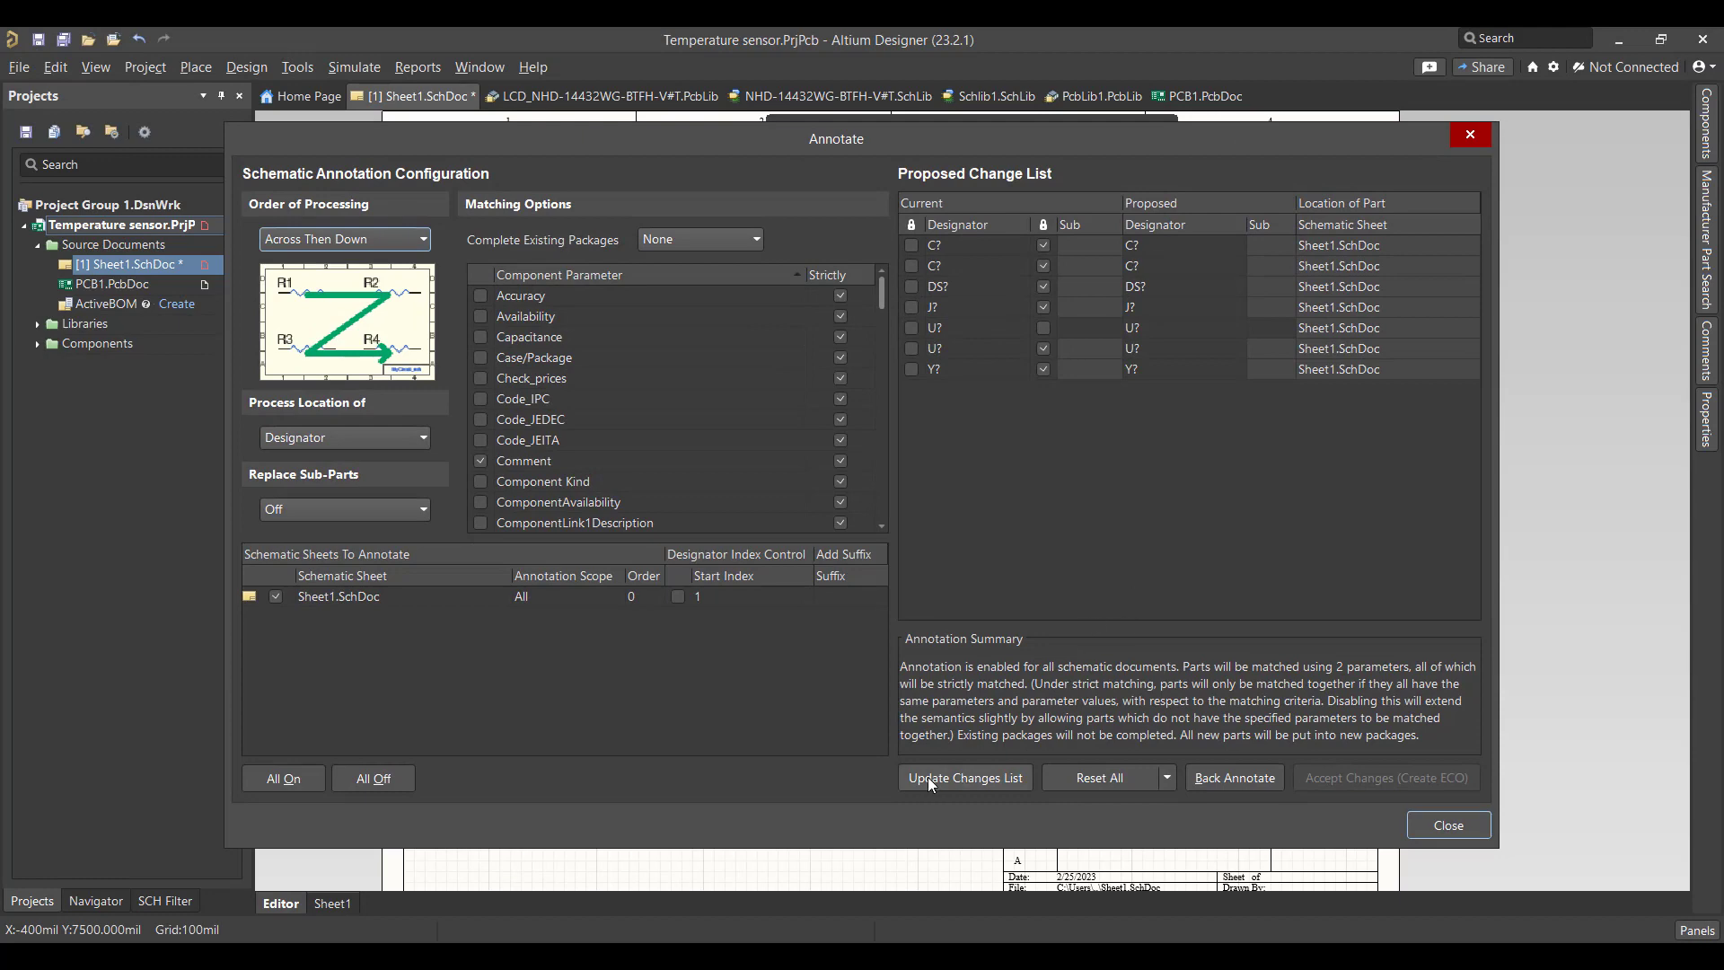
{"action": "left_click", "coordinate": [929, 777]}
{"action": "left_click", "coordinate": [1007, 551]}
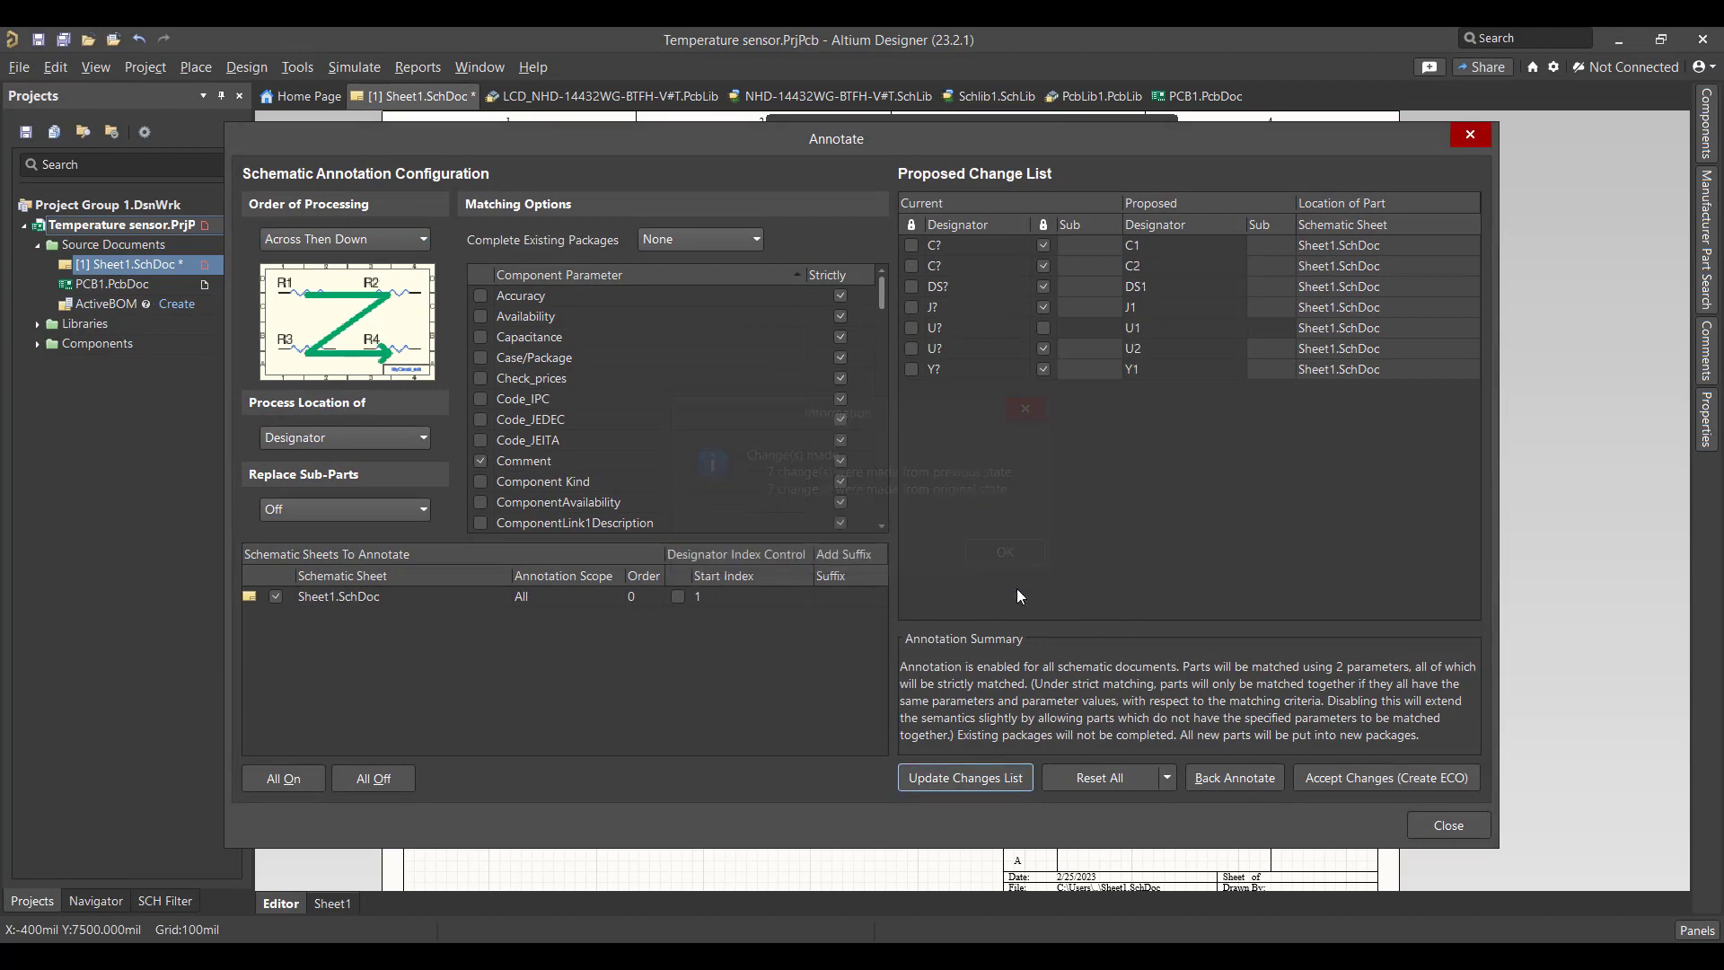
{"action": "left_click", "coordinate": [1334, 778]}
{"action": "left_click", "coordinate": [310, 701]}
{"action": "left_click", "coordinate": [440, 700]}
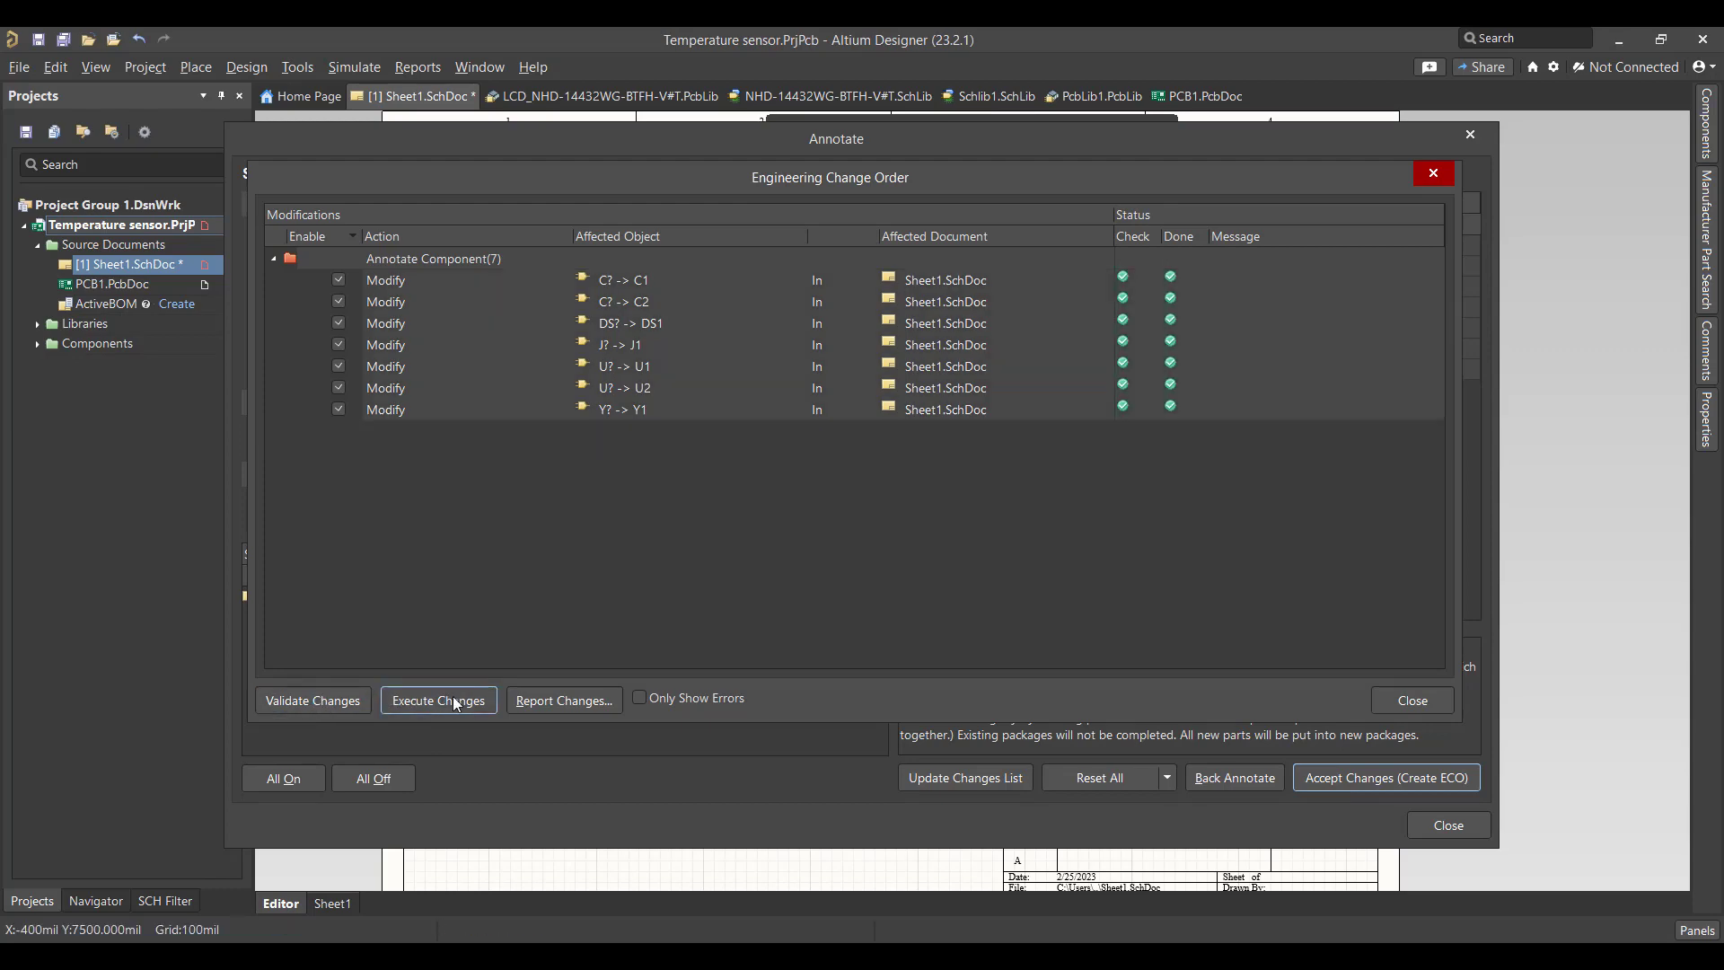
{"action": "left_click", "coordinate": [1419, 699]}
{"action": "left_click", "coordinate": [1446, 826]}
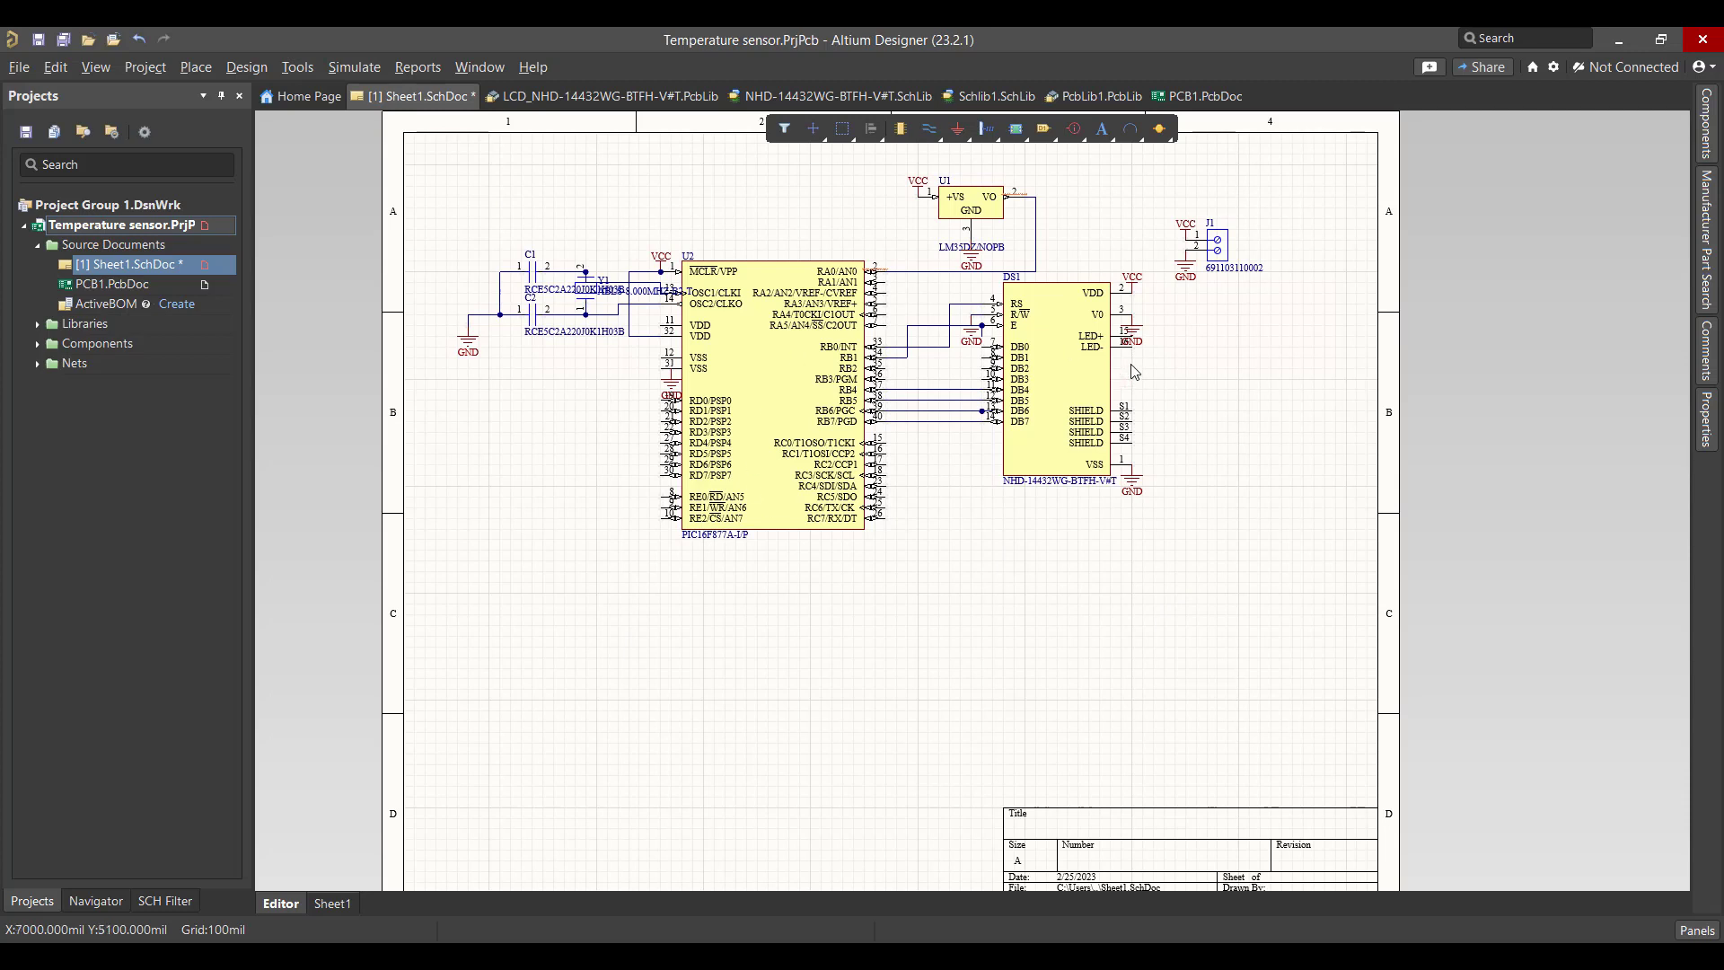
Step: Update PCB1.PcbDoc from the schematic, validating and executing the 7 components and 11 nets
{"action": "left_click", "coordinate": [247, 68]}
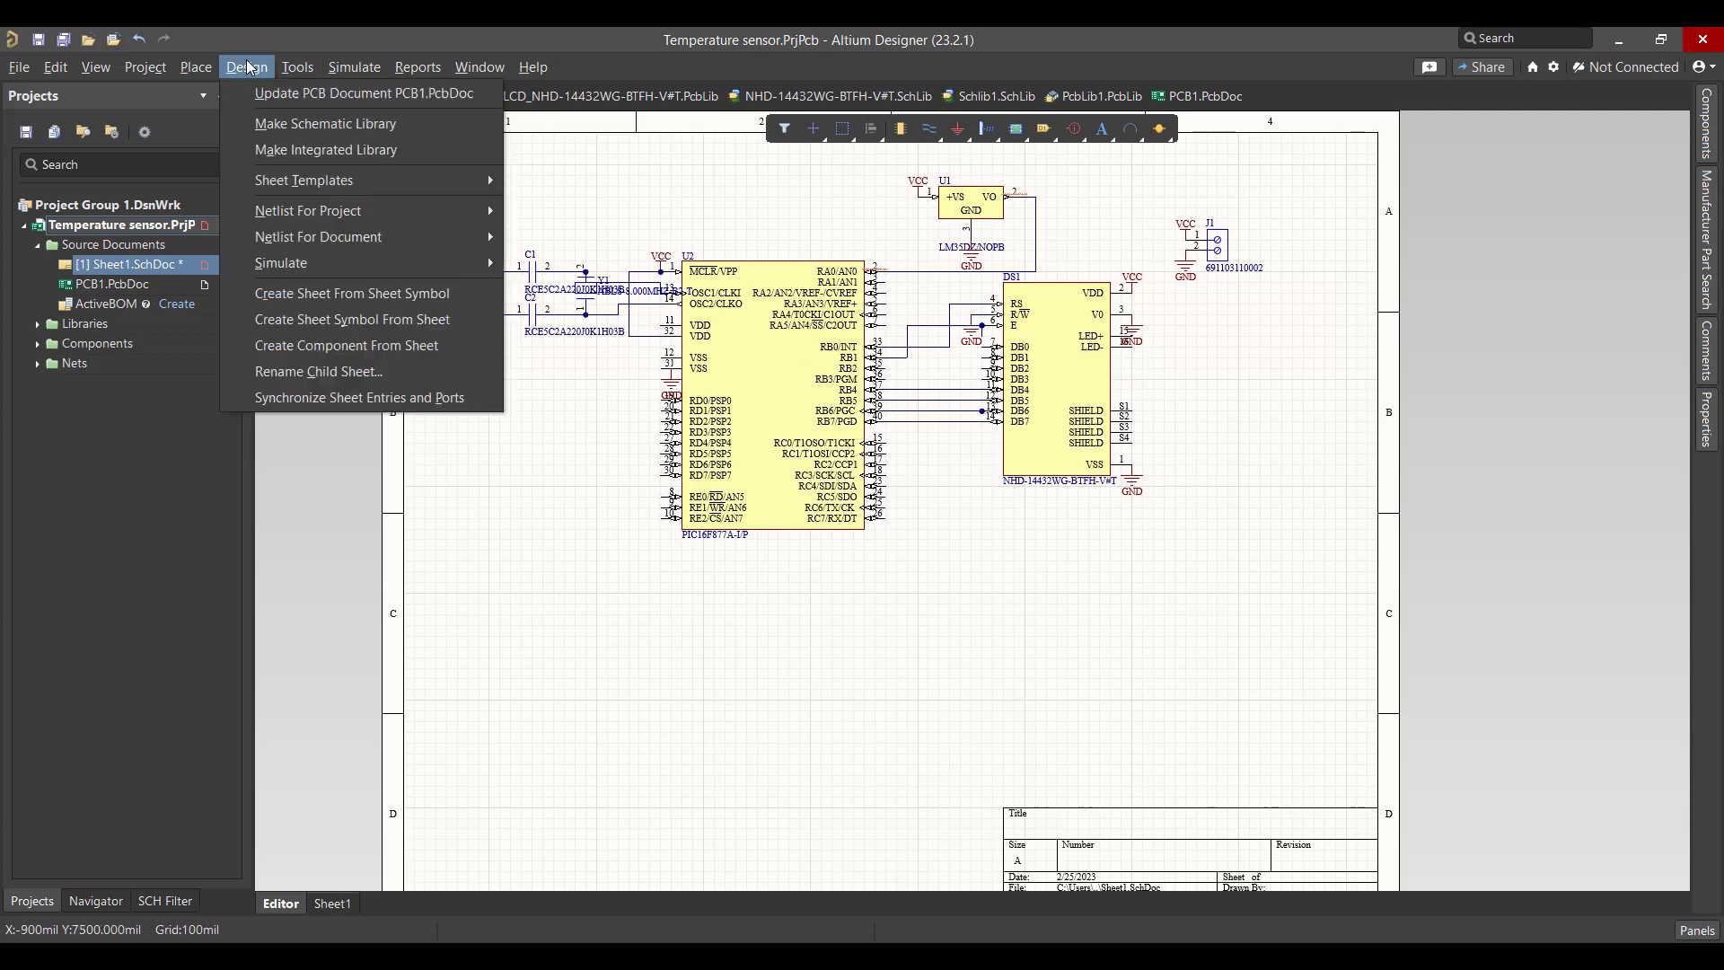
{"action": "left_click", "coordinate": [280, 99]}
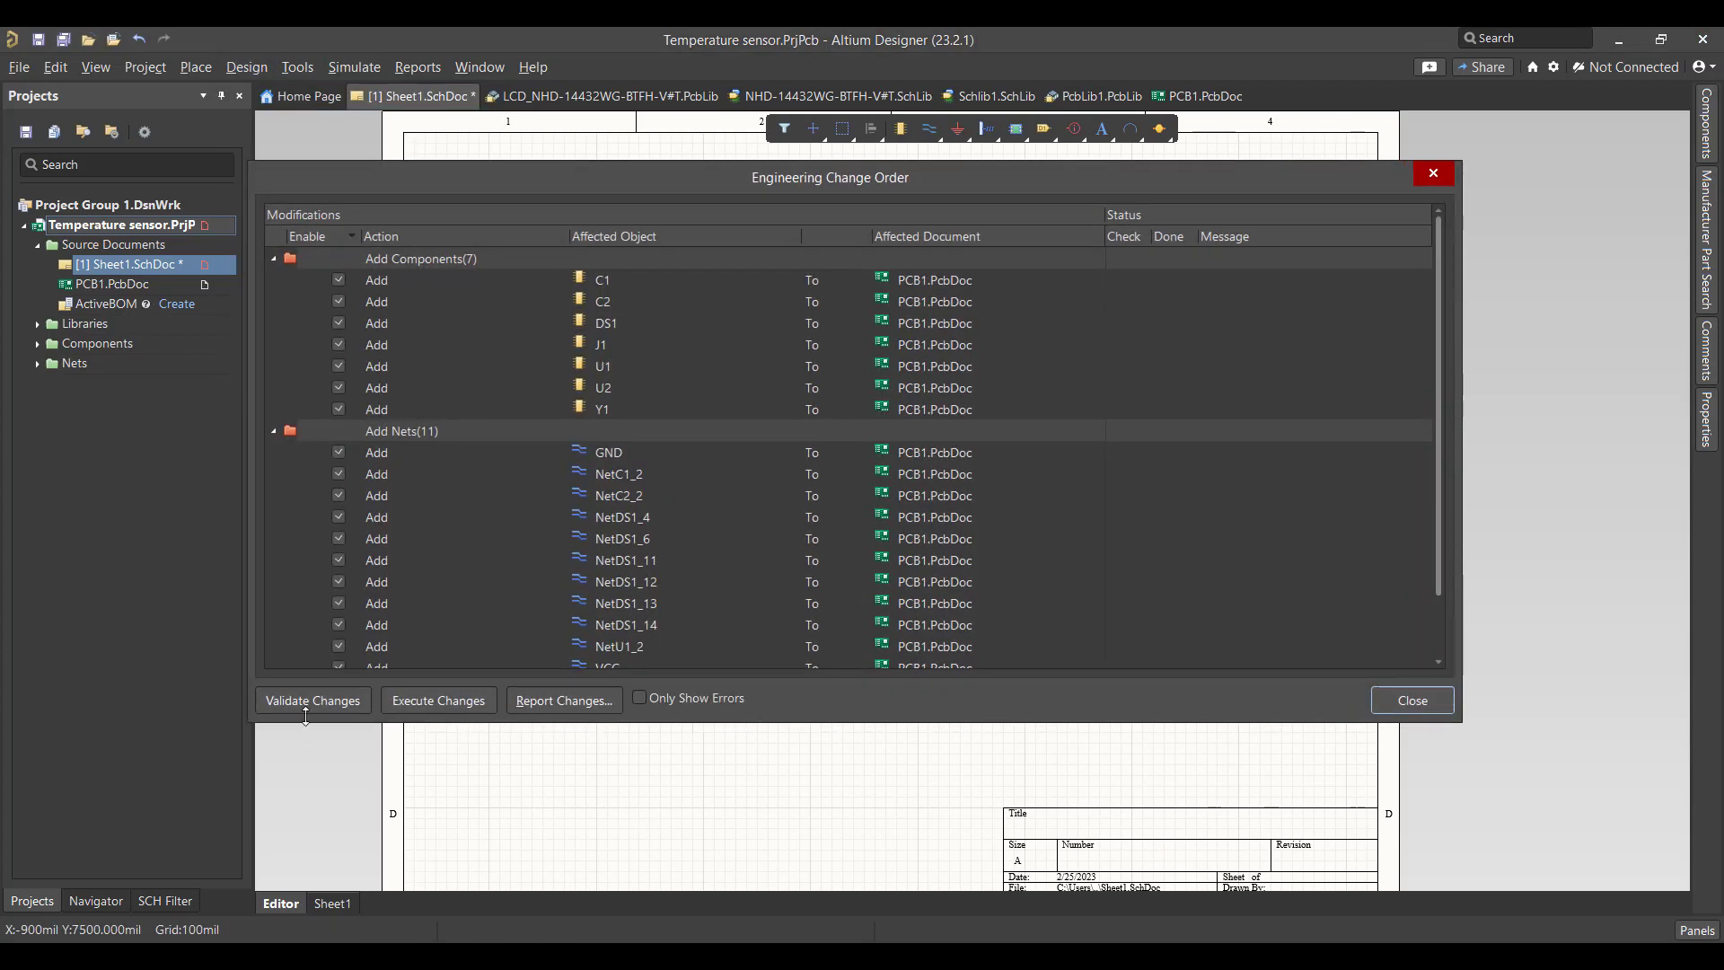
{"action": "left_click", "coordinate": [309, 704]}
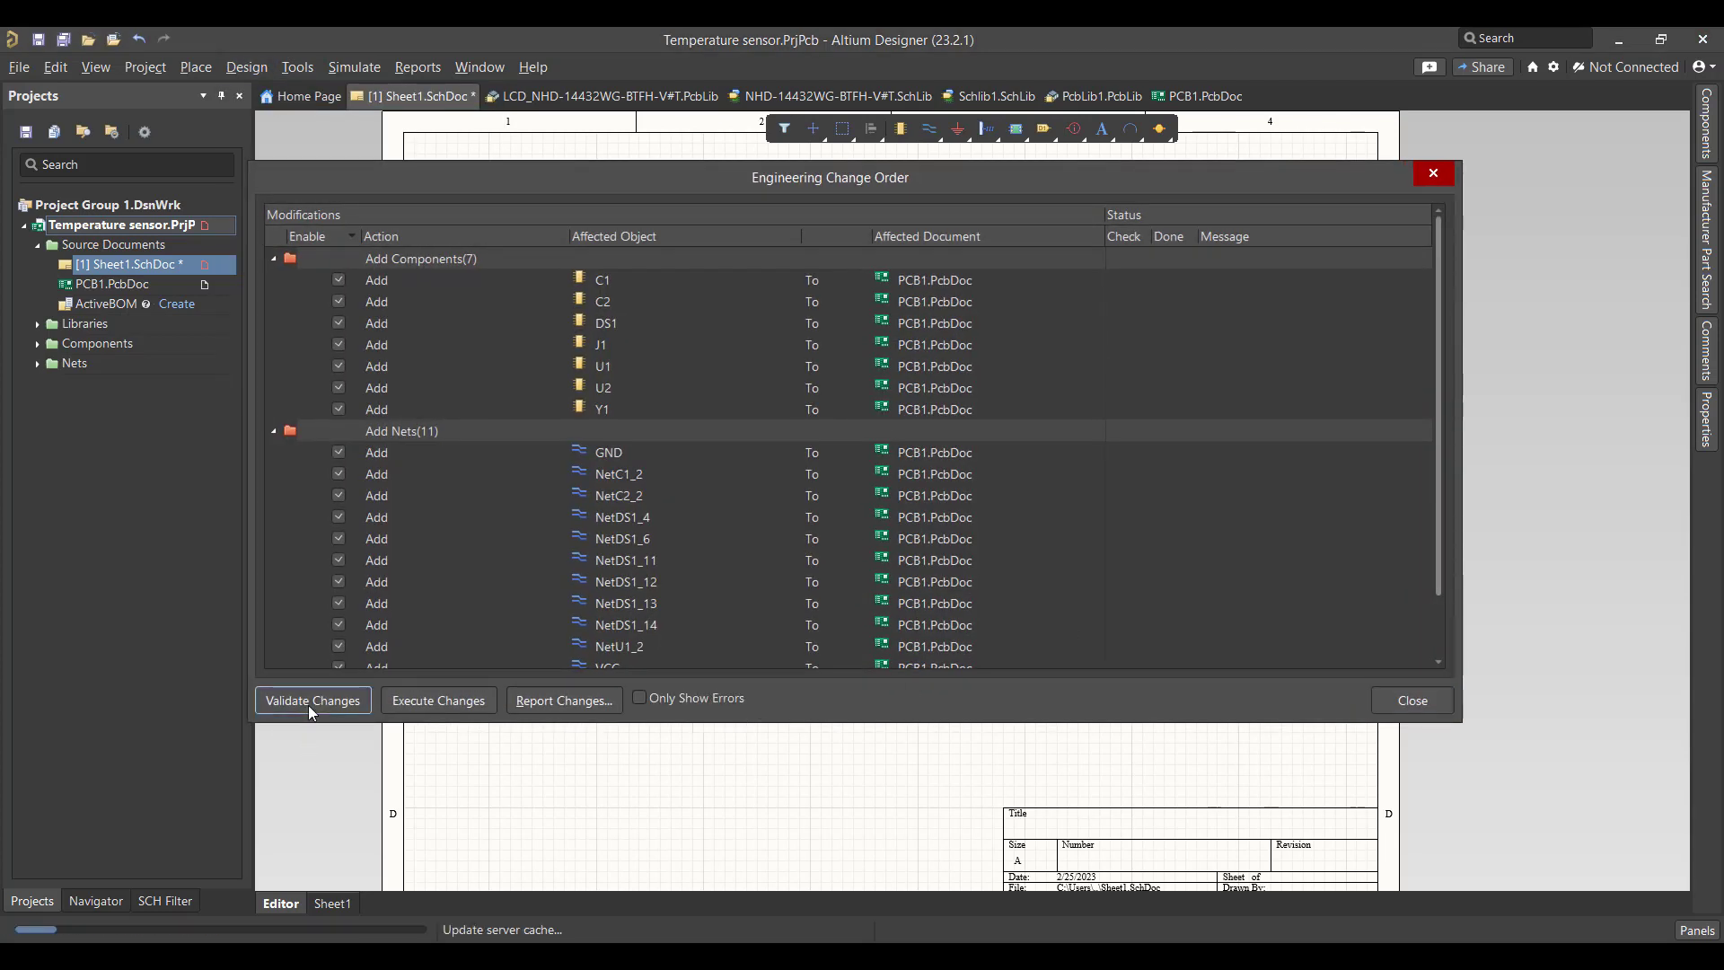
{"action": "left_click", "coordinate": [437, 702]}
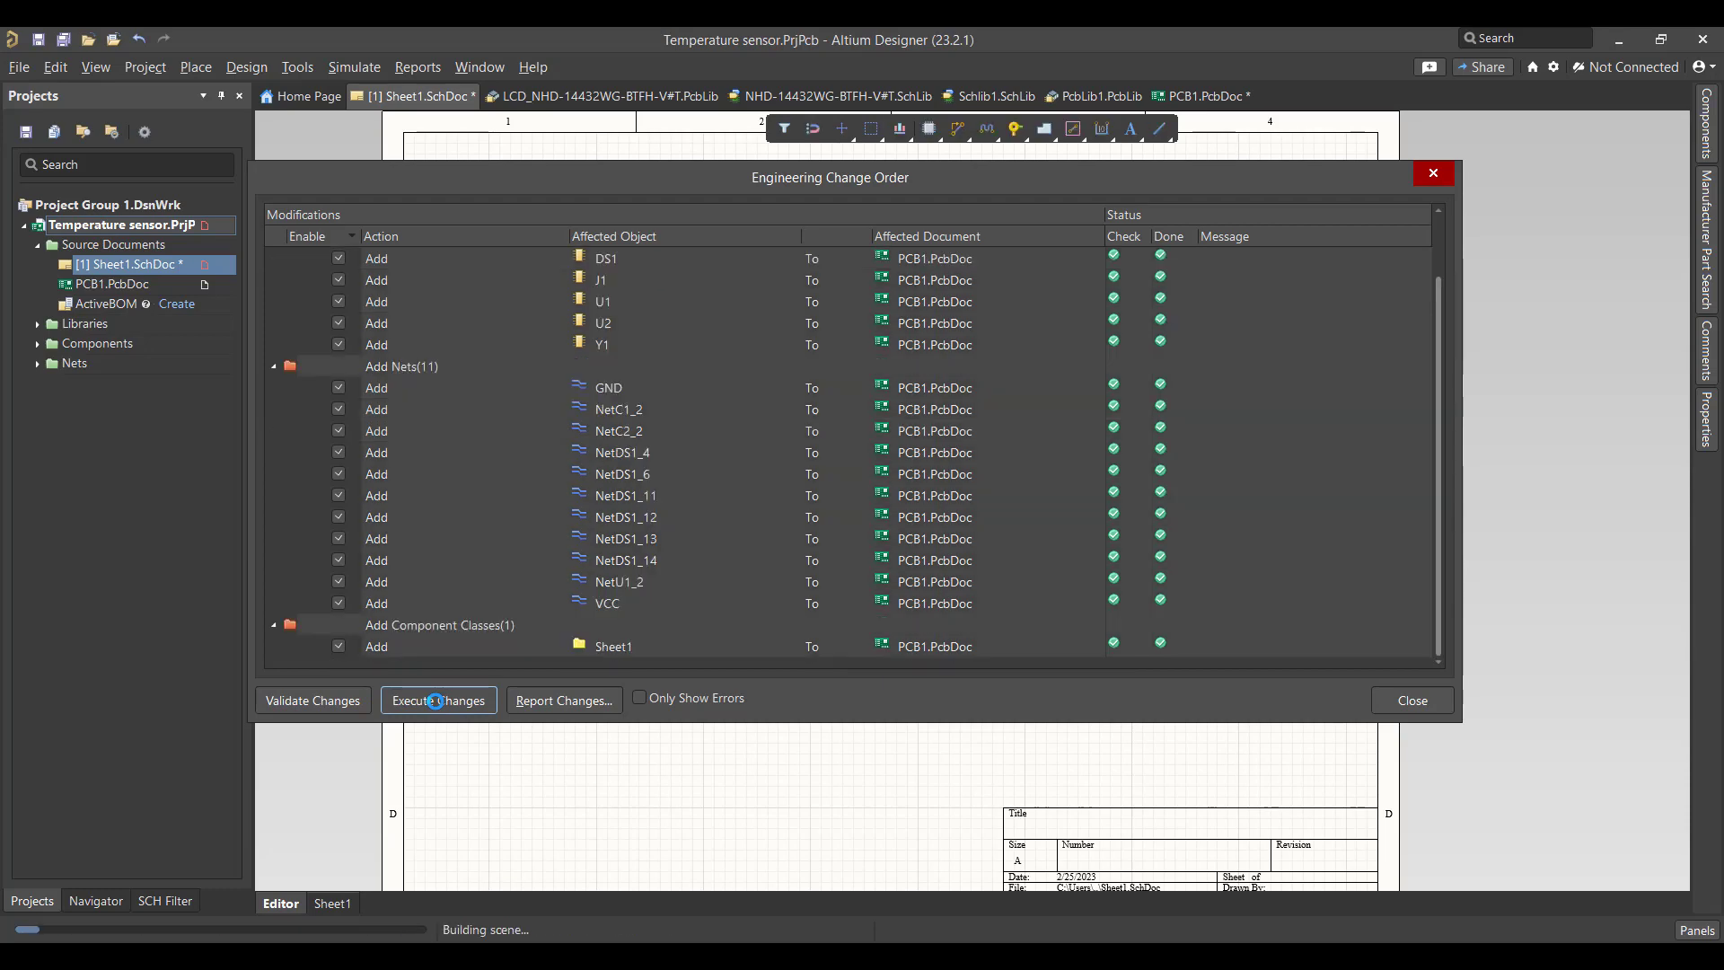
{"action": "left_click", "coordinate": [1412, 702]}
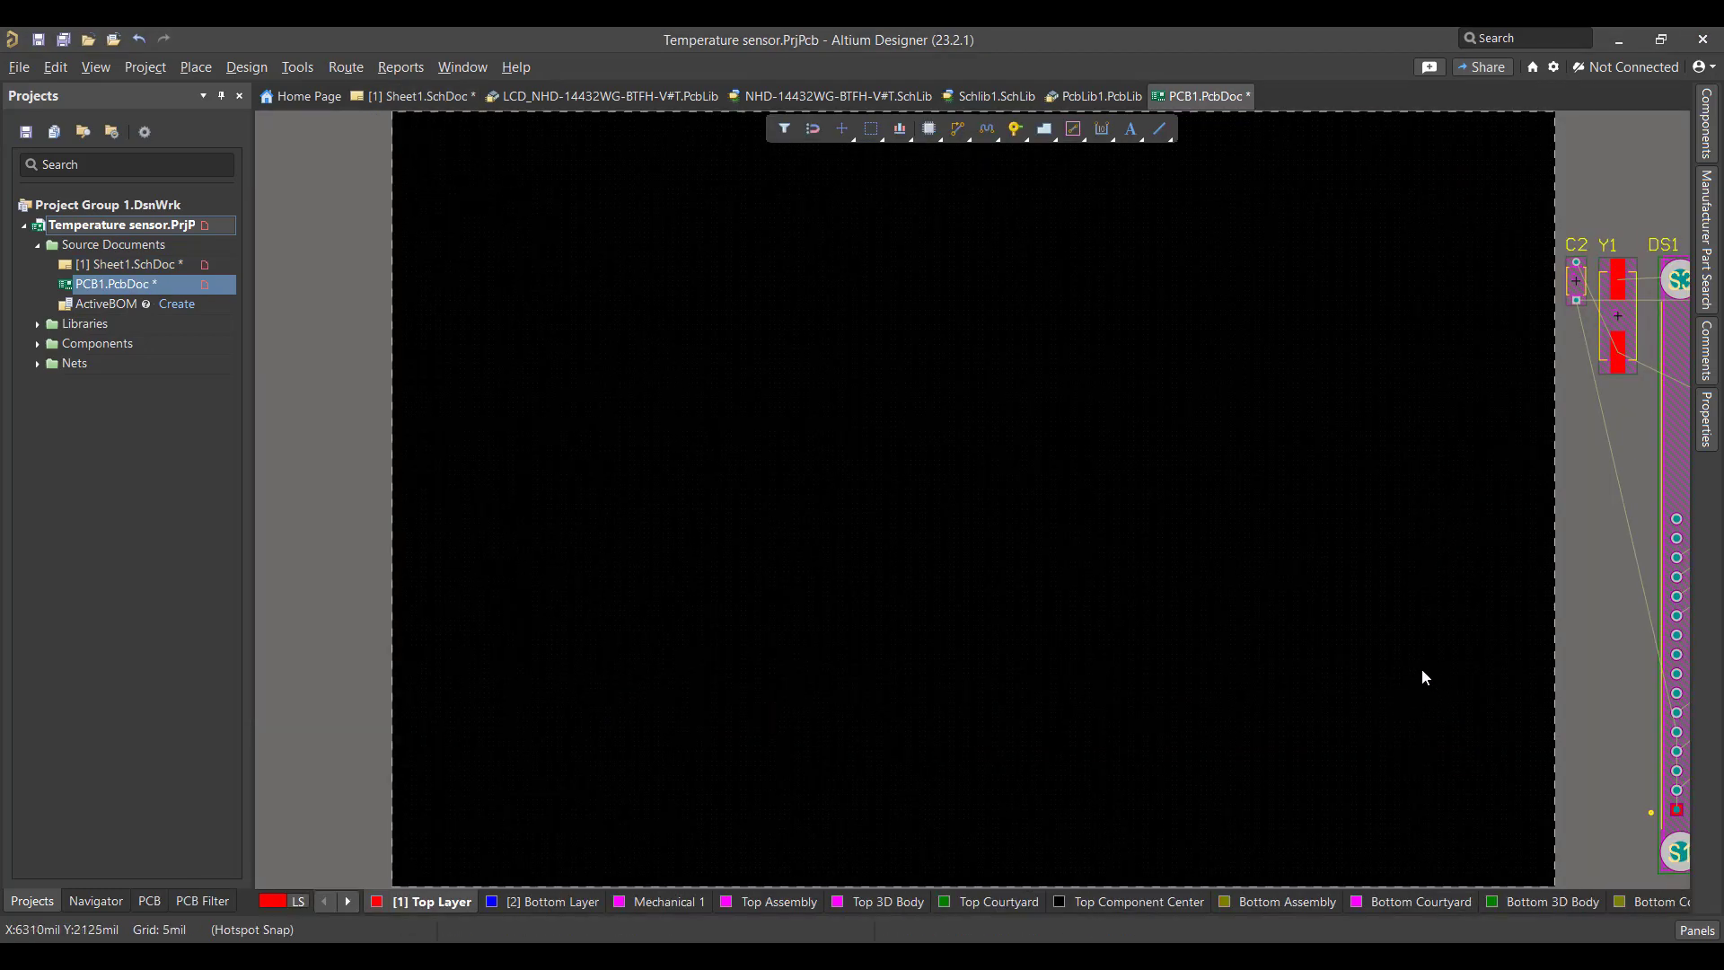
Step: Select all imported components, drag them inside the board outline and rotate them 90°
{"action": "right_click_drag", "start_coordinate": [1413, 689], "coordinate": [774, 669]}
{"action": "left_click_drag", "start_coordinate": [781, 214], "coordinate": [1523, 699]}
{"action": "scroll", "coordinate": [751, 466], "scroll_direction": "down", "scroll_amount": 3, "text": "ctrl"}
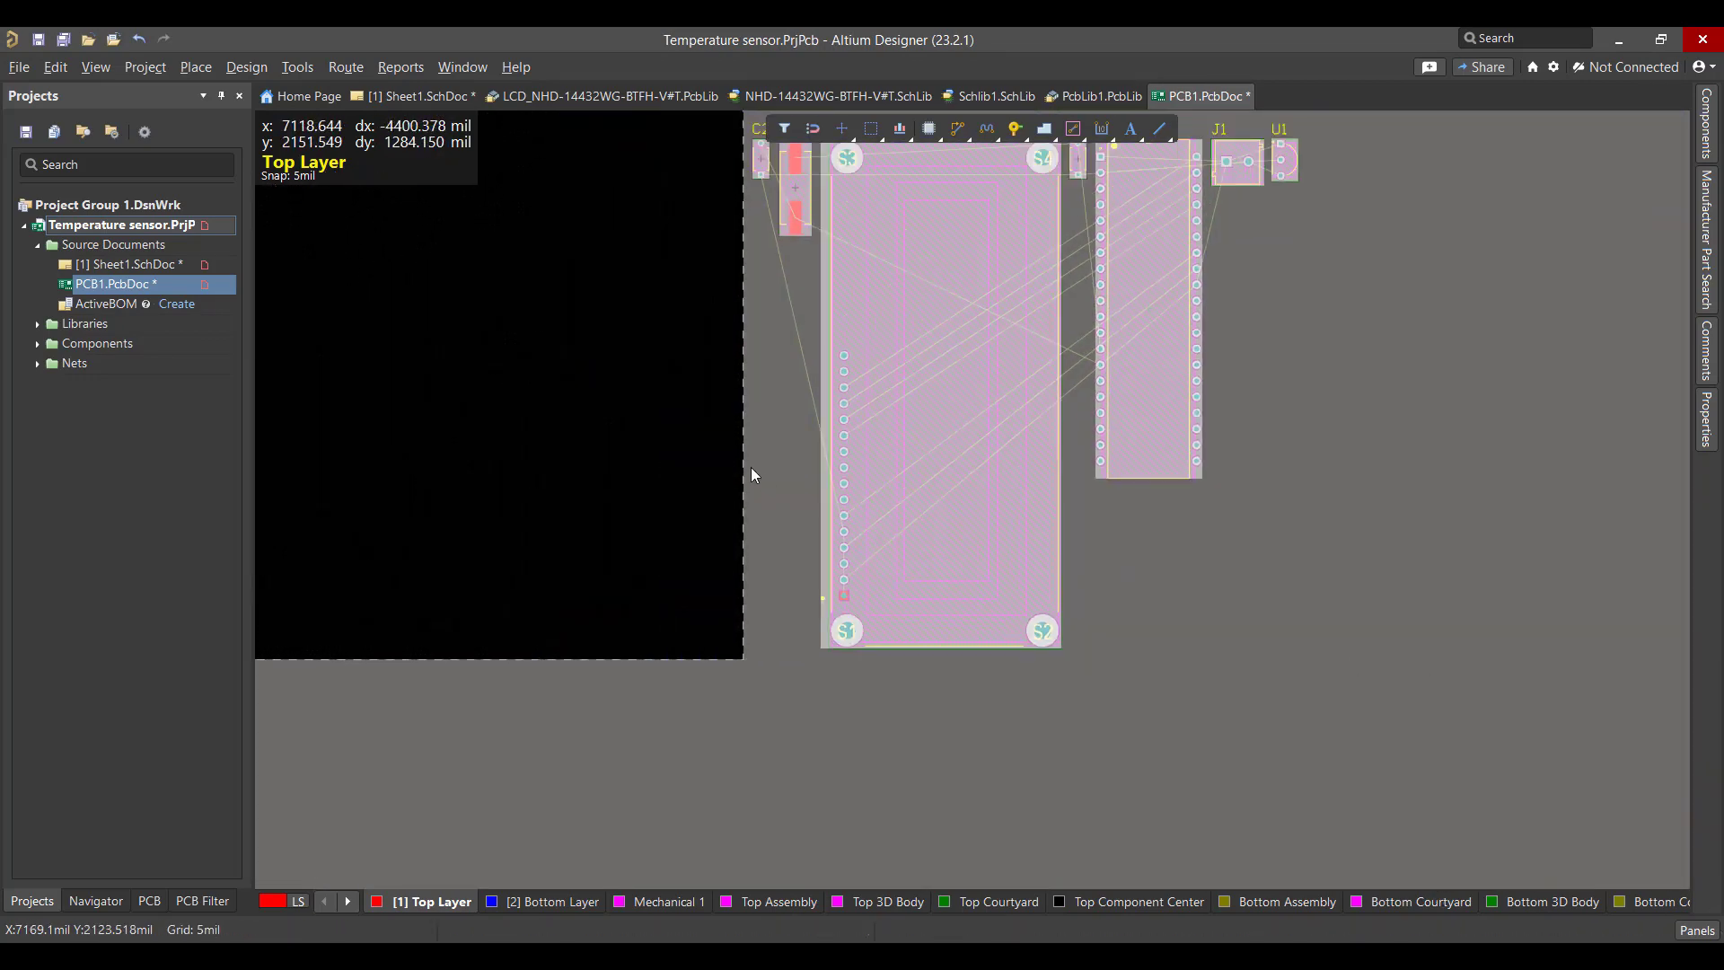
{"action": "left_click_drag", "start_coordinate": [847, 415], "coordinate": [347, 418]}
{"action": "right_click_drag", "start_coordinate": [509, 470], "coordinate": [804, 488]}
{"action": "scroll", "coordinate": [667, 414], "scroll_direction": "up", "scroll_amount": 1, "text": "ctrl"}
{"action": "right_click_drag", "start_coordinate": [668, 414], "coordinate": [654, 557]}
{"action": "scroll", "coordinate": [653, 560], "scroll_direction": "up", "scroll_amount": 1, "text": "ctrl"}
{"action": "mouse_move", "coordinate": [653, 560]}
{"action": "left_mouse_down"}
{"action": "mouse_move", "coordinate": [648, 539]}
{"action": "mouse_move", "coordinate": [700, 546]}
{"action": "mouse_move", "coordinate": [648, 558]}
{"action": "left_mouse_up"}
{"action": "key", "text": "space"}
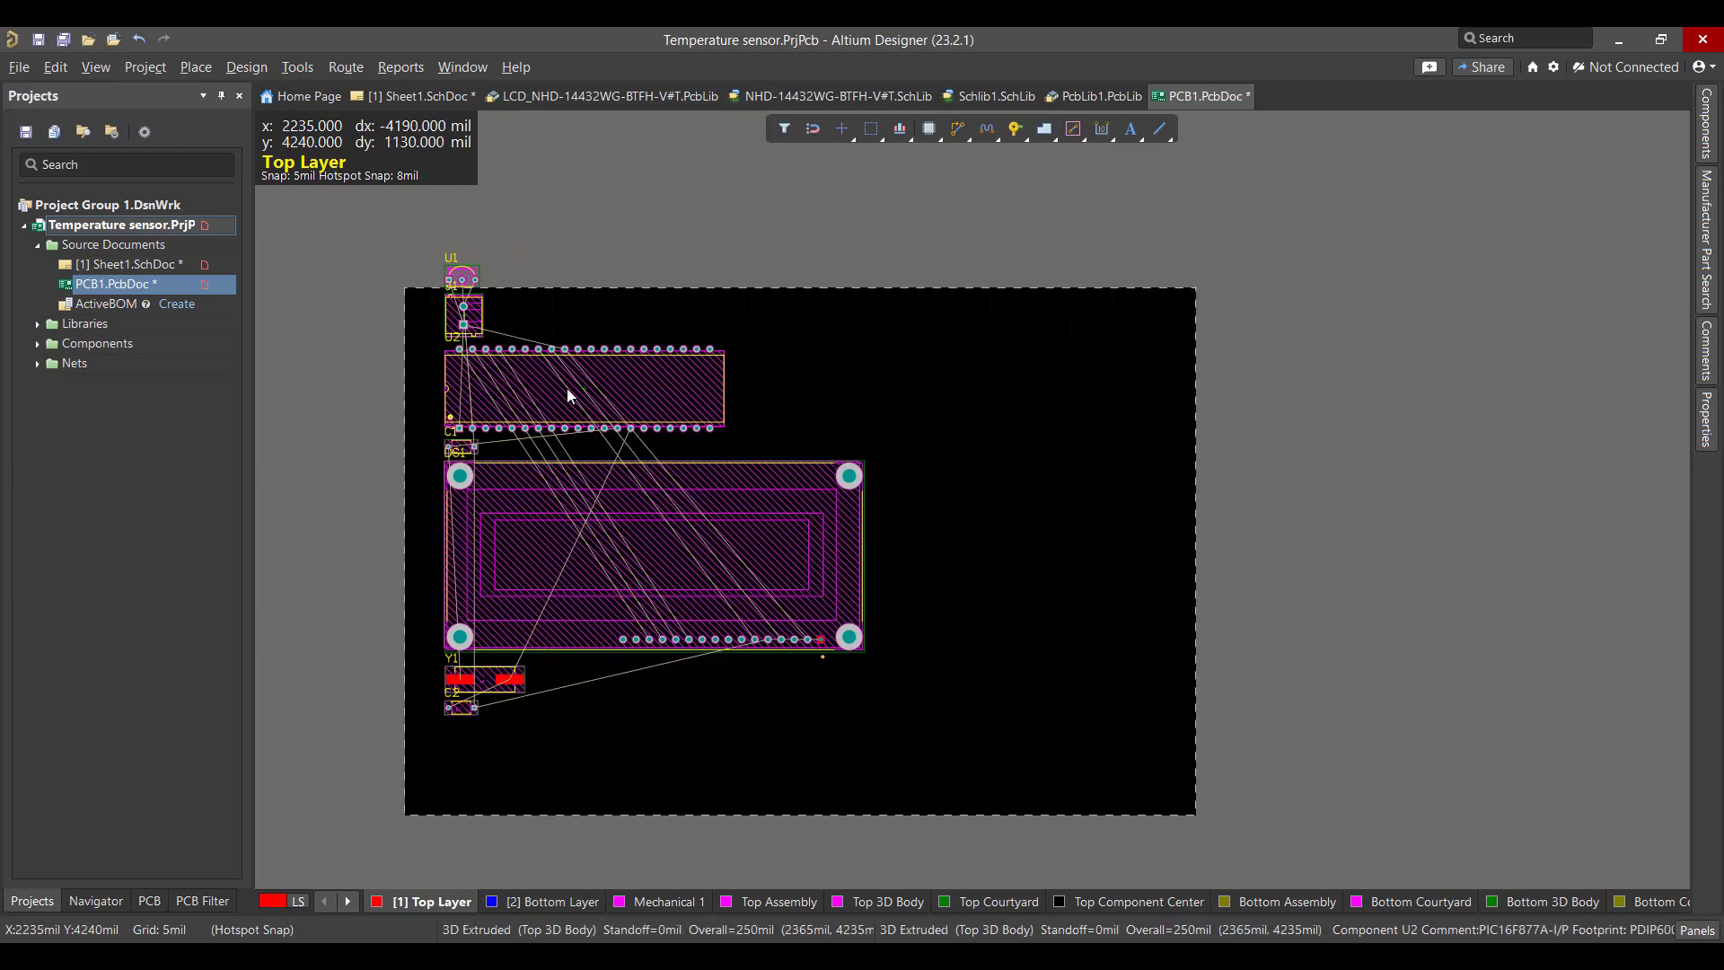
Step: Arrange DS1 at the top with U2, U1, J1 and Y1 positioned and rotated beneath
{"action": "left_click_drag", "start_coordinate": [567, 388], "coordinate": [670, 746]}
{"action": "left_click_drag", "start_coordinate": [488, 316], "coordinate": [893, 759]}
{"action": "left_click_drag", "start_coordinate": [555, 558], "coordinate": [692, 405]}
{"action": "left_click_drag", "start_coordinate": [462, 278], "coordinate": [509, 550]}
{"action": "key", "text": "space"}
{"action": "left_click_drag", "start_coordinate": [485, 680], "coordinate": [886, 567]}
{"action": "key", "text": "space"}
{"action": "key", "text": "space"}
{"action": "left_click_drag", "start_coordinate": [759, 709], "coordinate": [794, 536]}
{"action": "key", "text": "space"}
{"action": "key", "text": "space"}
{"action": "key", "text": "space"}
{"action": "left_click_drag", "start_coordinate": [869, 747], "coordinate": [506, 601]}
{"action": "key", "text": "space"}
{"action": "left_click", "coordinate": [506, 601]}
Step: Place C2 and C1 beside Y1 and fine-tune the positions of DS1, U1 and J1
{"action": "left_click_drag", "start_coordinate": [461, 708], "coordinate": [920, 542]}
{"action": "left_click_drag", "start_coordinate": [462, 451], "coordinate": [929, 589]}
{"action": "left_click_drag", "start_coordinate": [702, 426], "coordinate": [718, 403]}
{"action": "left_click", "coordinate": [512, 544]}
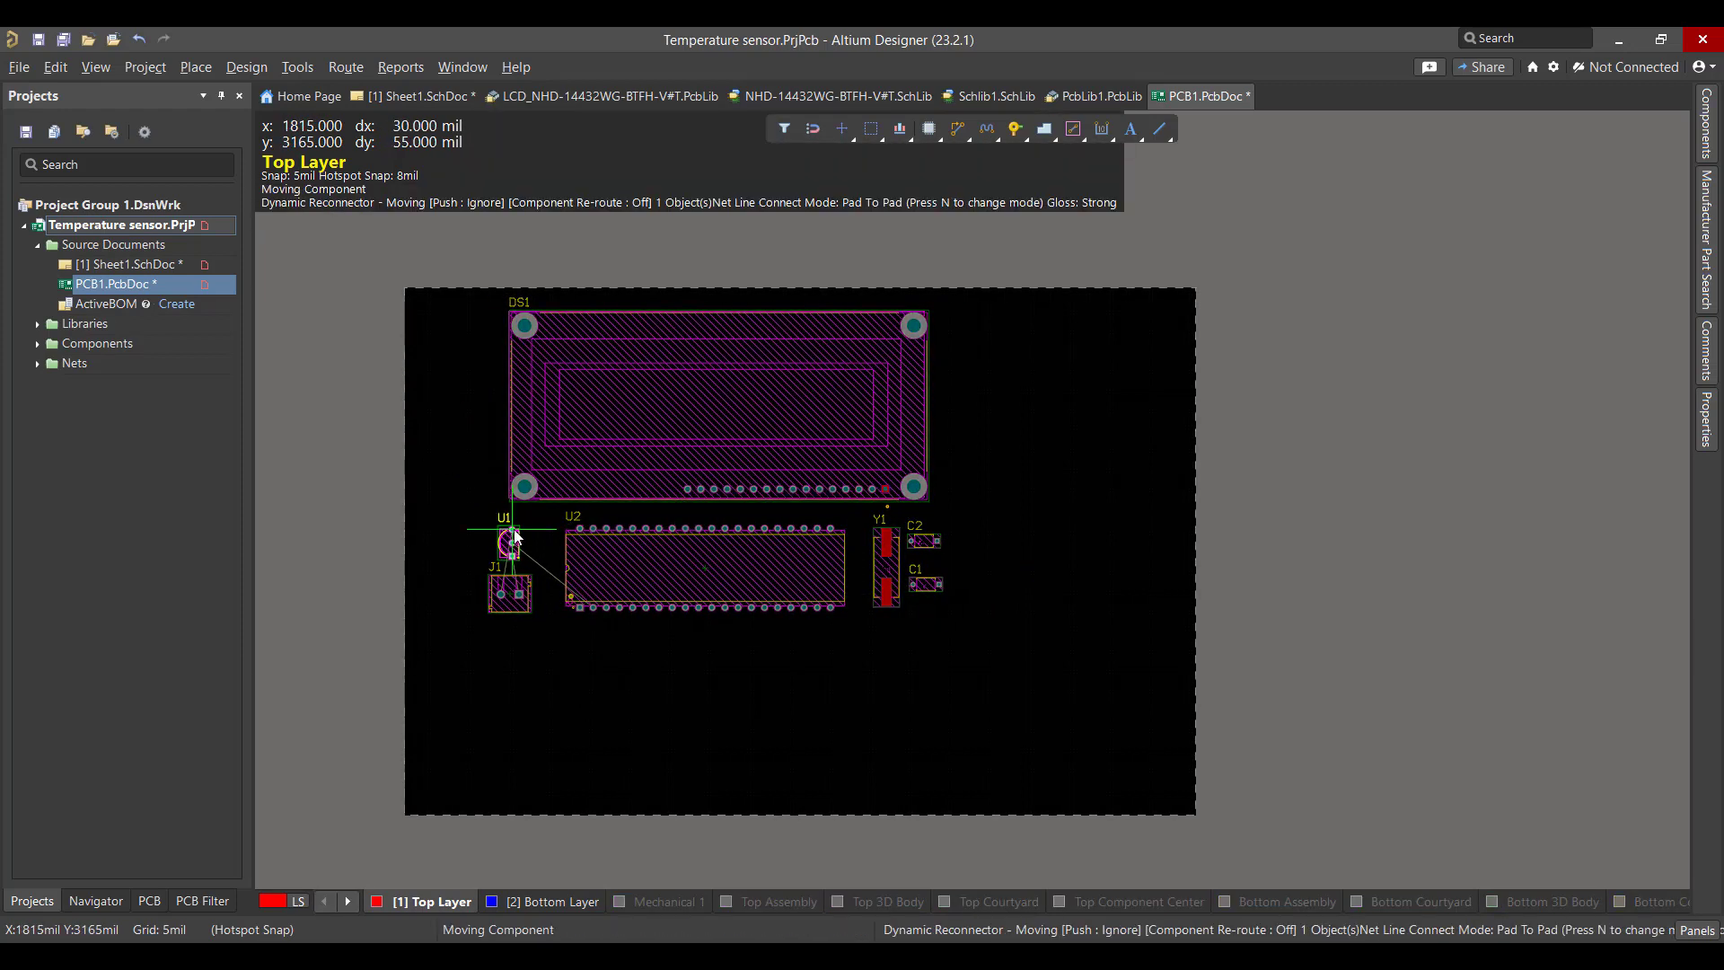
{"action": "left_click", "coordinate": [514, 536]}
{"action": "left_click", "coordinate": [523, 598]}
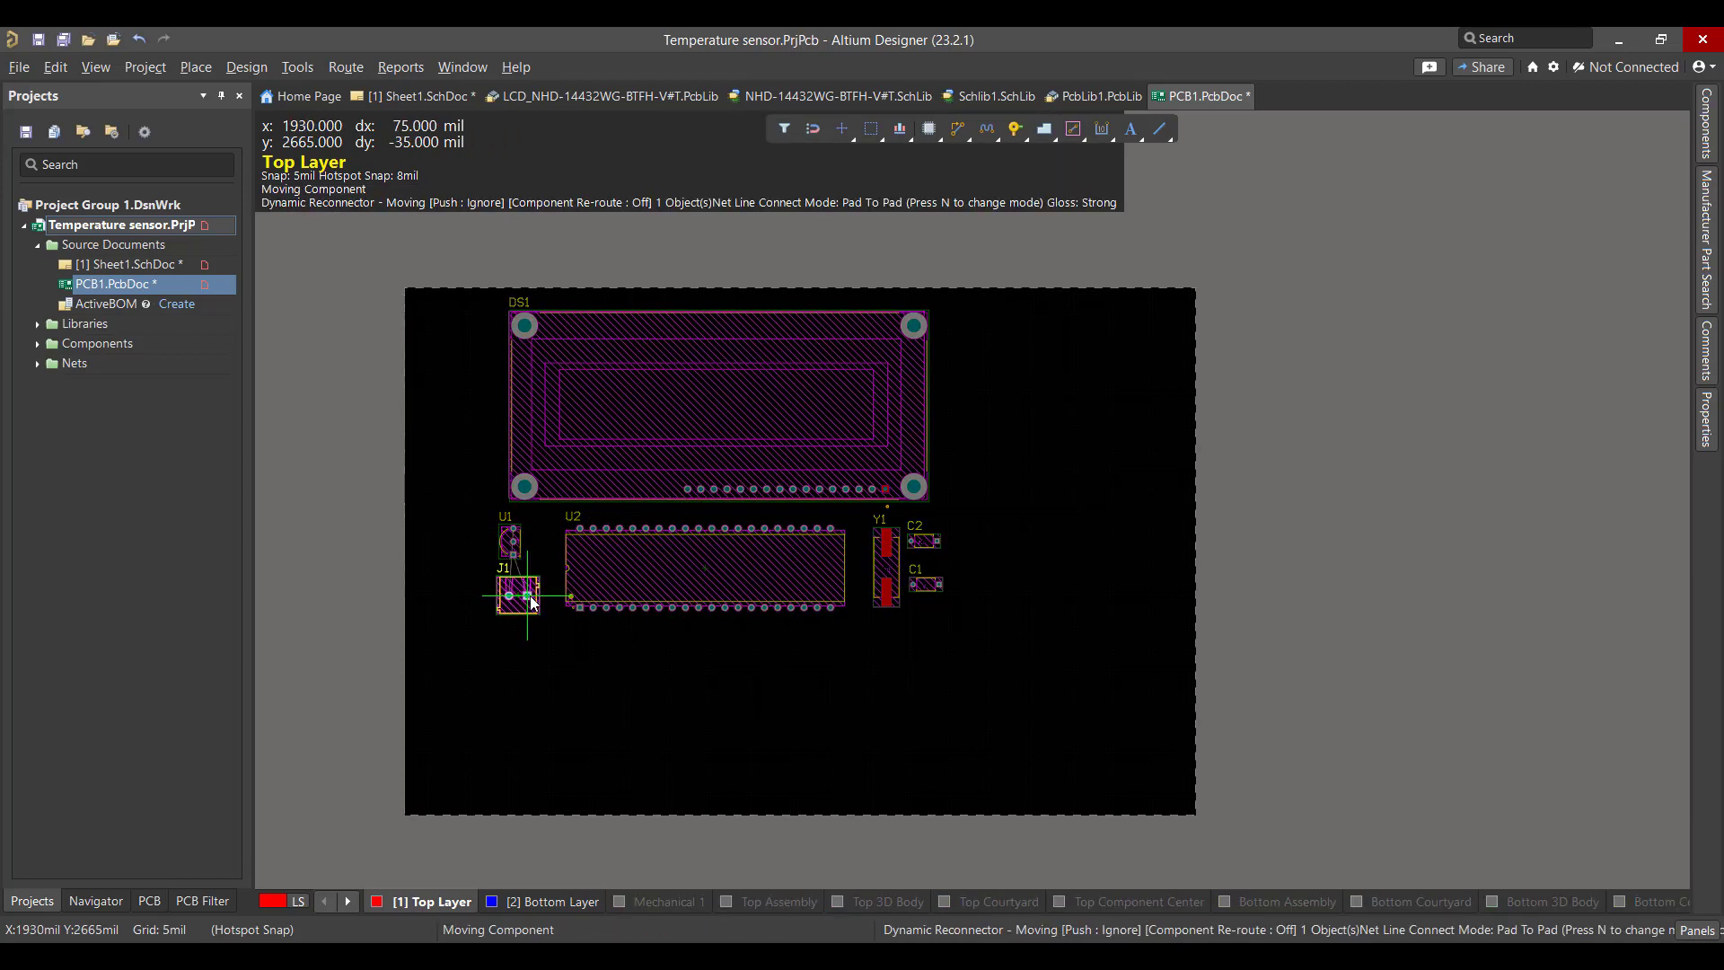
{"action": "left_click", "coordinate": [533, 602]}
{"action": "left_click", "coordinate": [534, 595]}
{"action": "left_click", "coordinate": [536, 593]}
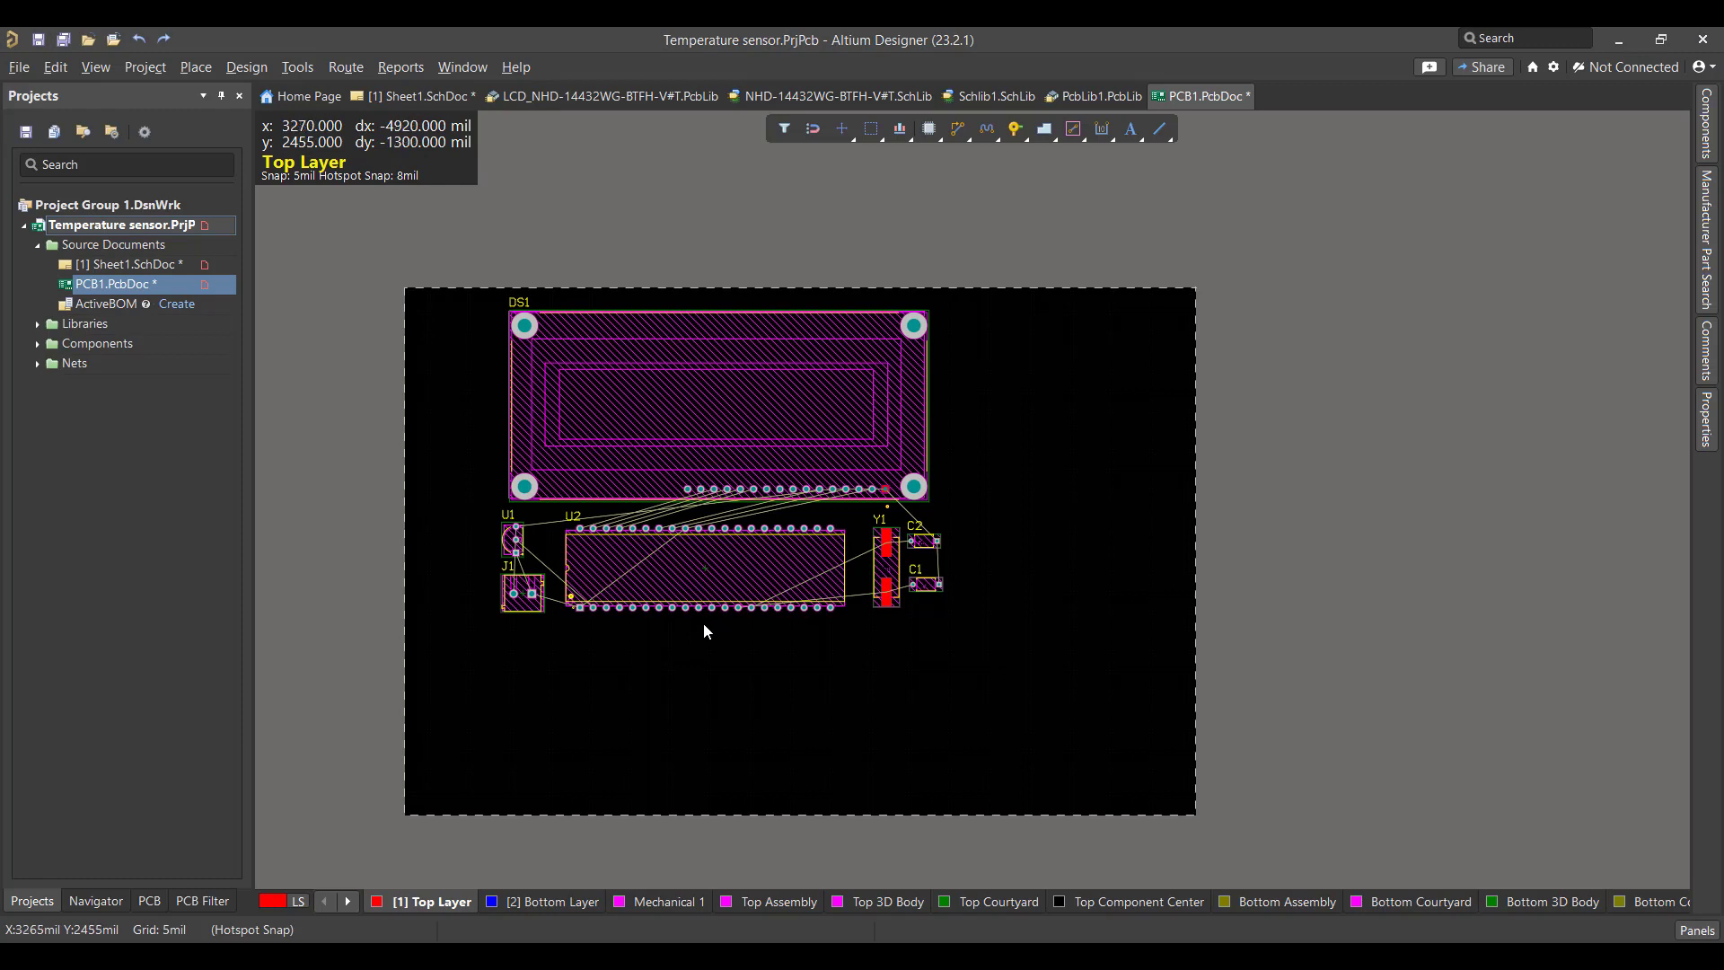
Step: In Board Planning Mode, pull the board's right, left and bottom edges in, then return to 2D
{"action": "left_click", "coordinate": [96, 68]}
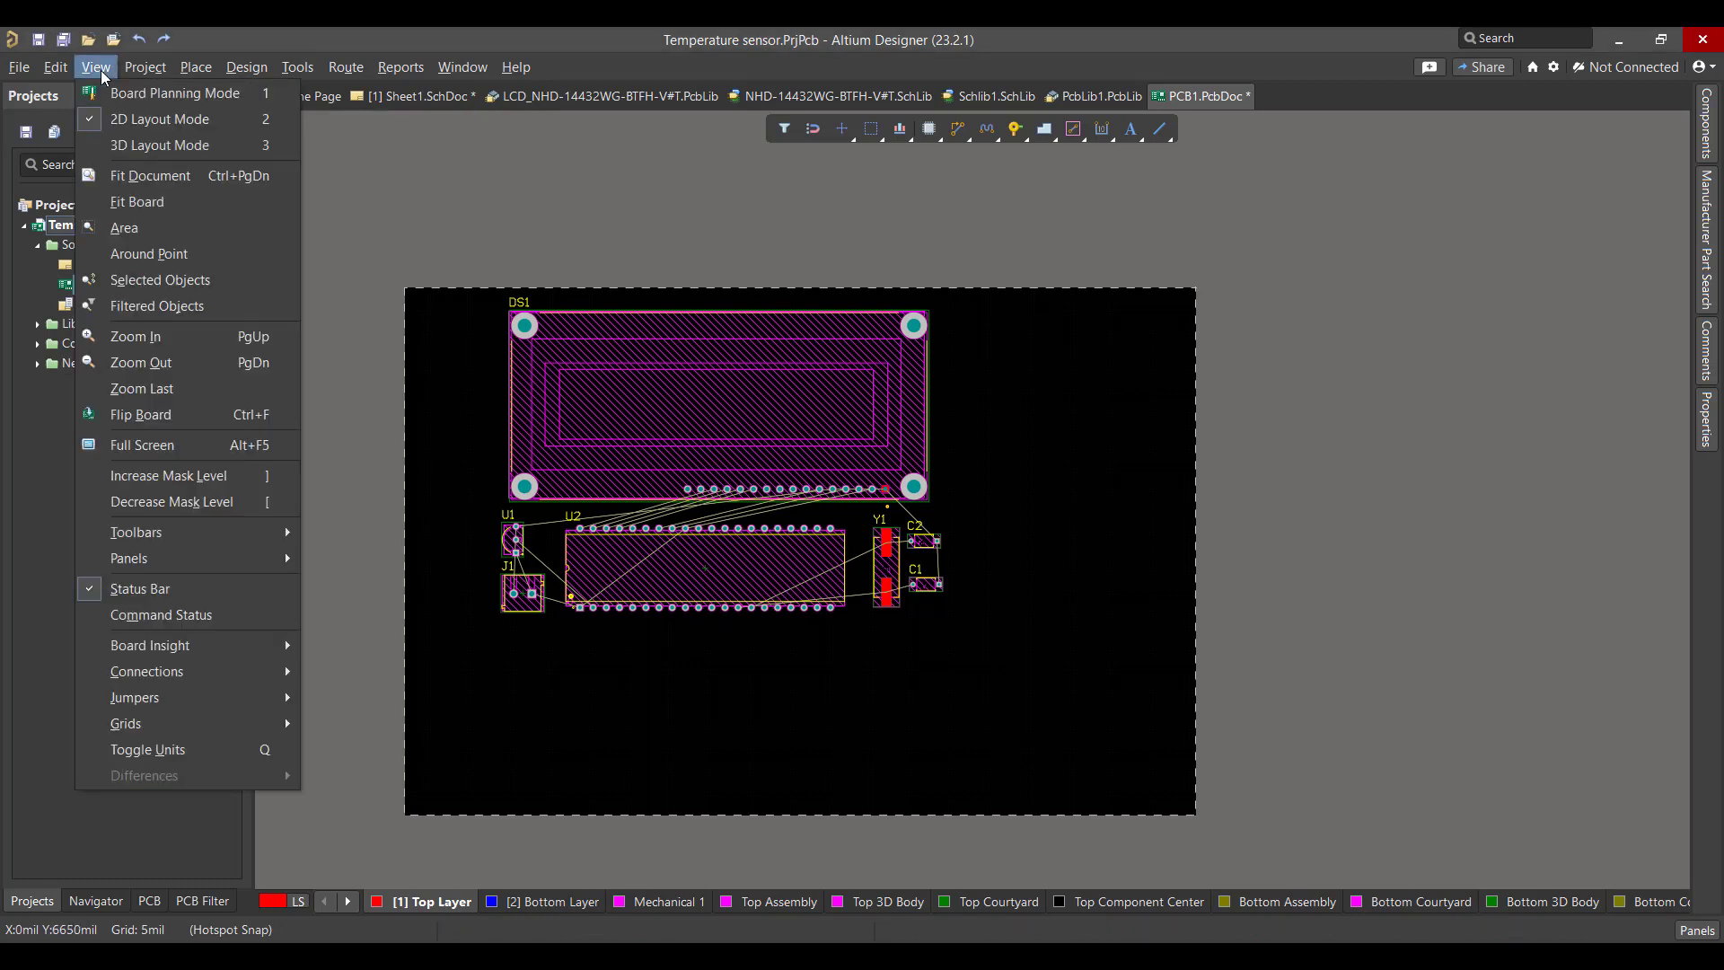
{"action": "left_click", "coordinate": [114, 95]}
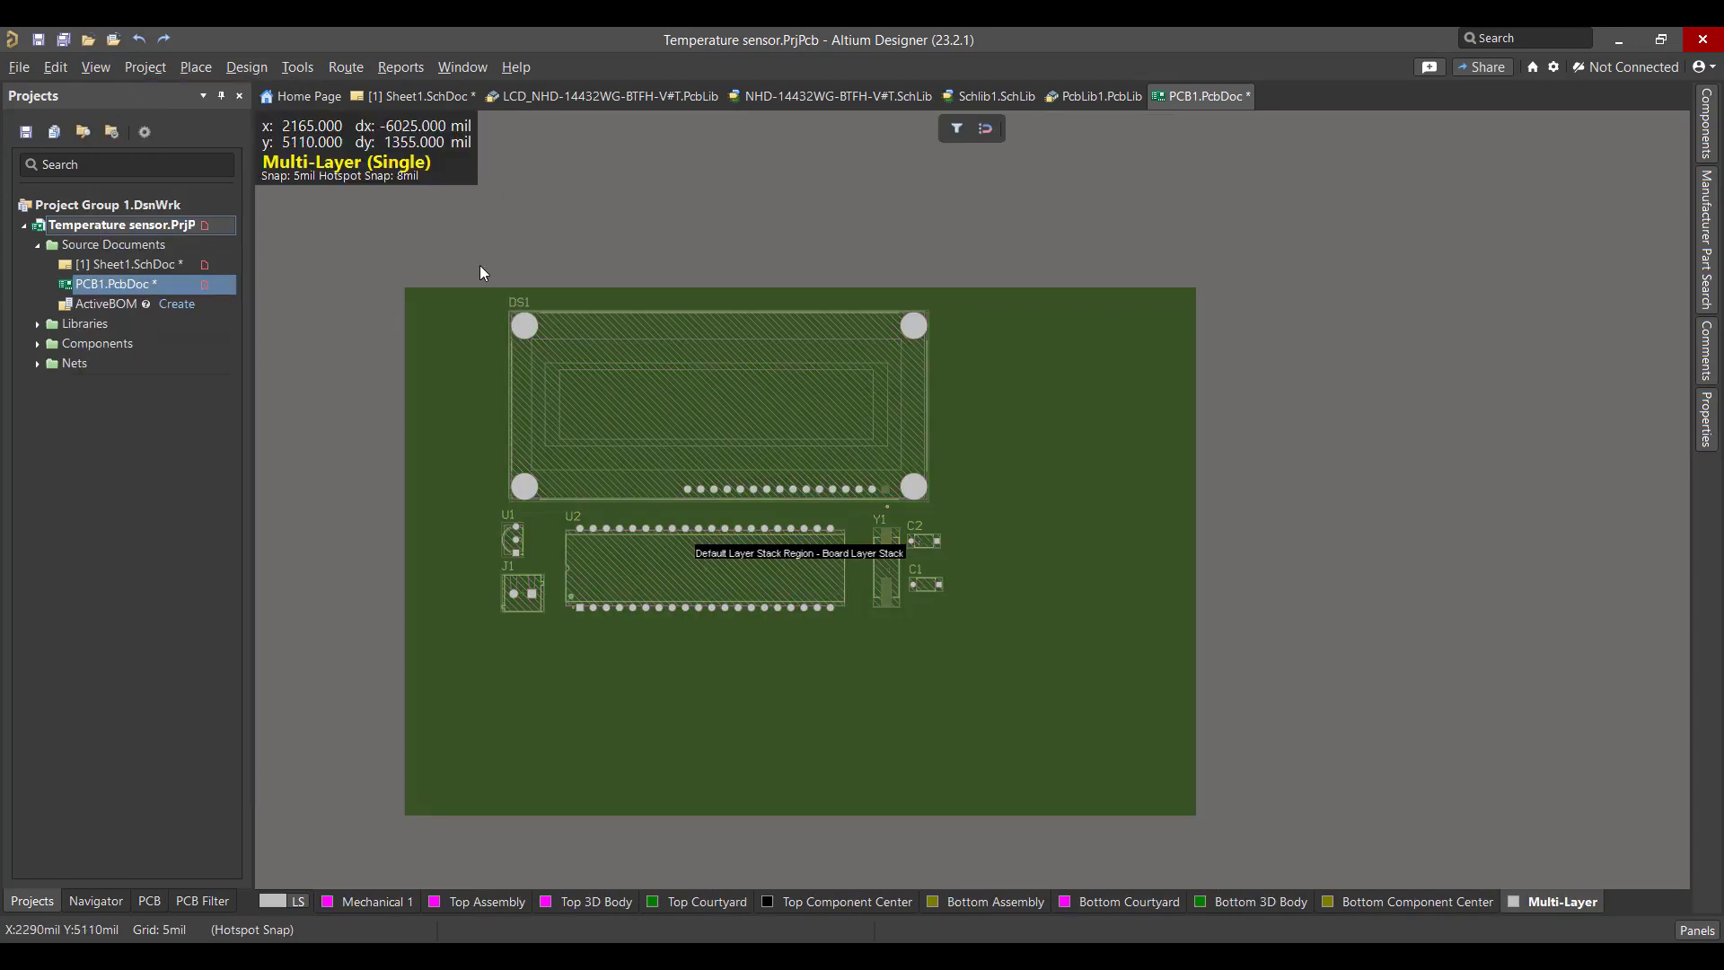
{"action": "left_click", "coordinate": [262, 69]}
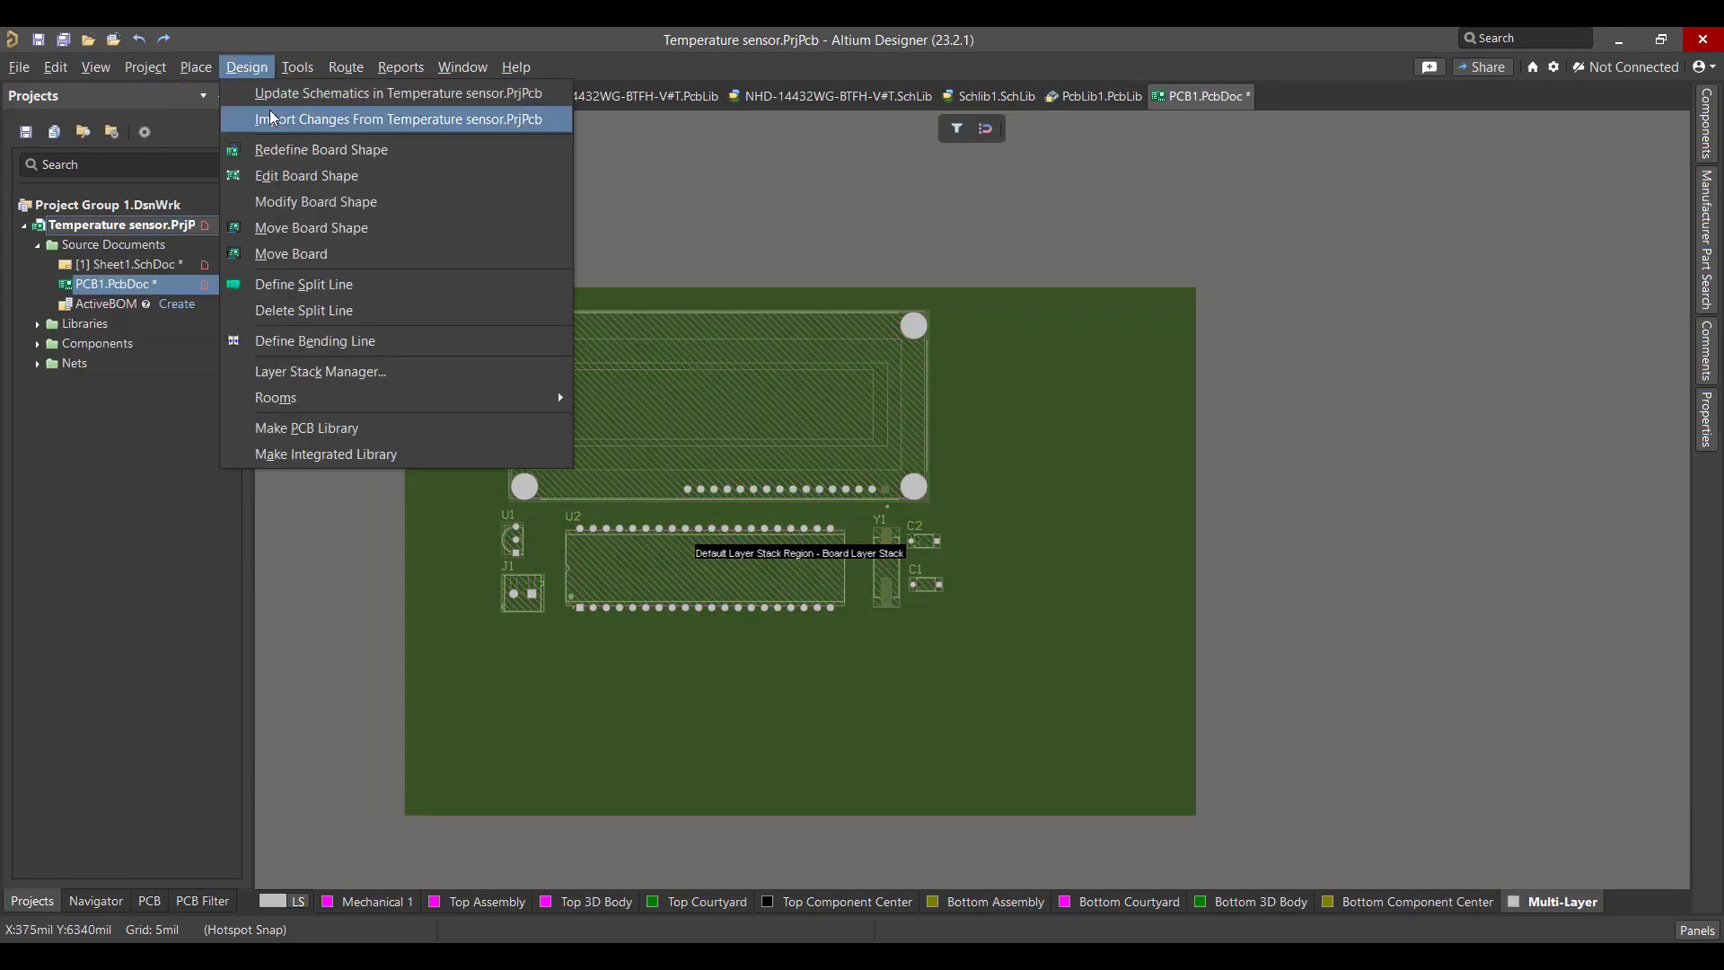
{"action": "left_click", "coordinate": [289, 176]}
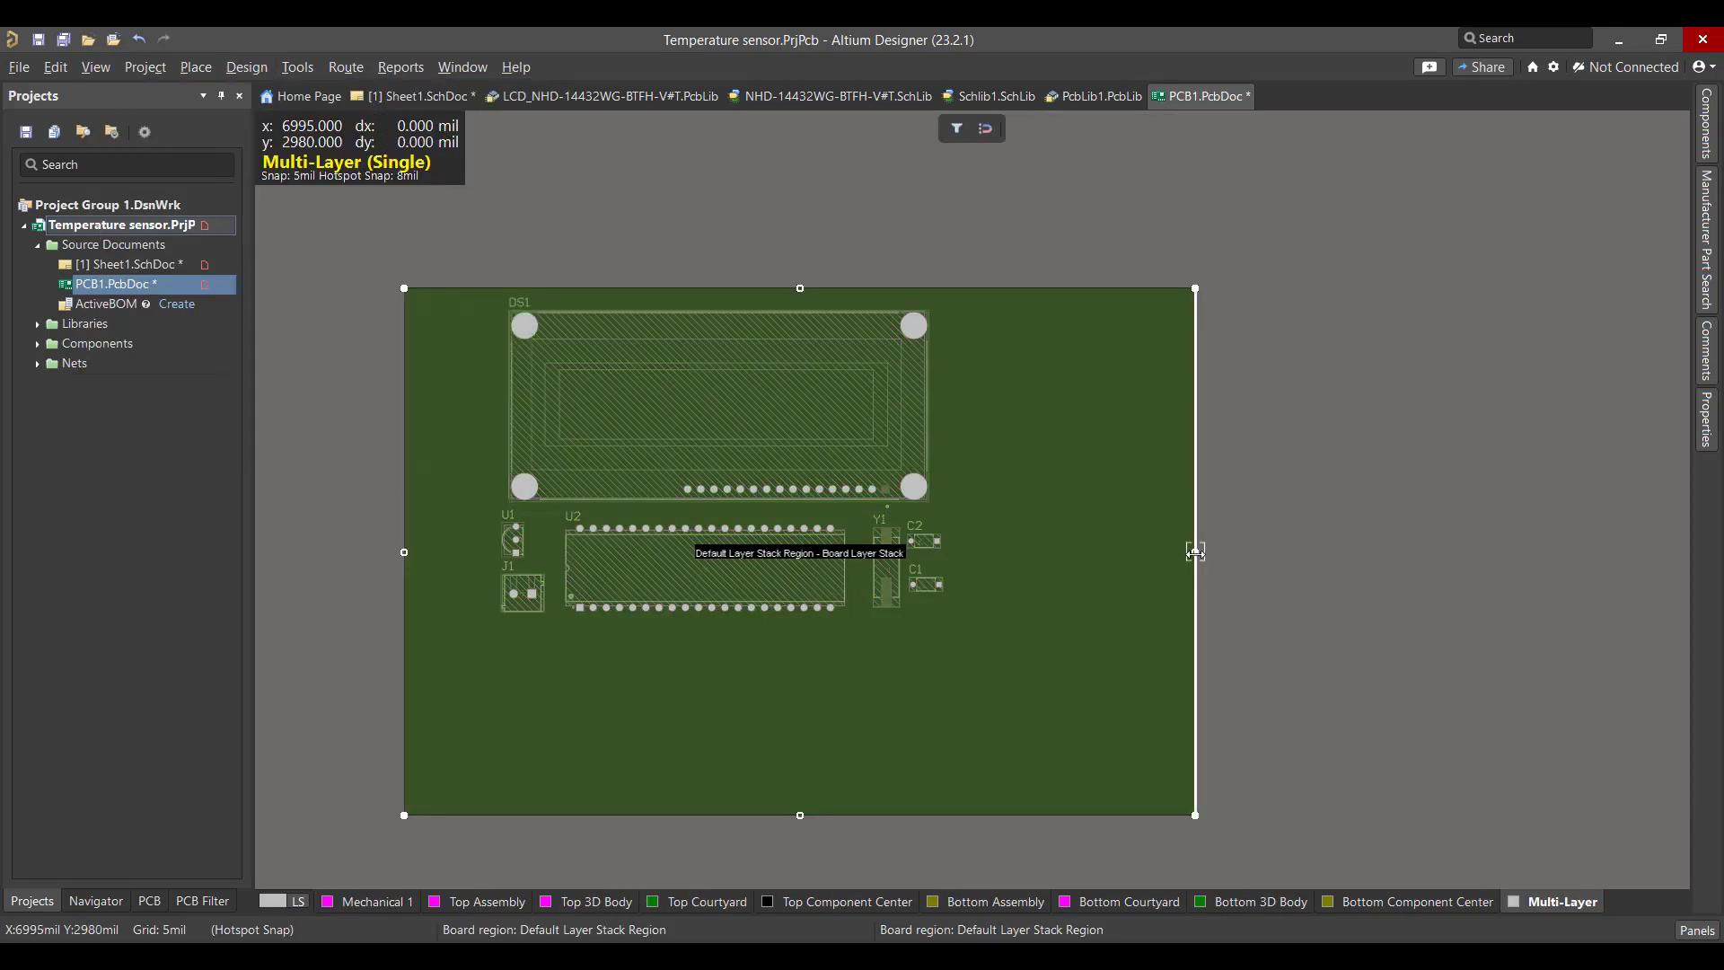
{"action": "left_click_drag", "start_coordinate": [1195, 551], "coordinate": [960, 551]}
{"action": "left_click_drag", "start_coordinate": [404, 552], "coordinate": [484, 551]}
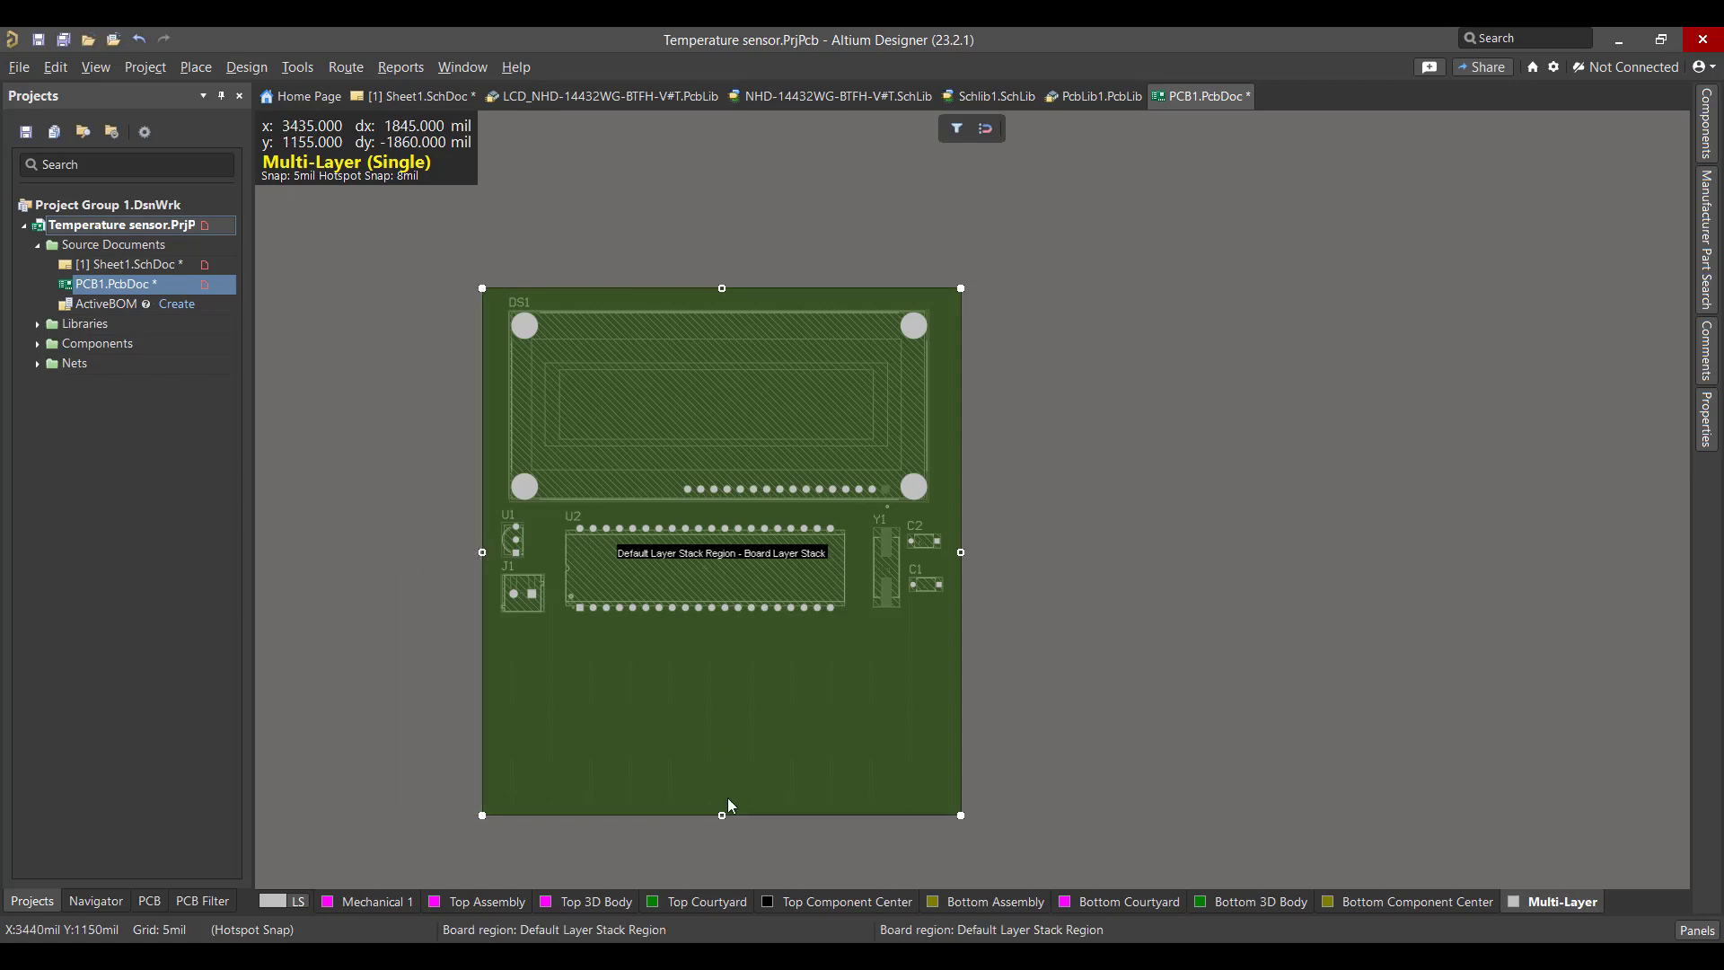
{"action": "left_click_drag", "start_coordinate": [721, 815], "coordinate": [725, 633]}
{"action": "left_click", "coordinate": [1127, 572]}
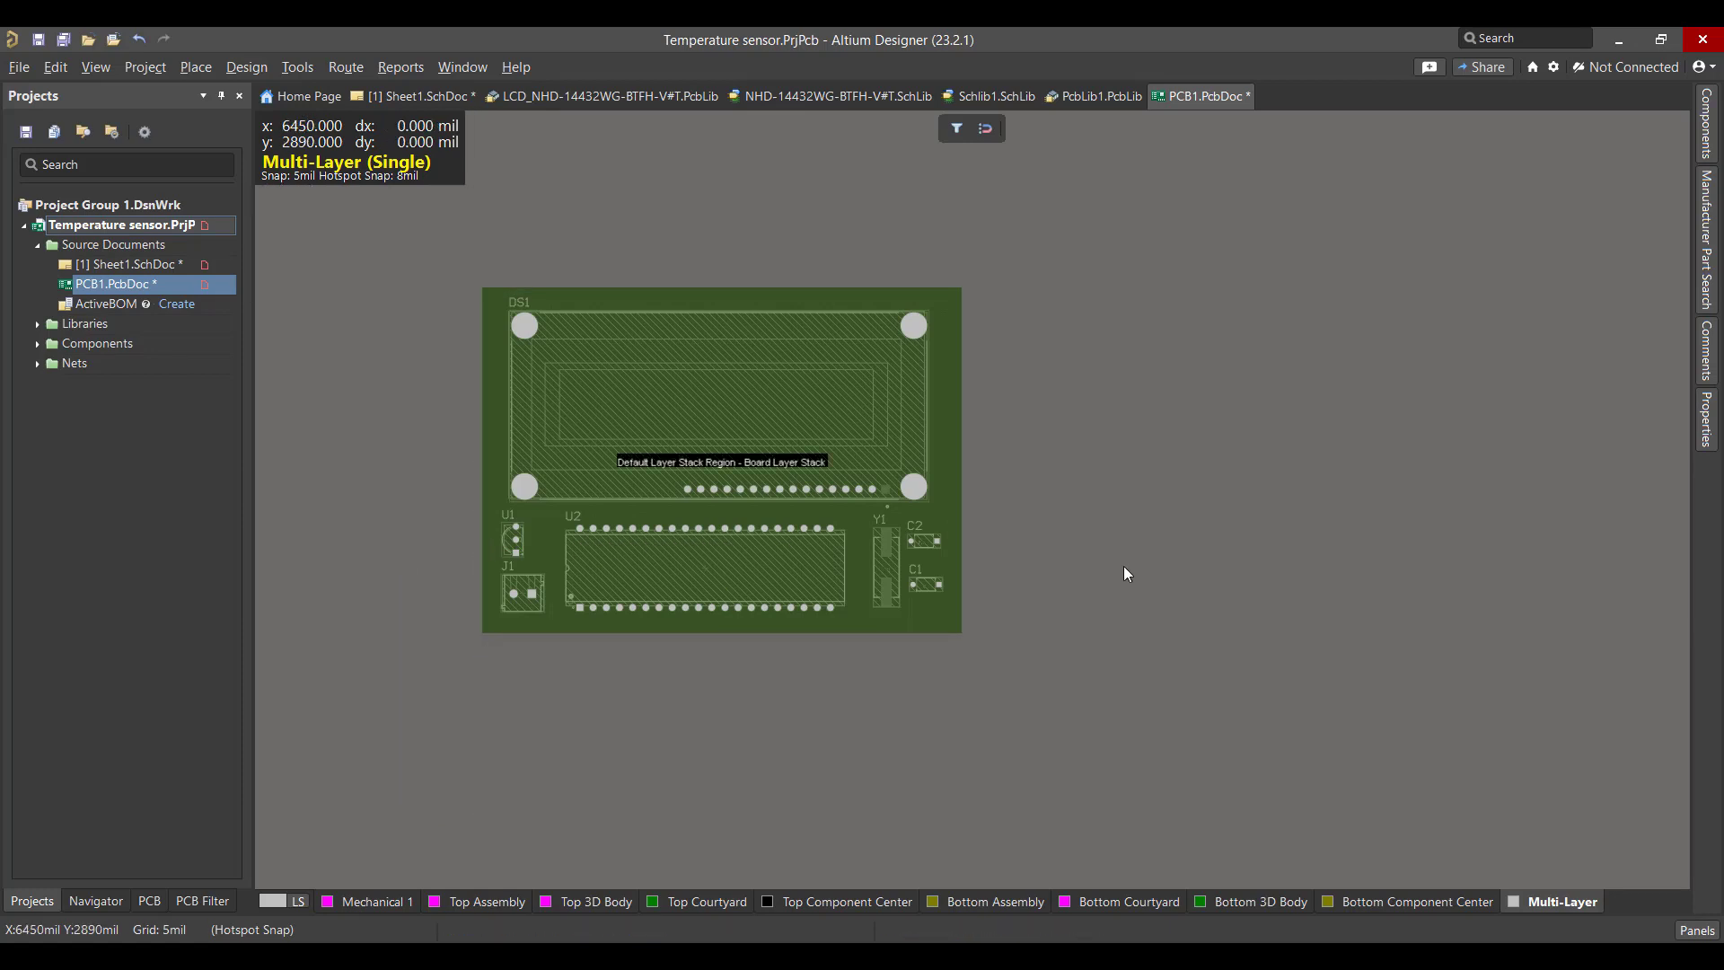
{"action": "key", "text": "2"}
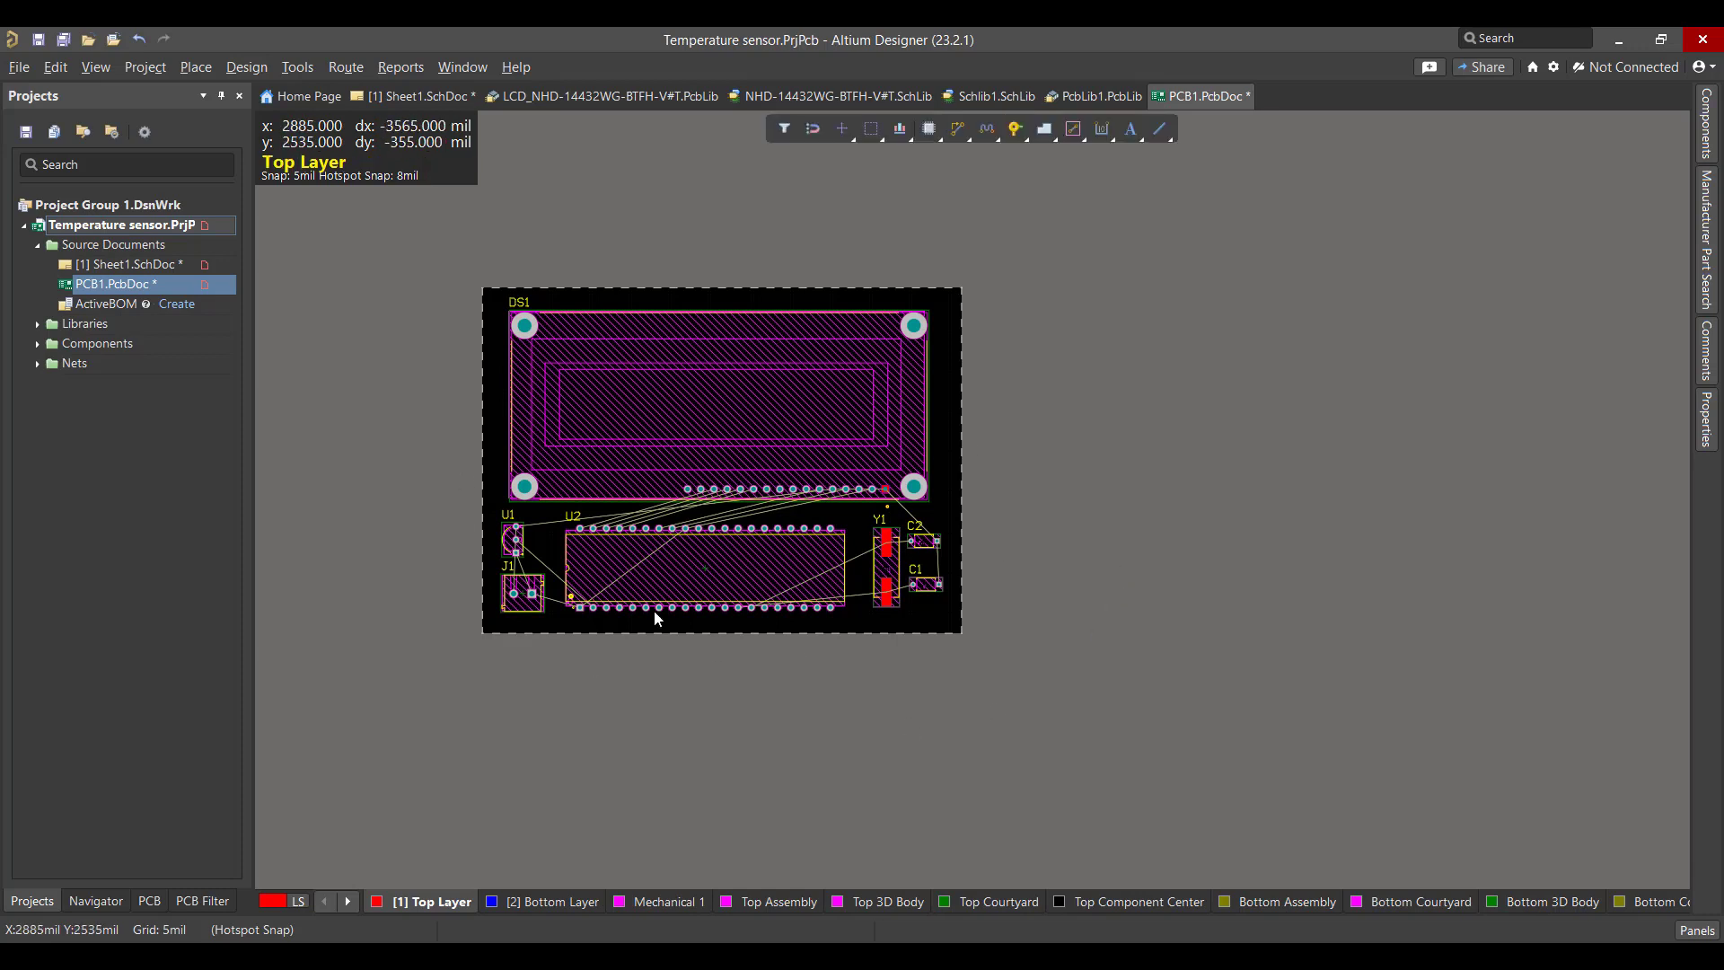
Step: Auto-route all connections with the Default 2 Layer Board strategy and close the Messages panel
{"action": "left_click", "coordinate": [360, 68]}
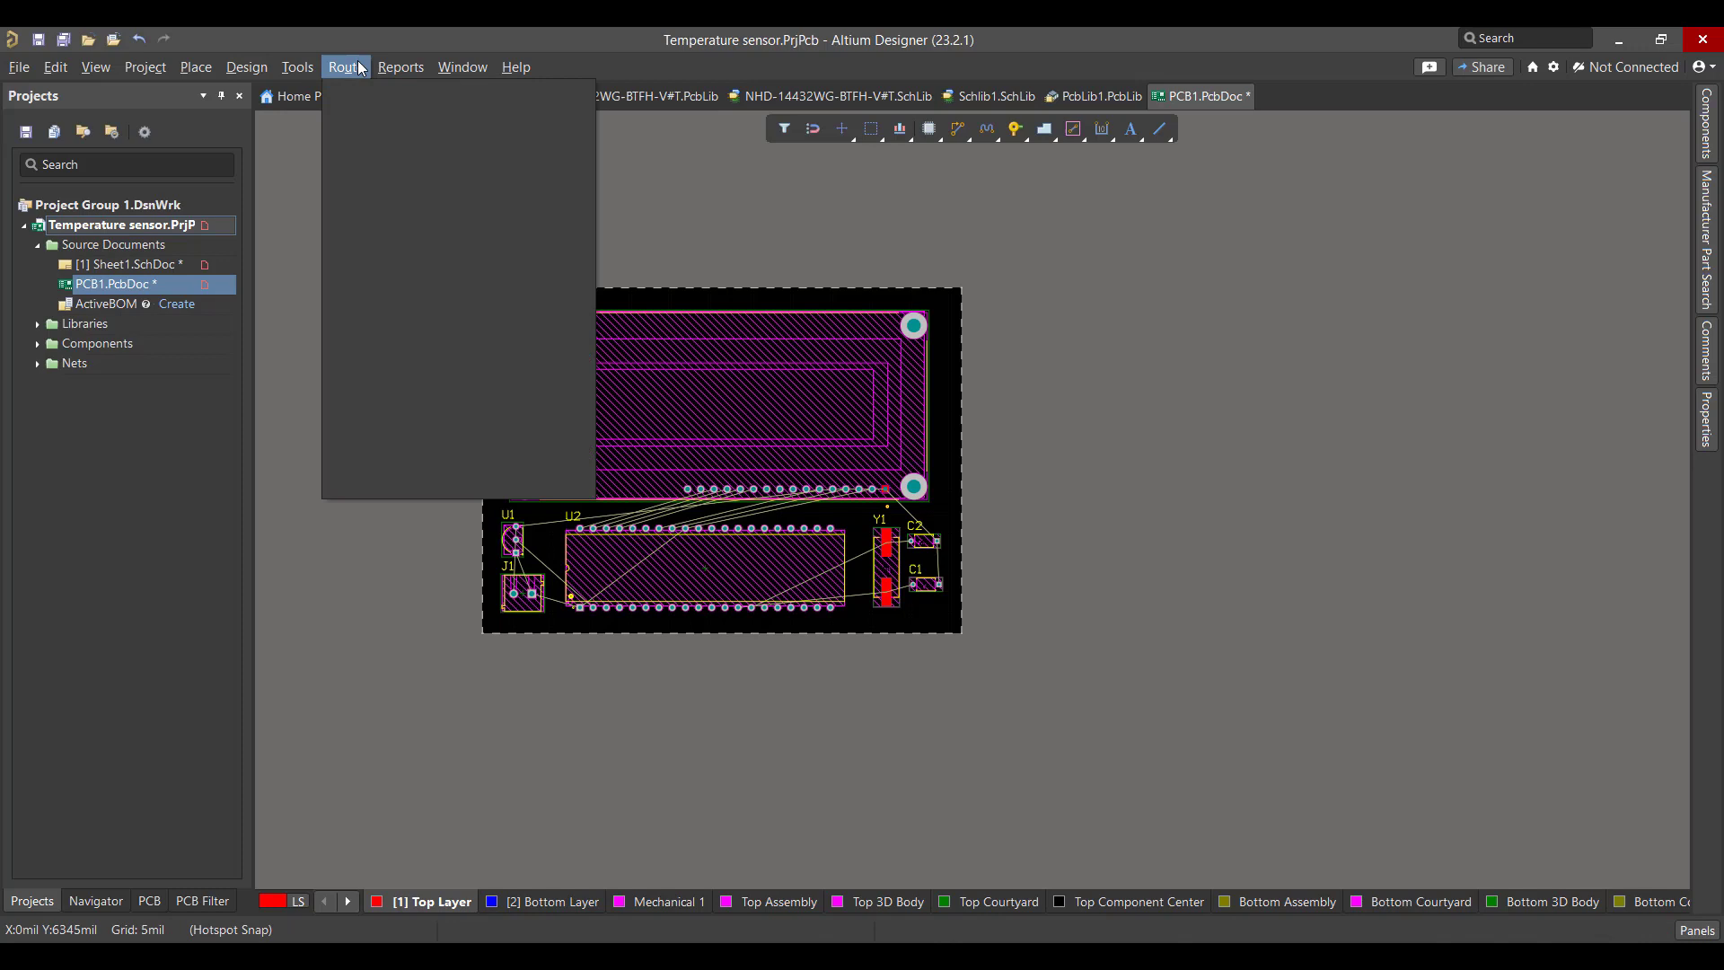
{"action": "left_click", "coordinate": [833, 401]}
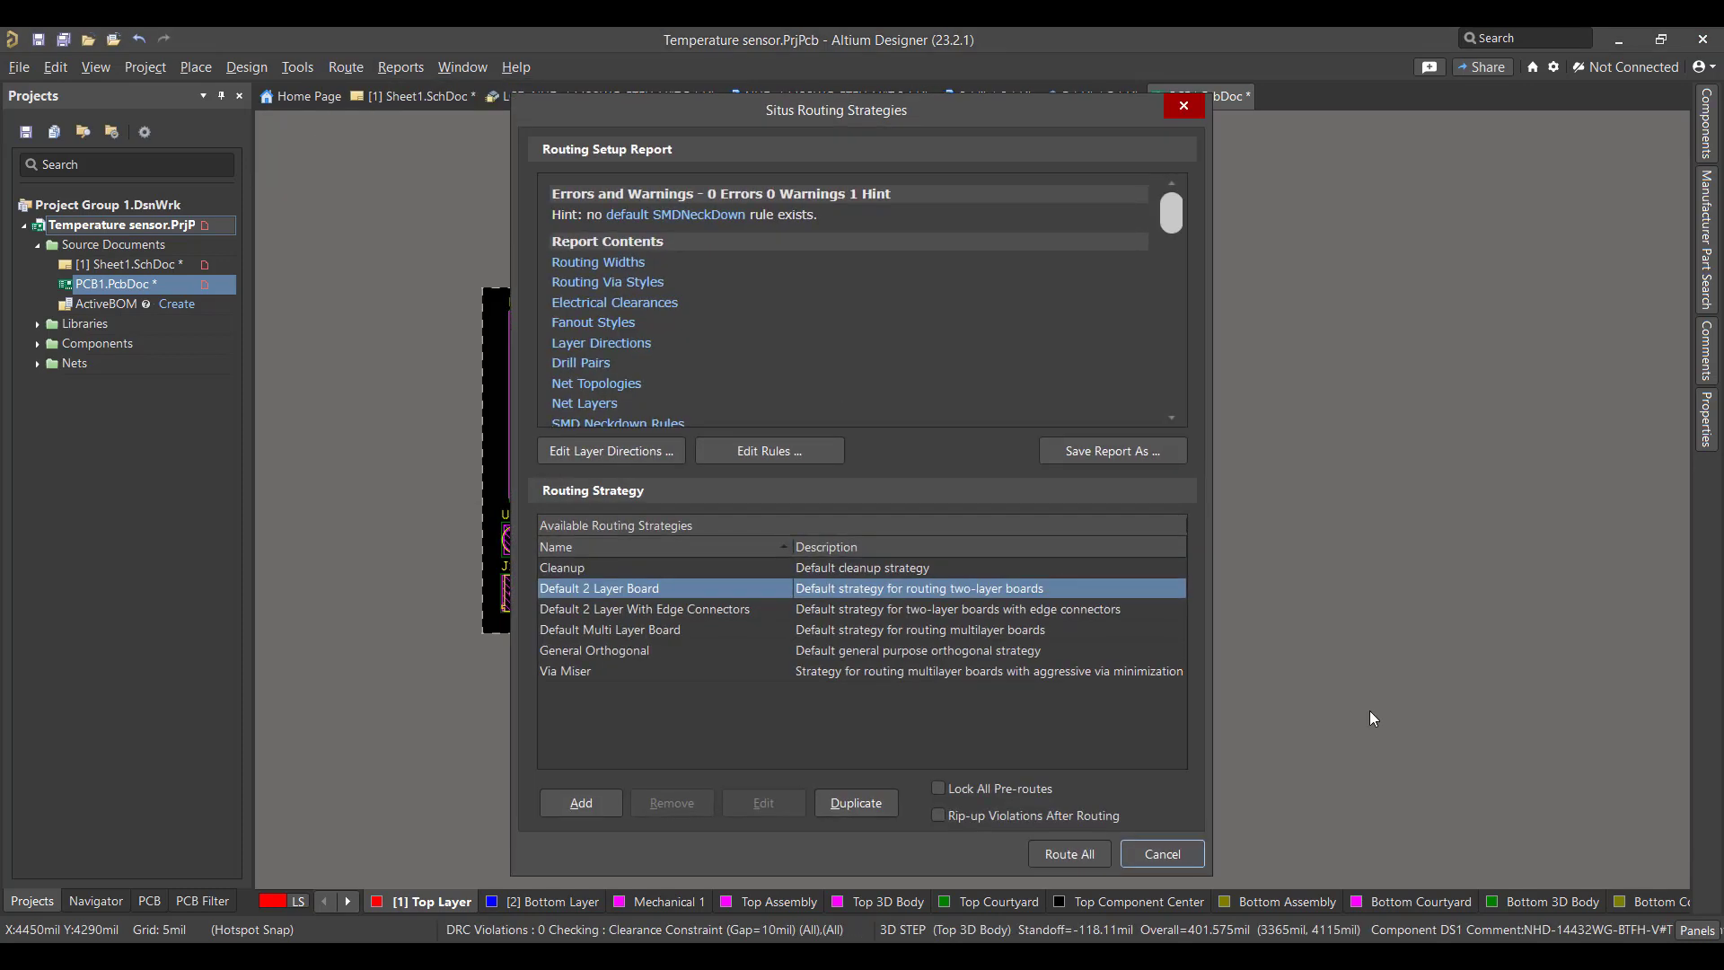
{"action": "left_click", "coordinate": [1068, 854]}
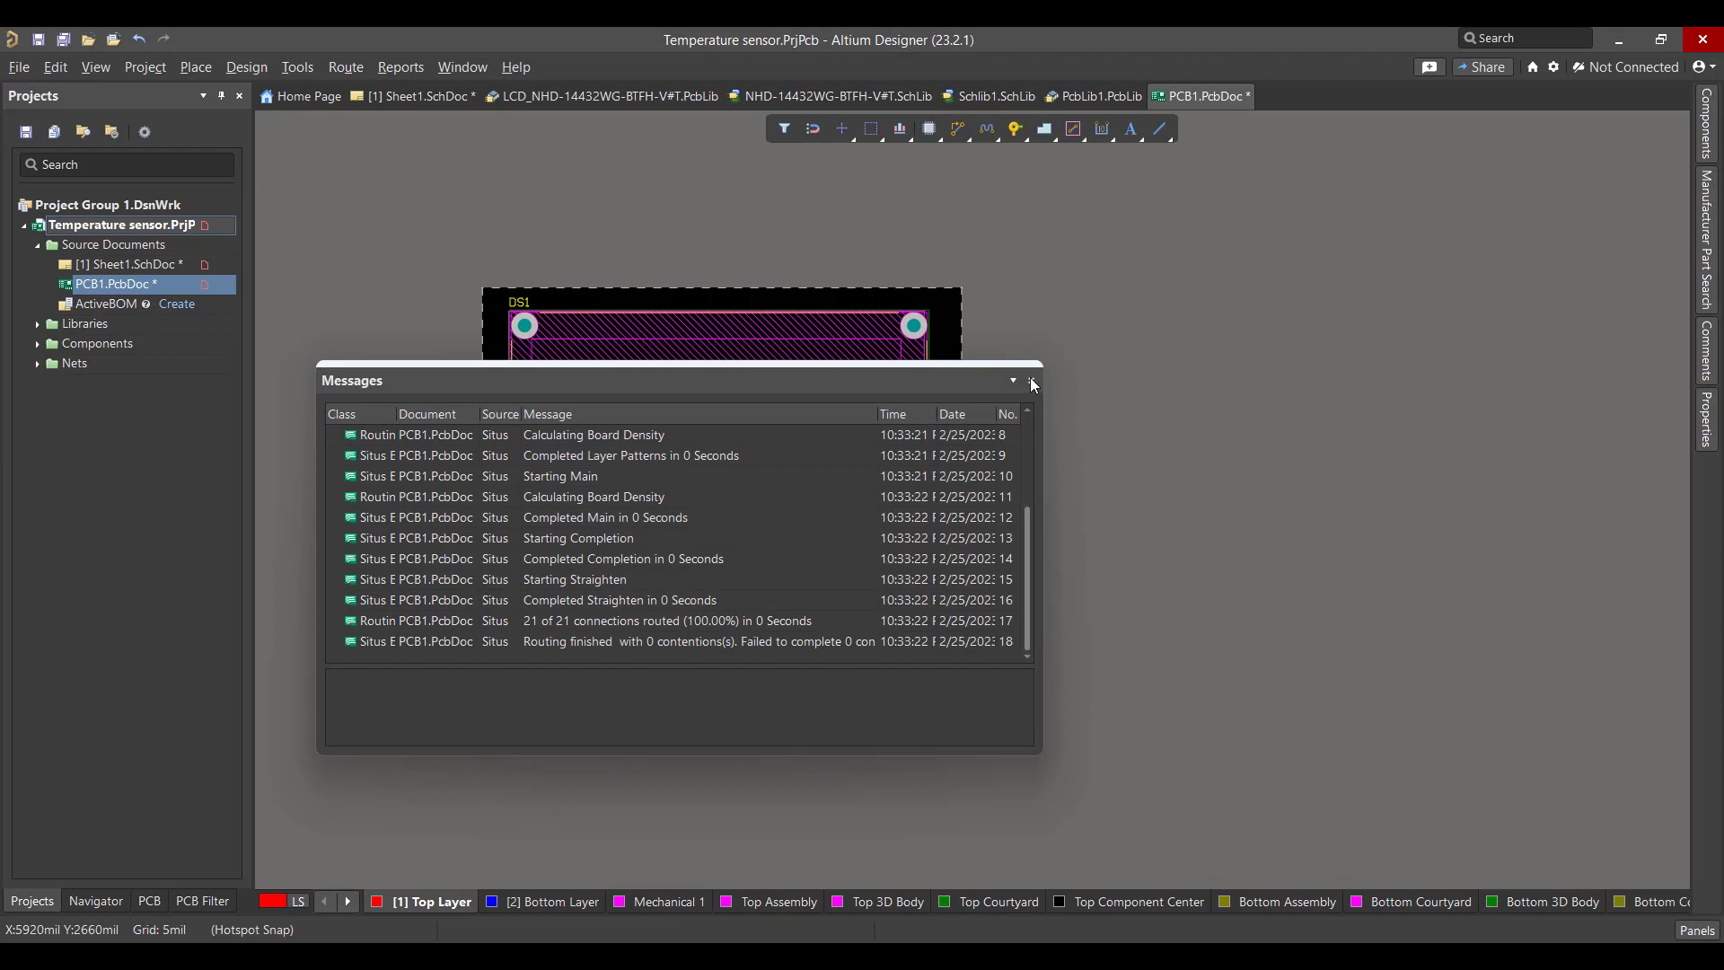
{"action": "left_click", "coordinate": [1033, 382]}
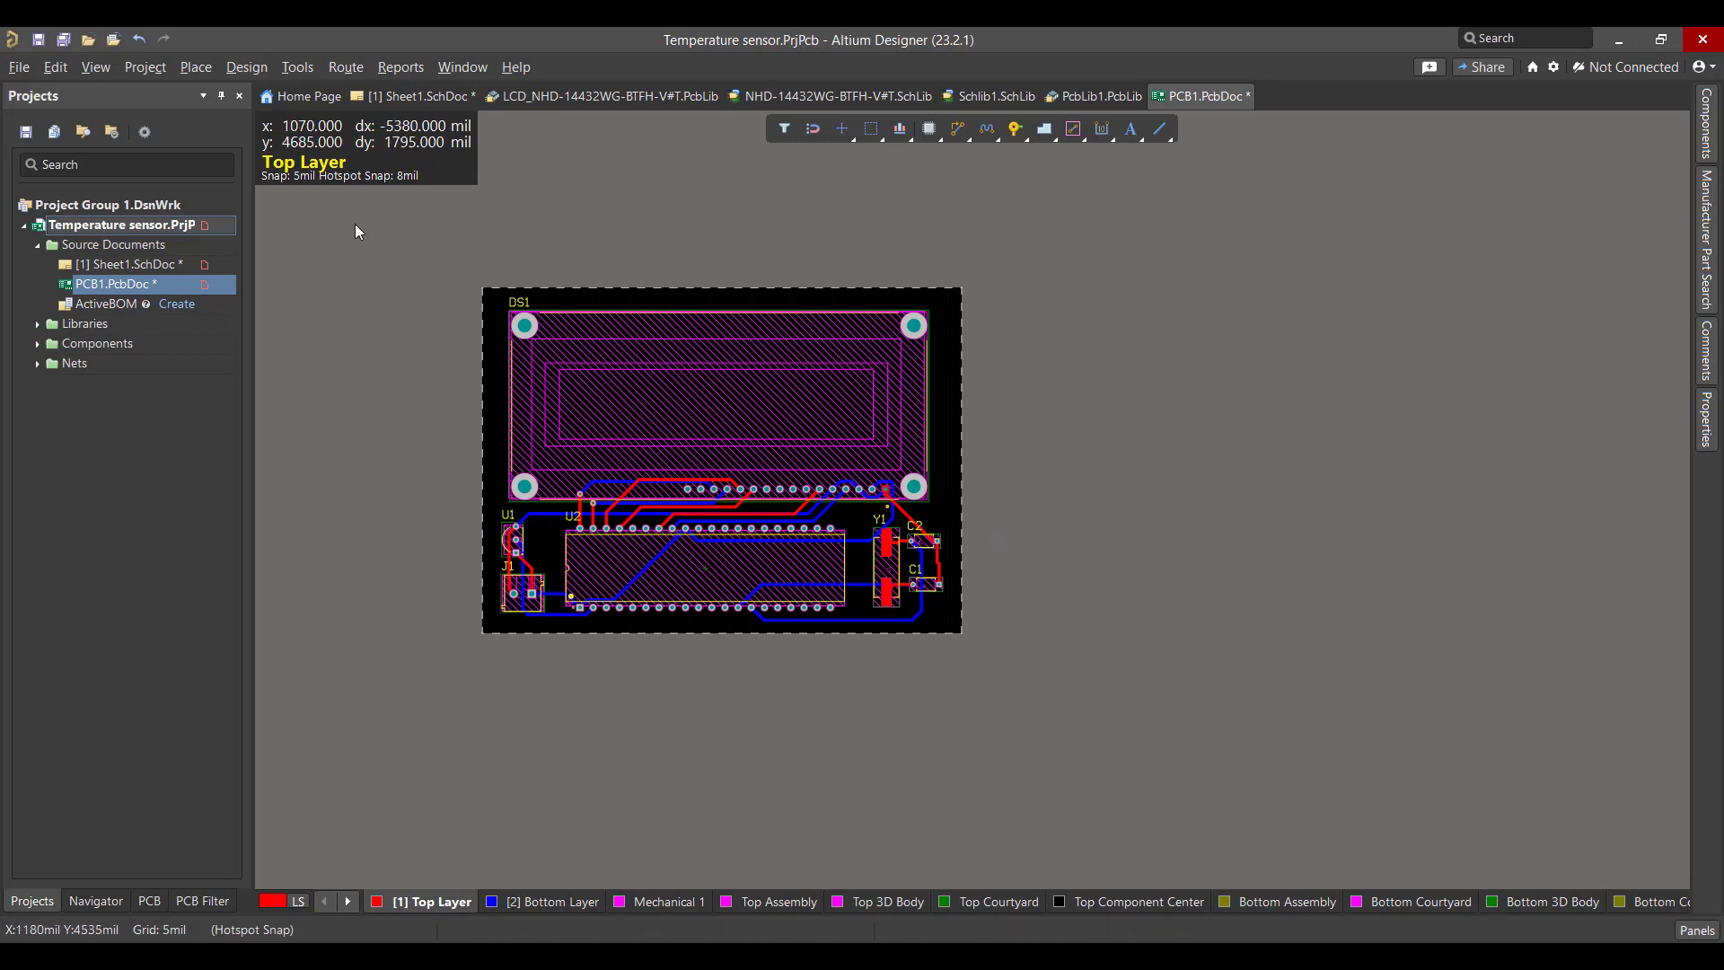
Step: Create a new polygon pour from the board outline in the Polygon Manager
{"action": "left_click", "coordinate": [298, 67]}
{"action": "mouse_move", "coordinate": [375, 243]}
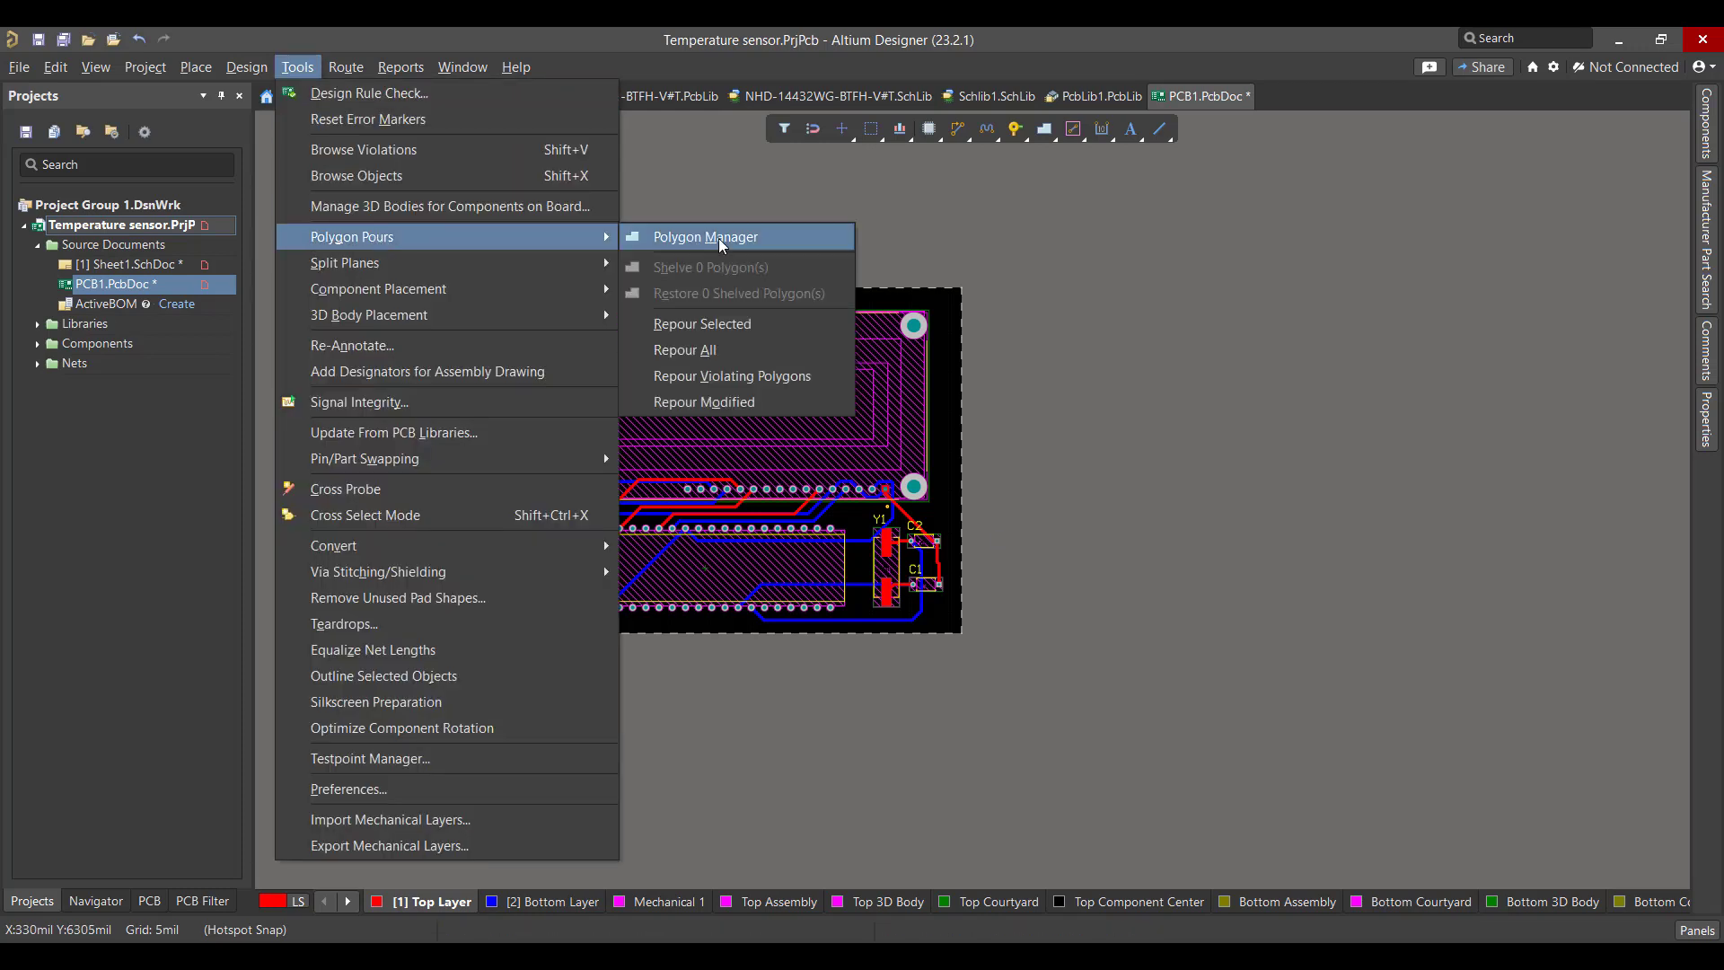
{"action": "left_click", "coordinate": [719, 238]}
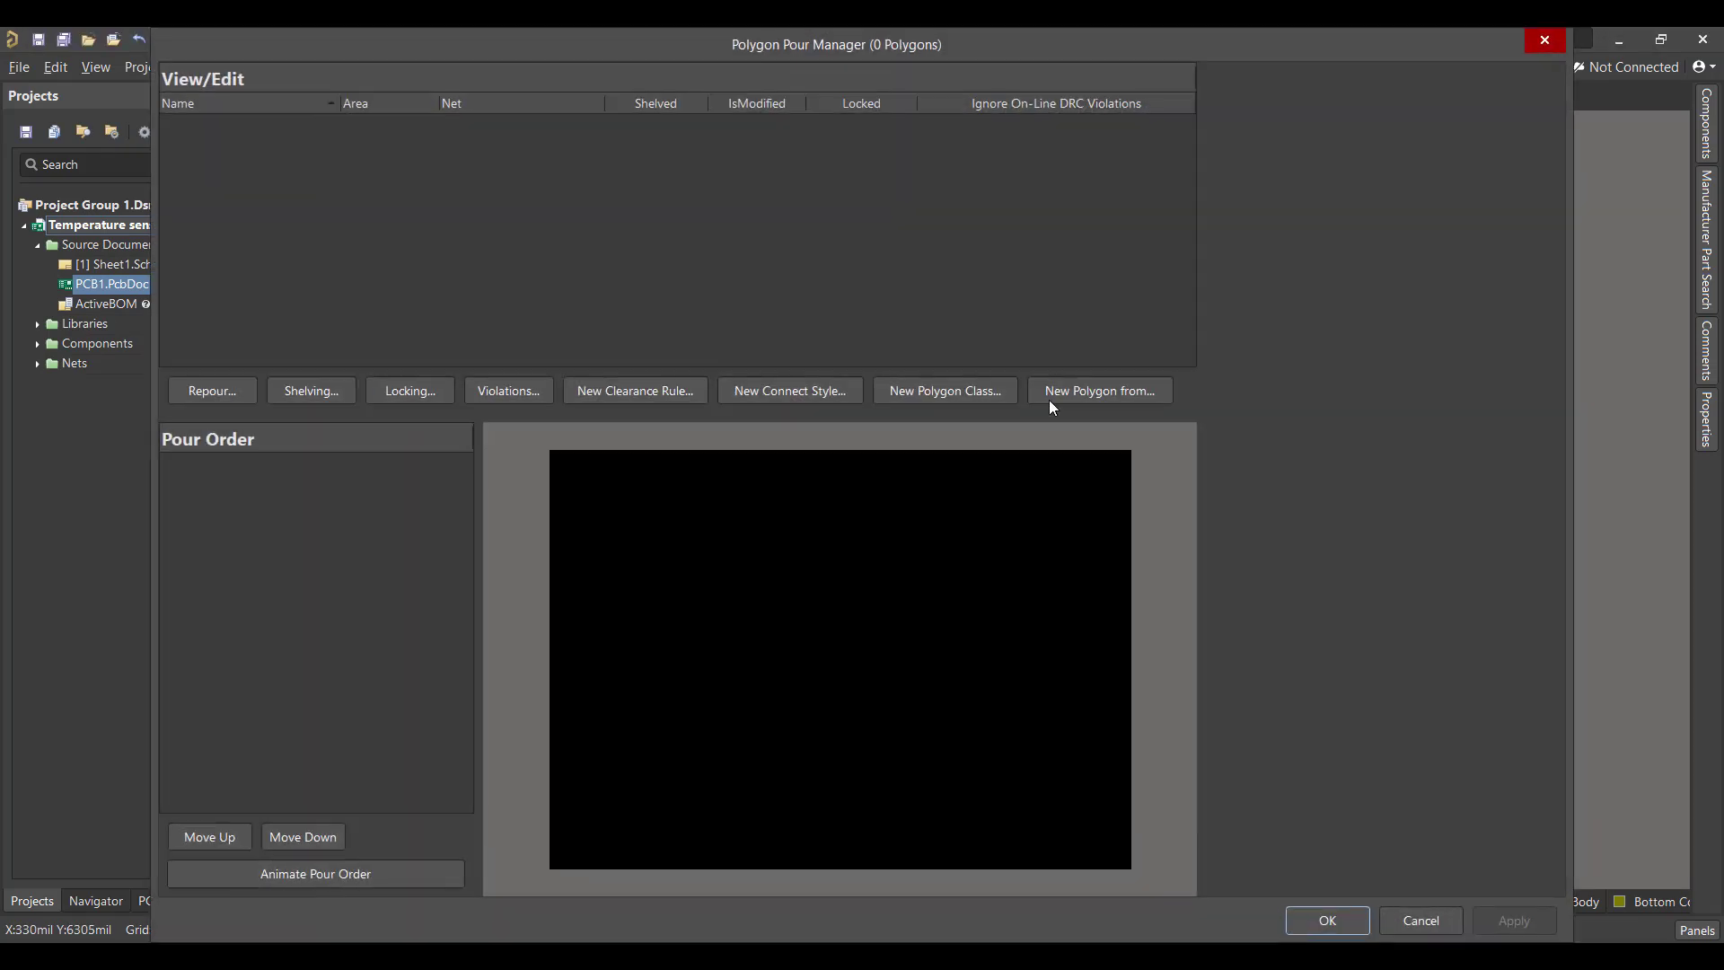
{"action": "left_click", "coordinate": [1098, 388]}
{"action": "left_click", "coordinate": [1125, 431]}
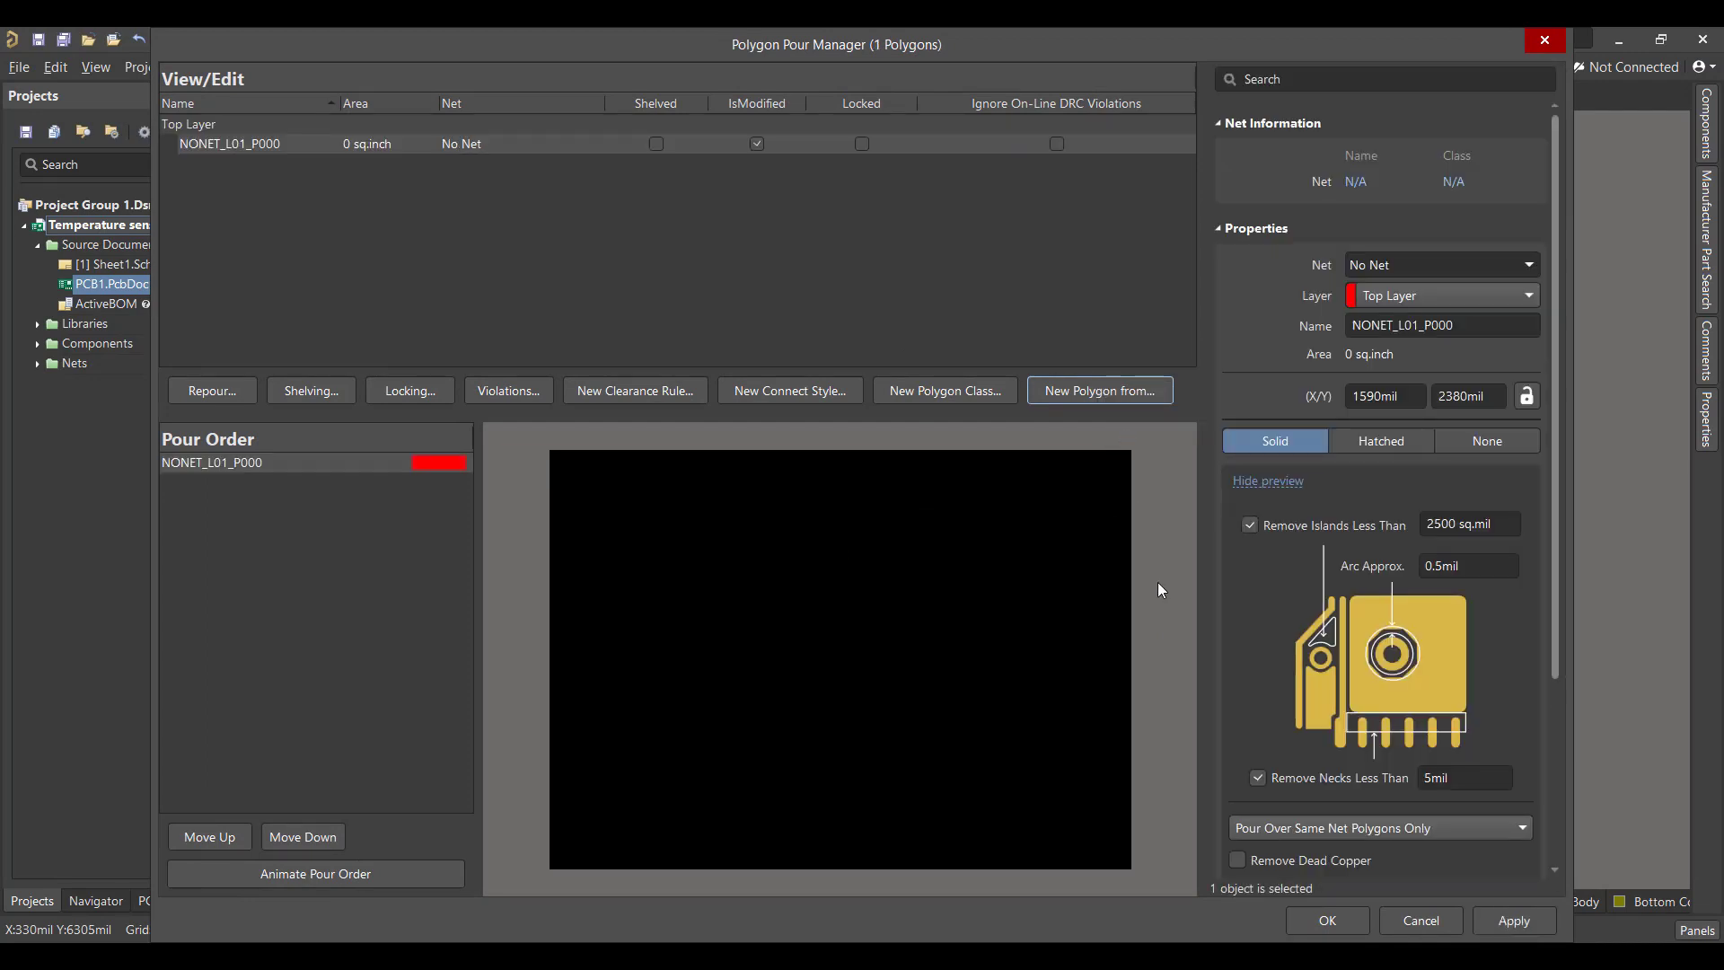
Step: Set the pour to net GND, pouring over all same-net objects, and apply it
{"action": "left_click", "coordinate": [1531, 269]}
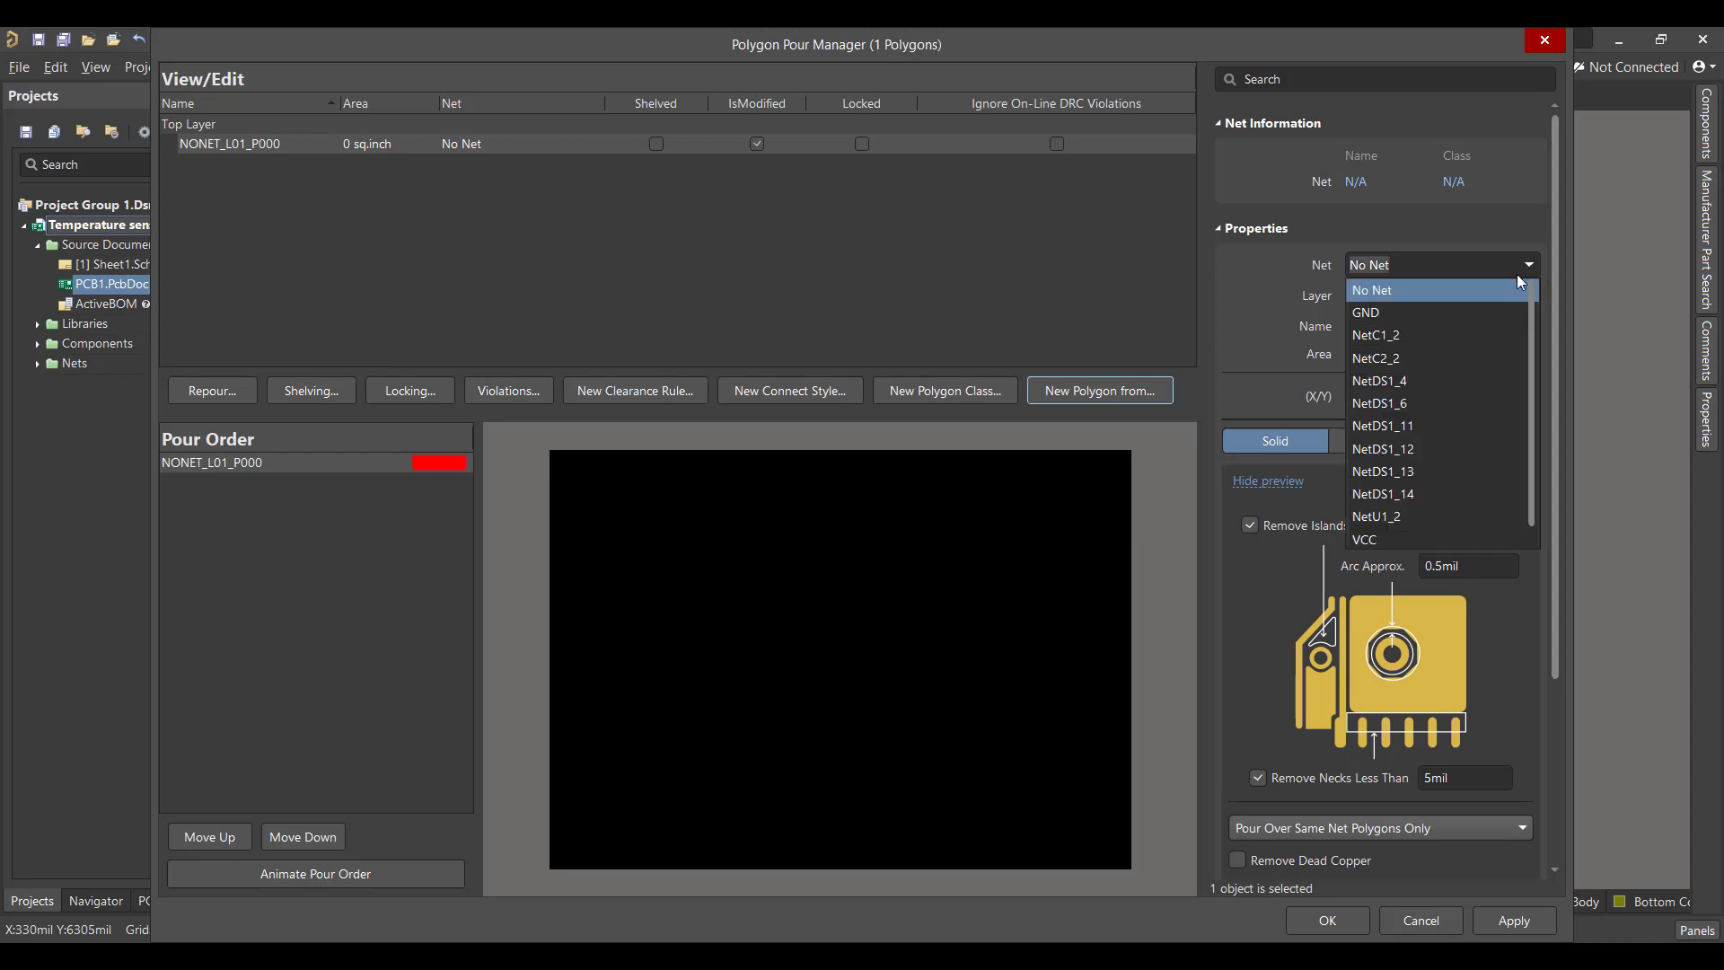
{"action": "left_click", "coordinate": [1478, 303]}
{"action": "scroll", "coordinate": [1496, 588], "scroll_direction": "down", "scroll_amount": 3}
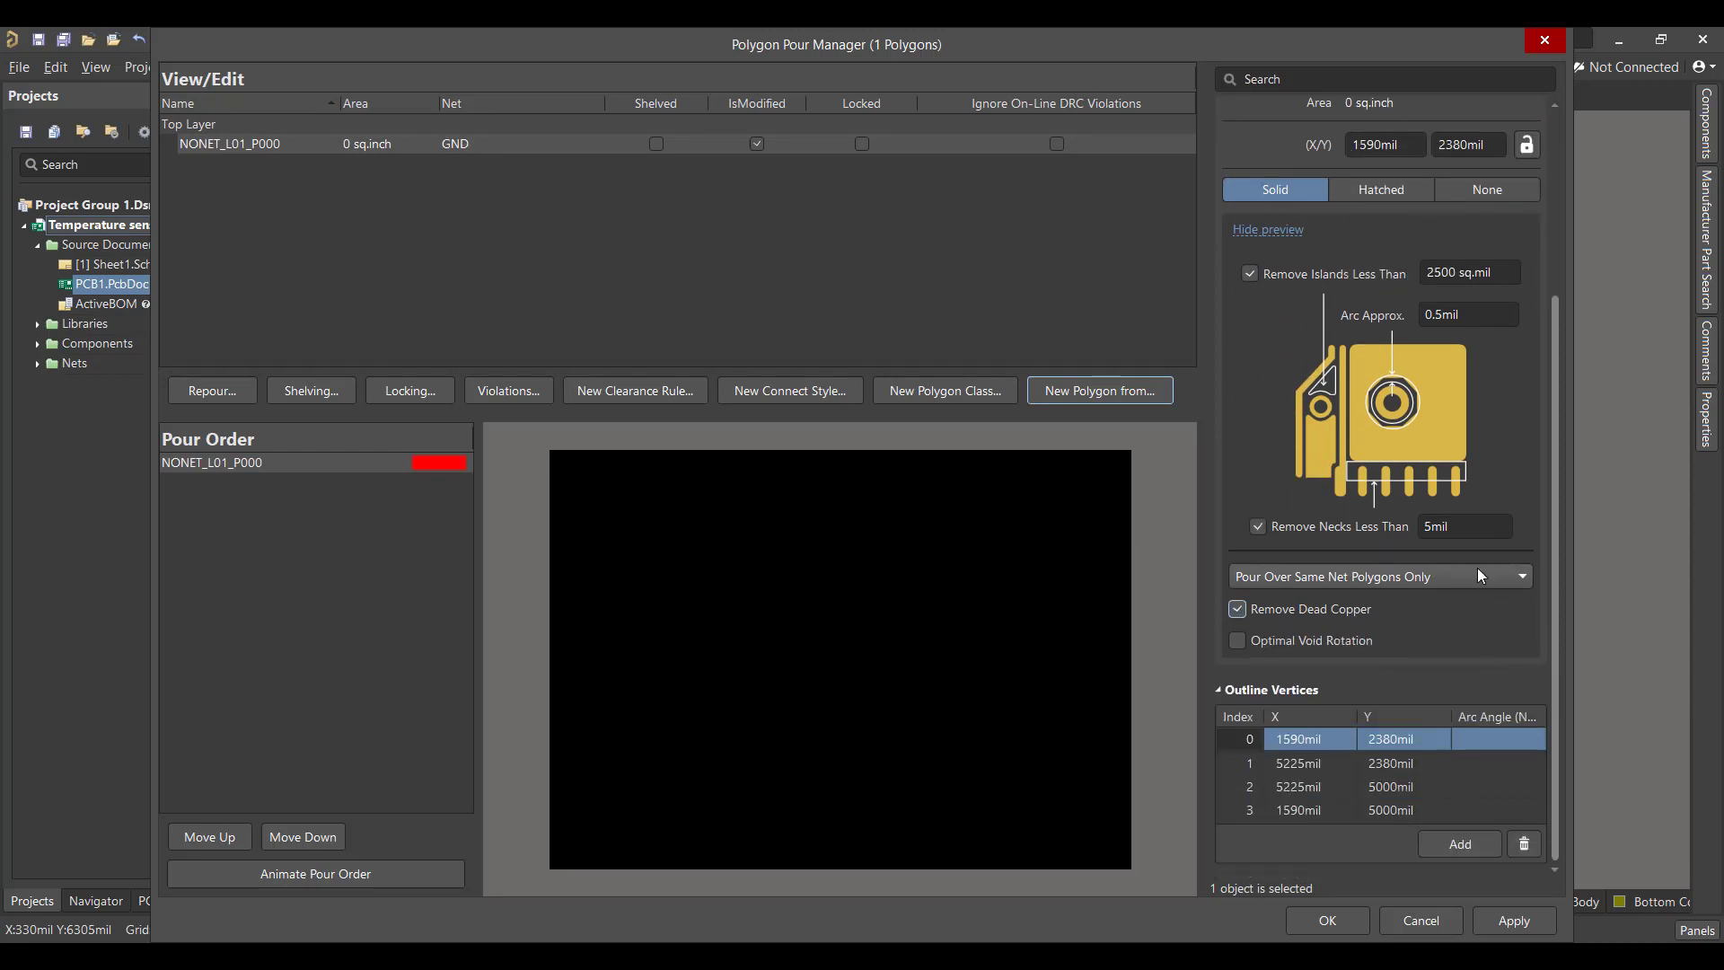
{"action": "left_click", "coordinate": [1477, 576]}
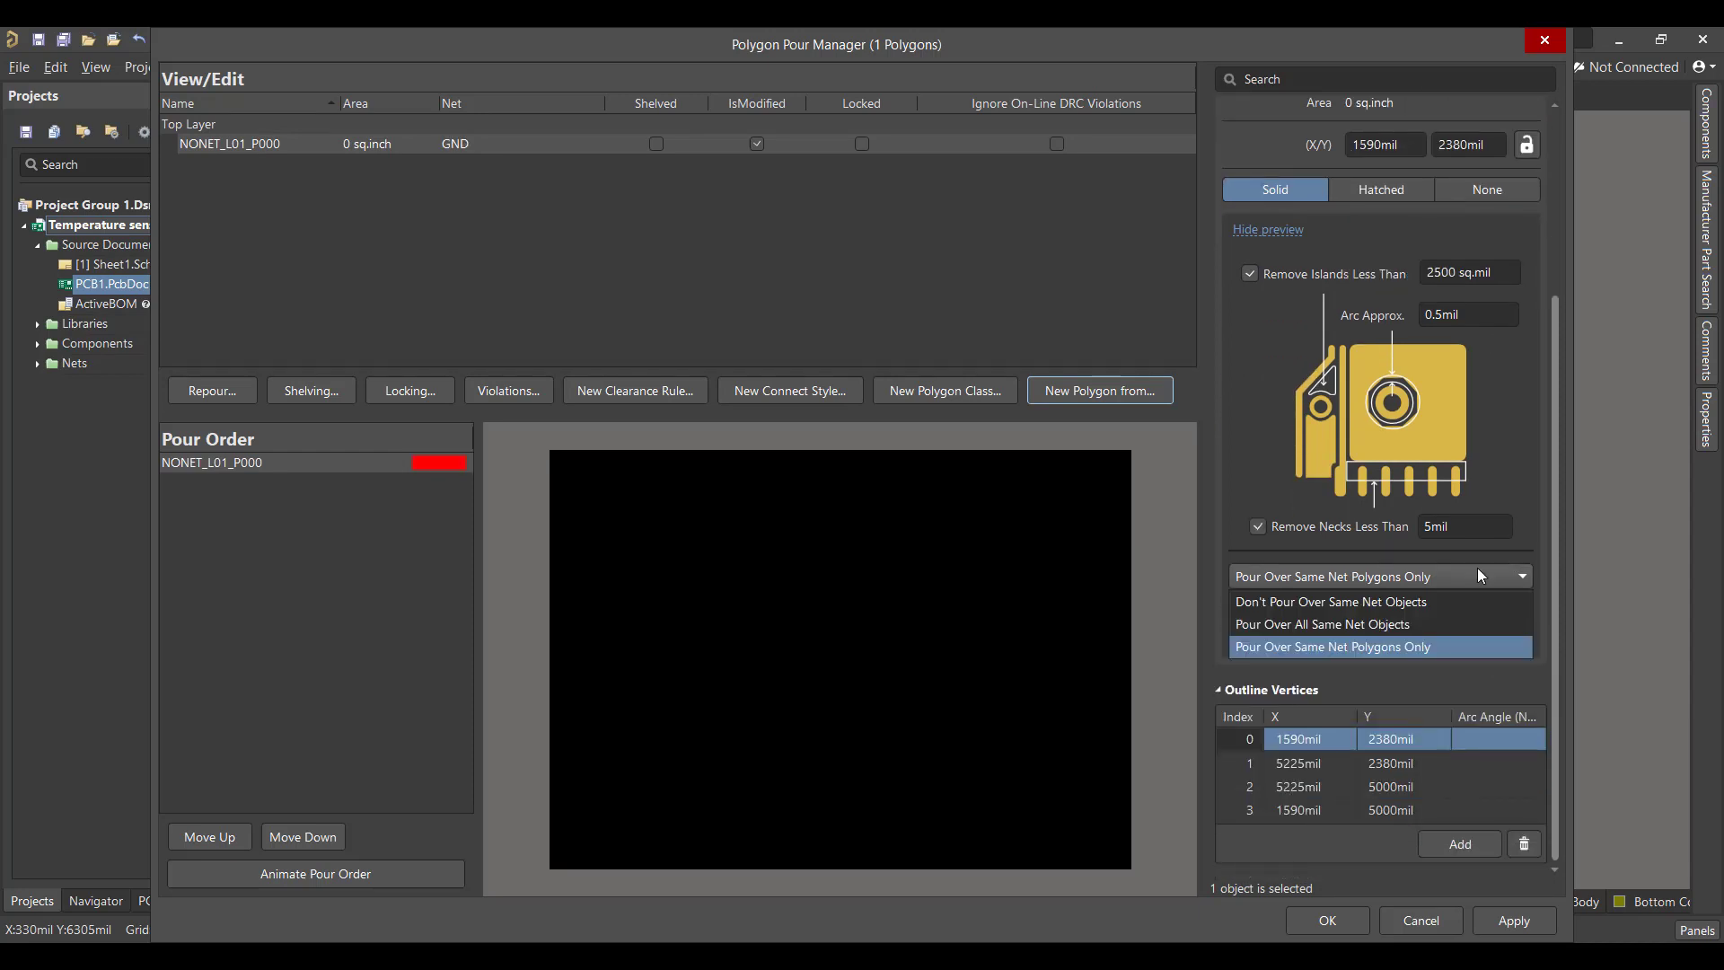
{"action": "left_click", "coordinate": [1422, 626]}
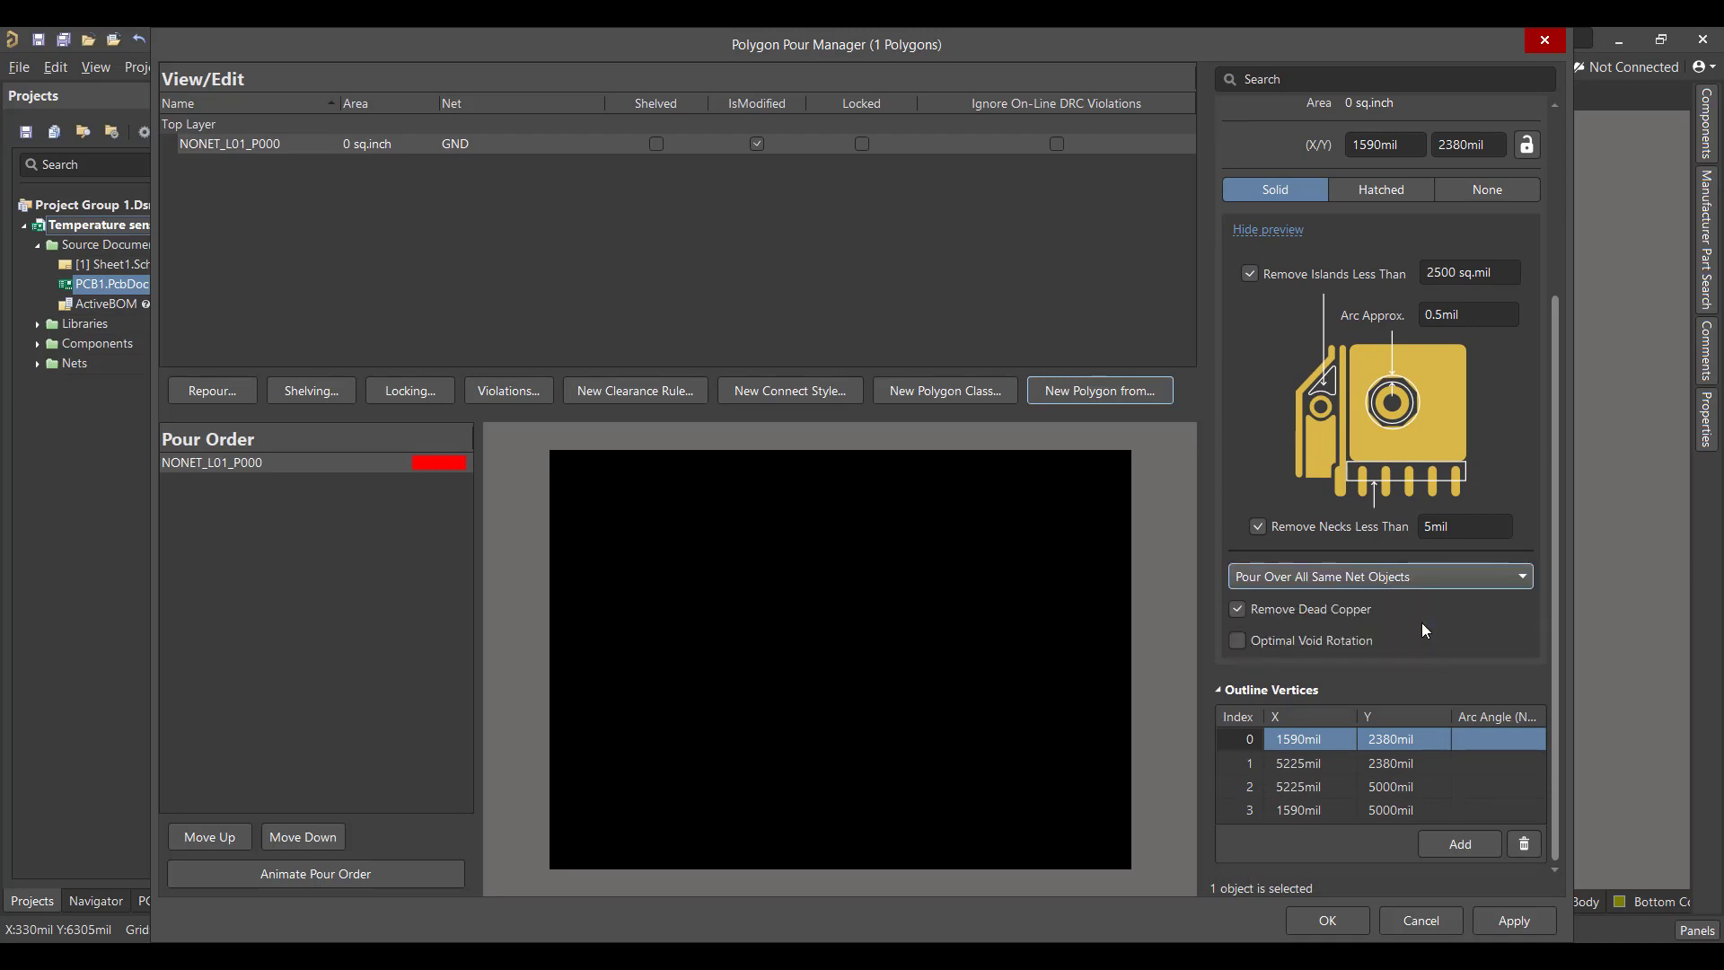
{"action": "left_click", "coordinate": [1519, 922]}
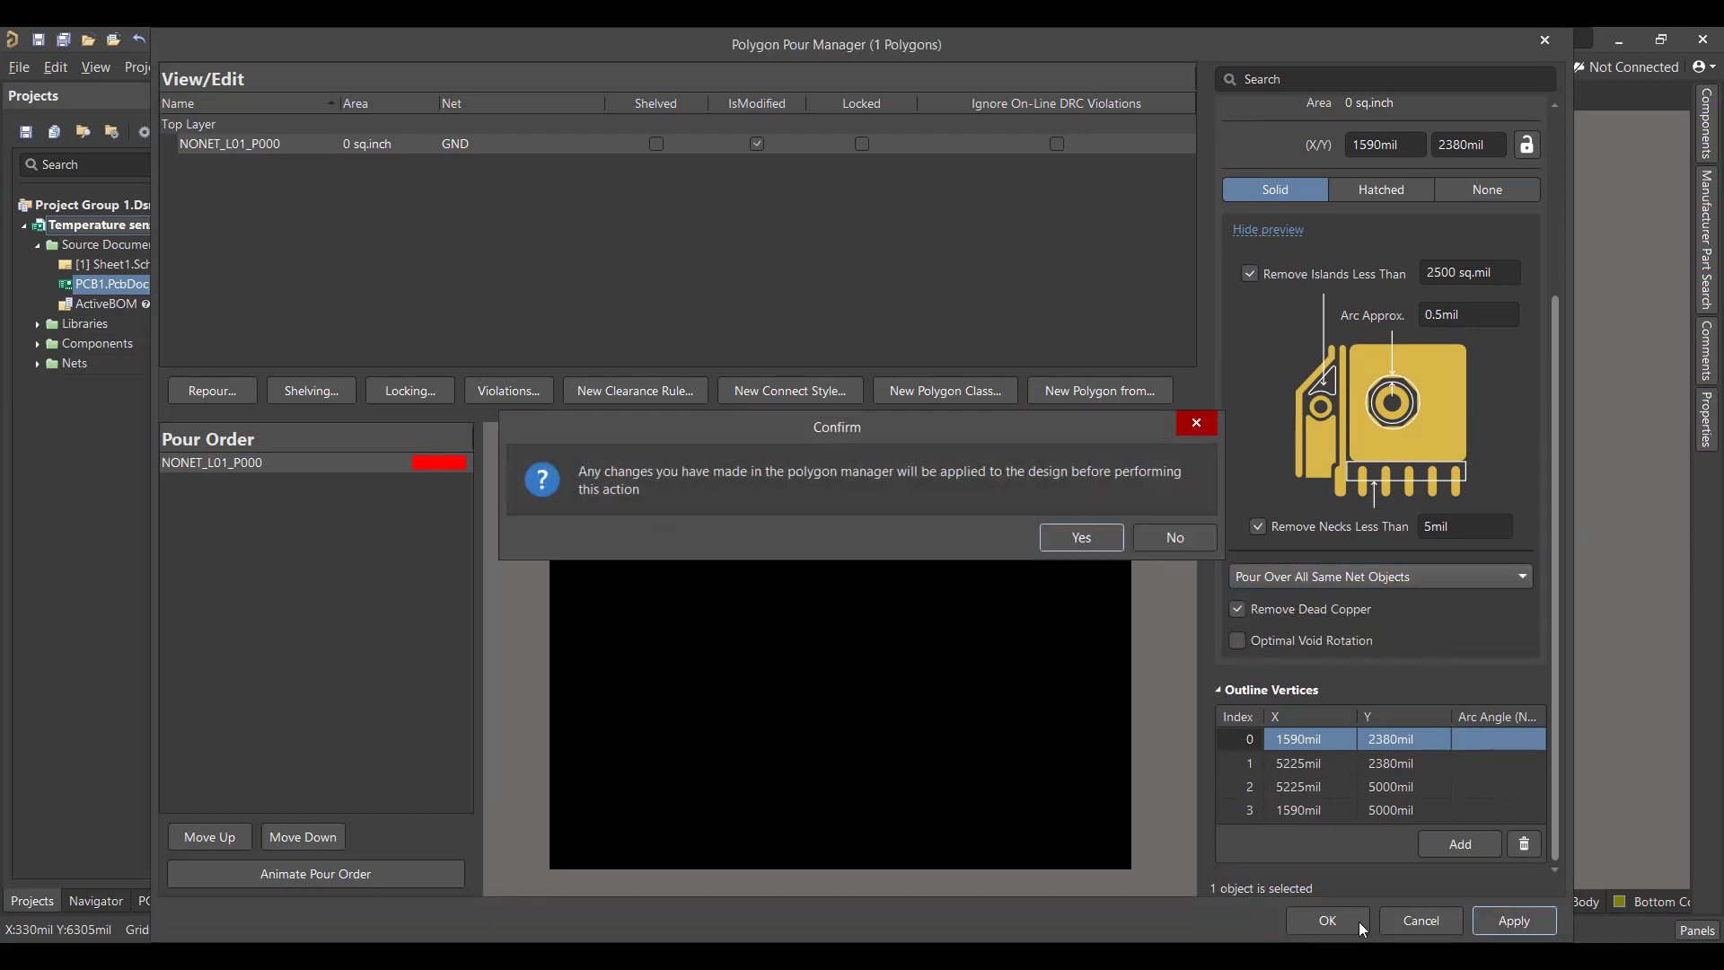
{"action": "left_click", "coordinate": [1082, 538]}
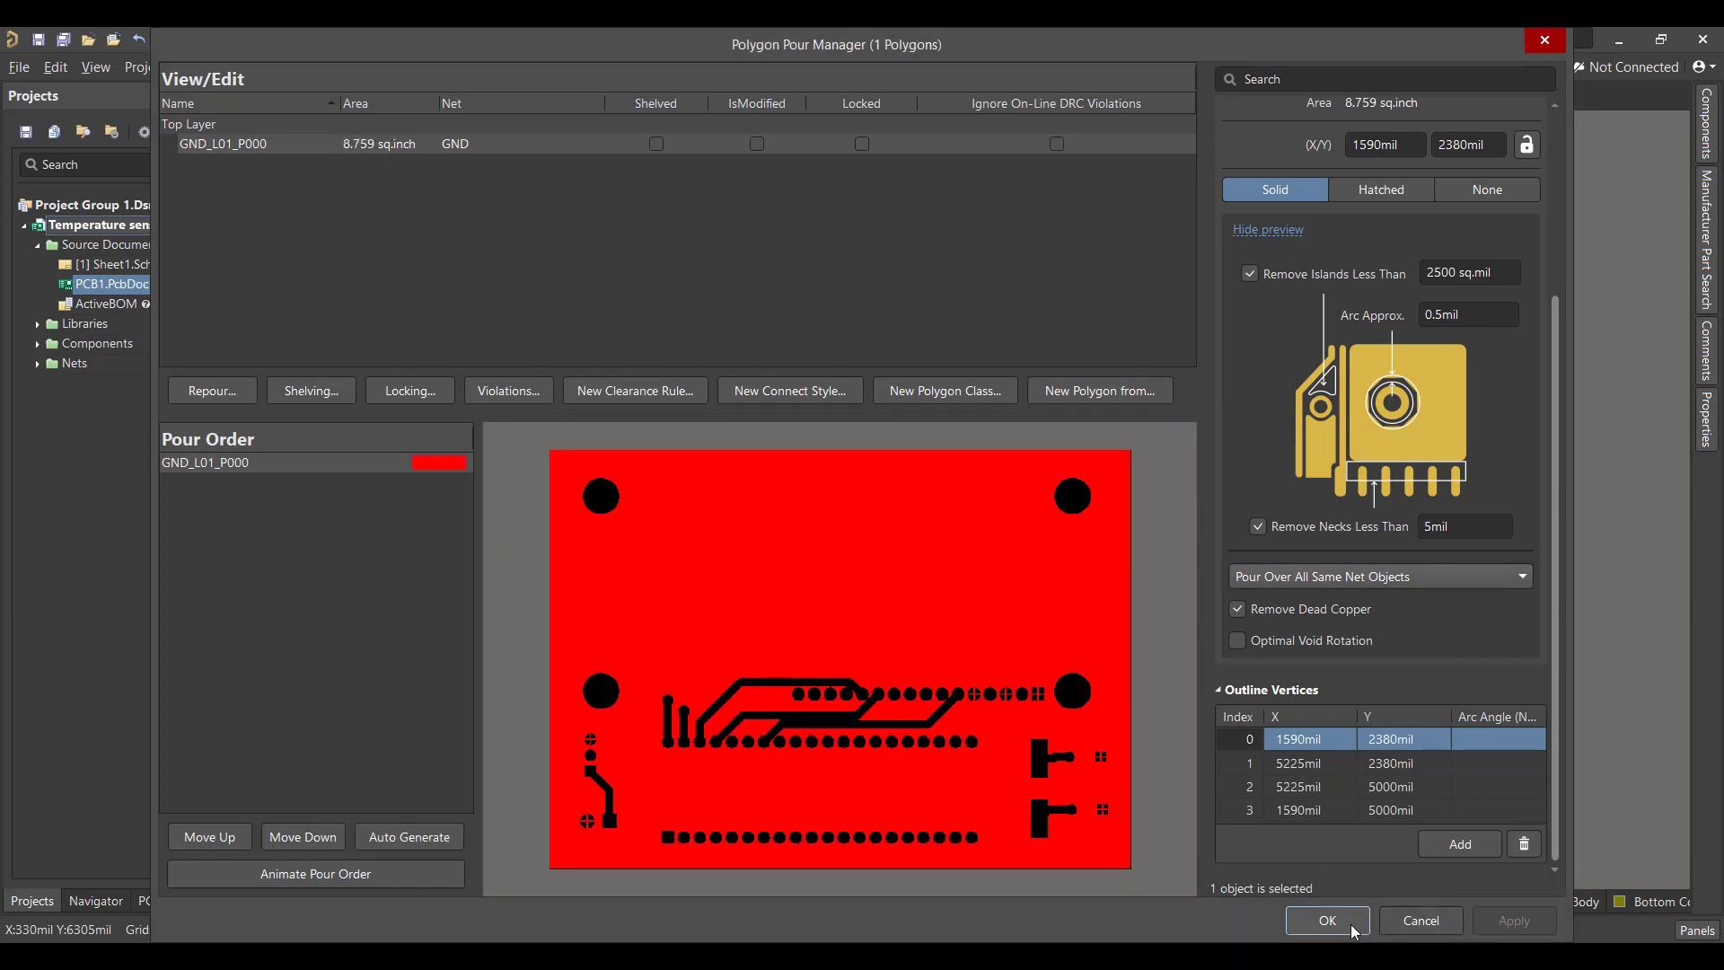
{"action": "left_click", "coordinate": [1327, 921]}
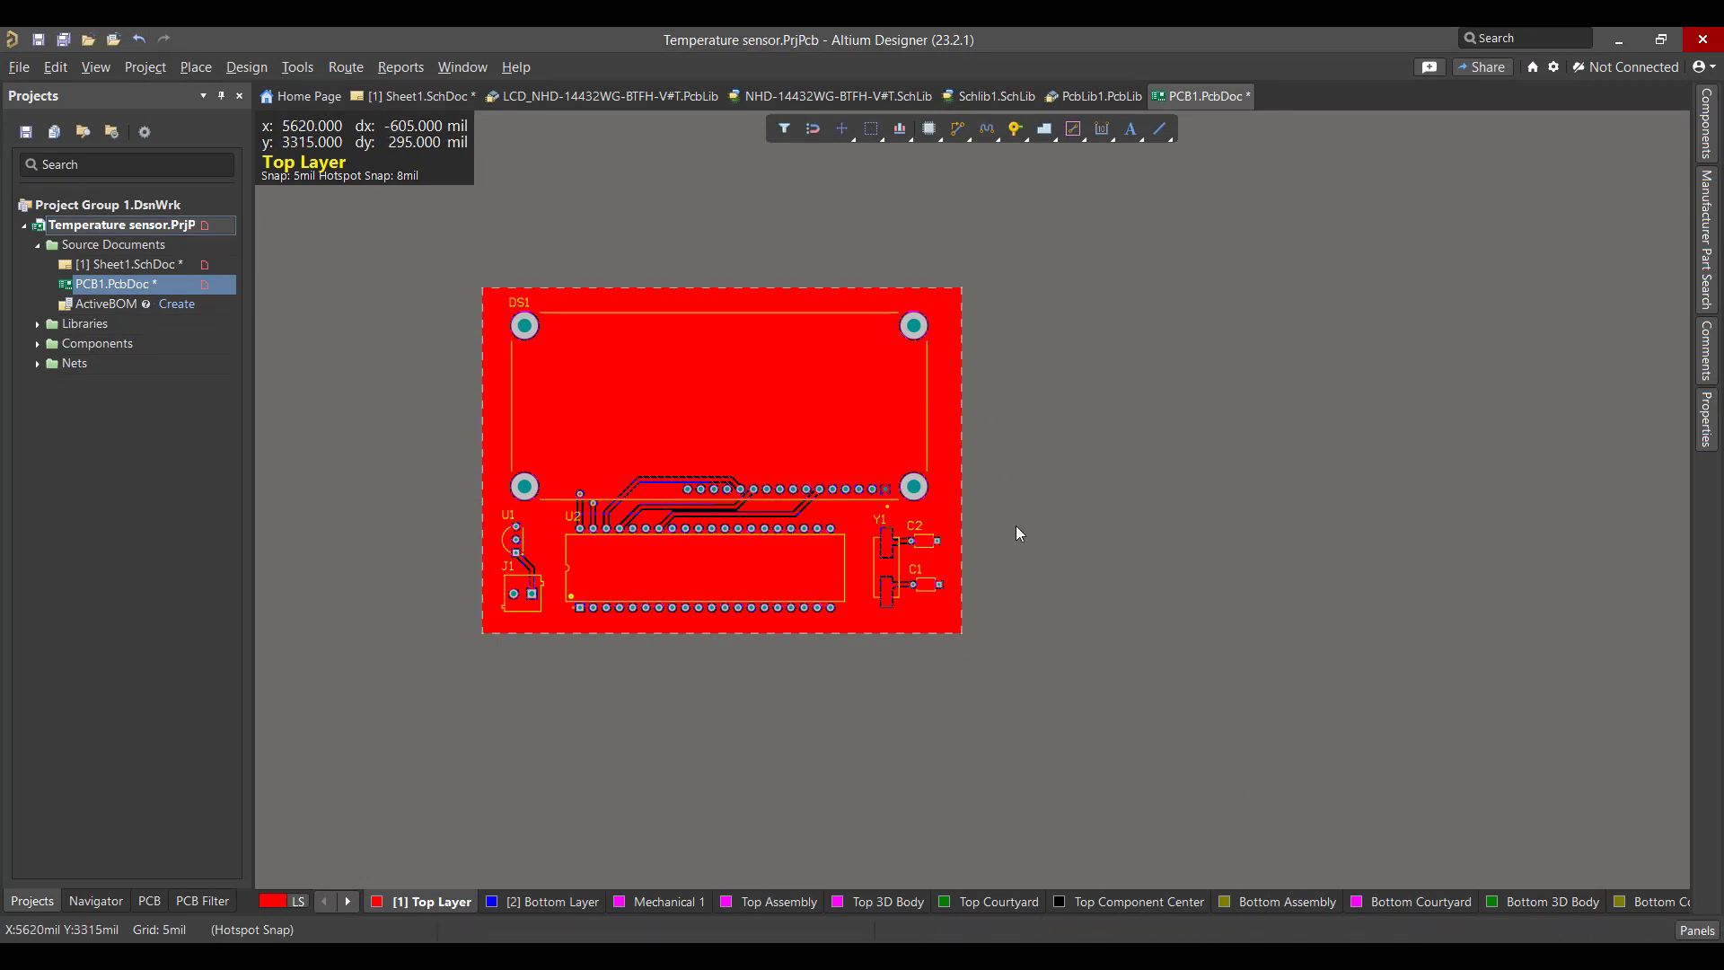
Step: Add another polygon pour from the board outline in the Polygon Manager
{"action": "left_click", "coordinate": [297, 68]}
{"action": "mouse_move", "coordinate": [597, 237]}
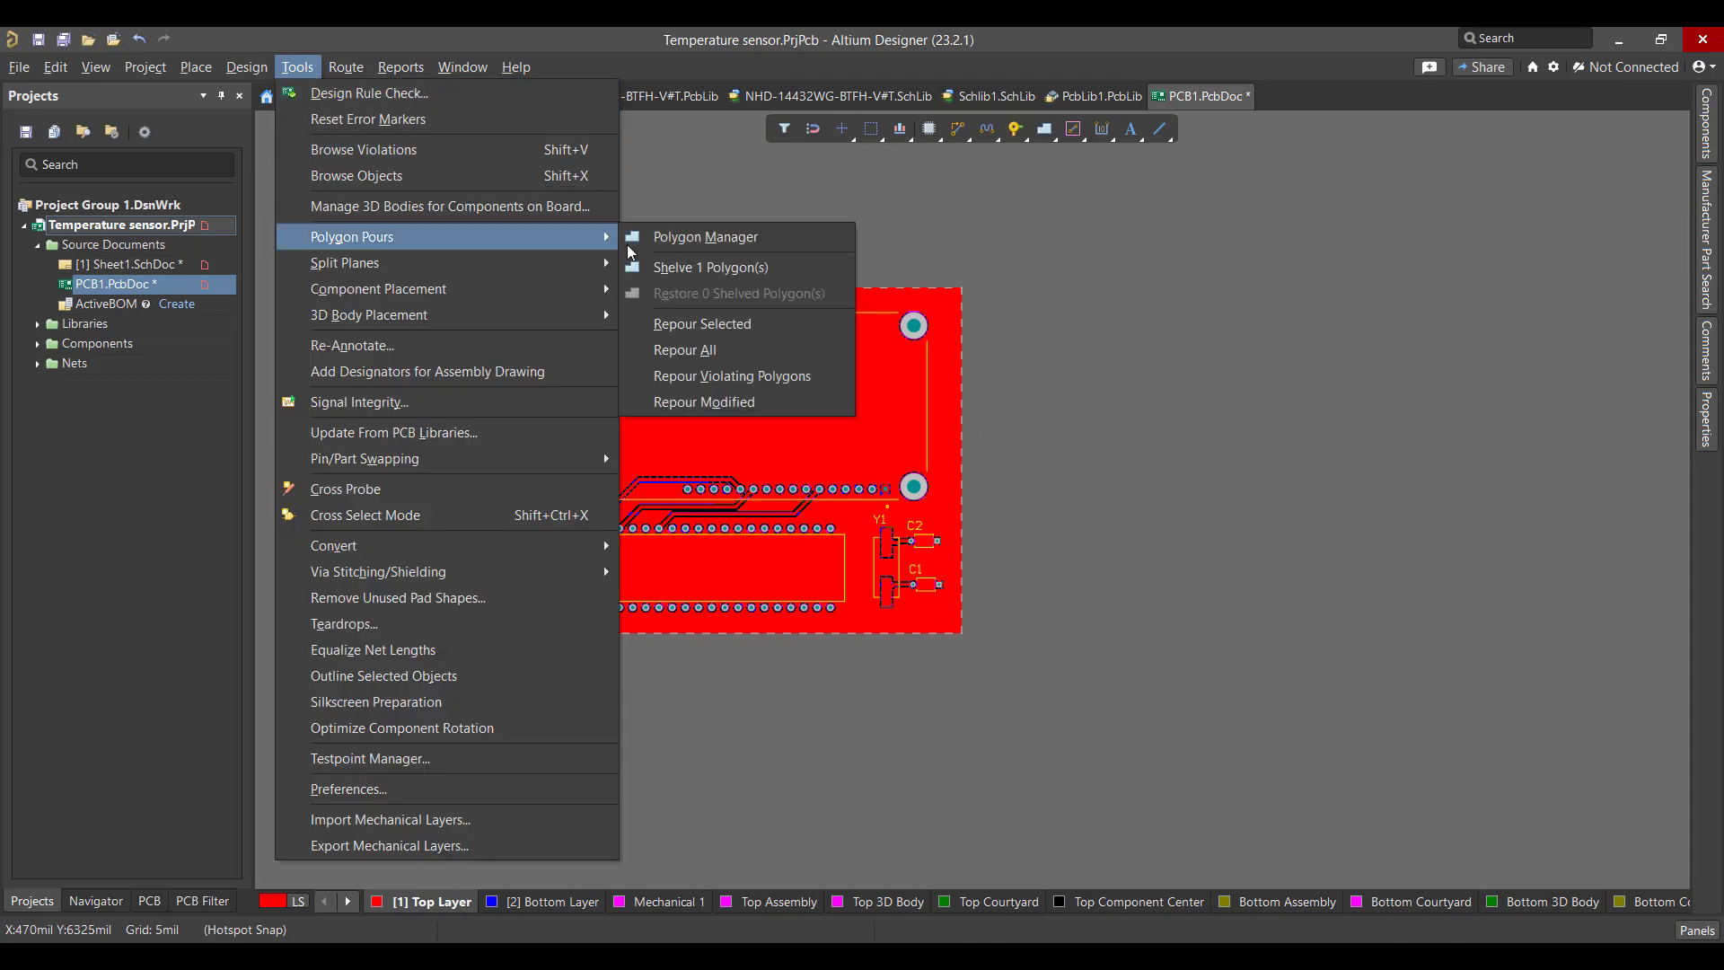
{"action": "left_click", "coordinate": [706, 244]}
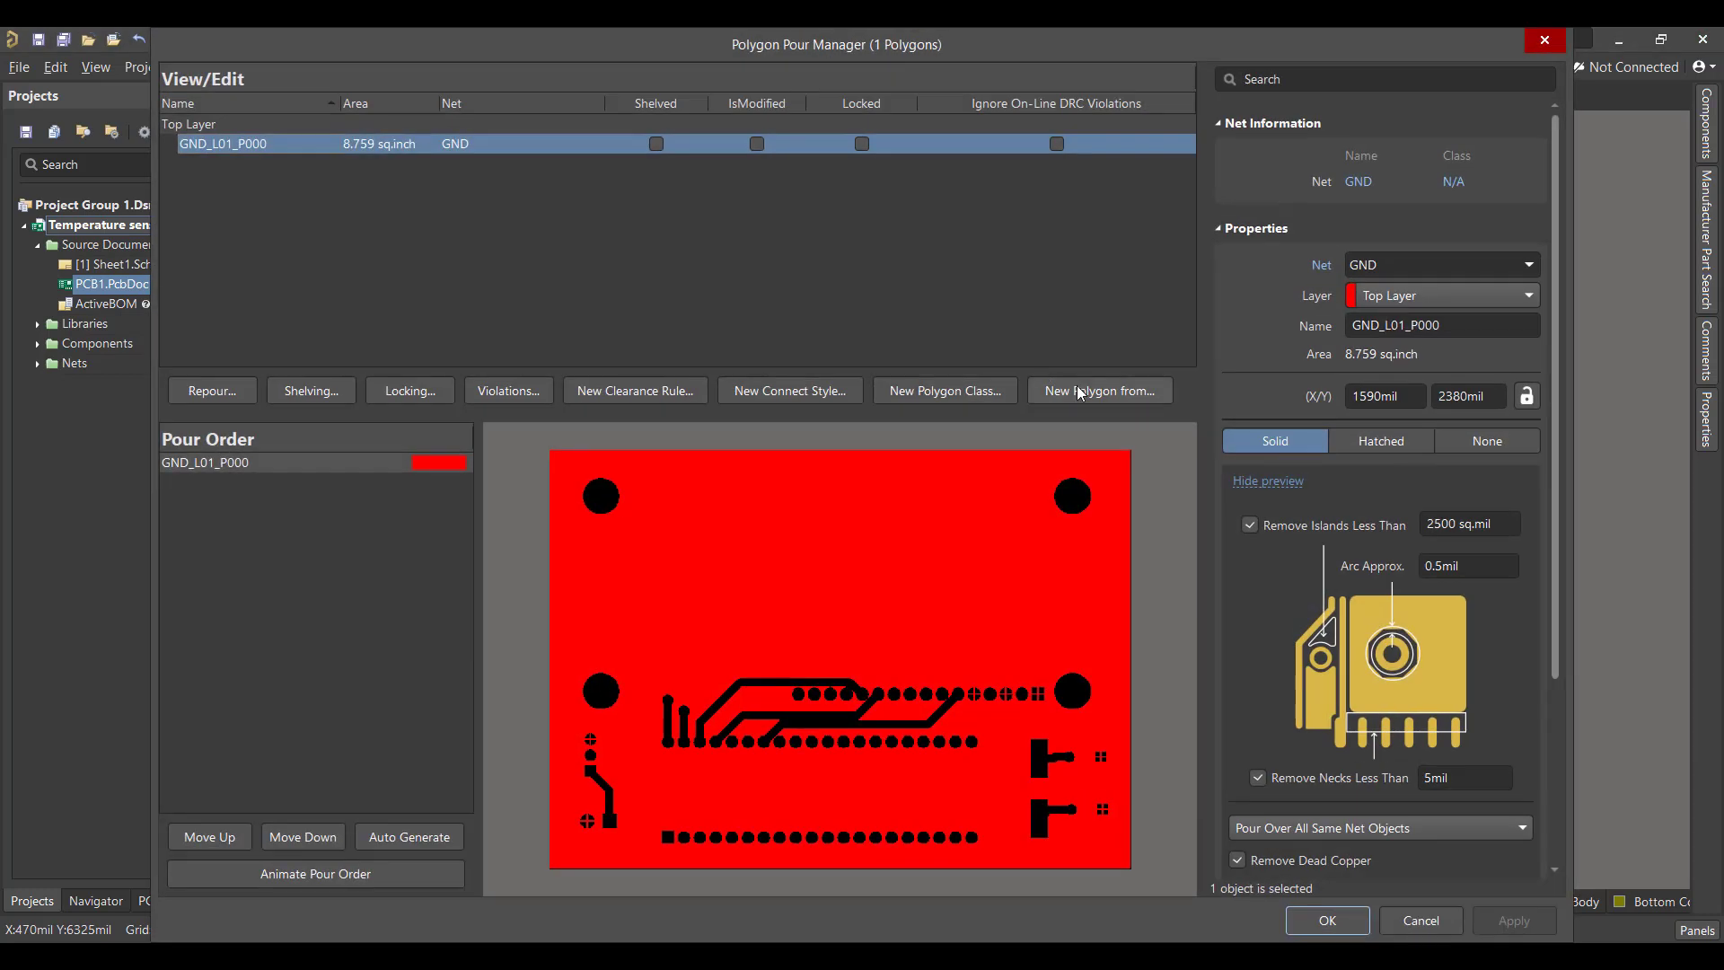
{"action": "left_click", "coordinate": [1091, 392]}
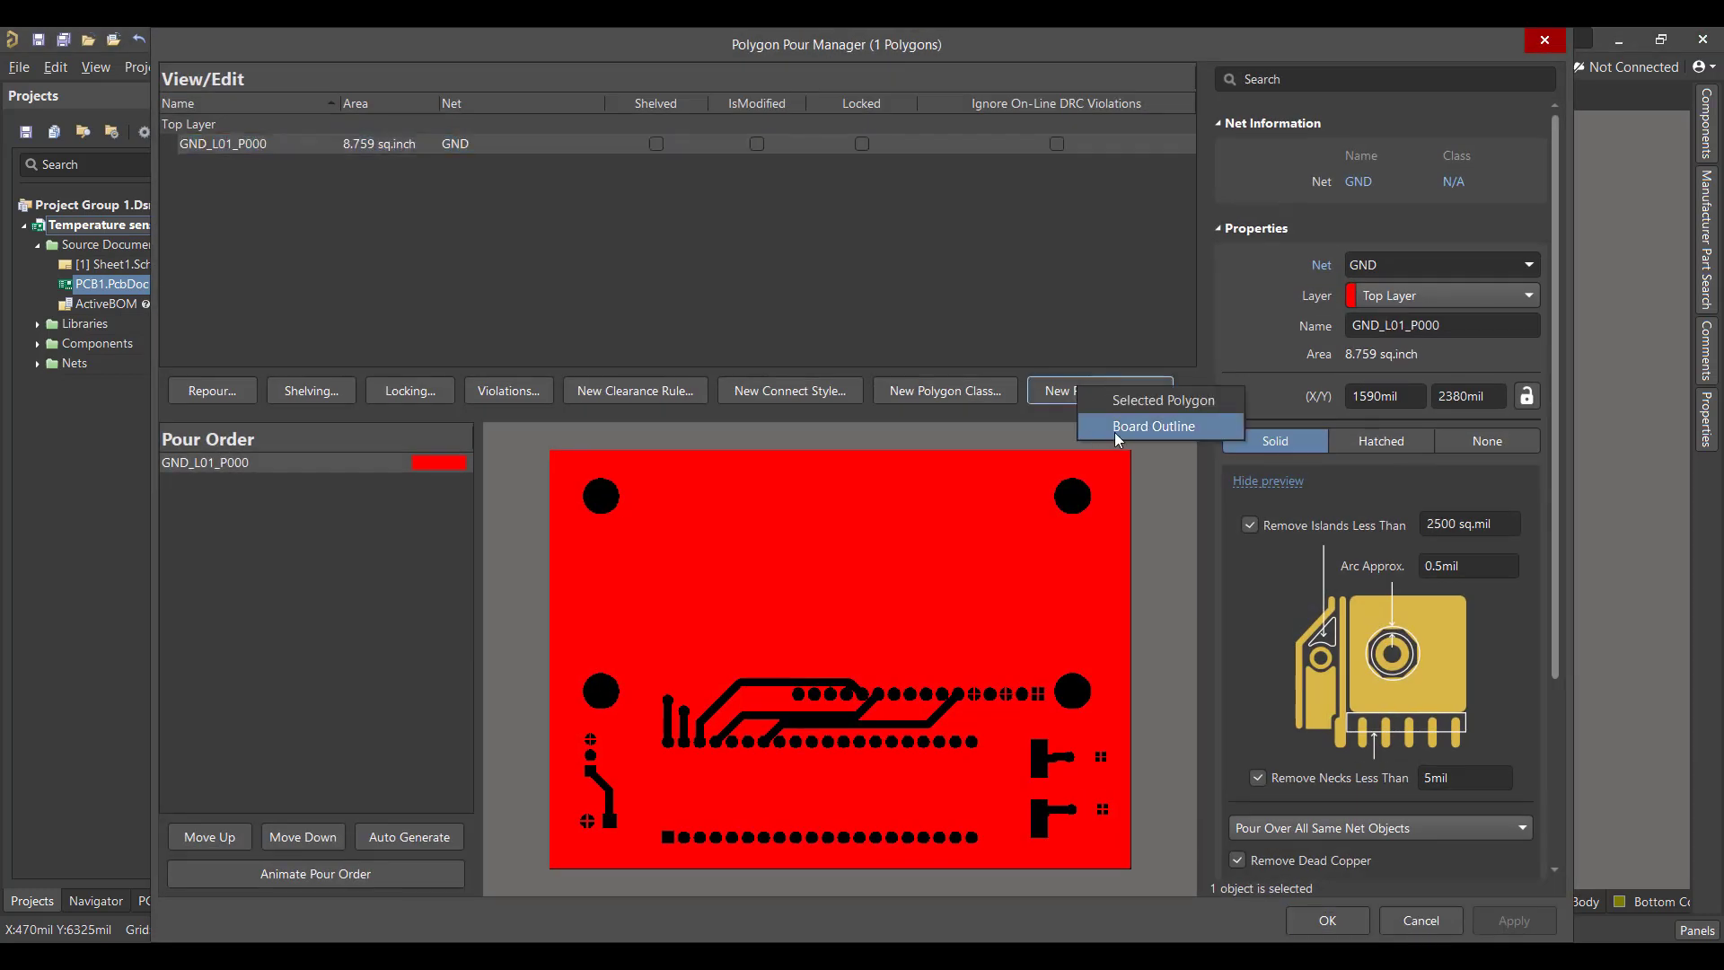
{"action": "left_click", "coordinate": [1115, 433]}
Step: Set the second pour to net GND on the Bottom Layer, pouring over all same-net objects, and apply
{"action": "left_click", "coordinate": [1534, 264]}
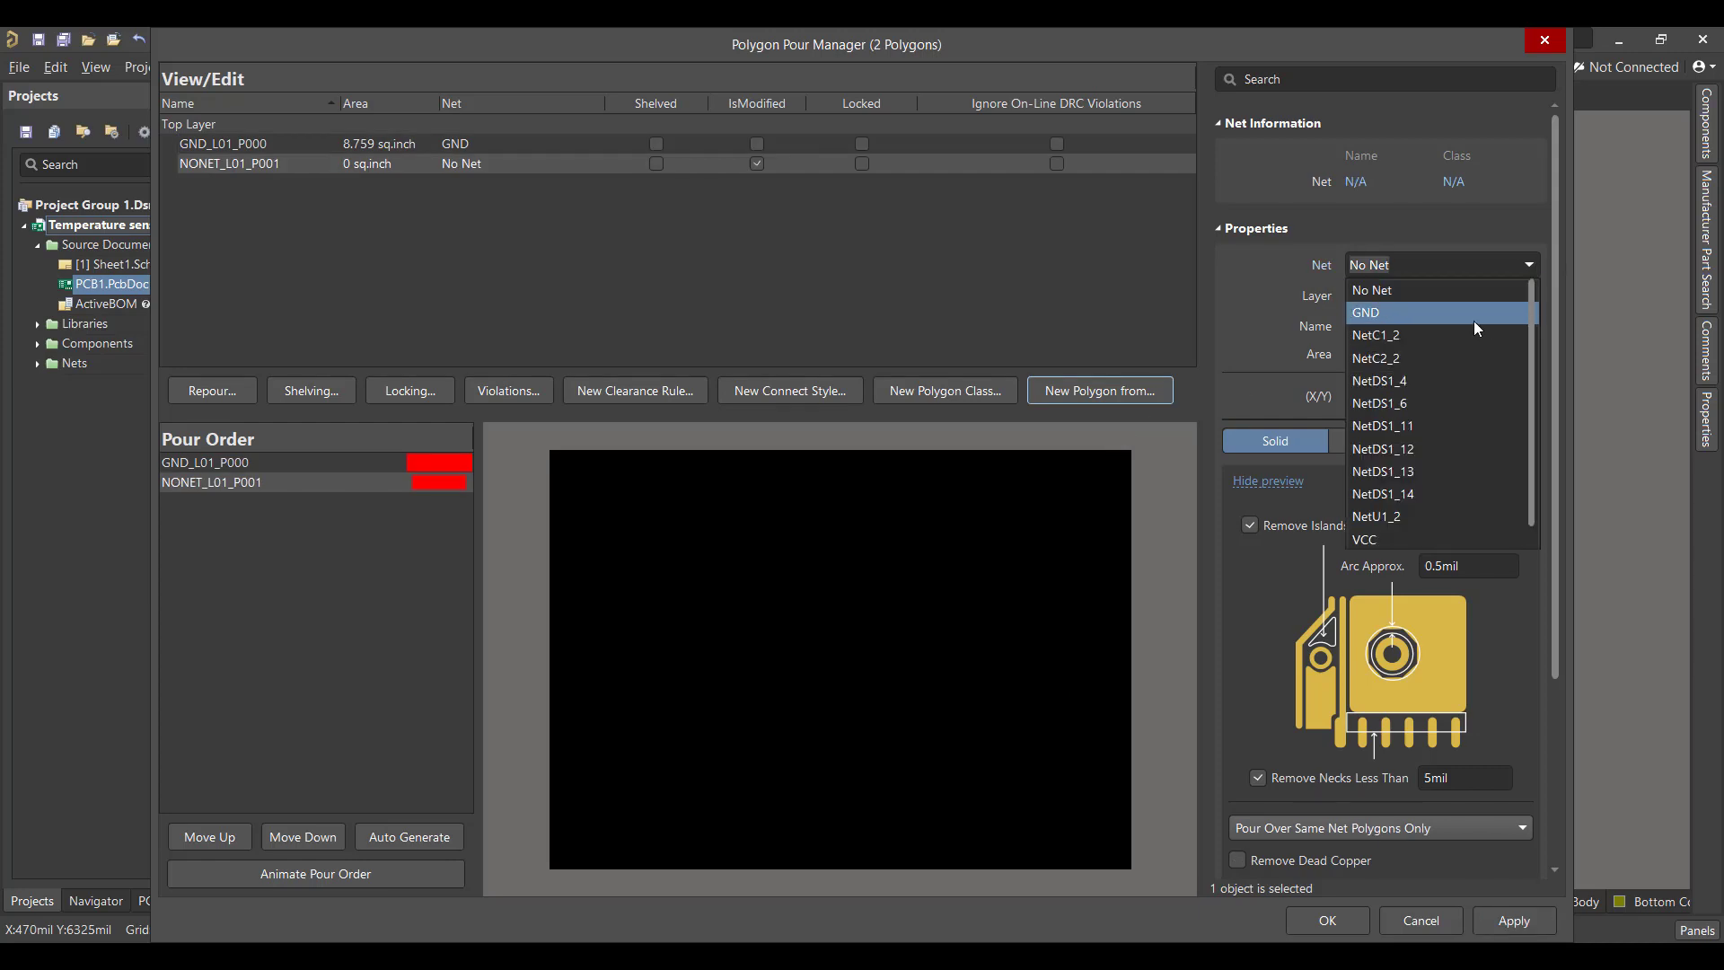
{"action": "left_click", "coordinate": [1475, 312]}
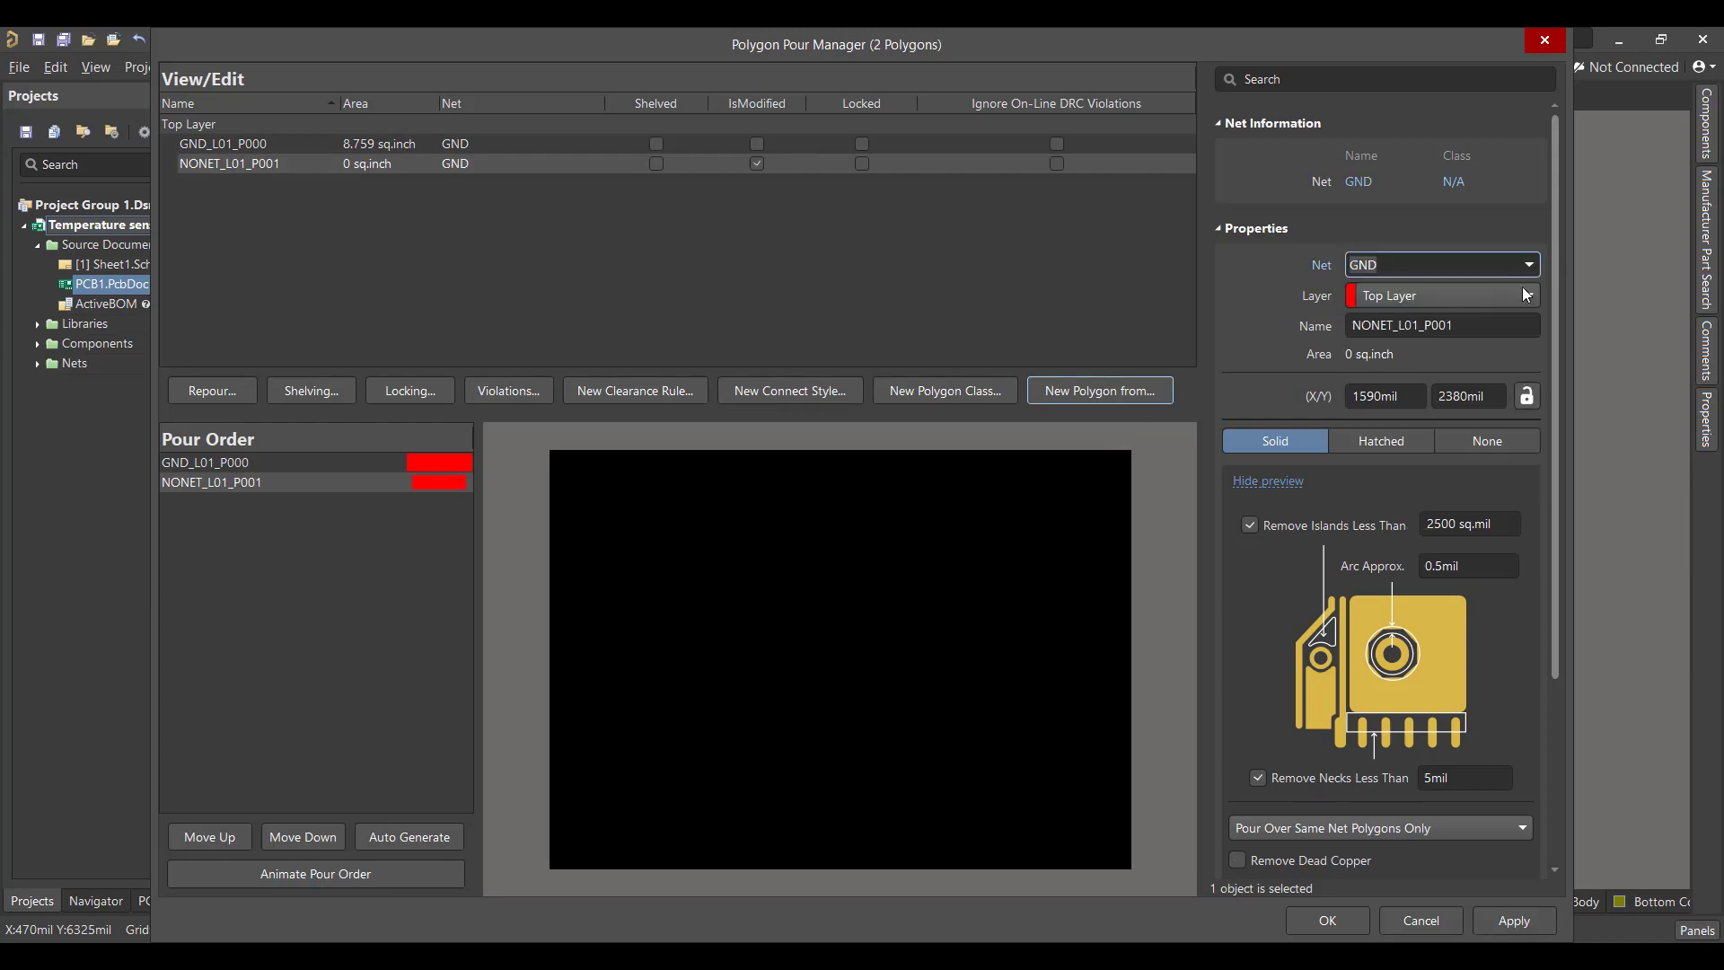
{"action": "left_click", "coordinate": [1524, 294]}
{"action": "left_click", "coordinate": [1445, 337]}
{"action": "scroll", "coordinate": [1537, 438], "scroll_direction": "down", "scroll_amount": 5}
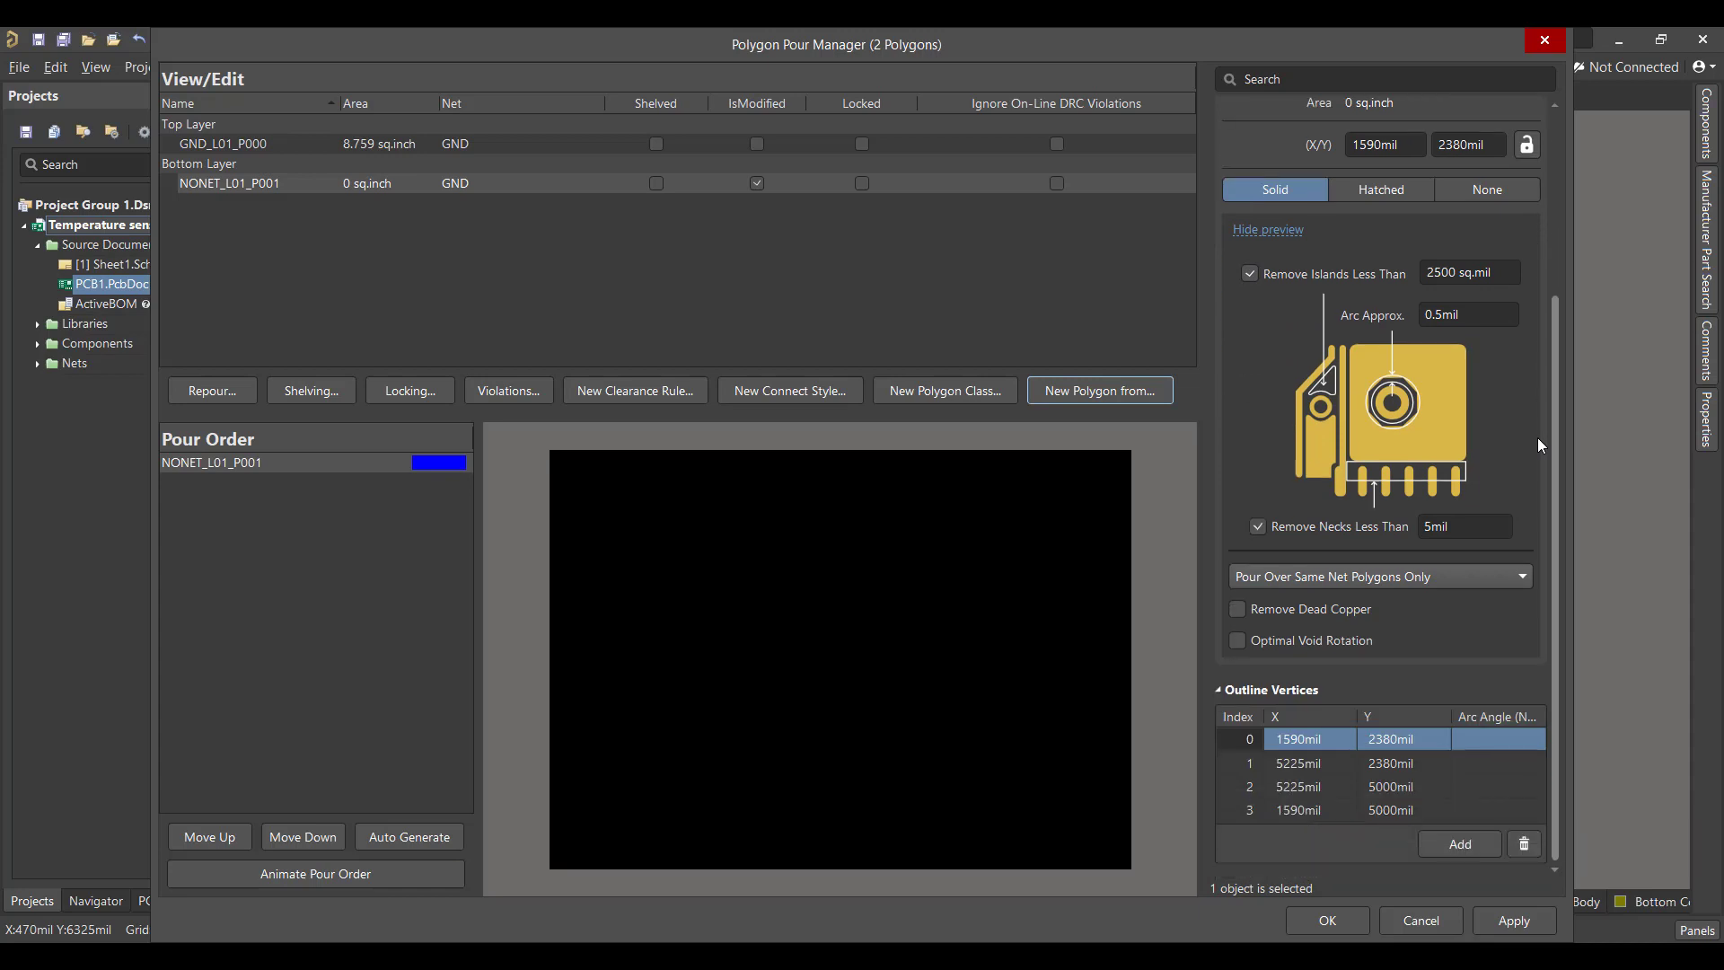
{"action": "left_click", "coordinate": [1435, 576]}
{"action": "left_click", "coordinate": [1386, 624]}
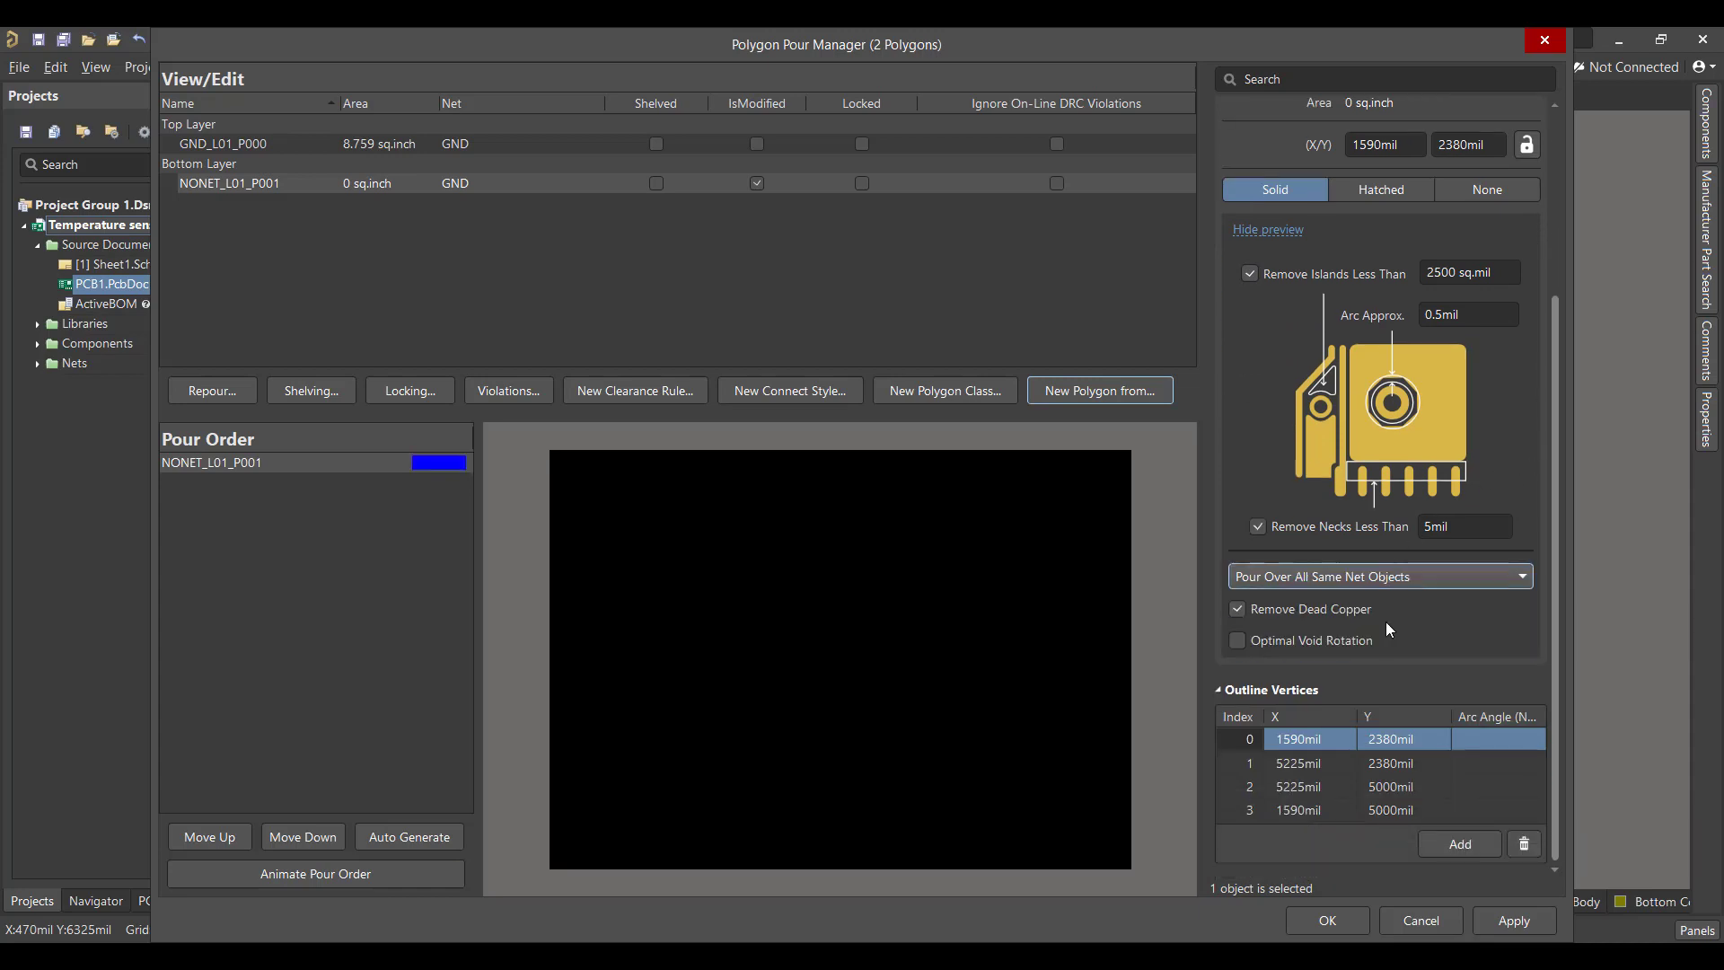
{"action": "left_click", "coordinate": [1517, 924]}
{"action": "left_click", "coordinate": [1066, 543]}
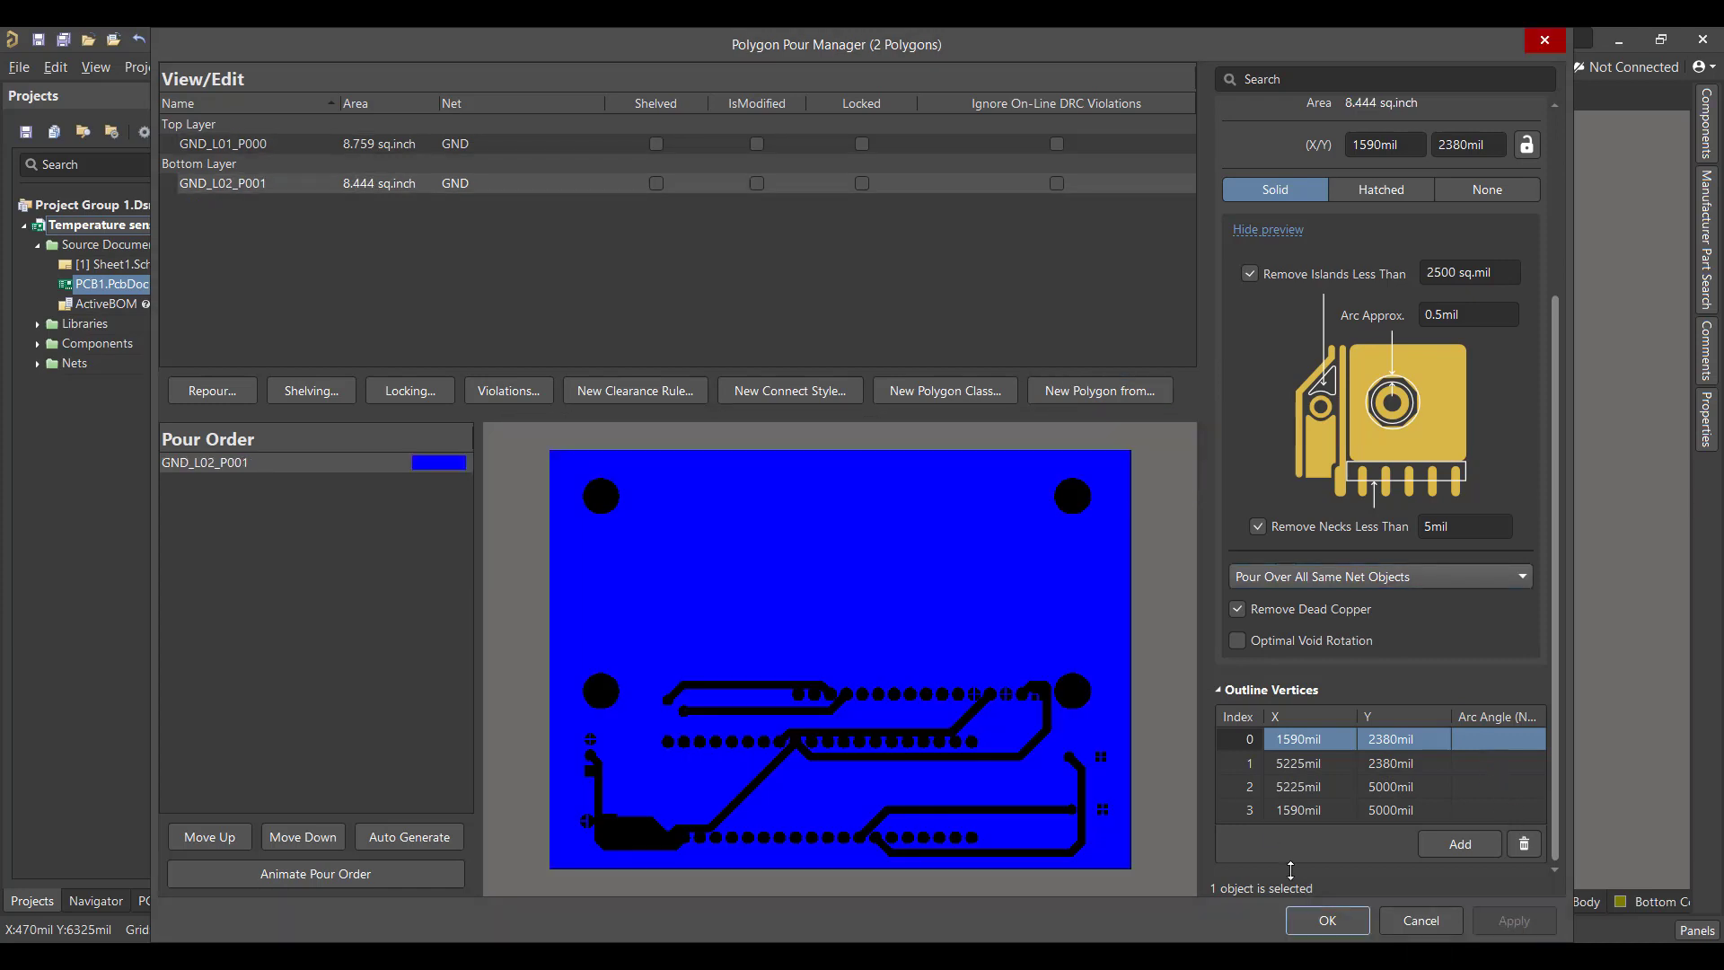
{"action": "left_click", "coordinate": [1329, 919]}
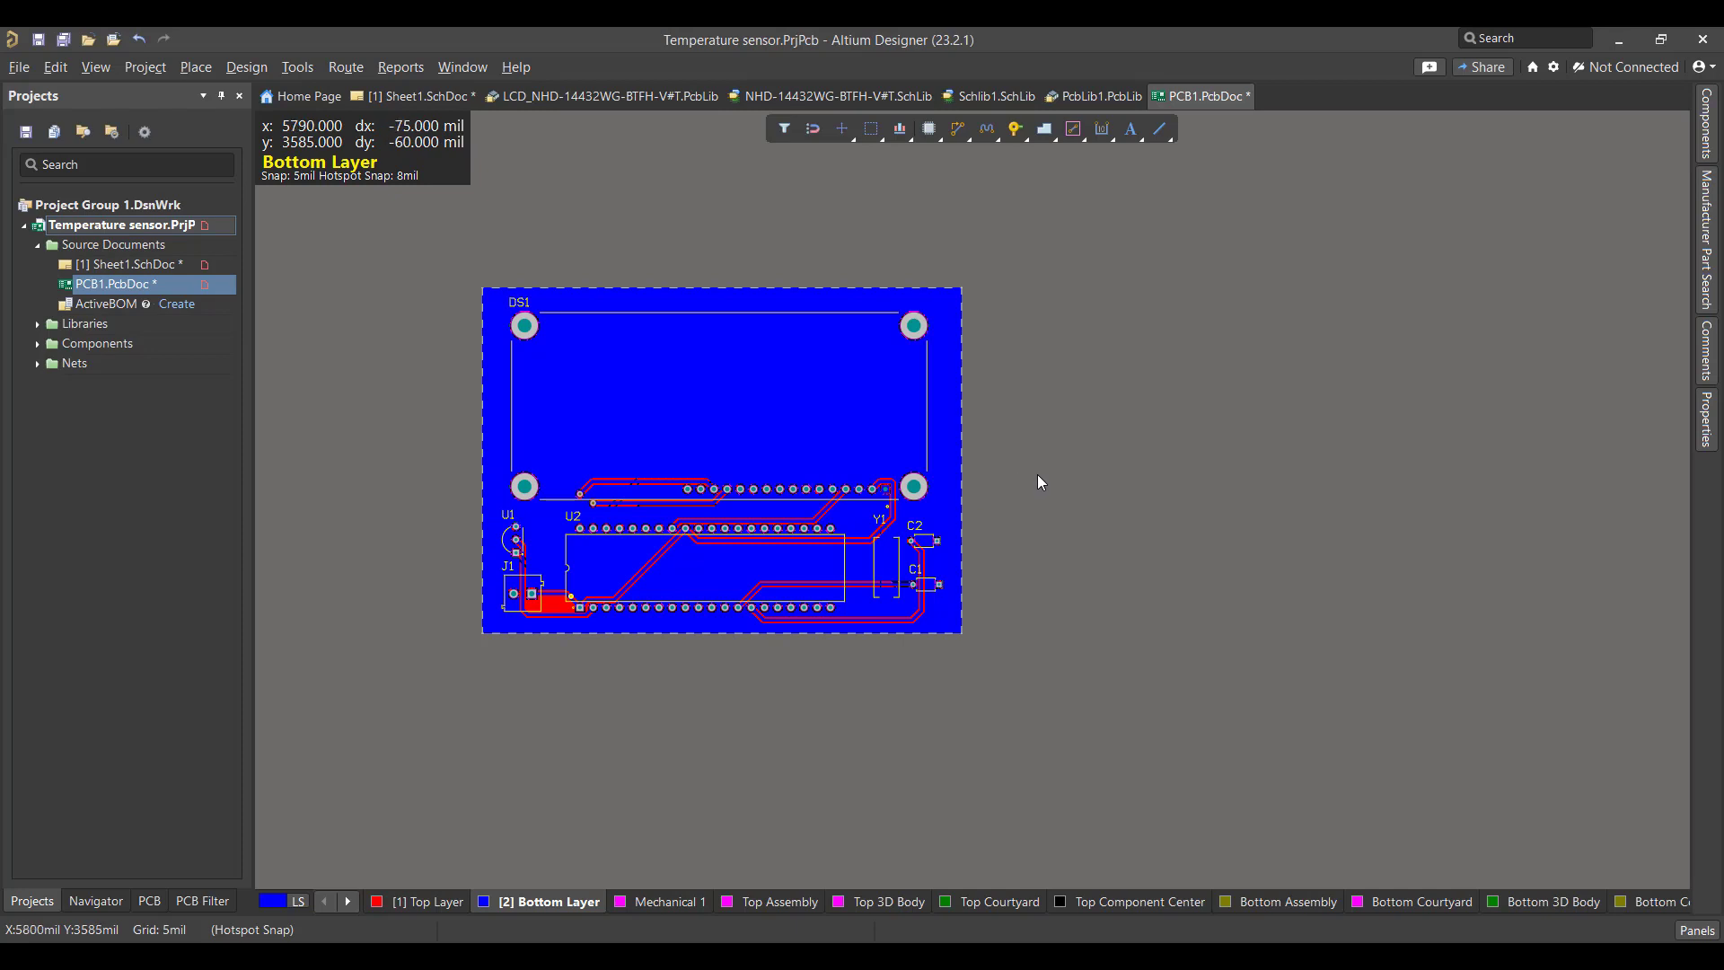
Step: Switch the routed board to 3D Layout Mode and shift the 3D view left
{"action": "left_click", "coordinate": [96, 70]}
{"action": "left_click", "coordinate": [153, 157]}
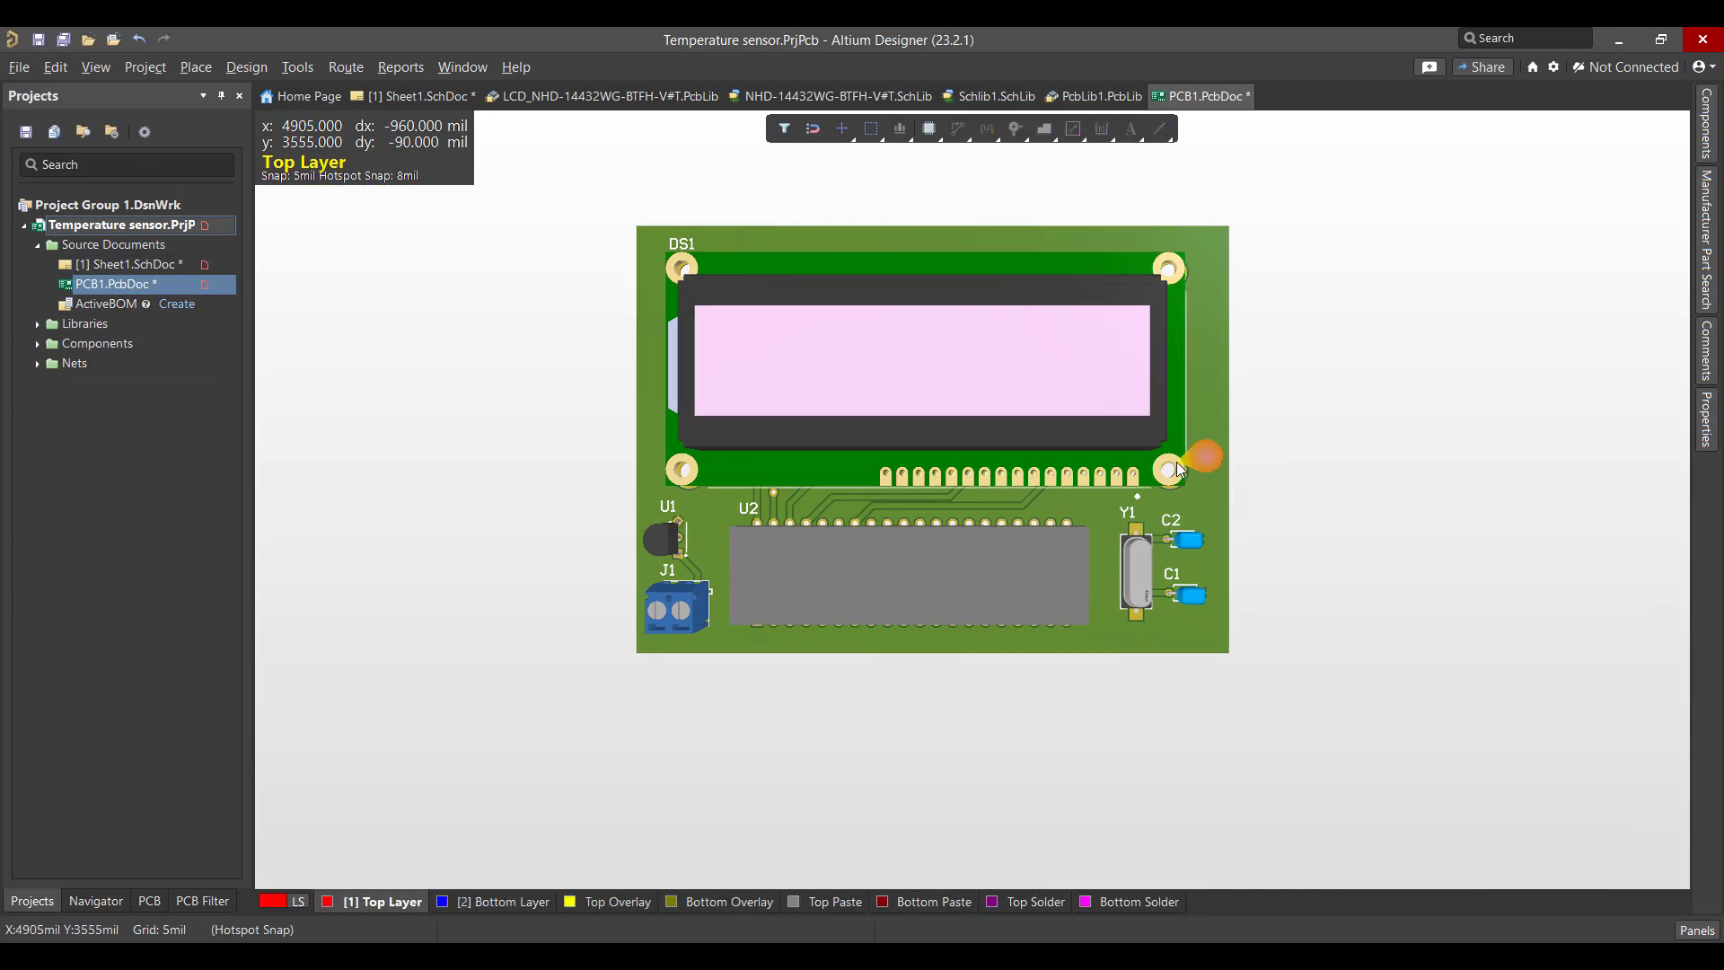
{"action": "right_click_drag", "start_coordinate": [1176, 461], "coordinate": [774, 250]}
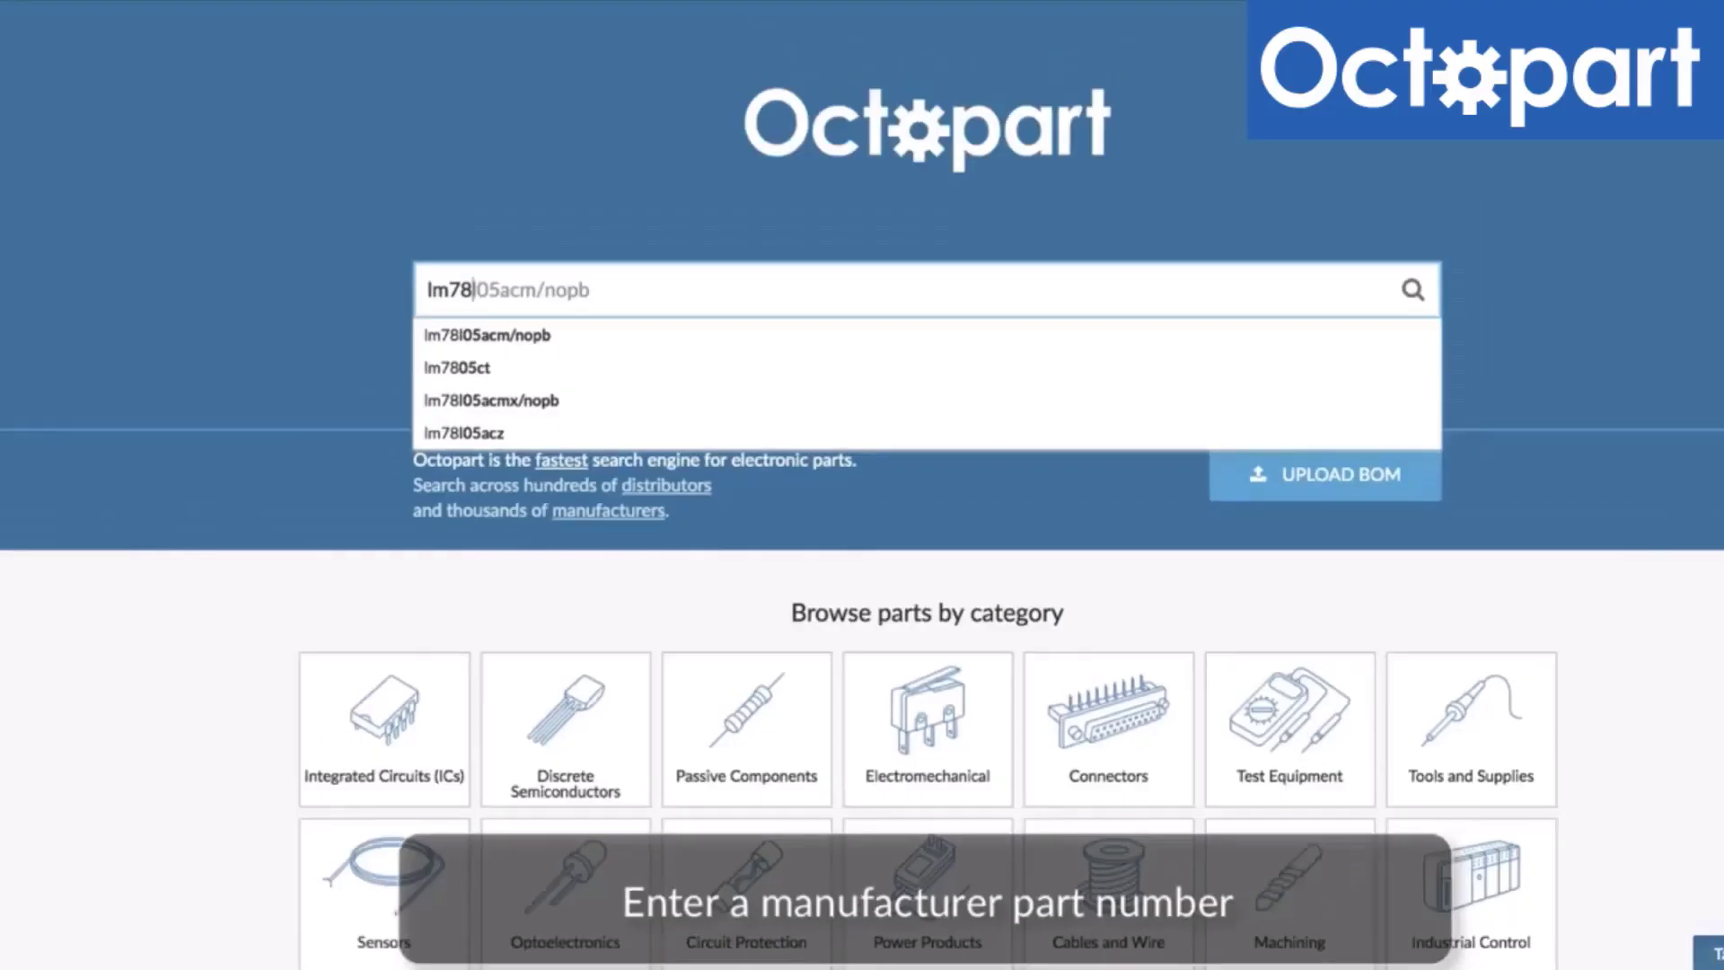
Step: Search Octopart for the part number lm7805ct
{"action": "type", "text": "05ct"}
{"action": "key", "text": "Return"}
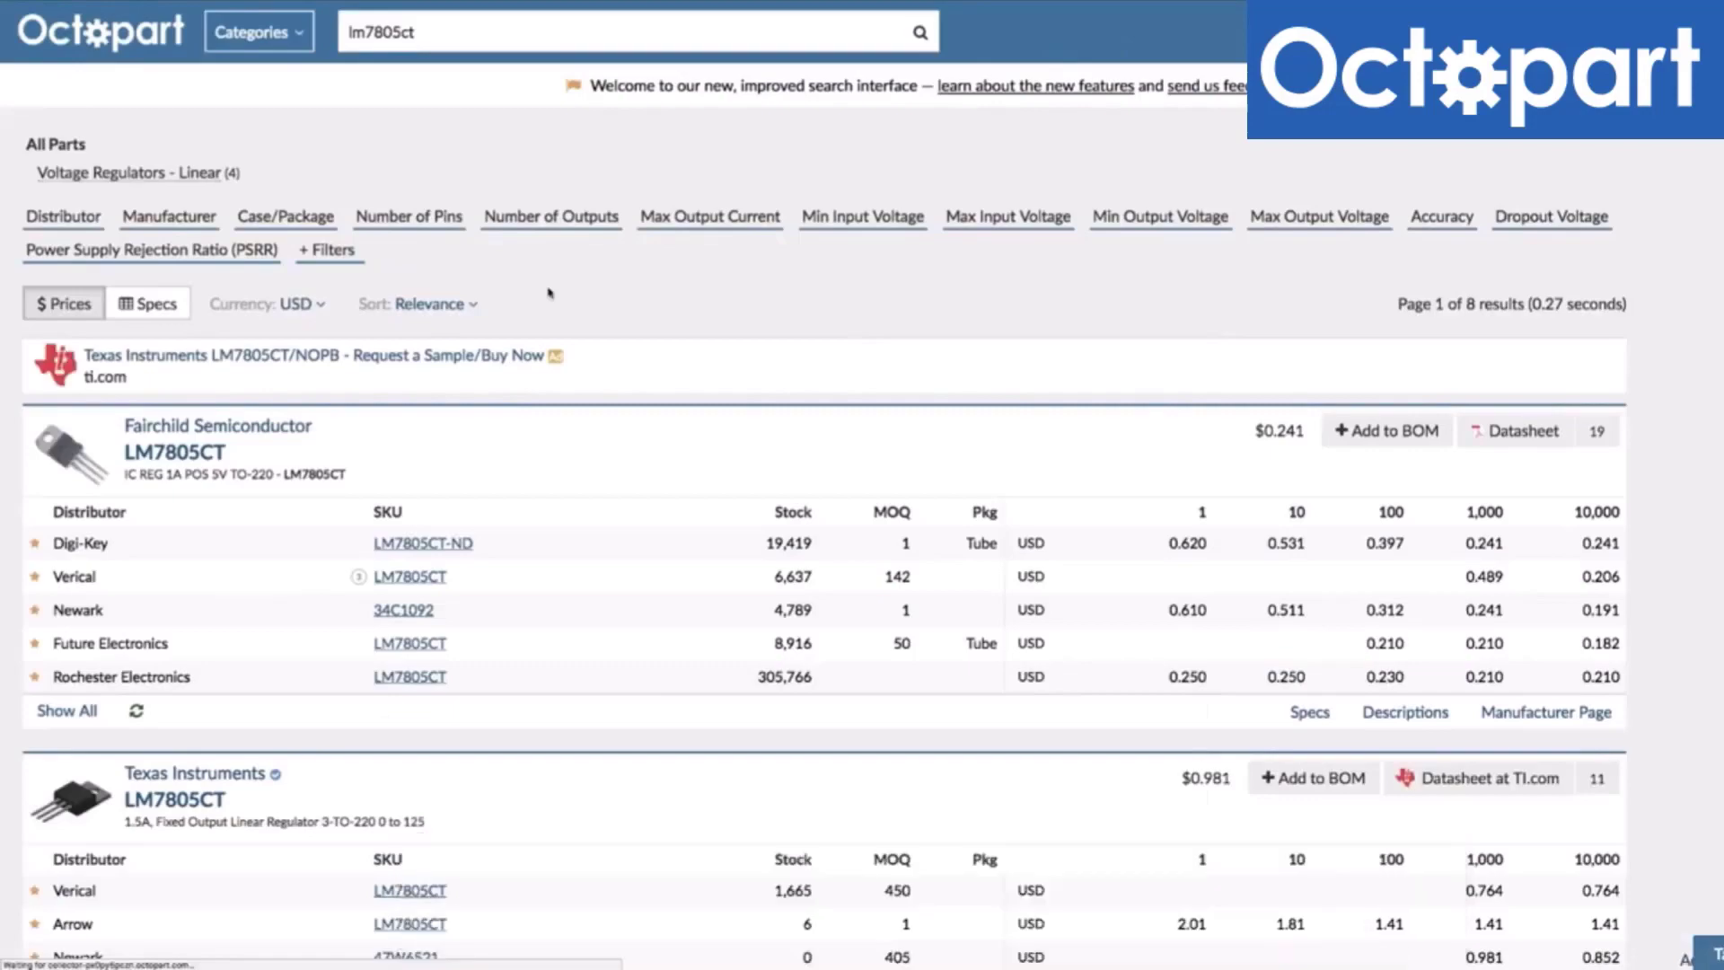